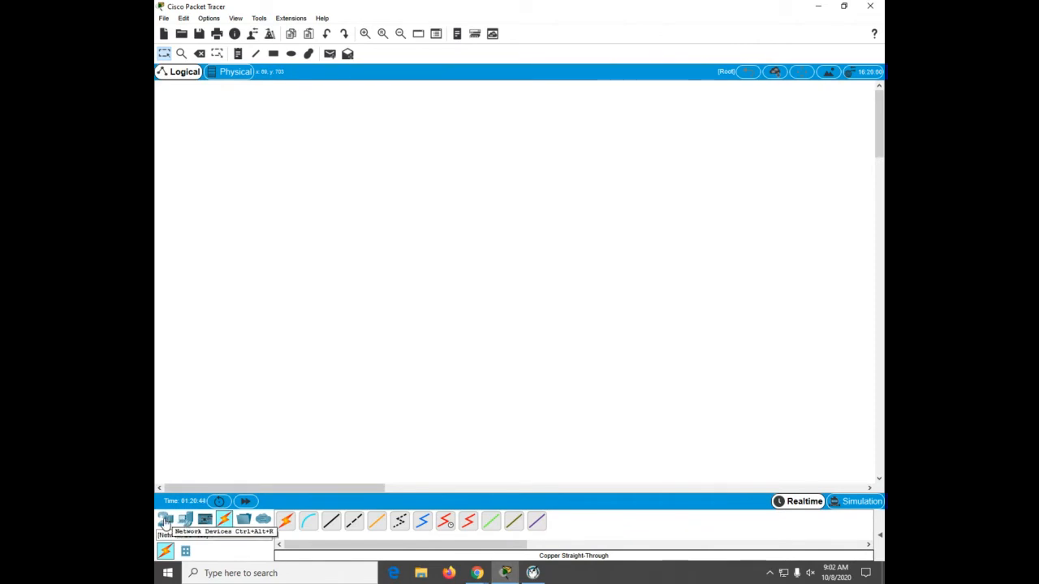
# Step: Place two ISR4321 routers side by side near the top left of the workspace
pyautogui.click(165, 522)
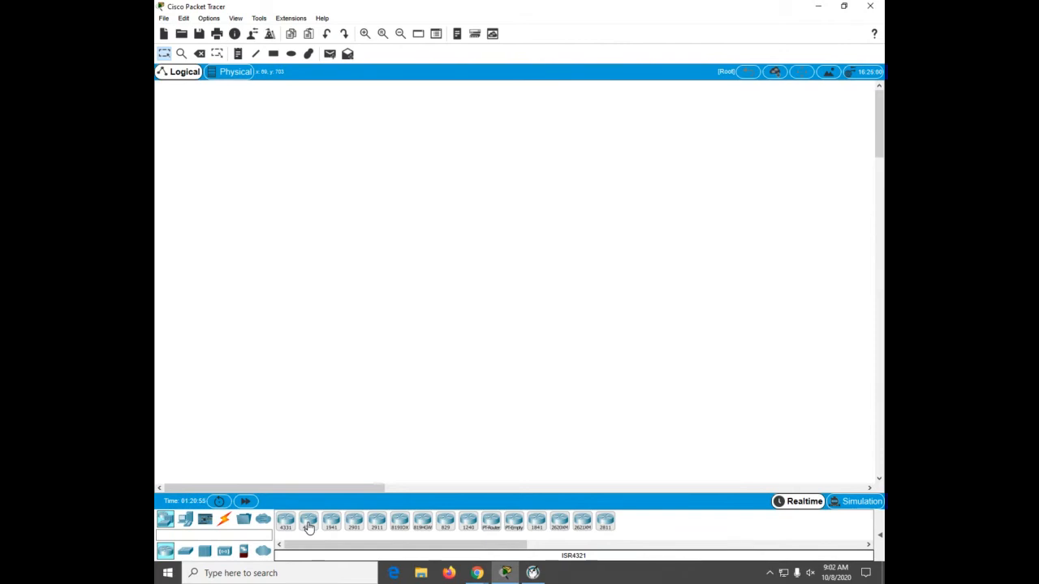
pyautogui.moveTo(309, 527); pyautogui.dragTo(262, 161)
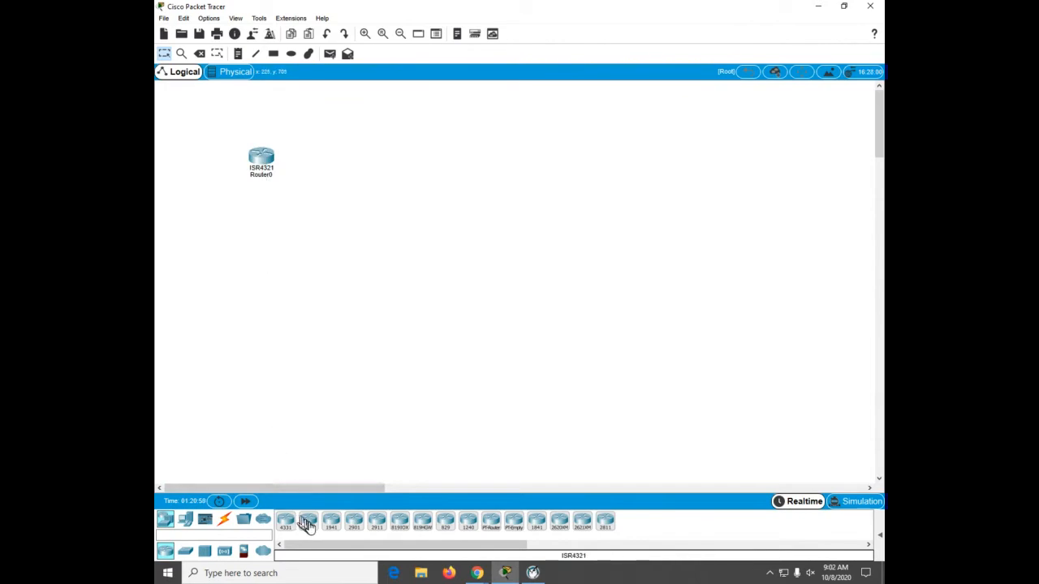
pyautogui.moveTo(308, 525); pyautogui.dragTo(375, 174)
pyautogui.moveTo(267, 160); pyautogui.dragTo(235, 134)
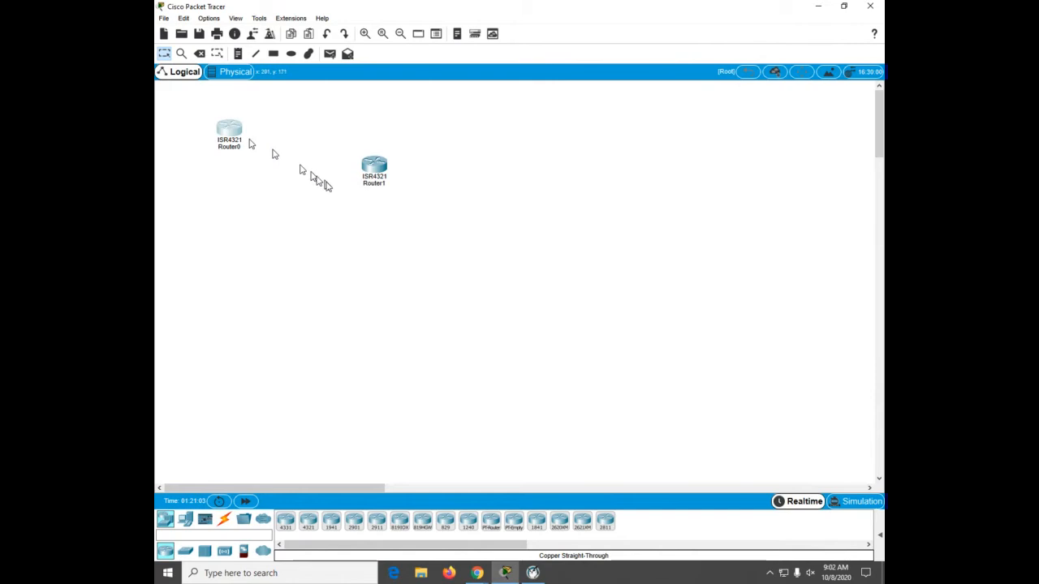
pyautogui.moveTo(374, 172); pyautogui.dragTo(335, 140)
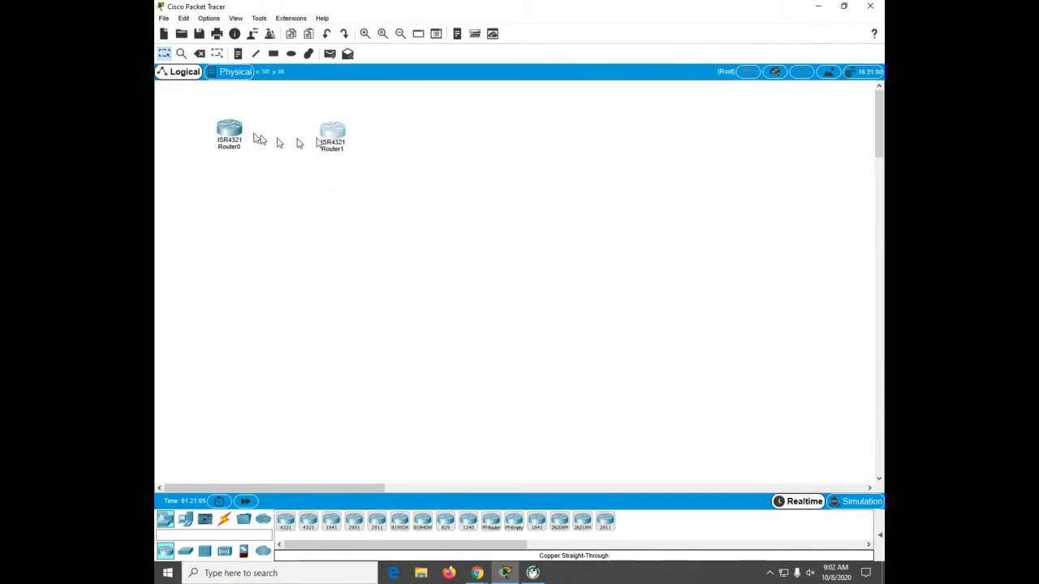
# Step: Configure the first router's global settings with display name Router1 and hostname R1
pyautogui.click(229, 131)
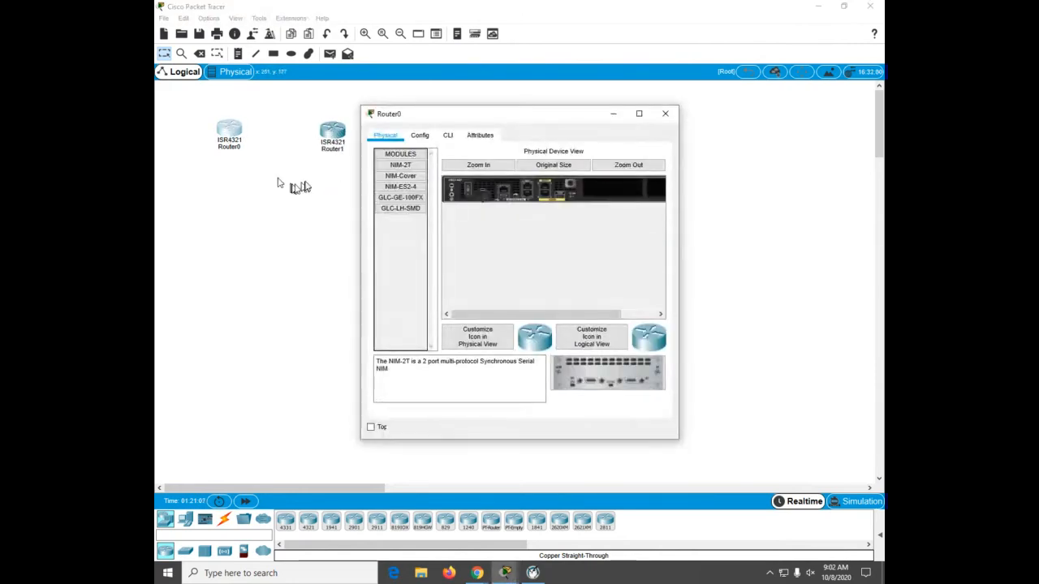
pyautogui.click(420, 135)
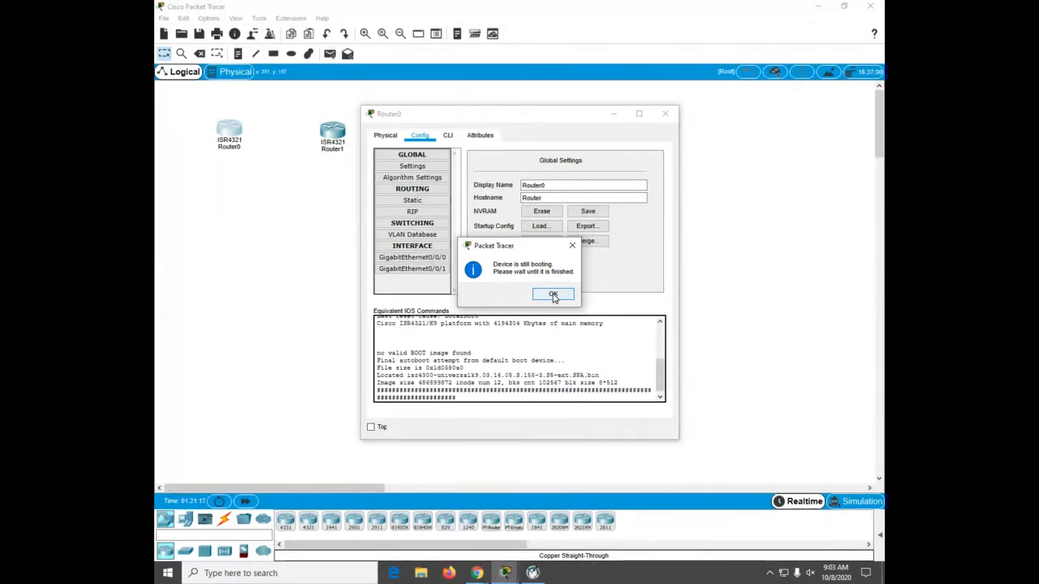
pyautogui.click(552, 295)
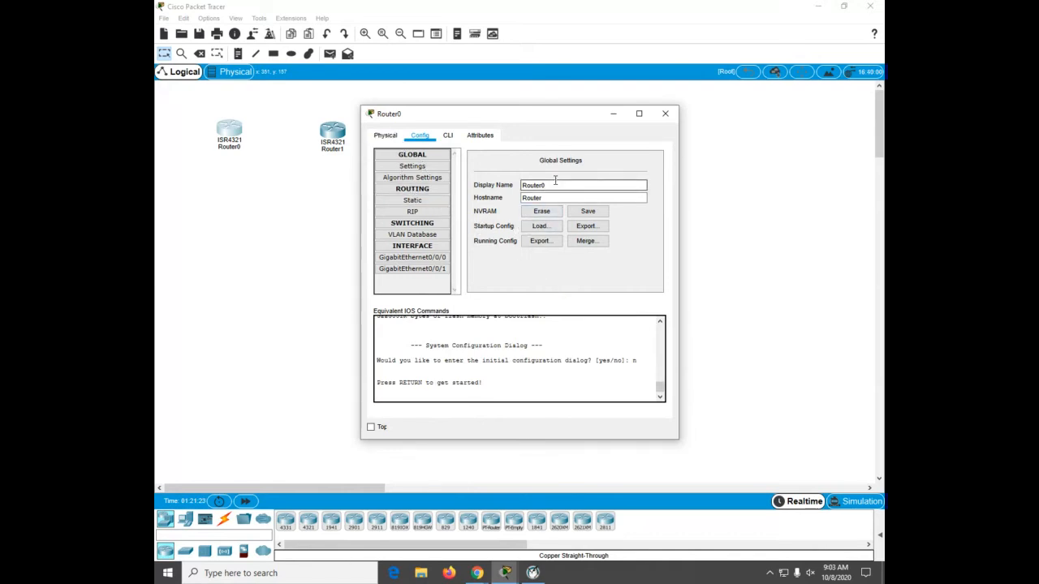
pyautogui.click(555, 181)
pyautogui.press('BackSpace')
pyautogui.write('1')
pyautogui.click(550, 197)
pyautogui.moveTo(550, 198); pyautogui.dragTo(507, 197)
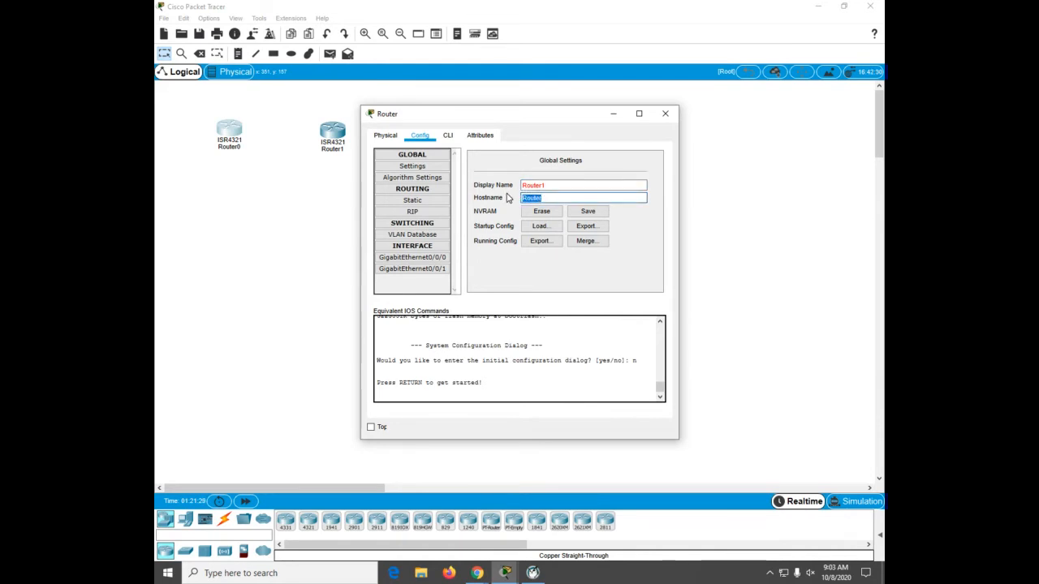
pyautogui.write('R1')
pyautogui.click(666, 116)
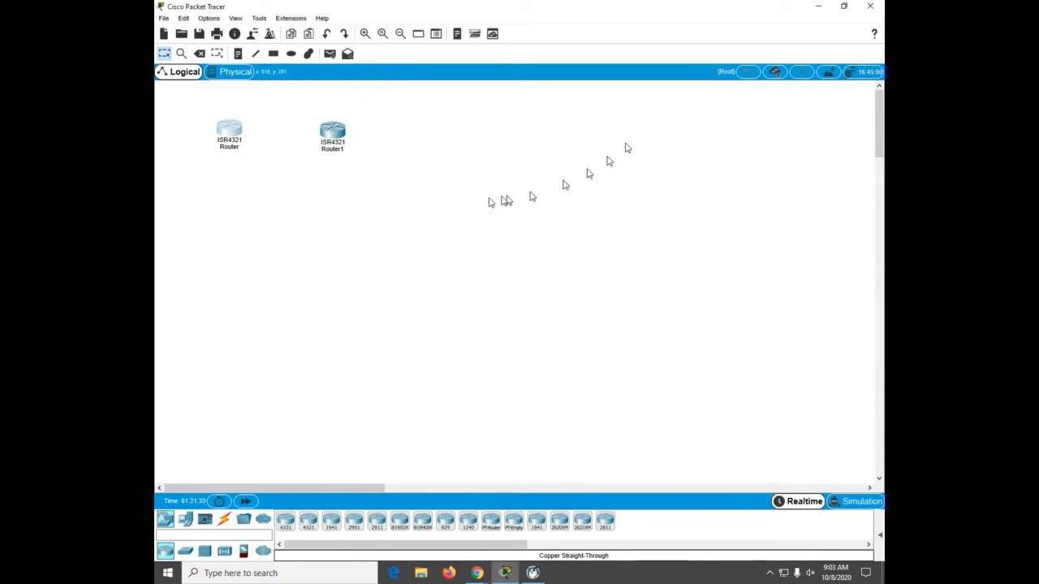
# Step: Configure the second router's global settings with display name Router2 and hostname R2
pyautogui.click(331, 133)
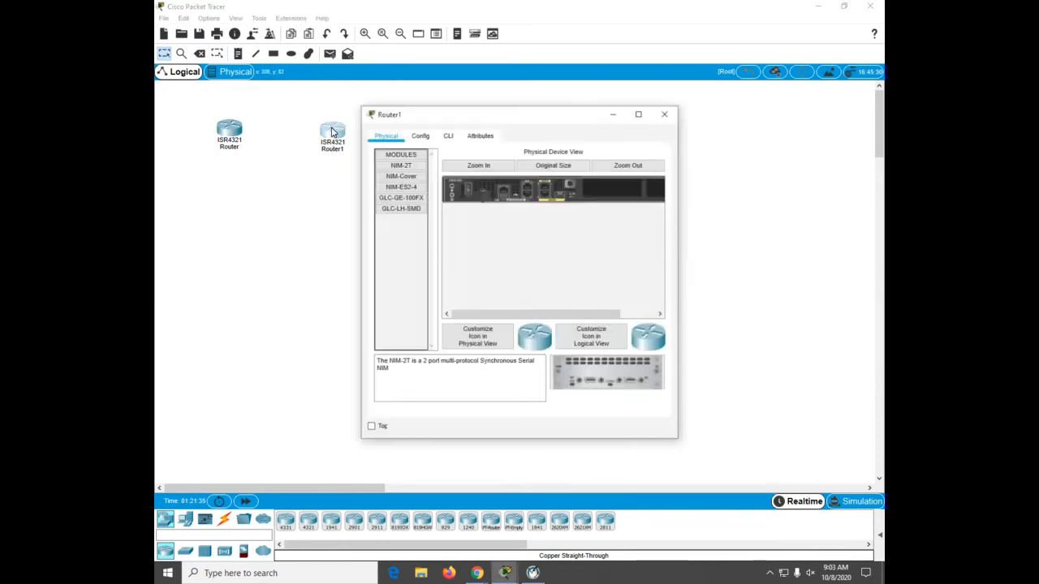
pyautogui.click(426, 136)
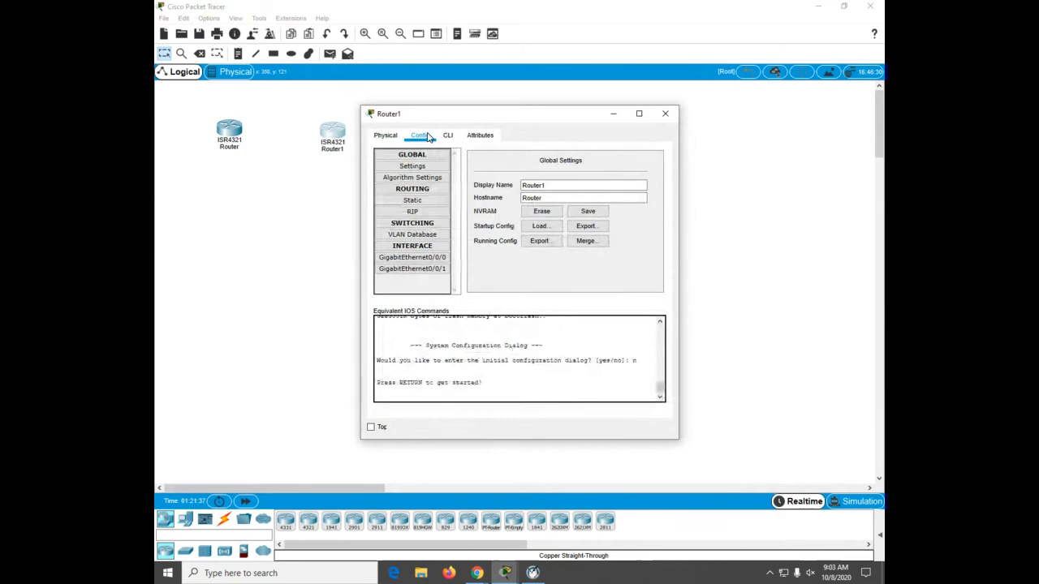
pyautogui.click(551, 185)
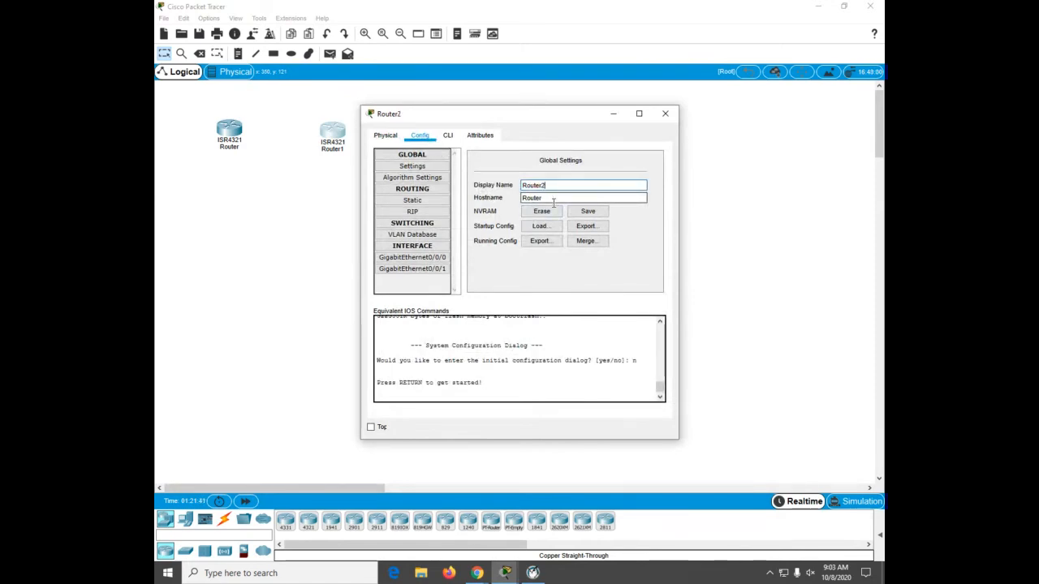
pyautogui.click(550, 197)
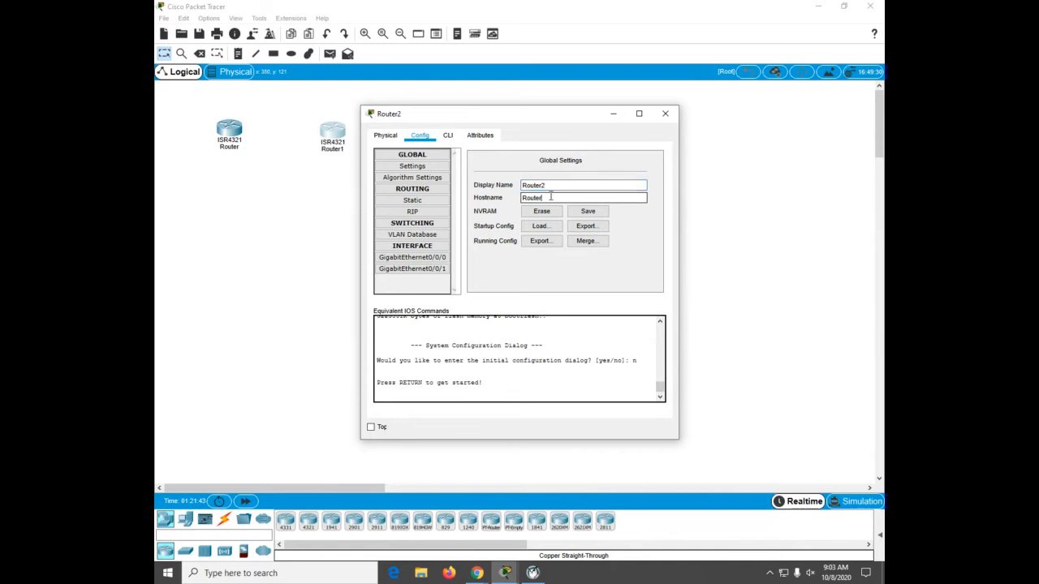
pyautogui.press('BackSpace')
pyautogui.press('BackSpace')
pyautogui.press('BackSpace')
pyautogui.write('@')
pyautogui.press('Return')
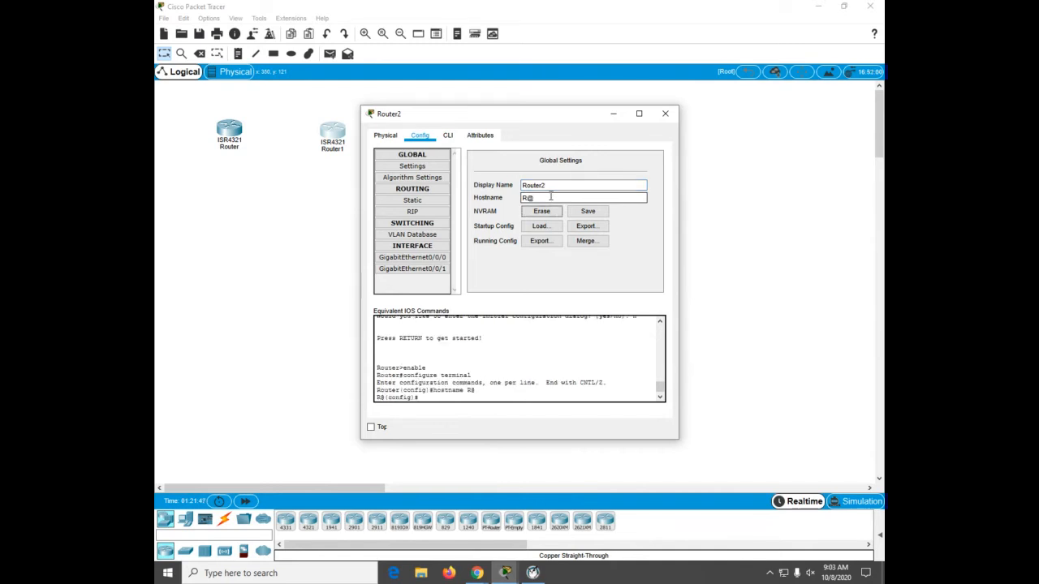
pyautogui.press('Tab')
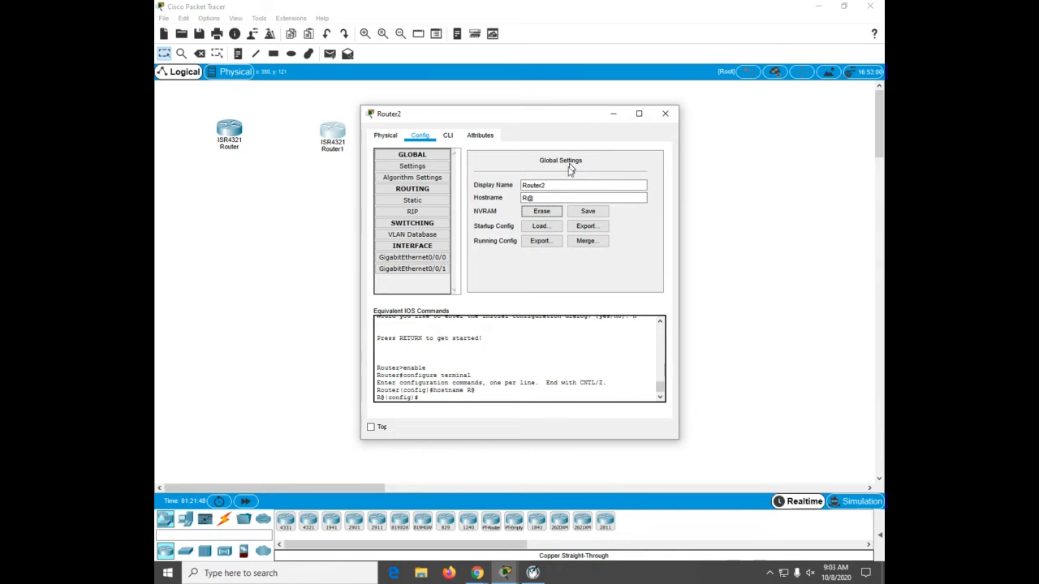
pyautogui.click(559, 196)
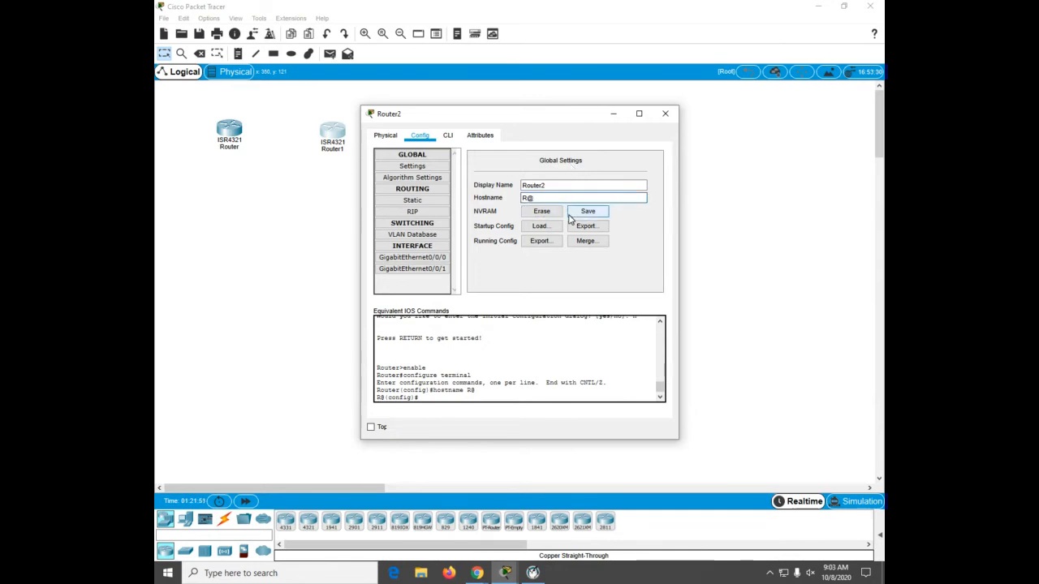
pyautogui.press('BackSpace')
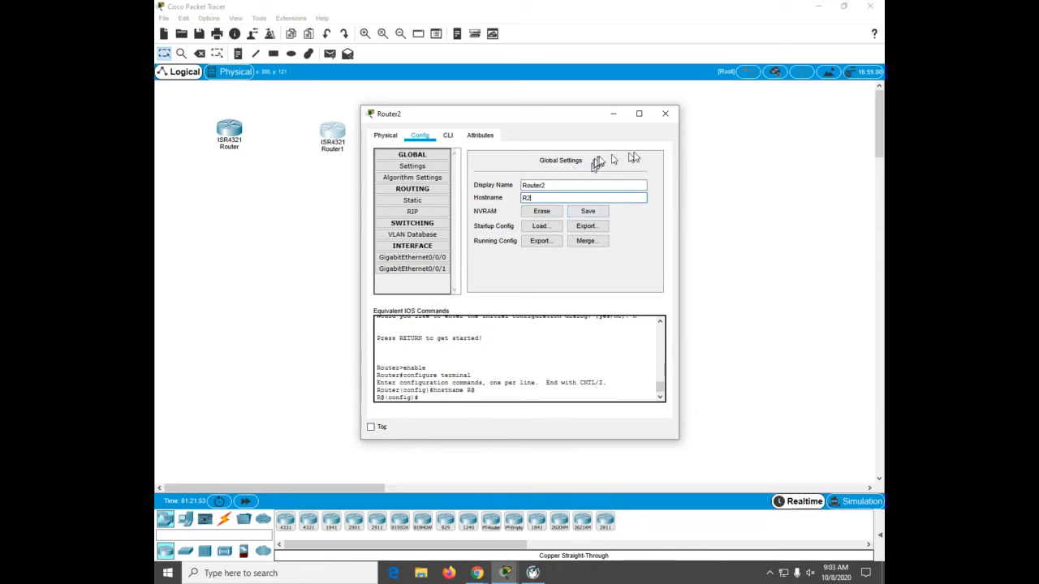
pyautogui.click(666, 120)
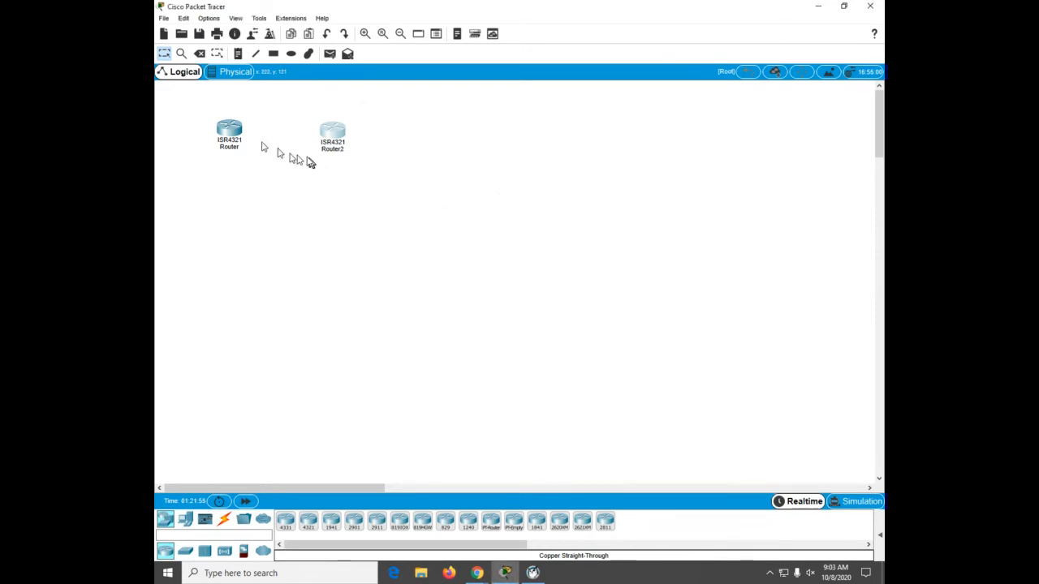
# Step: Set the first router's display name back to Router1
pyautogui.click(227, 132)
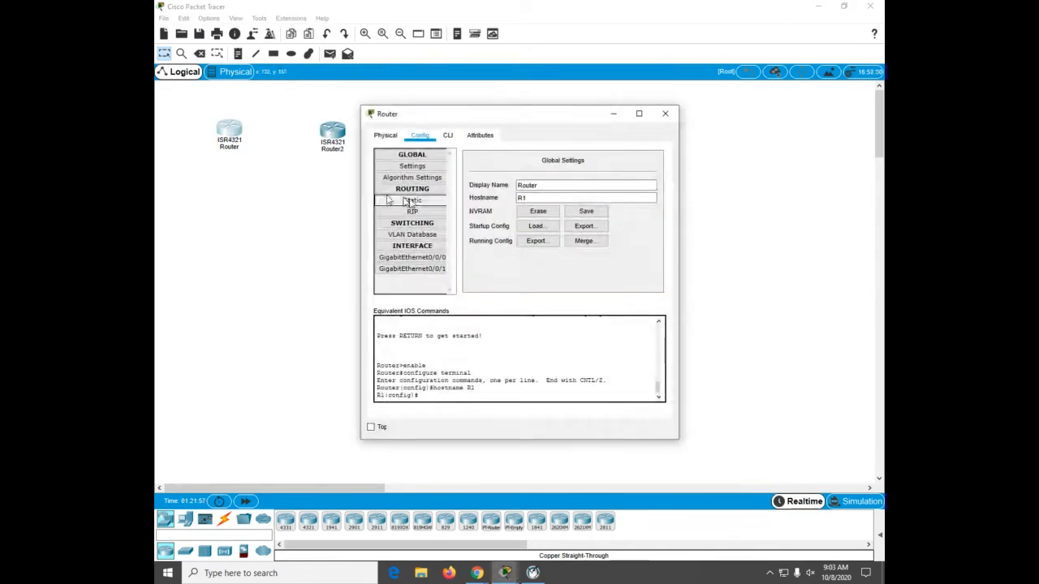
pyautogui.click(552, 188)
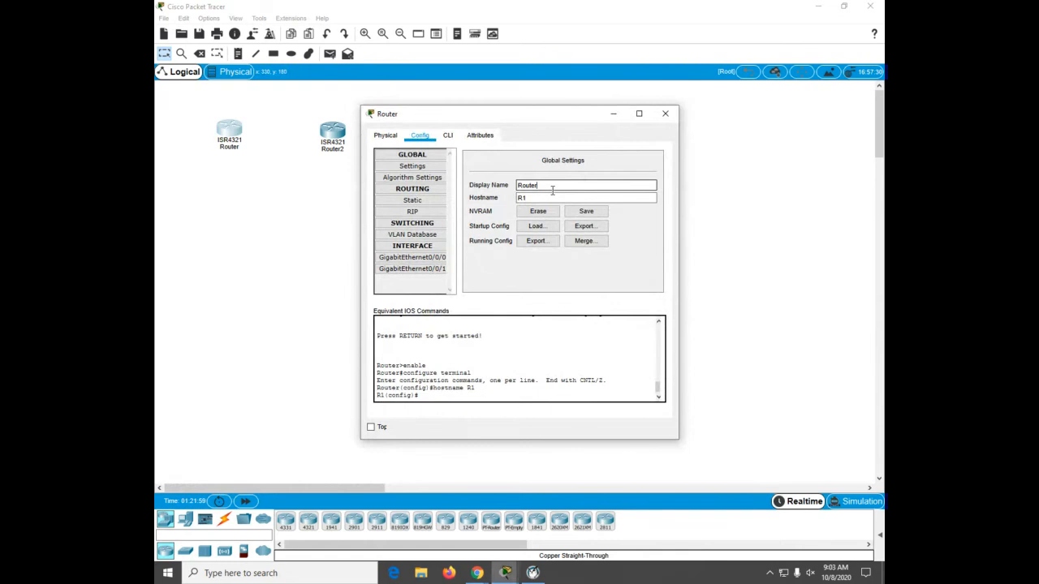
pyautogui.write('1')
pyautogui.click(666, 113)
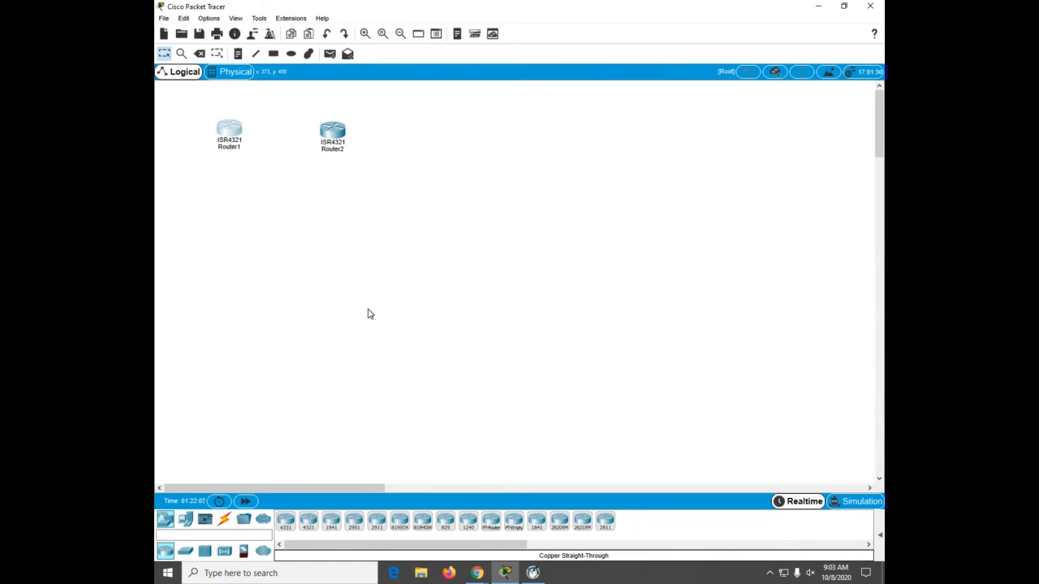
# Step: Place two 2960-24TT switches below the routers
pyautogui.click(183, 553)
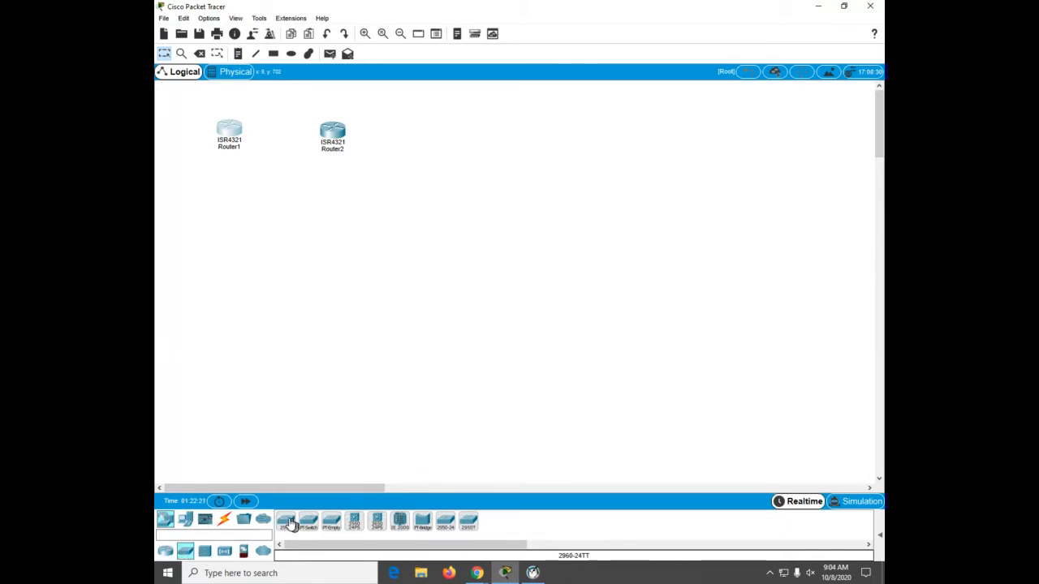
pyautogui.moveTo(290, 524); pyautogui.dragTo(242, 240)
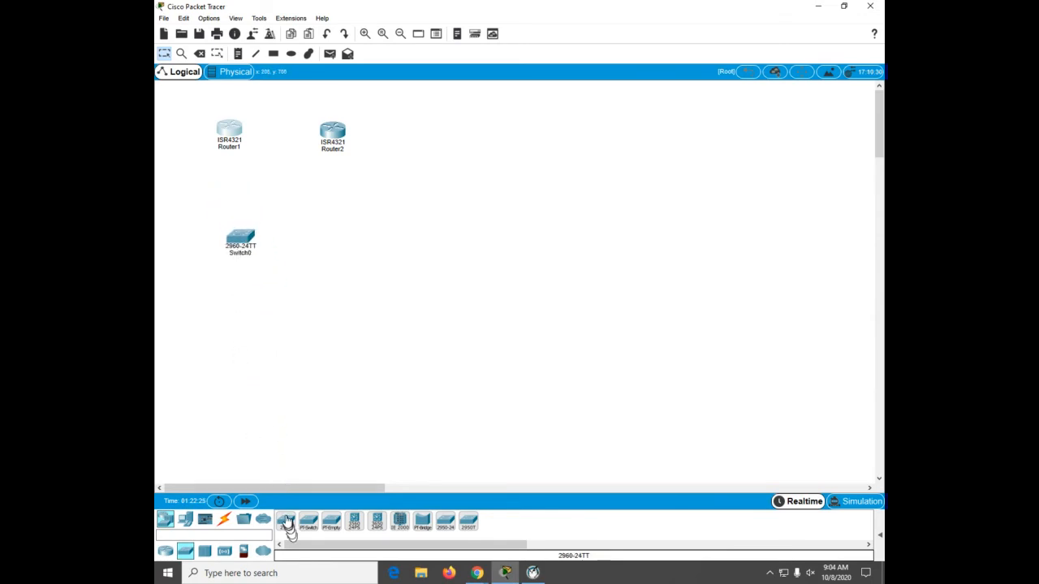
pyautogui.moveTo(288, 522); pyautogui.dragTo(336, 242)
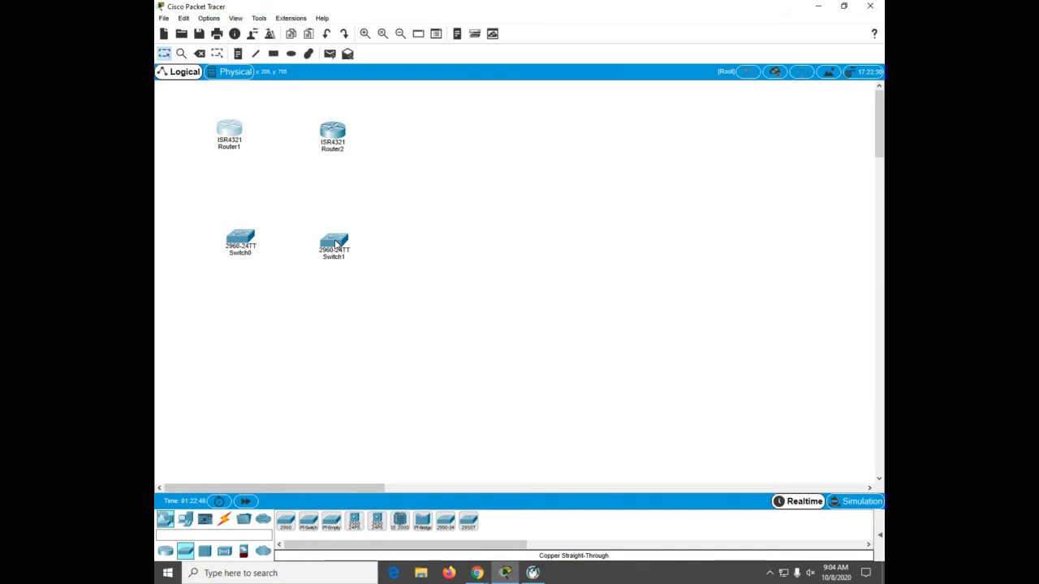
pyautogui.click(237, 18)
pyautogui.moveTo(252, 13)
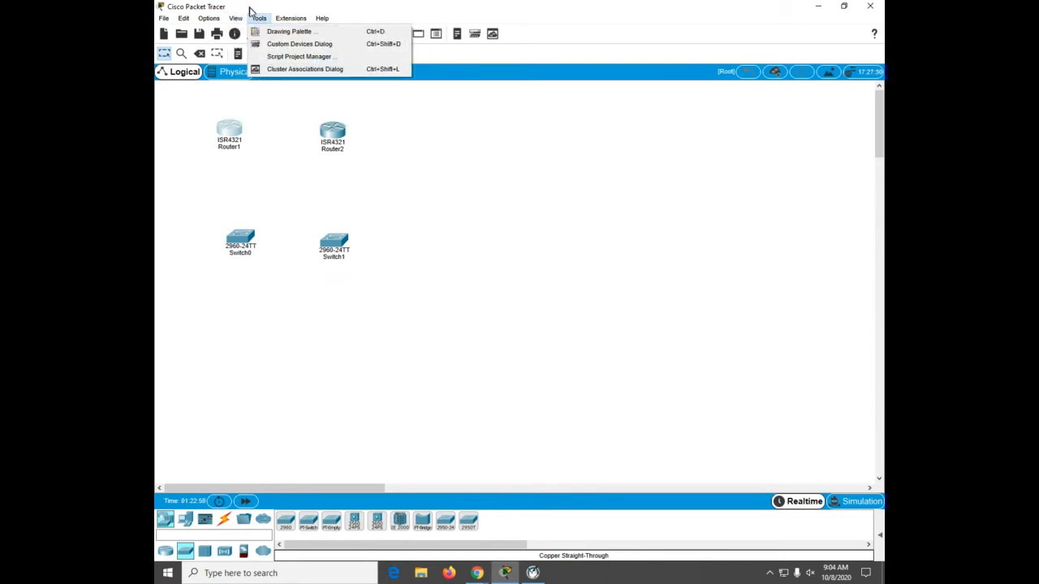
pyautogui.click(260, 128)
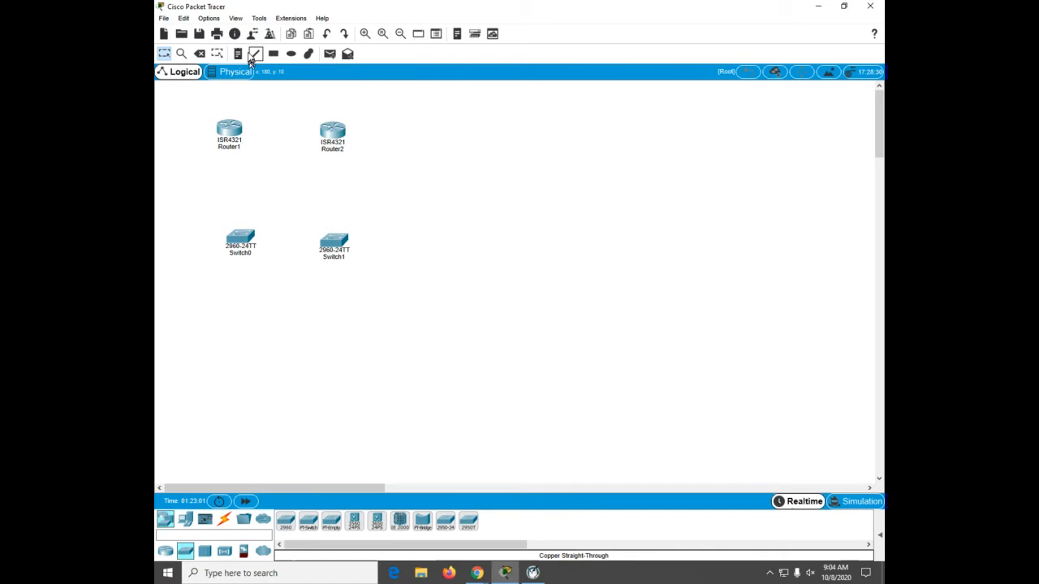
pyautogui.click(236, 18)
pyautogui.moveTo(254, 38)
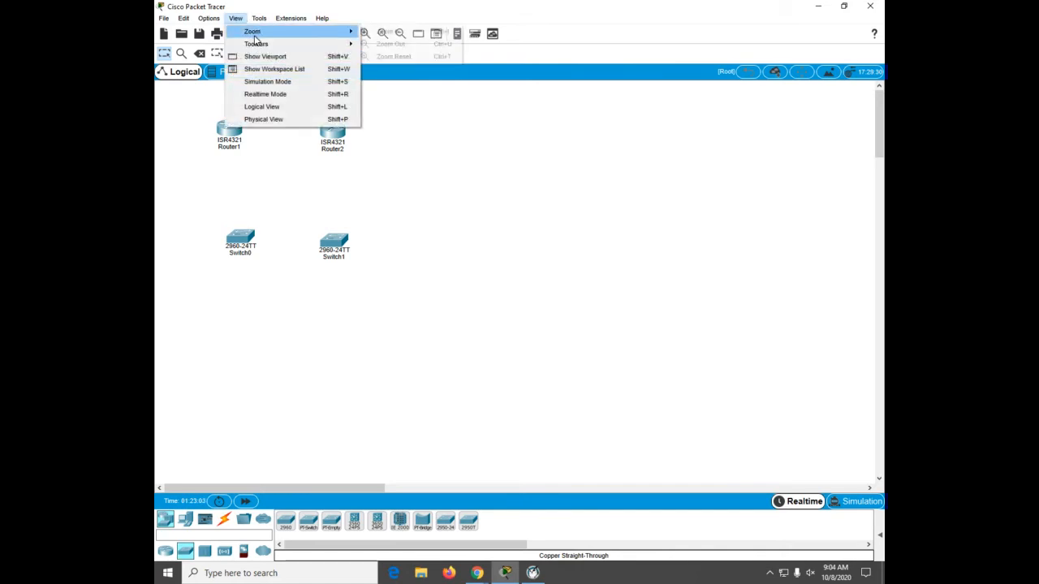
pyautogui.click(514, 303)
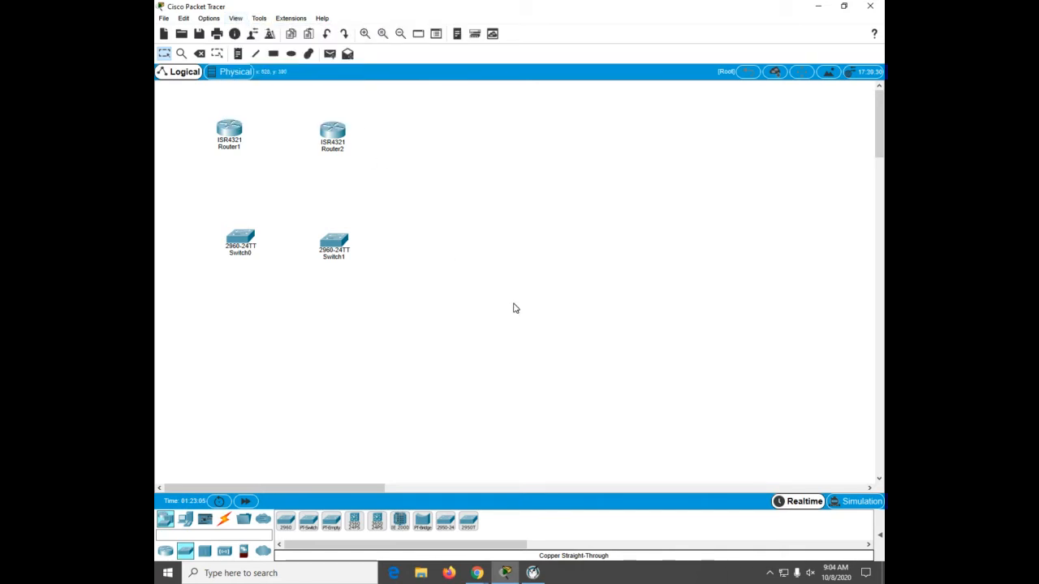
# Step: Rearrange both routers and both switches into a compact layout with switches beneath the routers
pyautogui.scroll(3, 515, 309)
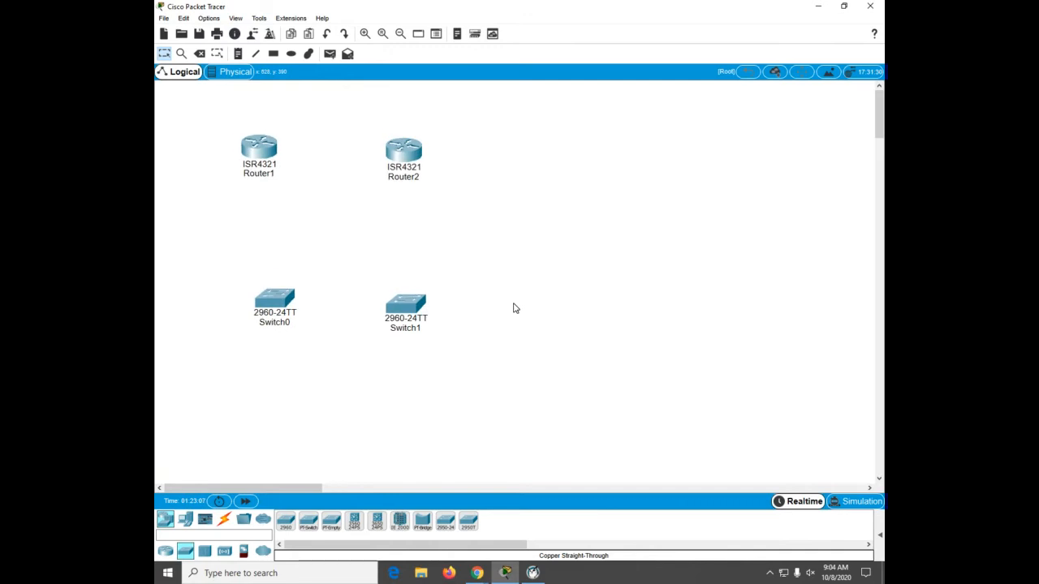
pyautogui.click(271, 163)
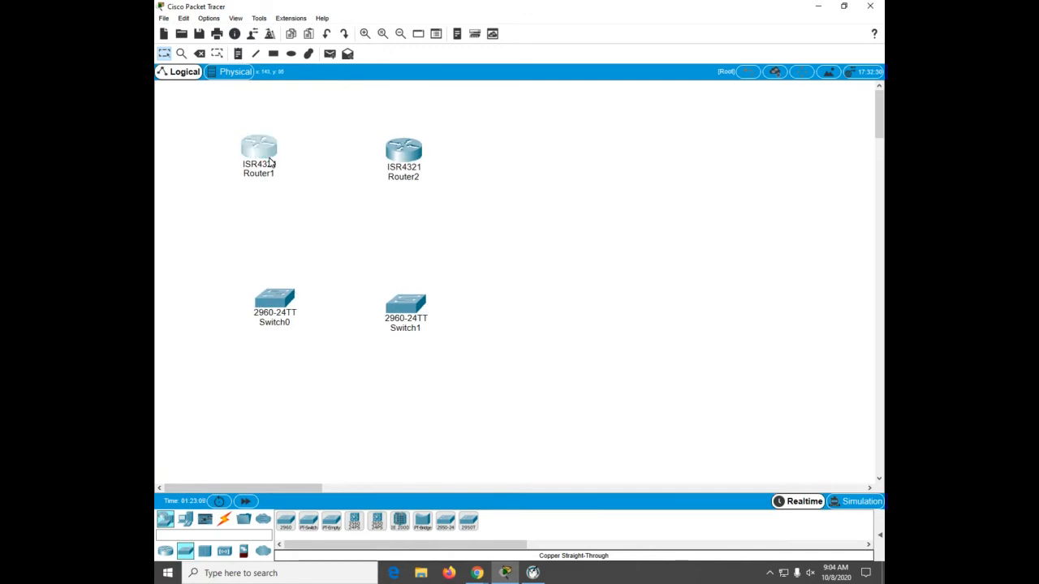
pyautogui.moveTo(271, 163); pyautogui.dragTo(241, 139)
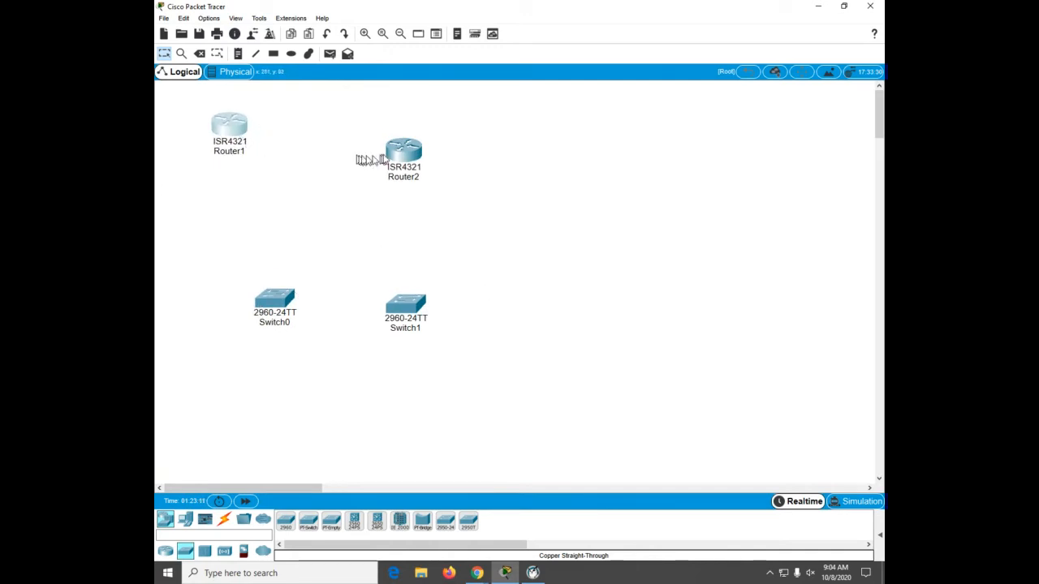
pyautogui.moveTo(387, 159); pyautogui.dragTo(328, 132)
pyautogui.moveTo(273, 298); pyautogui.dragTo(233, 237)
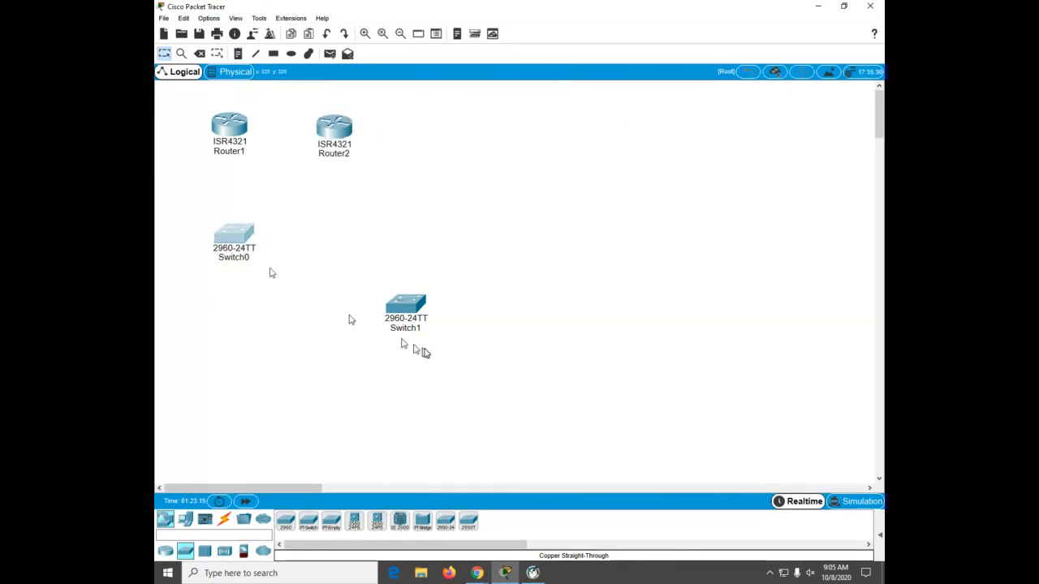
pyautogui.moveTo(414, 312); pyautogui.dragTo(345, 240)
pyautogui.doubleClick(225, 248)
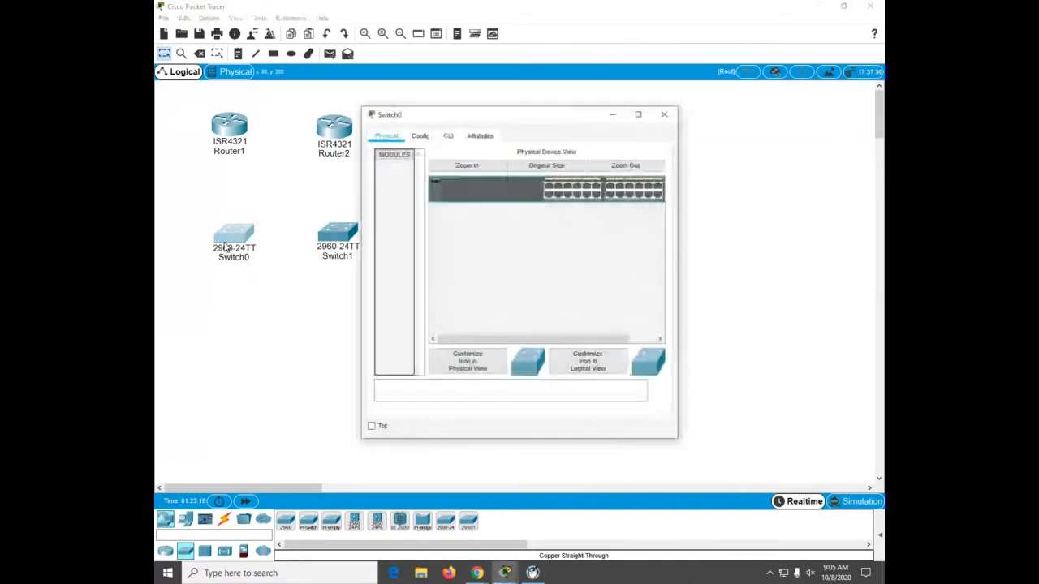
pyautogui.click(419, 136)
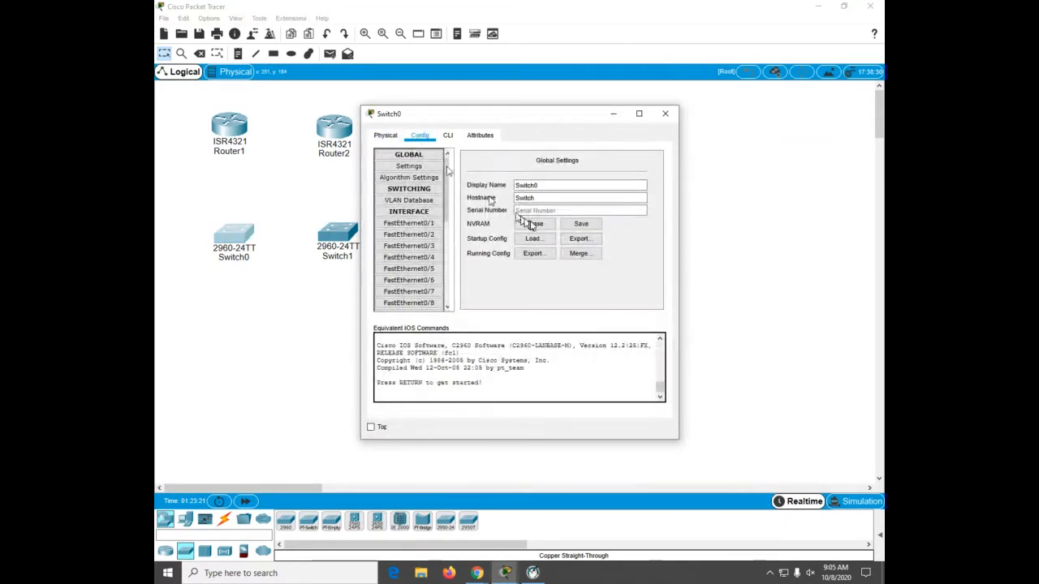
pyautogui.click(329, 243)
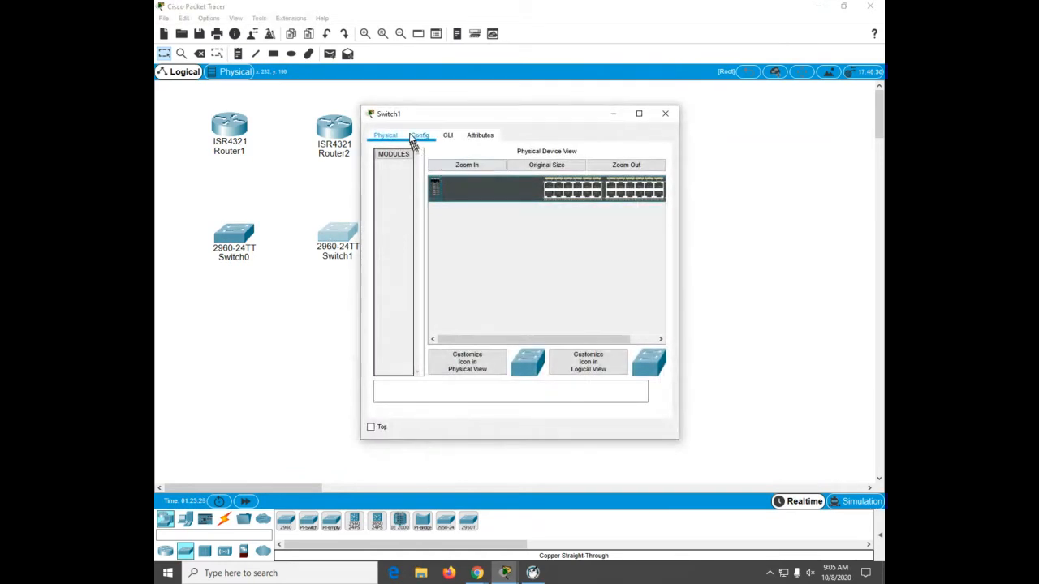
# Step: Set the second switch's display name to Switch2 and its hostname to S2
pyautogui.click(412, 139)
pyautogui.click(558, 186)
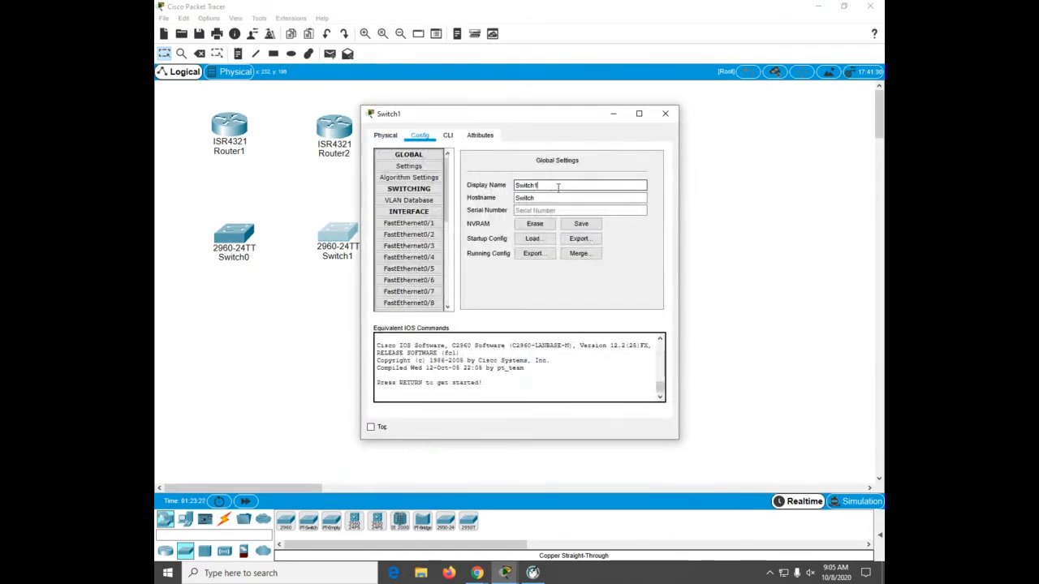
pyautogui.press('BackSpace')
pyautogui.write('2')
pyautogui.press('Tab')
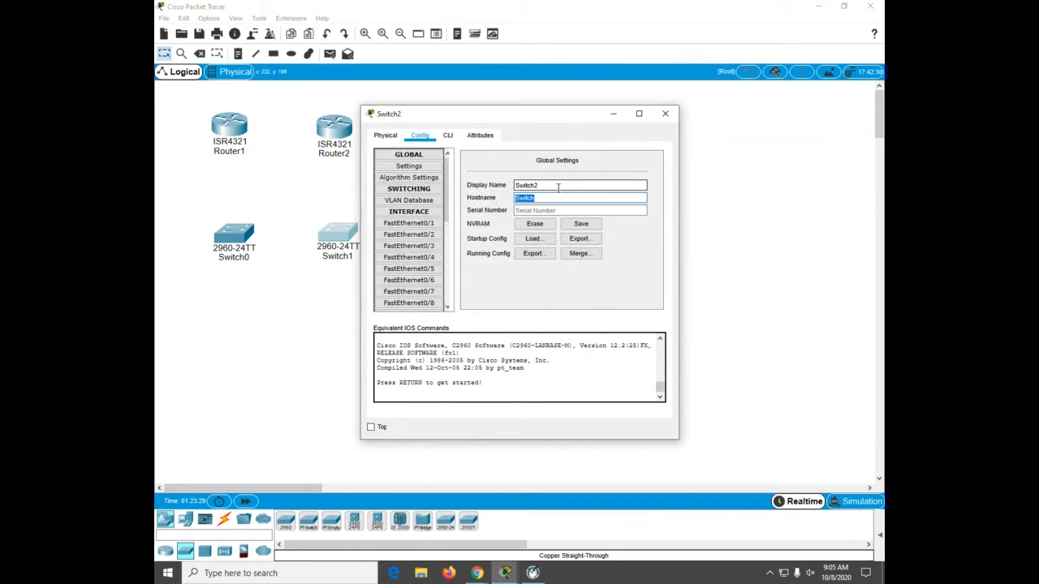
pyautogui.write('S2')
pyautogui.click(665, 113)
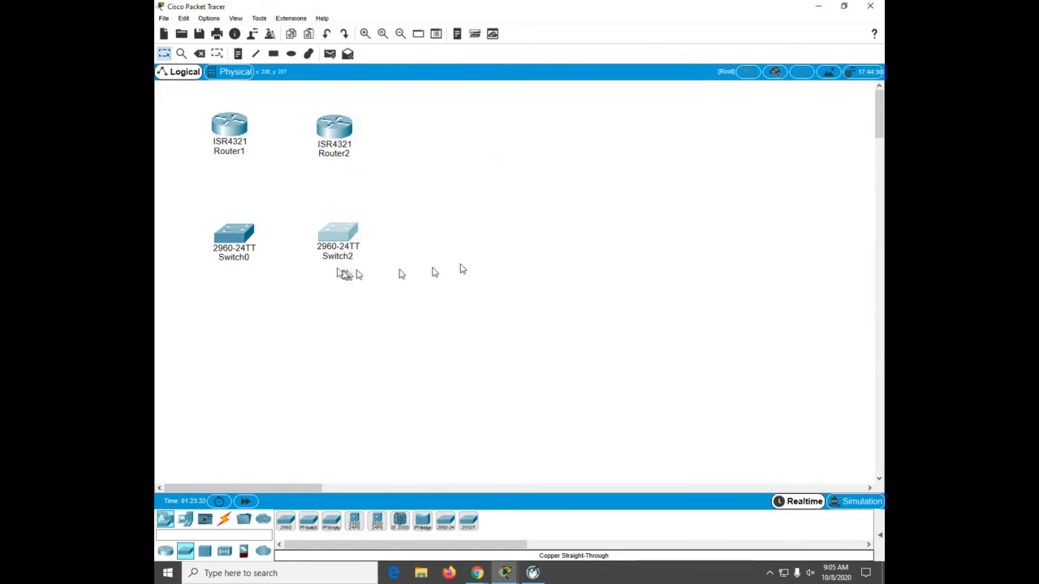
# Step: Set the first switch's display name to Switch1 and edit its hostname
pyautogui.click(234, 237)
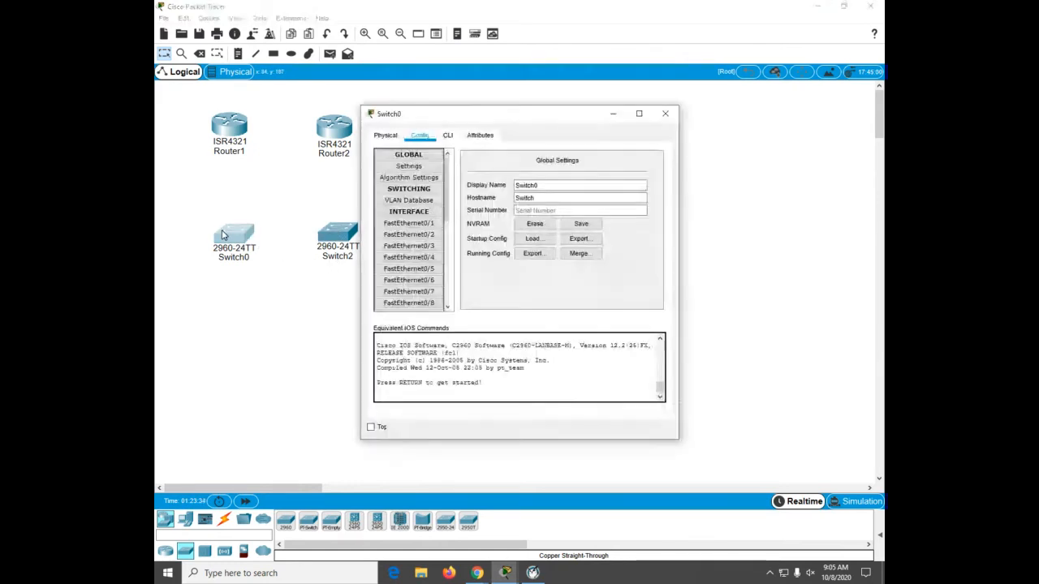
pyautogui.click(558, 186)
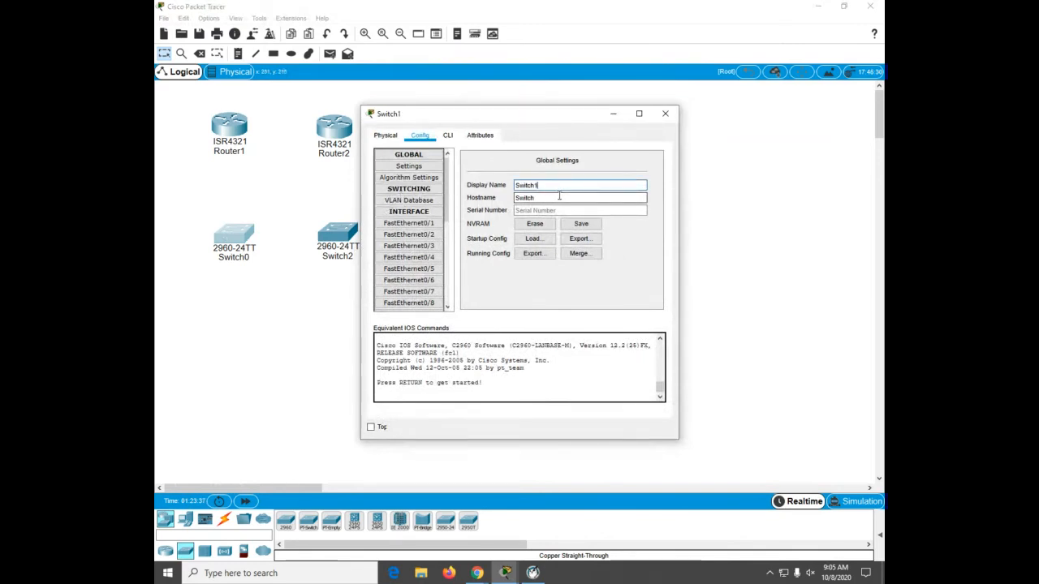
pyautogui.click(559, 197)
pyautogui.press('BackSpace')
pyautogui.press('BackSpace')
pyautogui.press('BackSpace')
pyautogui.press('BackSpace')
pyautogui.click(666, 113)
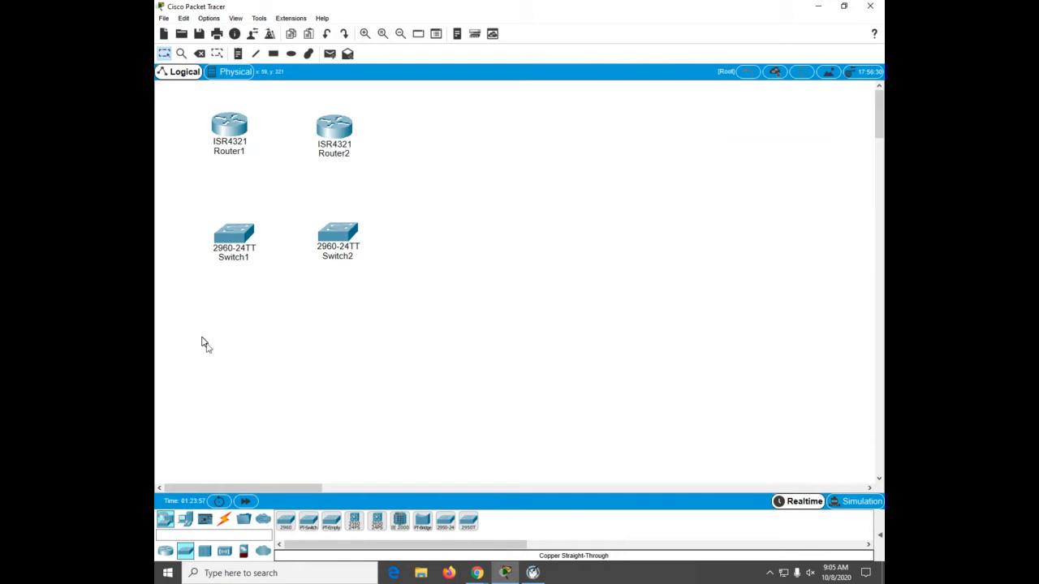
# Step: Connect Router1 GigabitEthernet0/0/0 to Router2 GigabitEthernet0/0/0 with a copper straight-through cable
pyautogui.click(226, 519)
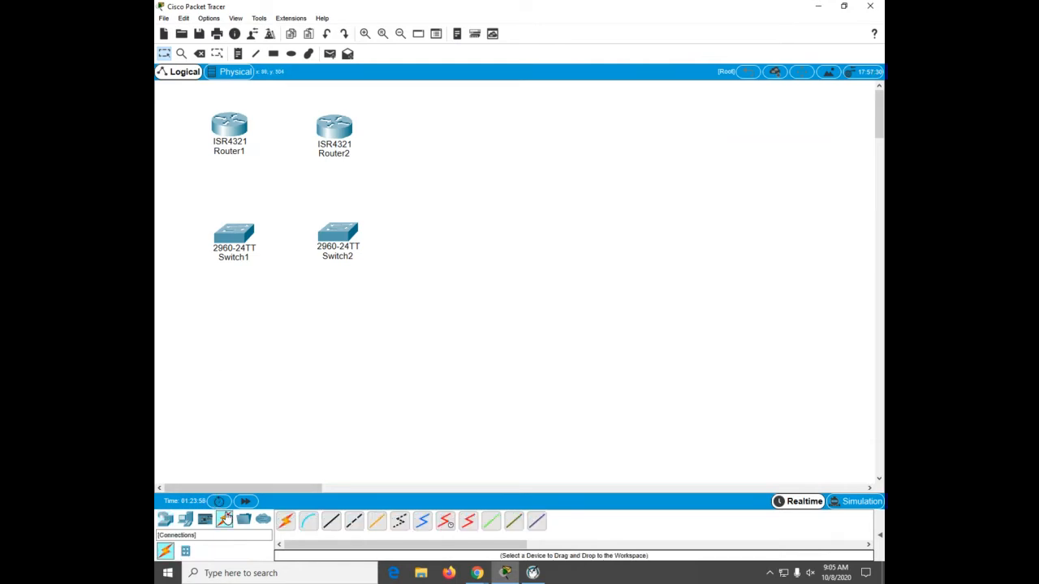
pyautogui.click(332, 522)
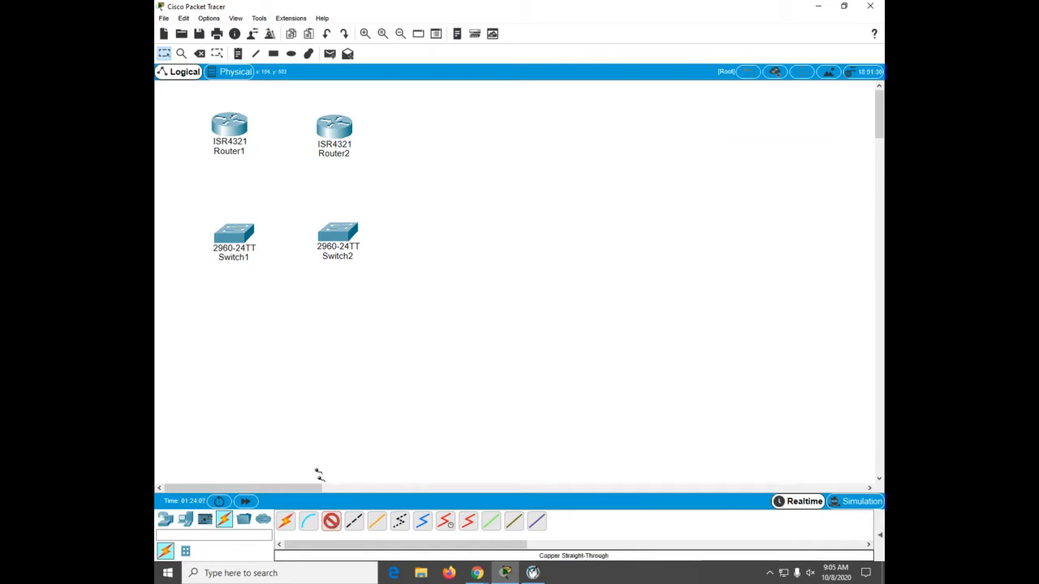
pyautogui.click(226, 133)
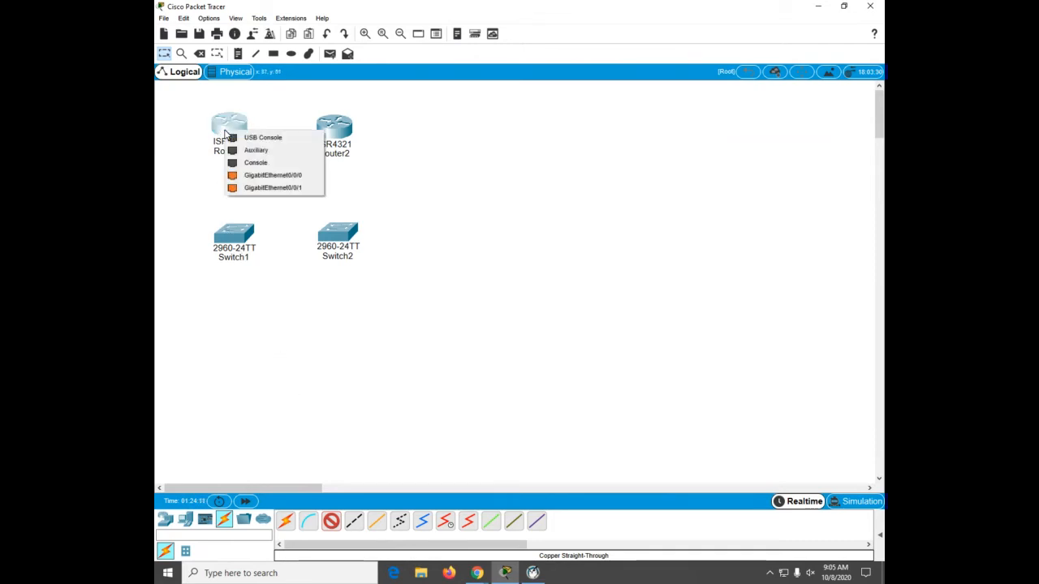
pyautogui.click(247, 176)
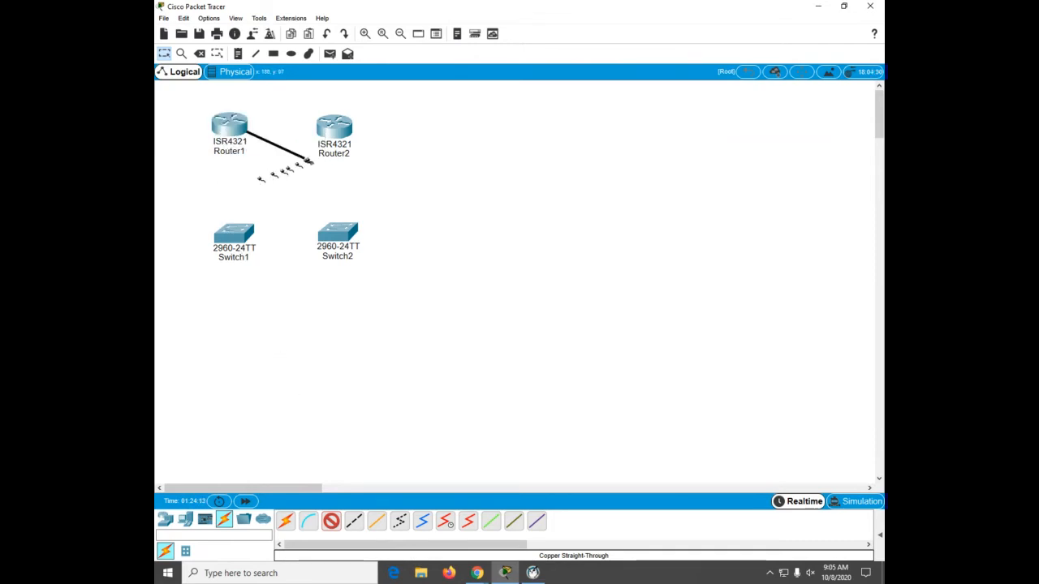
pyautogui.click(335, 132)
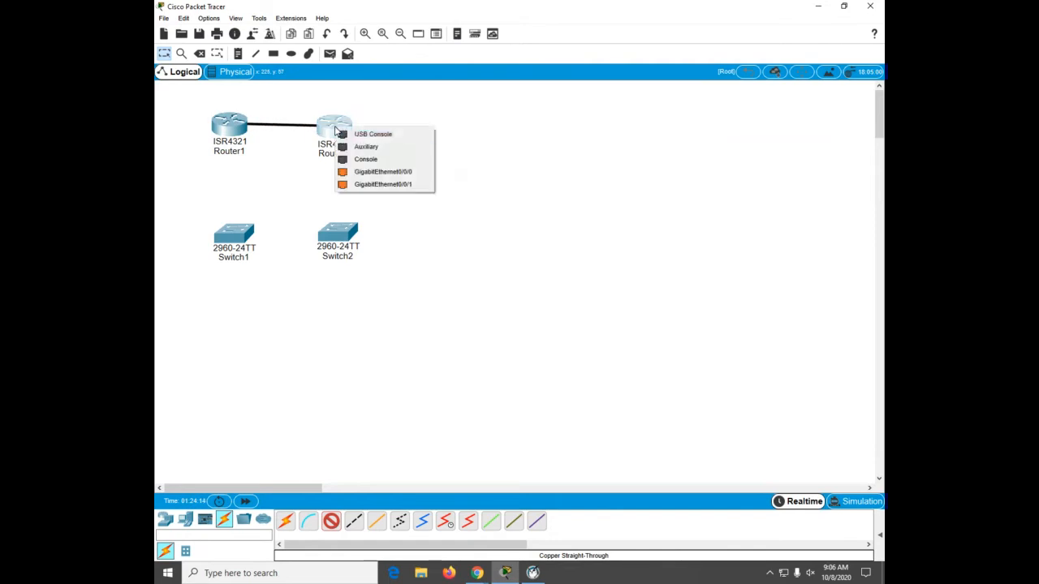
pyautogui.click(358, 173)
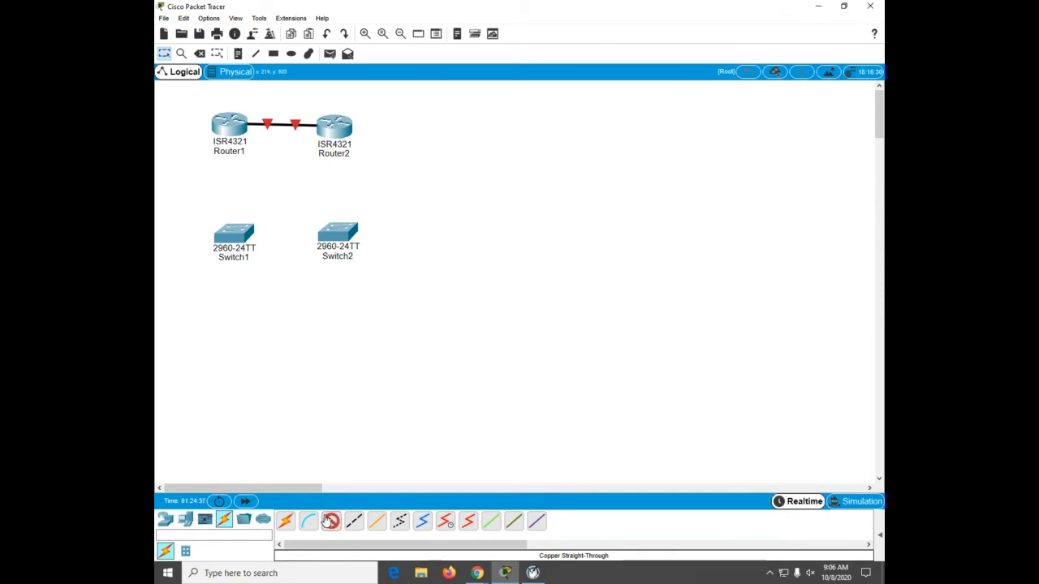
# Step: Connect Switch1 to Switch2 between FastEthernet ports with the copper straight-through cable
pyautogui.click(231, 248)
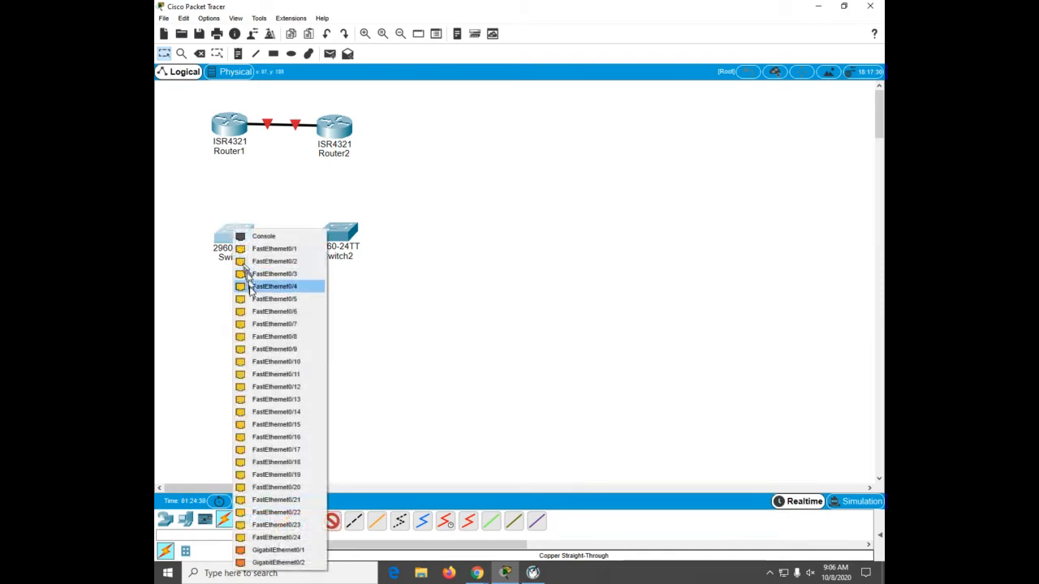
pyautogui.click(253, 295)
pyautogui.click(337, 235)
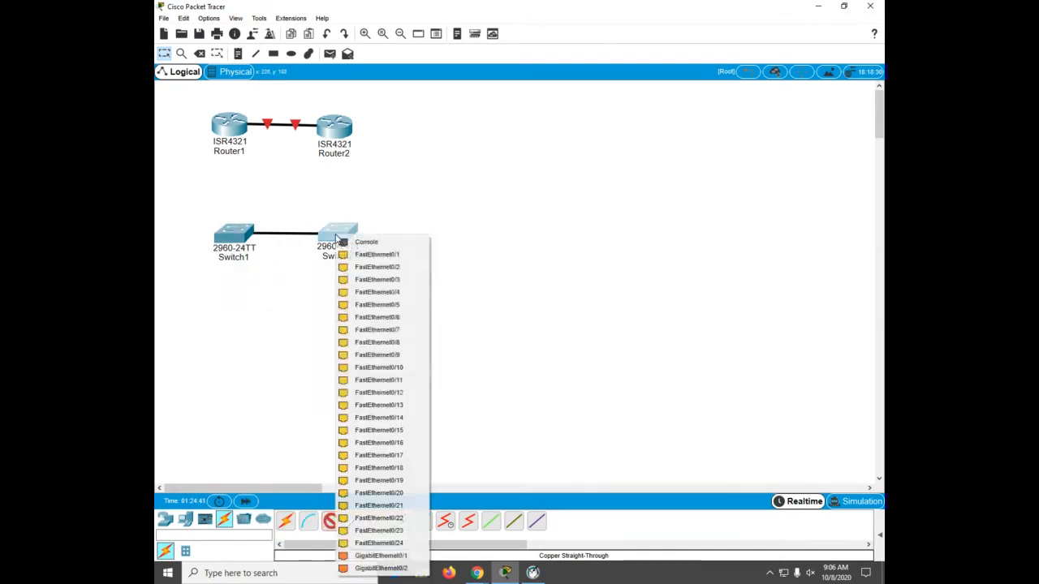
pyautogui.click(349, 282)
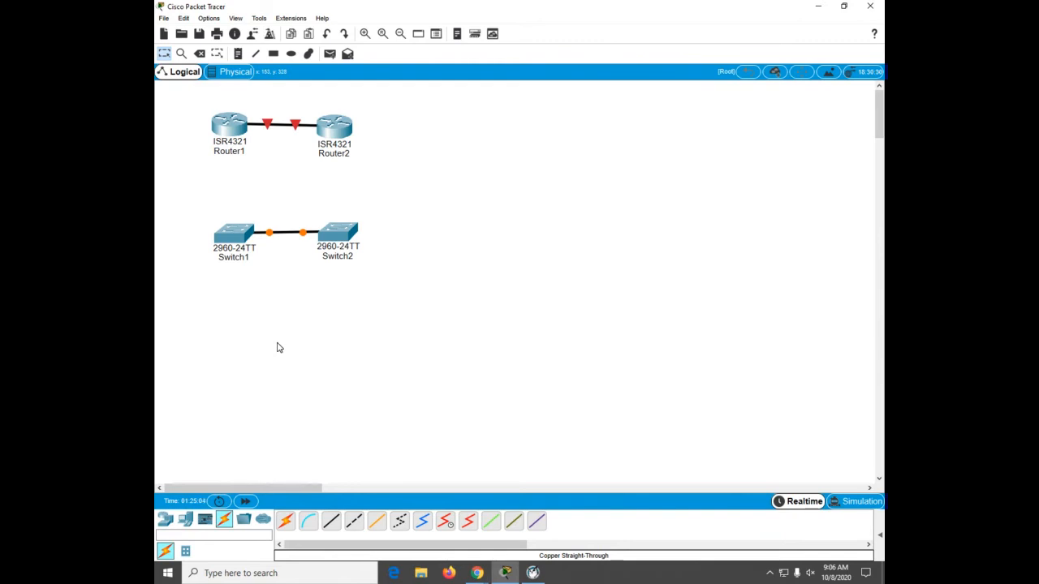
# Step: Connect Router1 GigabitEthernet0/0/1 to Switch1 FastEthernet0/5 with a copper straight-through cable
pyautogui.click(329, 526)
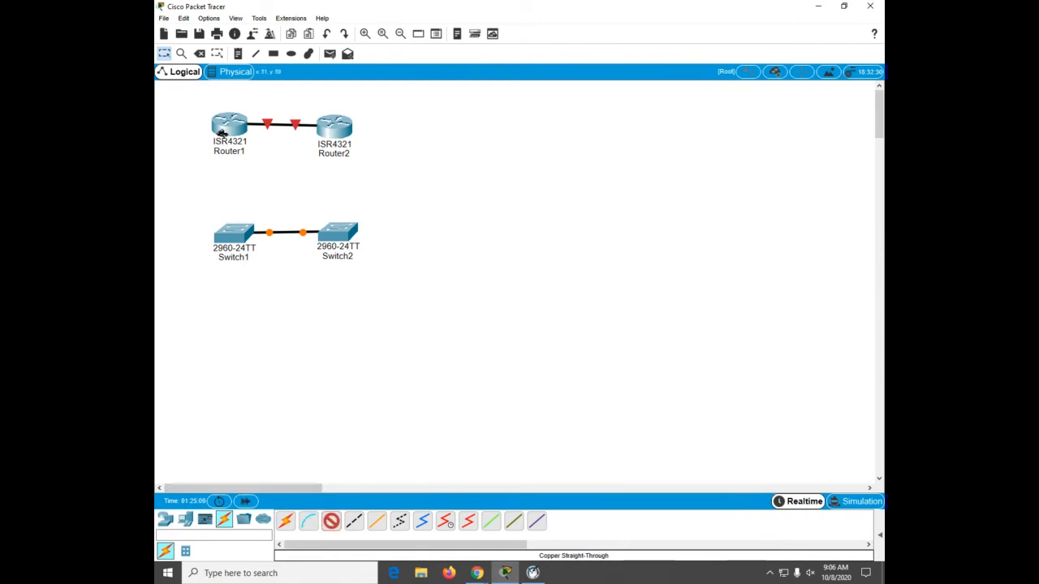
pyautogui.click(221, 134)
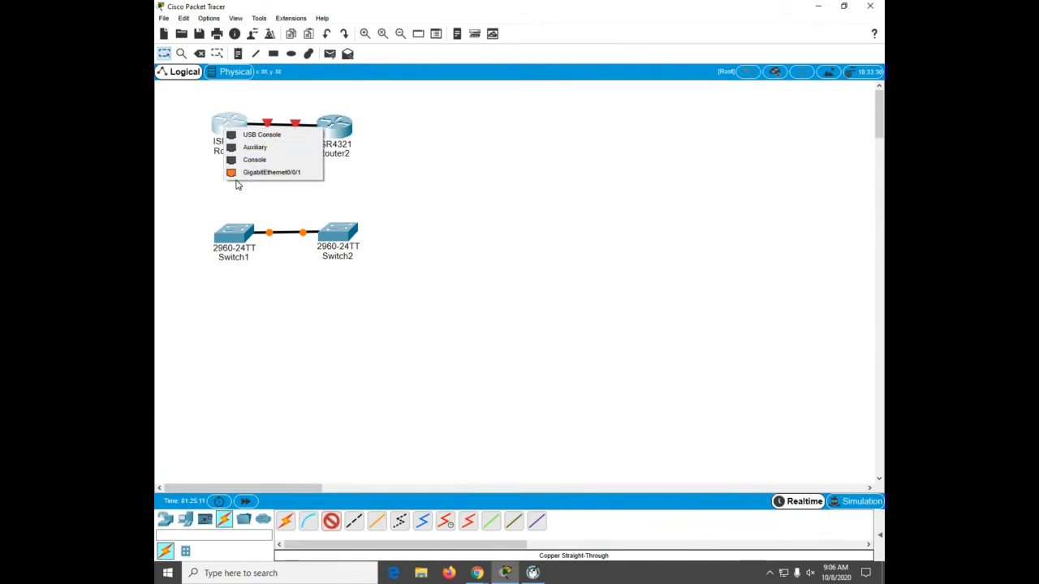
pyautogui.click(238, 172)
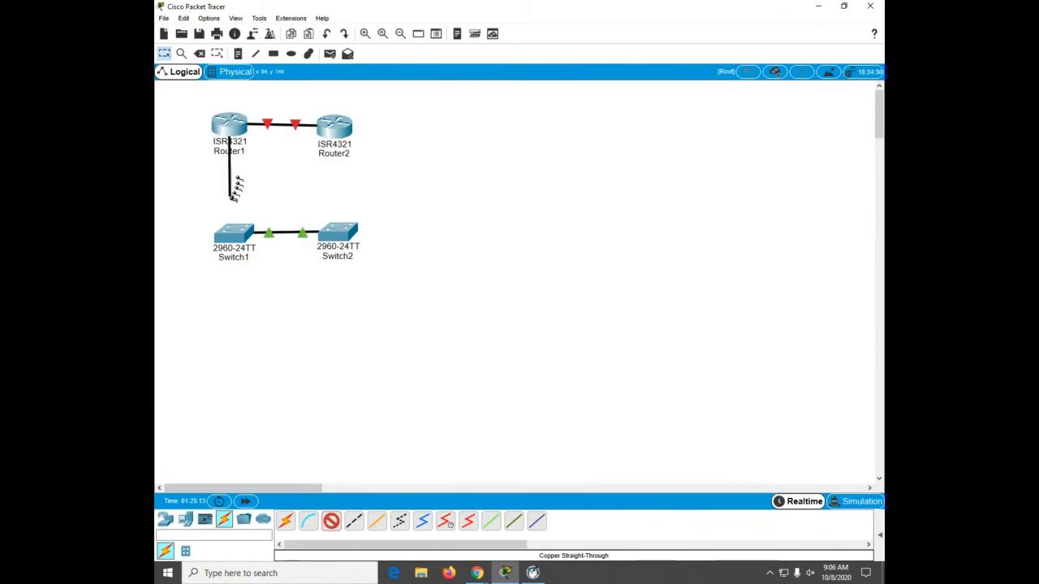
pyautogui.click(234, 233)
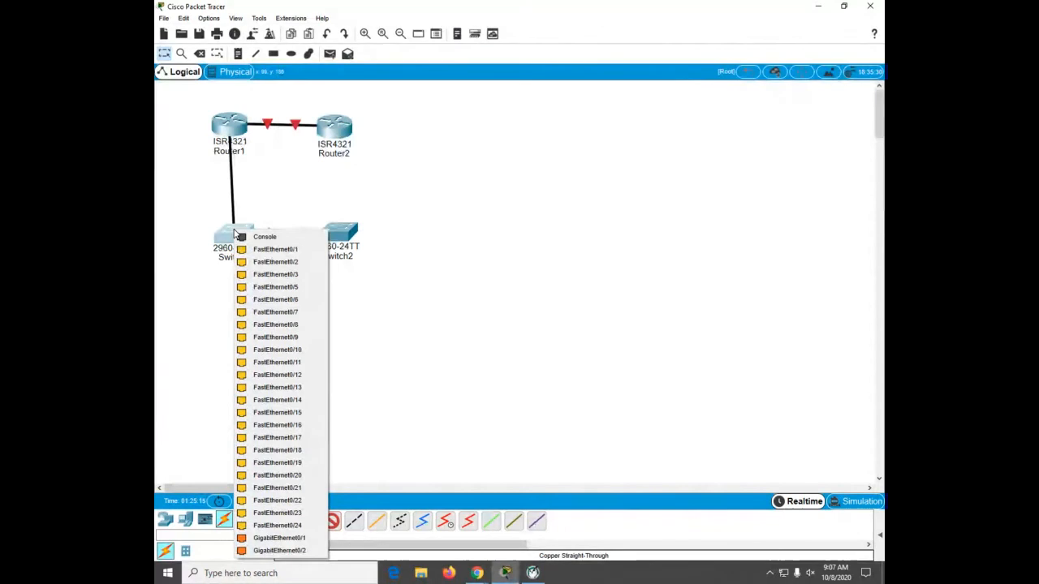
pyautogui.click(275, 287)
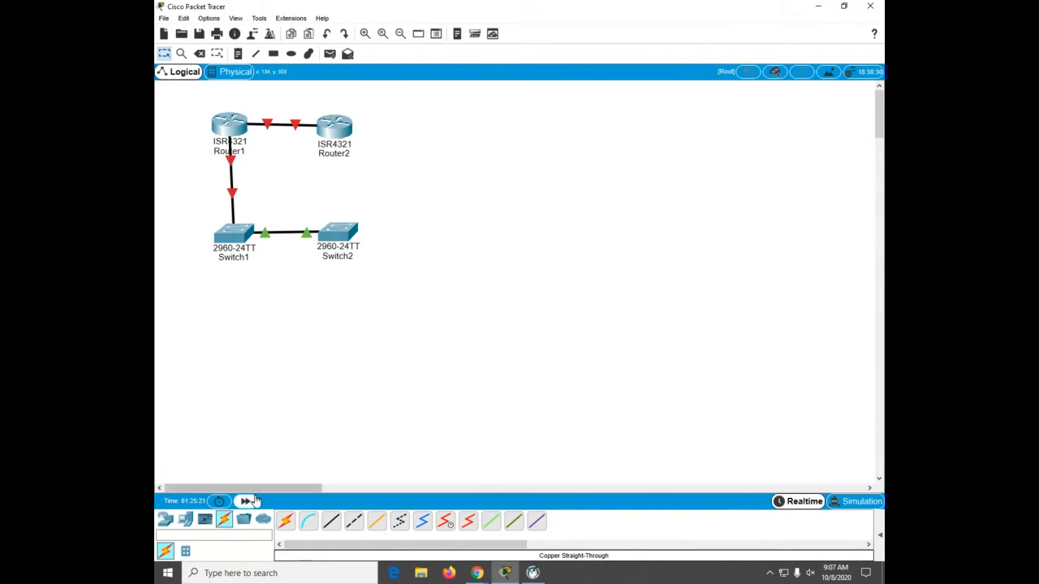
# Step: Connect Switch2 FastEthernet0/5 to Router2 GigabitEthernet0/0/1 with a copper straight-through cable
pyautogui.click(329, 520)
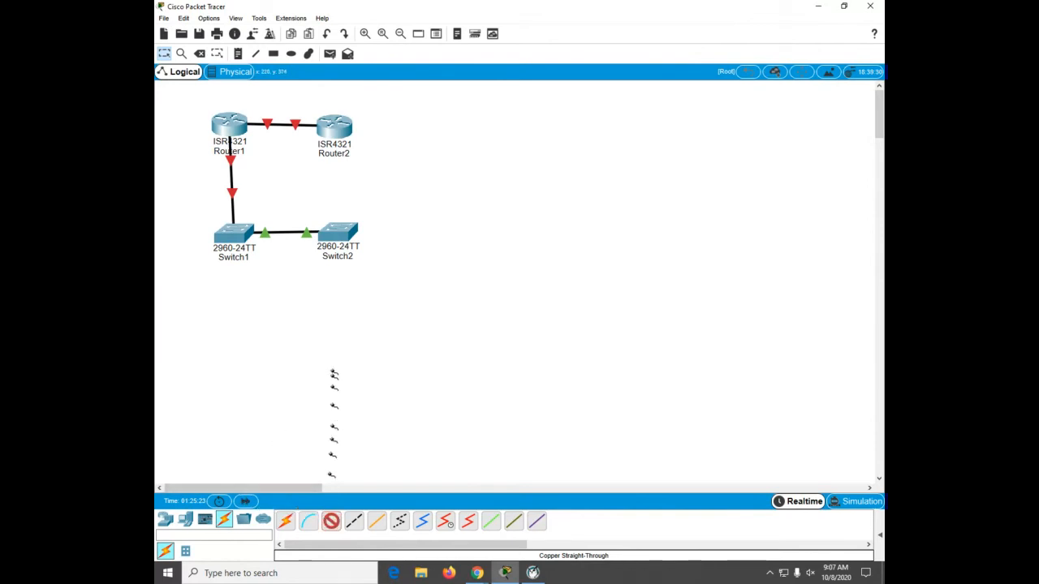
pyautogui.click(339, 234)
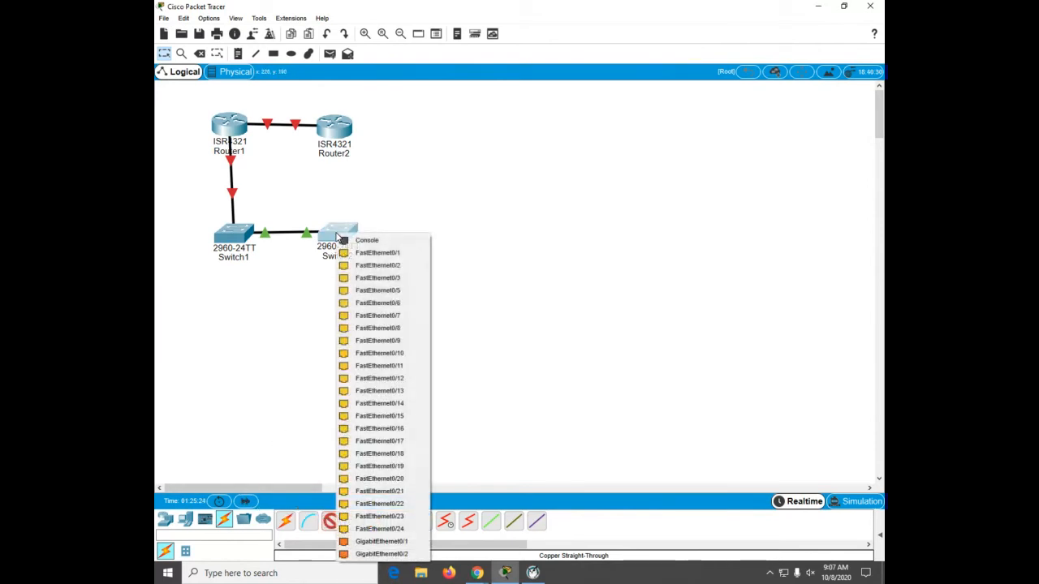
pyautogui.click(369, 291)
pyautogui.click(339, 137)
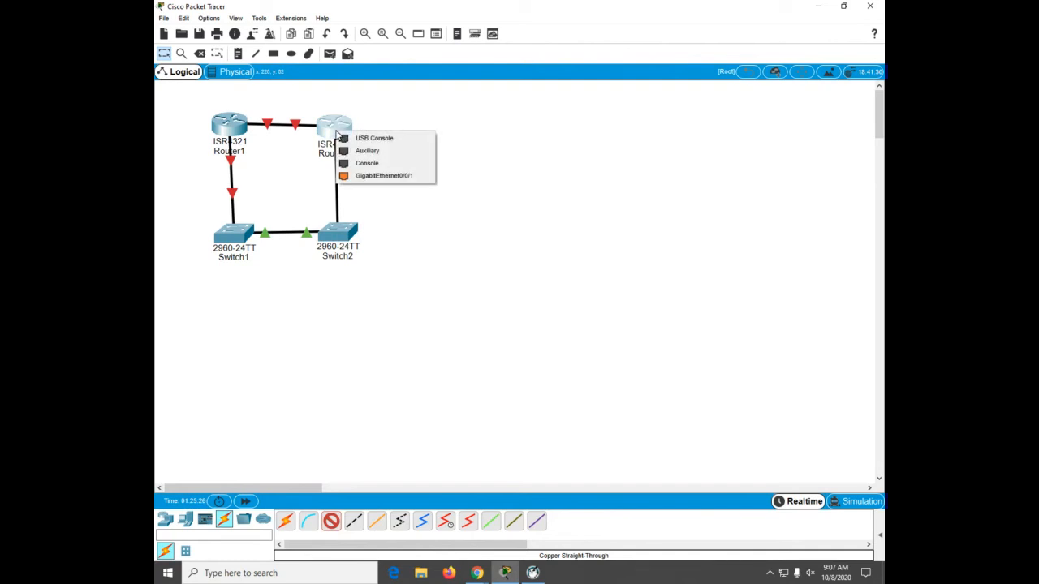
pyautogui.click(381, 174)
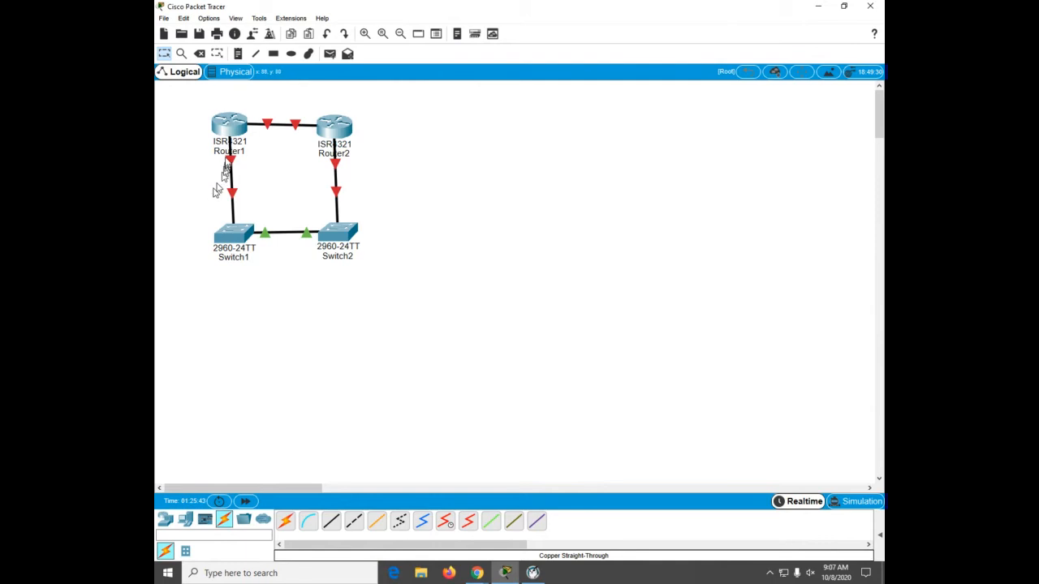
# Step: Open Router1's command line and disable DNS lookup with the no ip domain lookup command
pyautogui.click(230, 130)
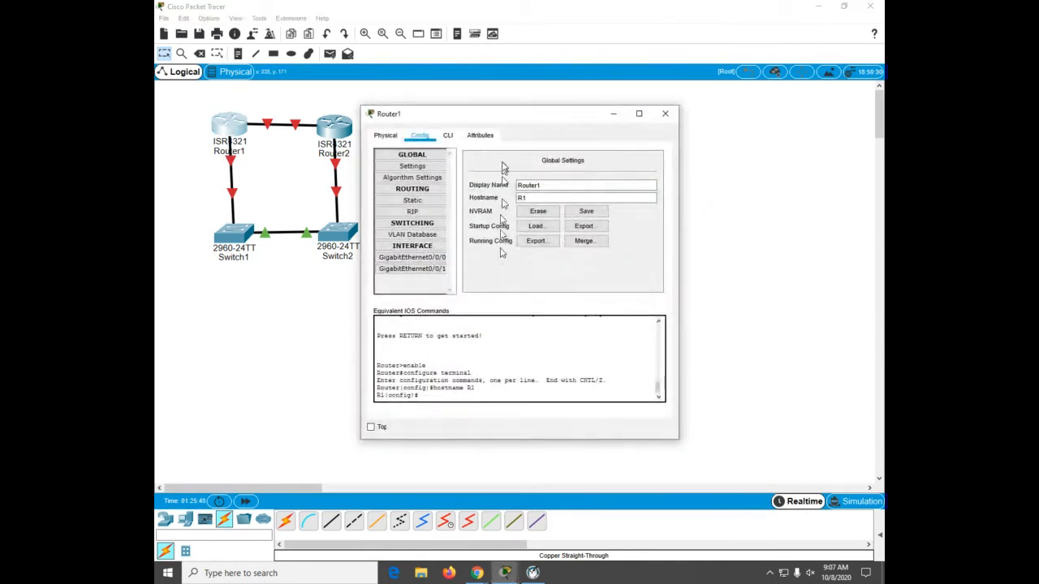
pyautogui.click(449, 135)
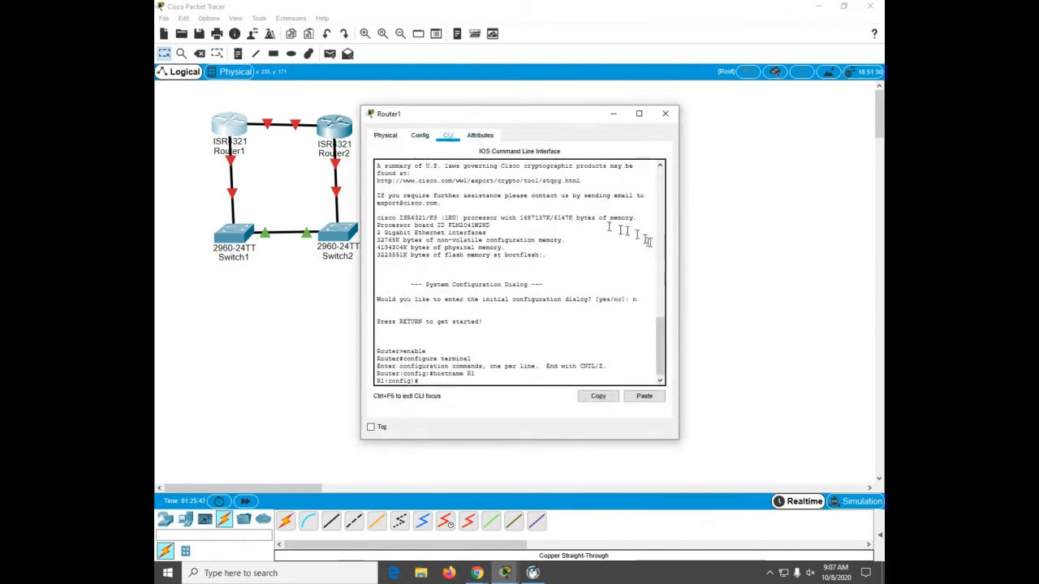
pyautogui.moveTo(680, 254); pyautogui.dragTo(791, 268)
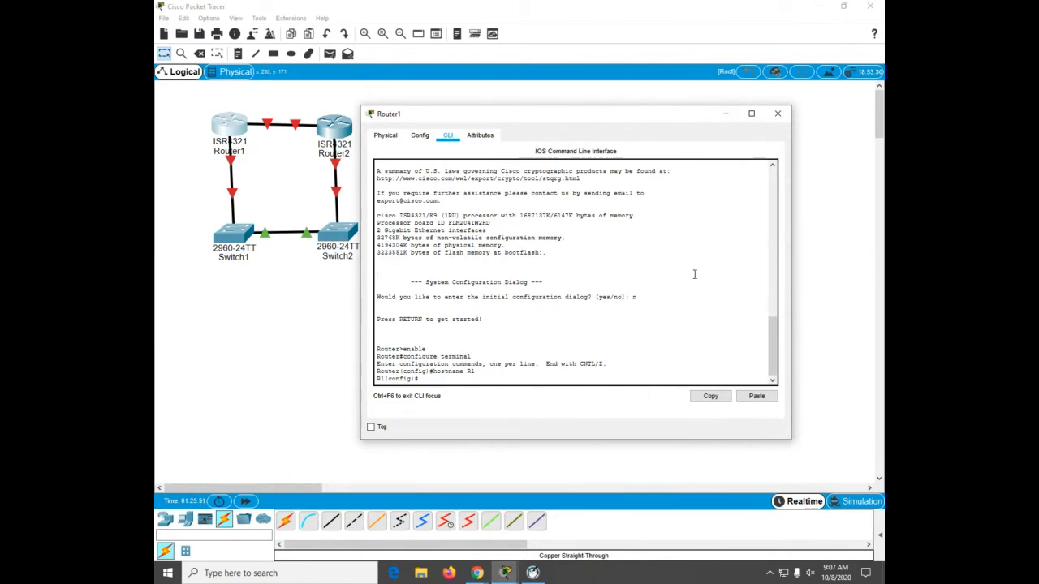
pyautogui.press('Return')
pyautogui.press('Return')
pyautogui.press('Return')
pyautogui.press('Return')
pyautogui.press('Return')
pyautogui.press('Return')
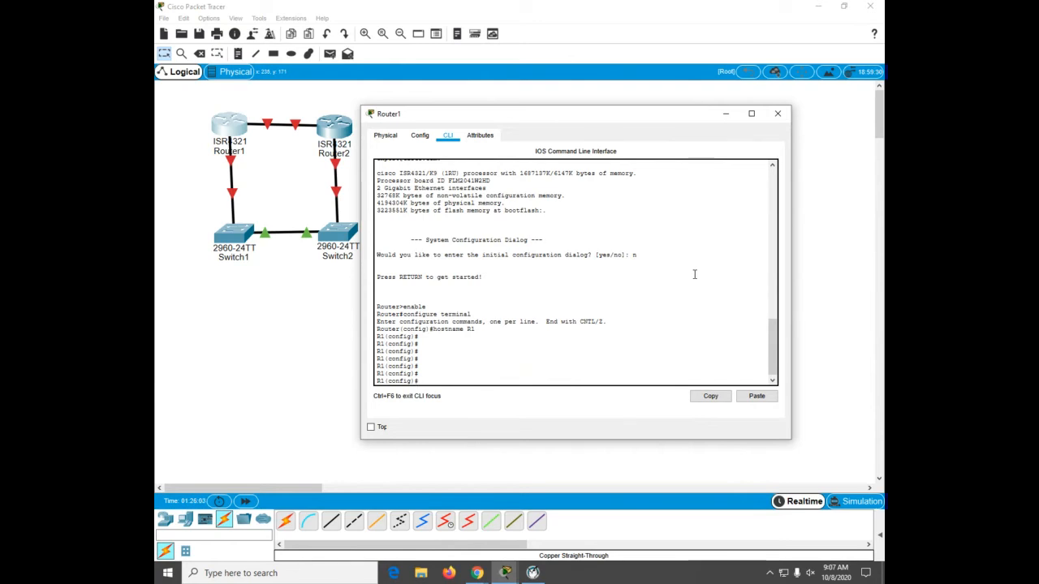
pyautogui.write('do')
pyautogui.press('Tab')
pyautogui.write('main look')
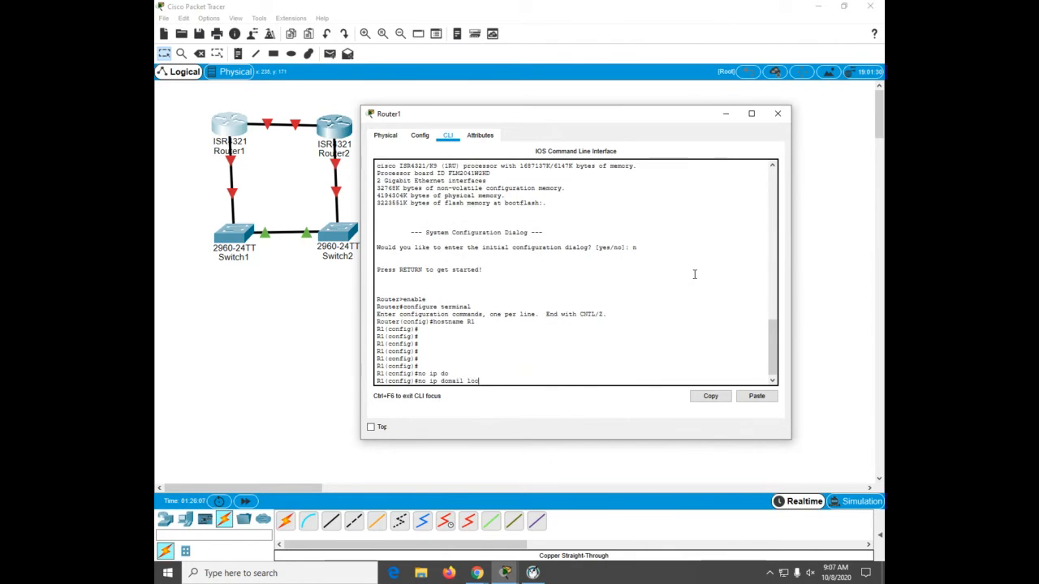
pyautogui.press('BackSpace')
pyautogui.press('BackSpace')
pyautogui.press('BackSpace')
pyautogui.write('lookup')
pyautogui.press('Return')
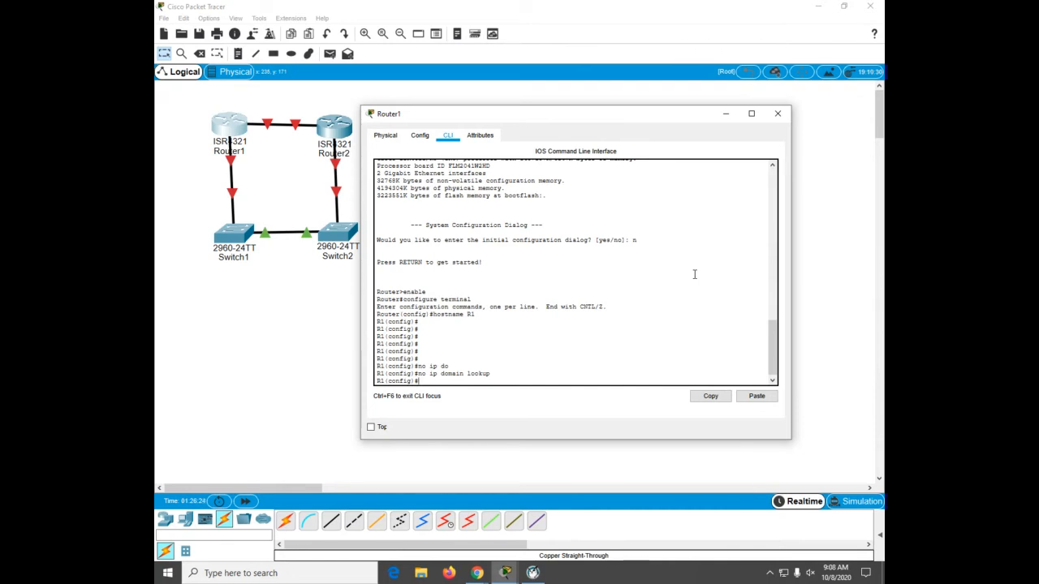
# Step: Set Router1's privileged EXEC enable secret password
pyautogui.write('able secret class')
pyautogui.press('Return')
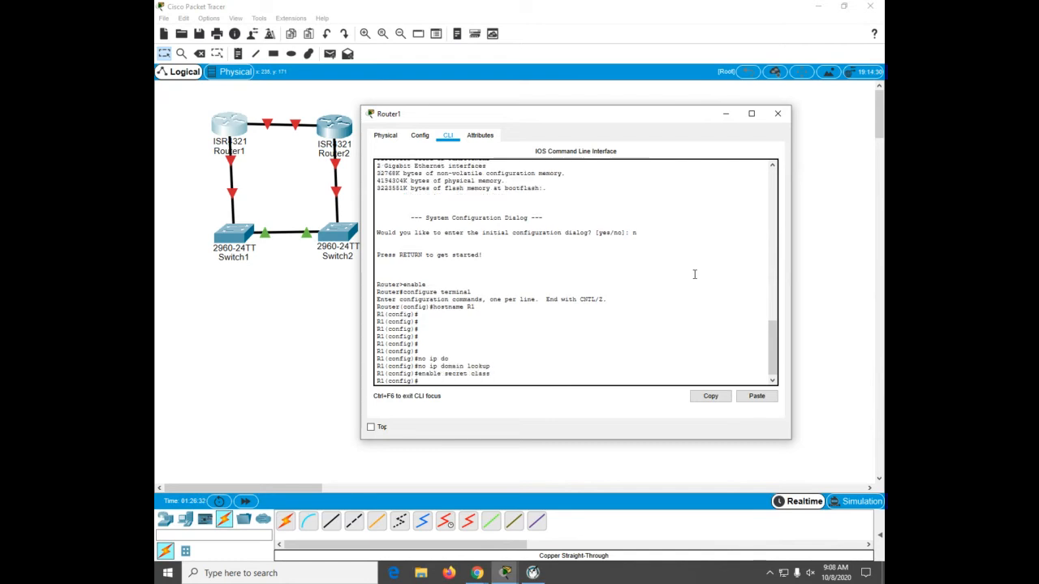
# Step: On Router1, set the console line 0 password and enable login on it
pyautogui.write('line con 0')
pyautogui.press('Return')
pyautogui.write('pa')
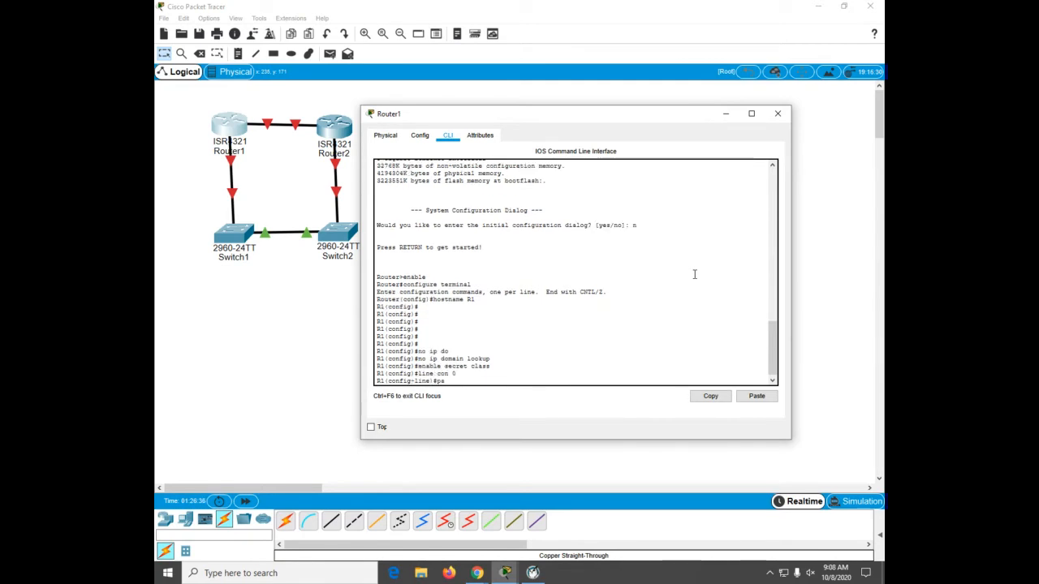
pyautogui.write('s')
pyautogui.press('Tab')
pyautogui.write('cisco')
pyautogui.press('Return')
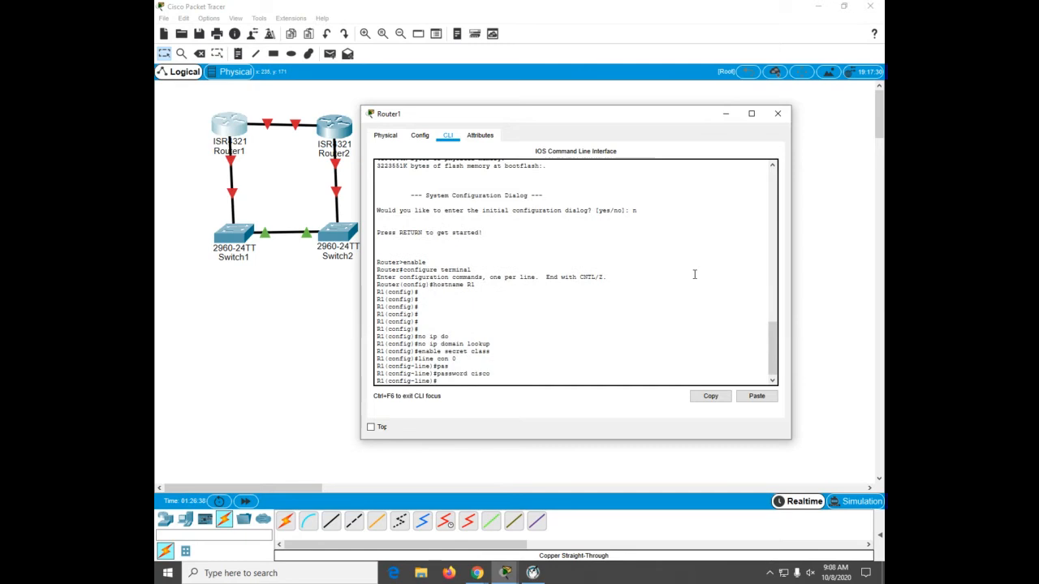
pyautogui.write('login')
pyautogui.press('Return')
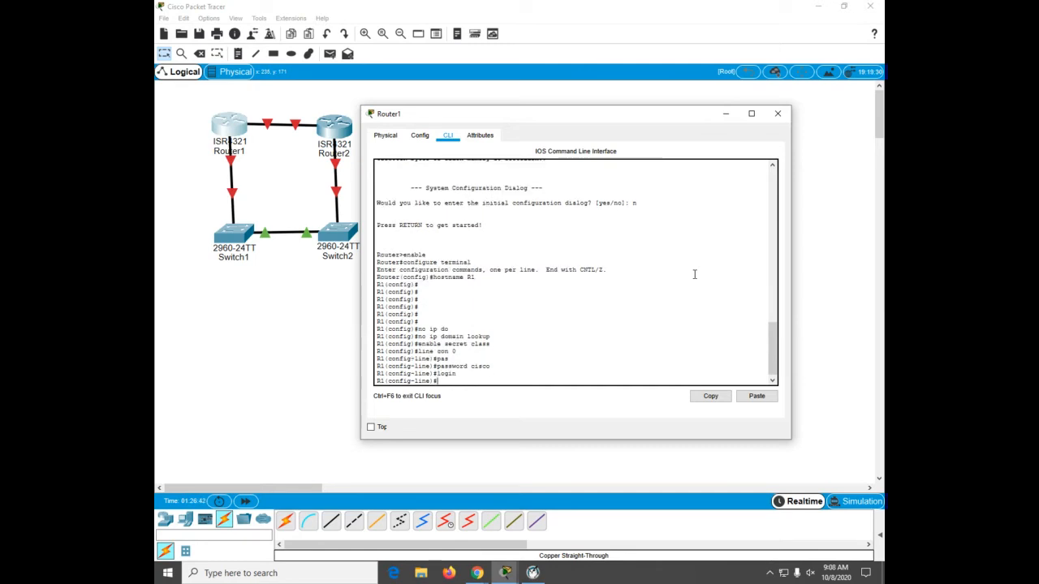
# Step: Set the password for Router1's VTY lines 0 4 and enable login on them
pyautogui.write('line vty 0 4')
pyautogui.press('Return')
pyautogui.write('pass')
pyautogui.press('Return')
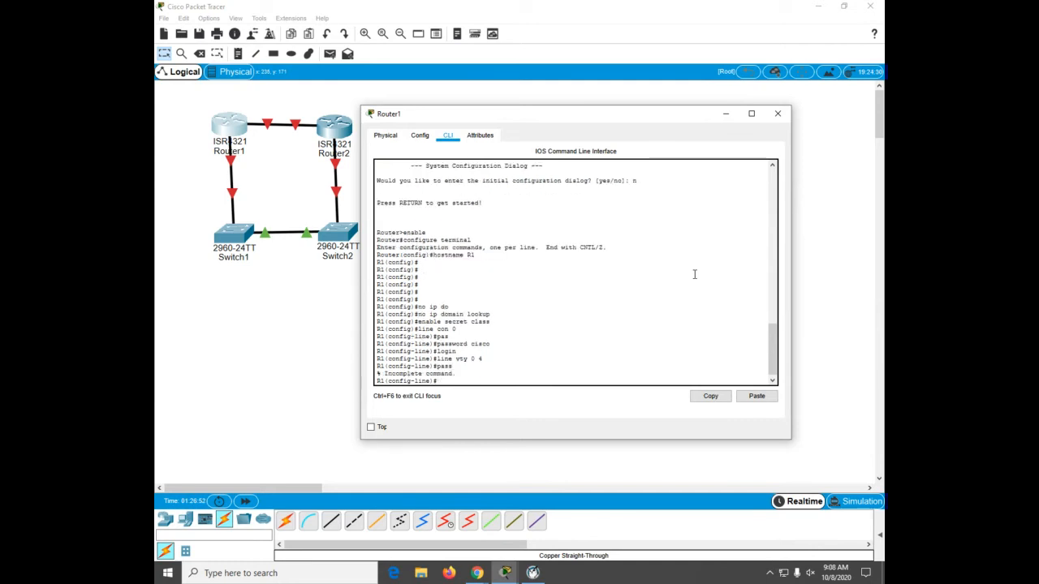
pyautogui.write('pass')
pyautogui.press('Tab')
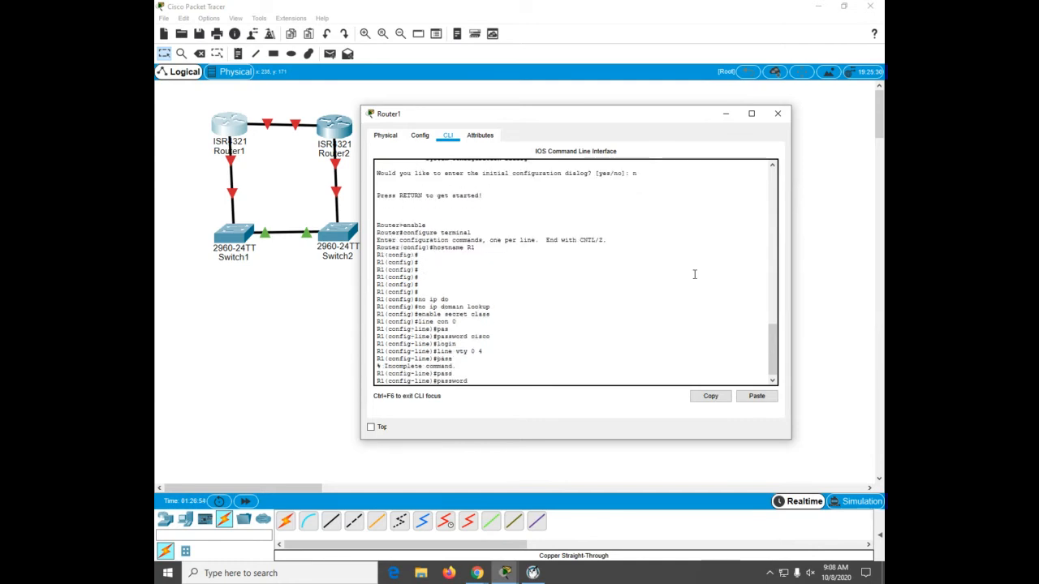
pyautogui.write('cisco')
pyautogui.press('Return')
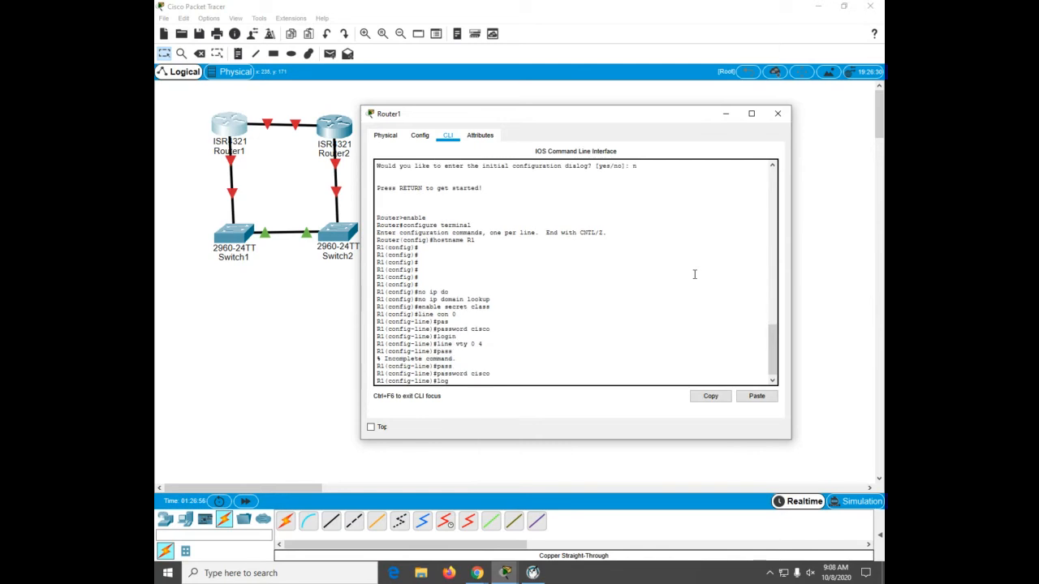
pyautogui.write('login')
pyautogui.press('Return')
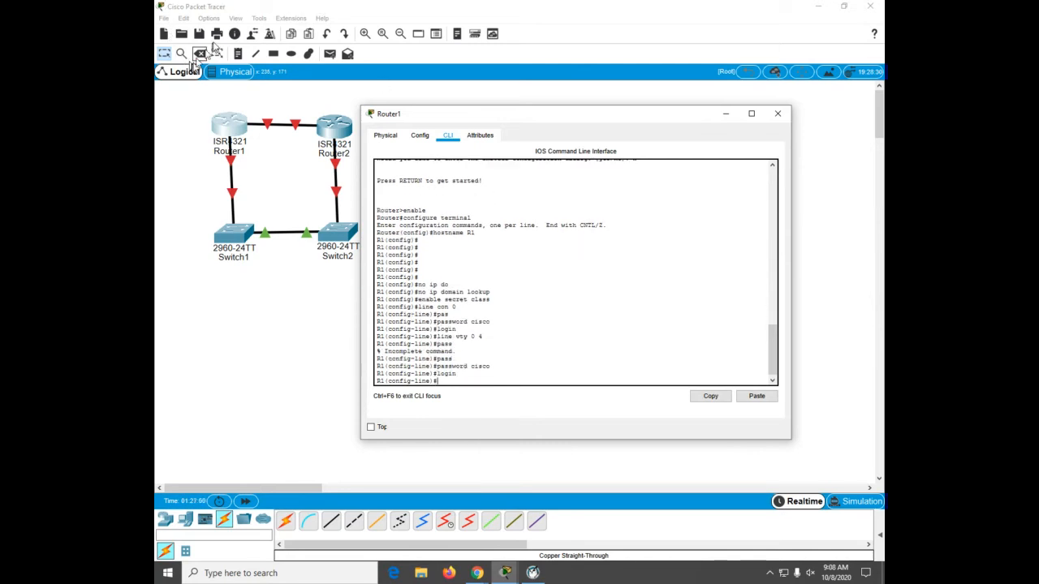
# Step: Set the CLI dialog font size to 14 in Preferences and apply it
pyautogui.click(234, 18)
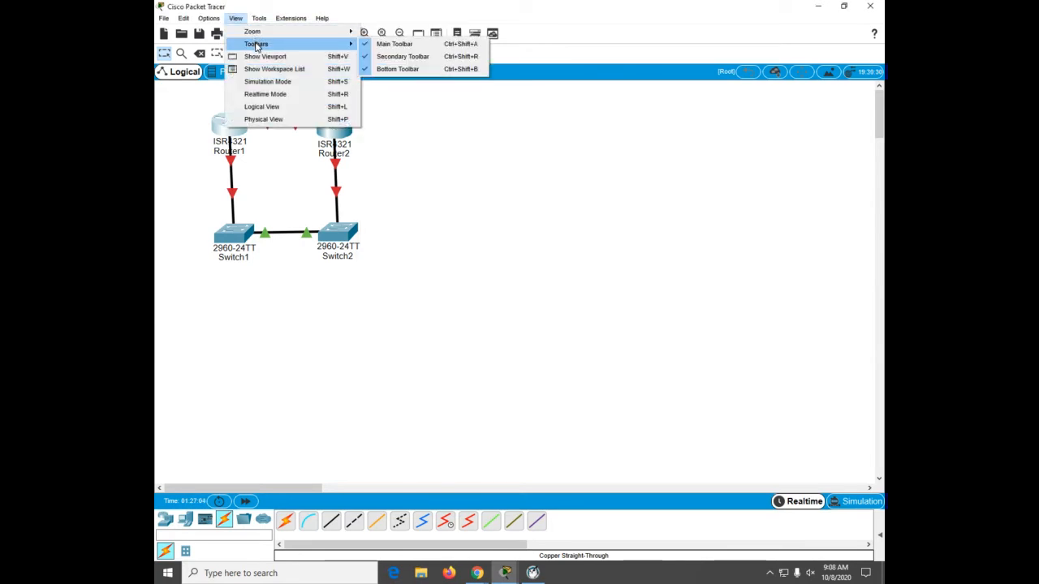
pyautogui.moveTo(258, 20)
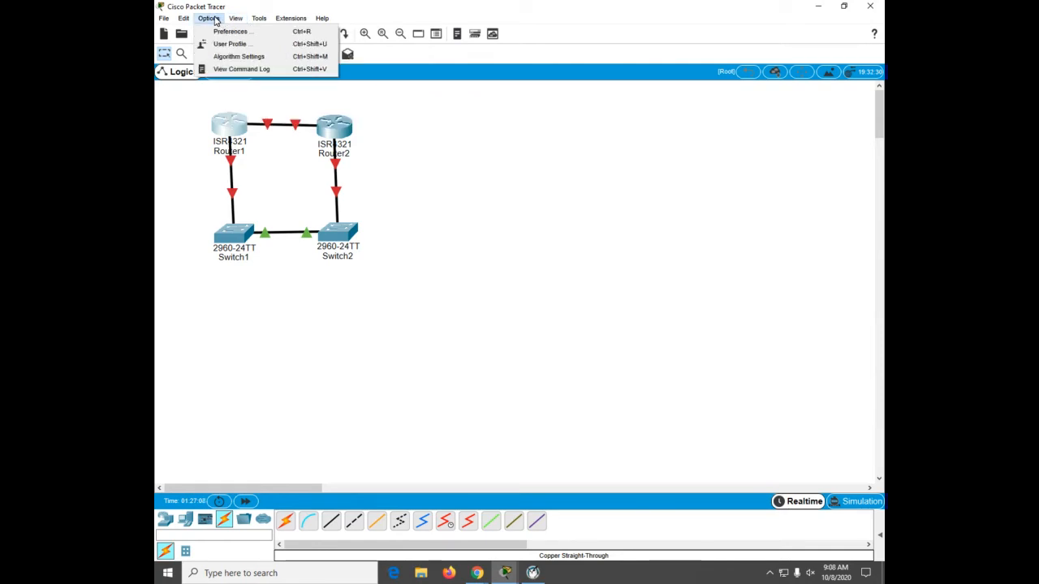
pyautogui.click(229, 31)
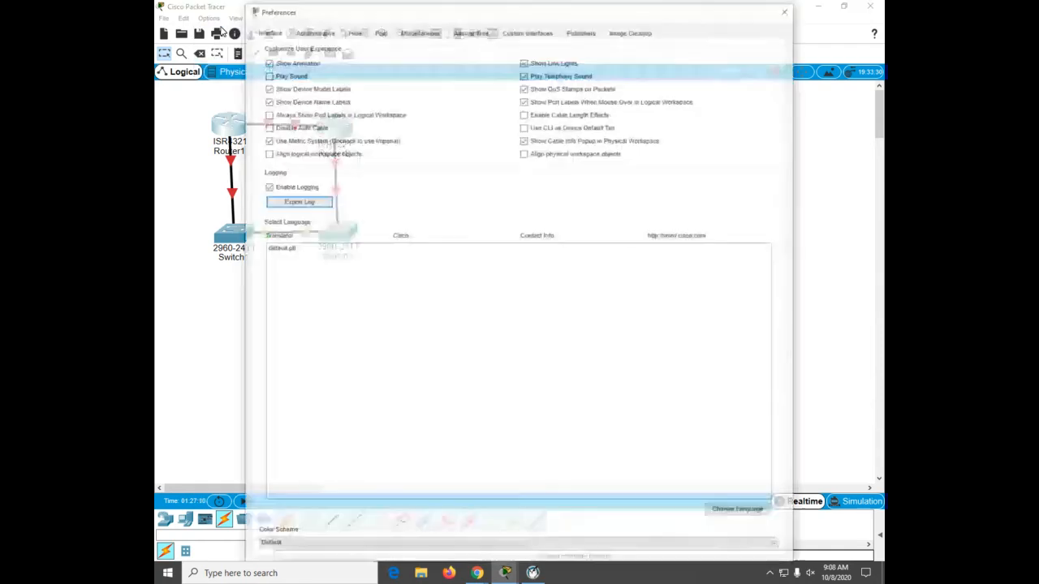
pyautogui.click(379, 32)
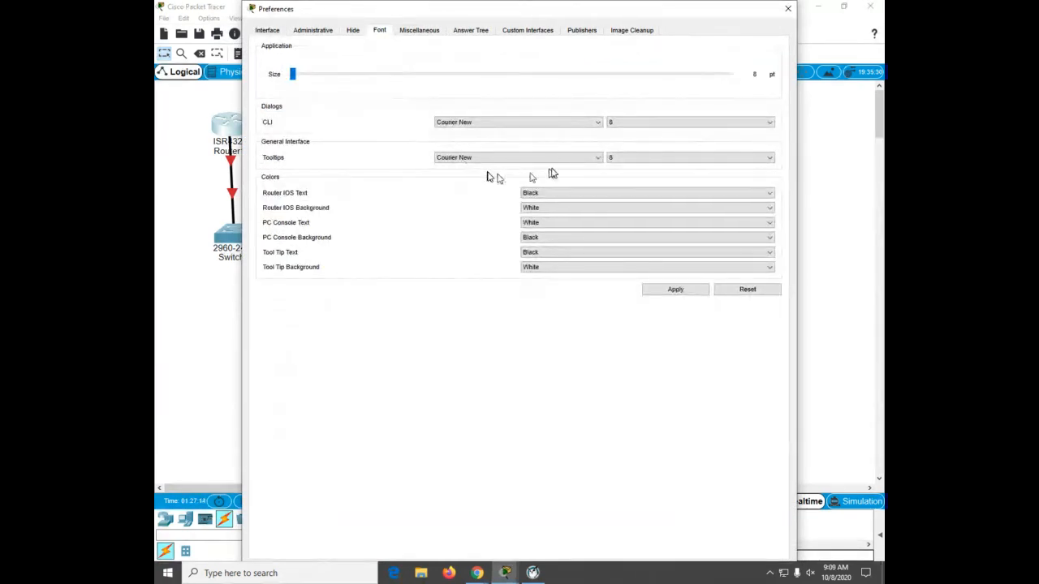
pyautogui.click(626, 125)
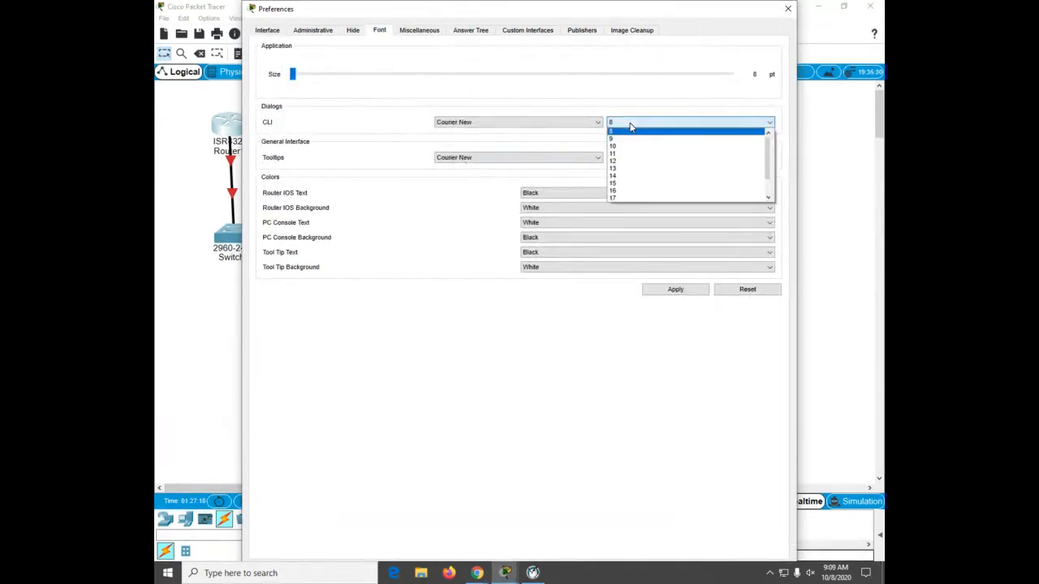
pyautogui.click(622, 175)
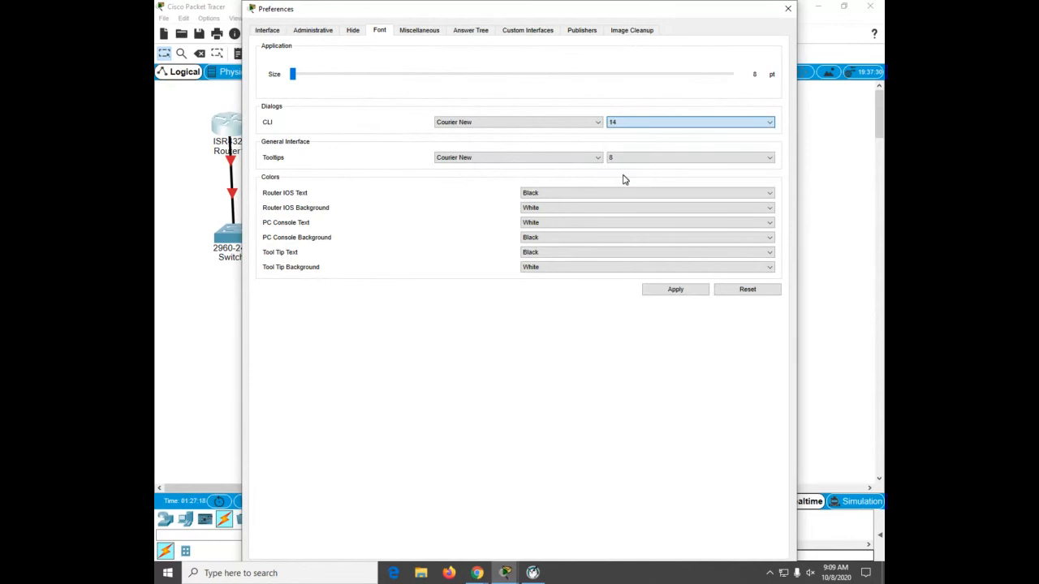
pyautogui.click(675, 293)
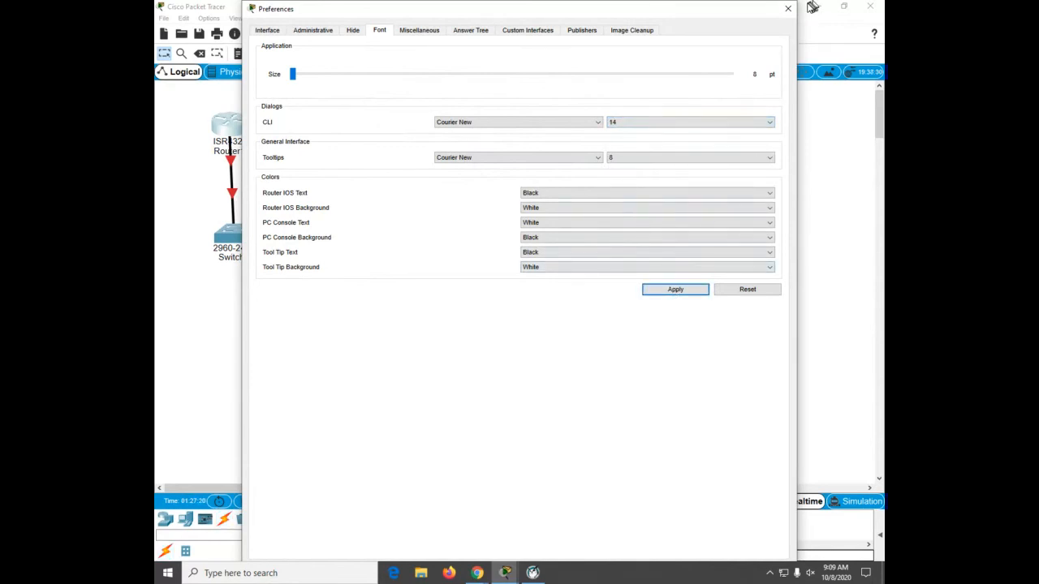
pyautogui.click(789, 10)
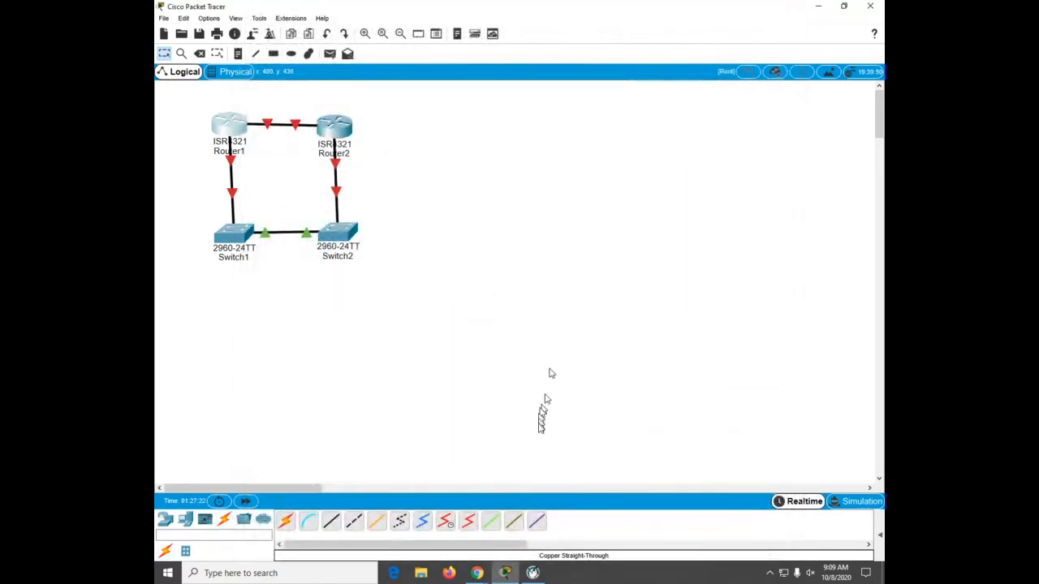
# Step: Reopen Router1's command line in a wider window and re-enter login on the VTY lines
pyautogui.moveTo(507, 574)
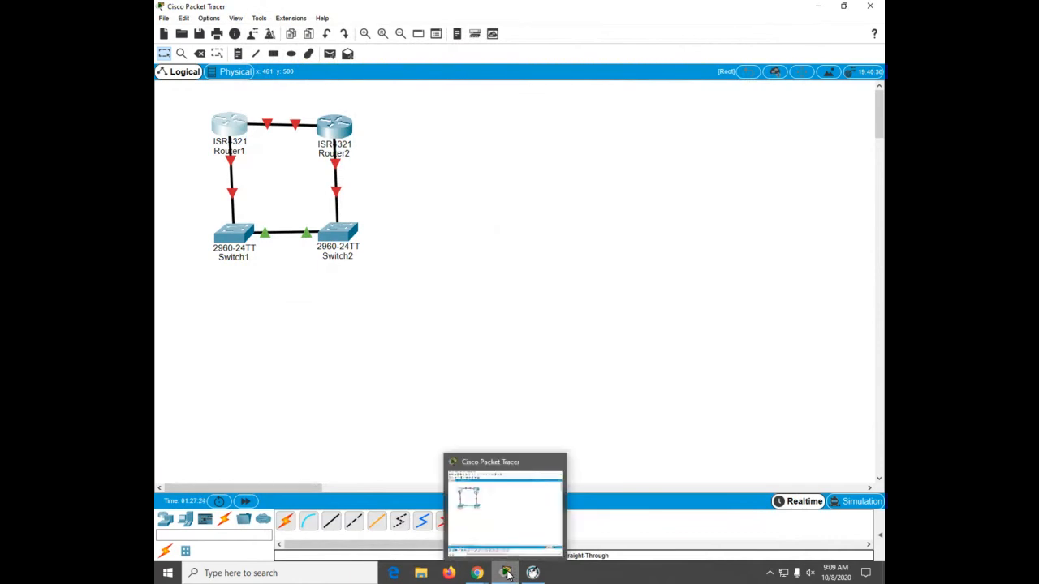
pyautogui.click(230, 127)
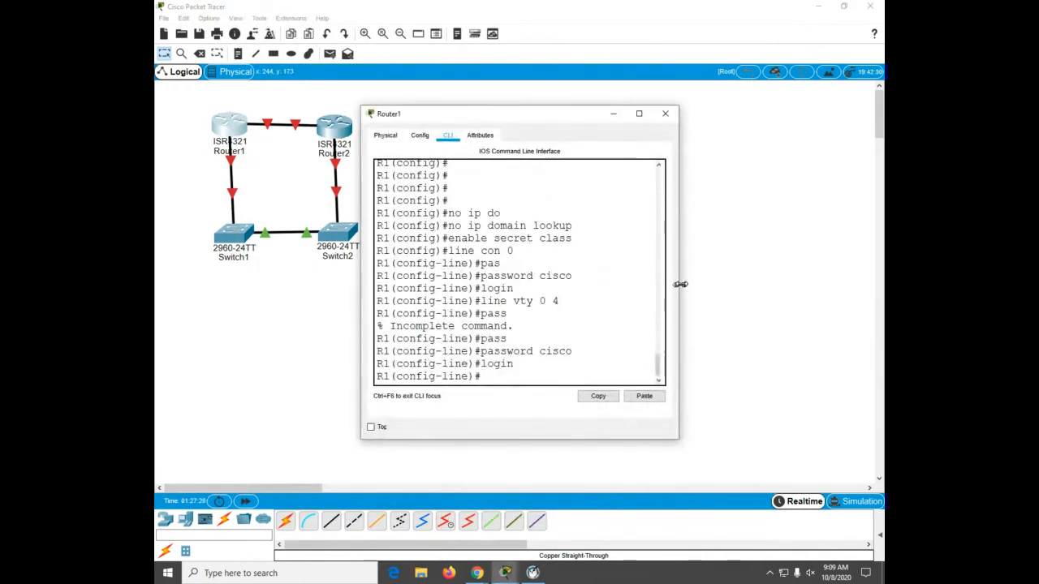
pyautogui.moveTo(680, 284); pyautogui.dragTo(881, 286)
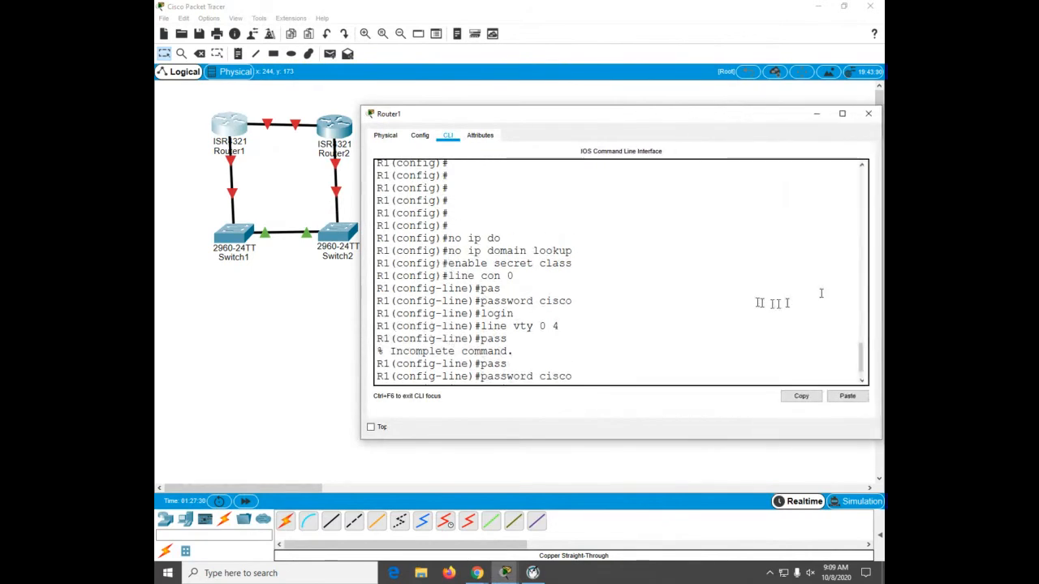
pyautogui.click(745, 297)
pyautogui.press('Return')
pyautogui.write('login')
pyautogui.press('Return')
pyautogui.press('Return')
pyautogui.press('Return')
pyautogui.press('Return')
pyautogui.press('Return')
pyautogui.press('Return')
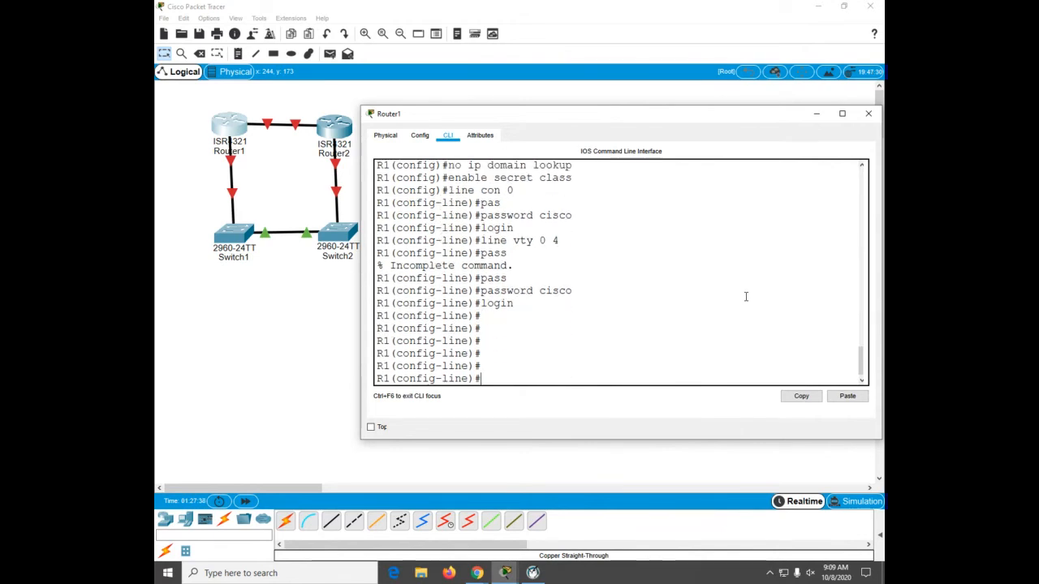
# Step: Leave Router1's line configuration mode and re-enter global configuration mode
pyautogui.write('sevi')
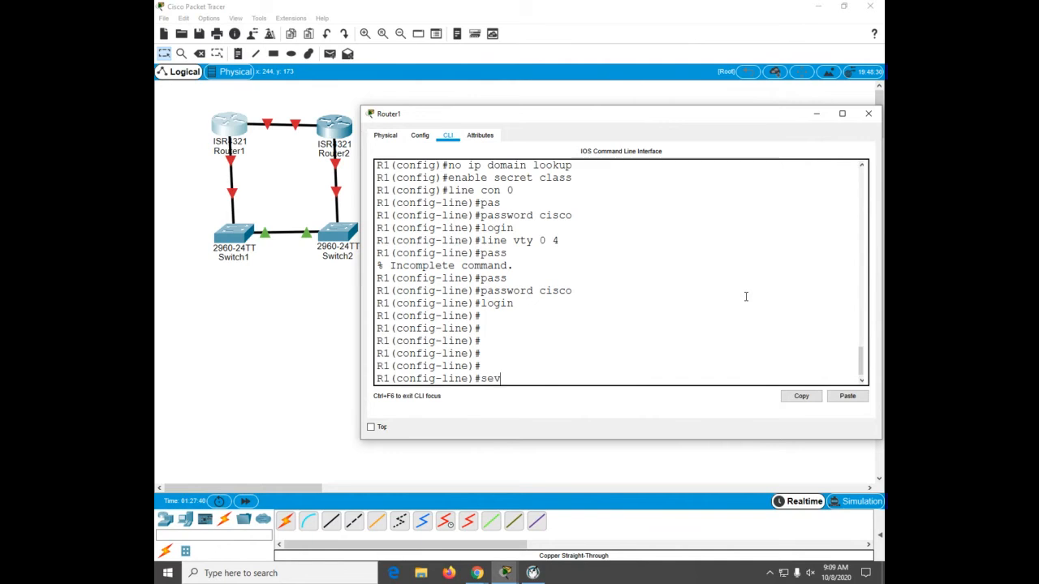
pyautogui.press('Tab')
pyautogui.press('BackSpace')
pyautogui.press('BackSpace')
pyautogui.write('rv')
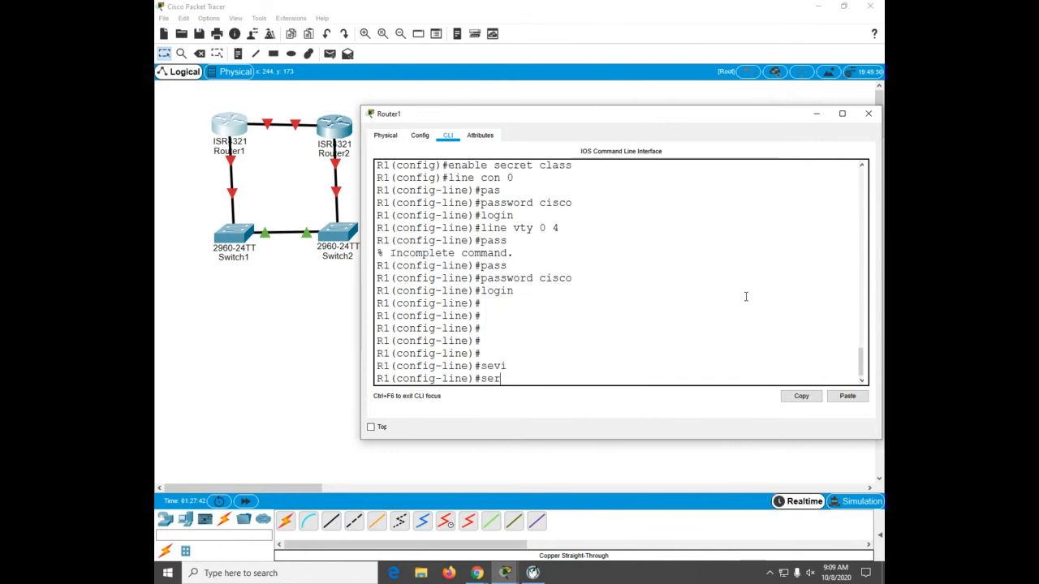
pyautogui.press('Tab')
pyautogui.write('i')
pyautogui.press('Tab')
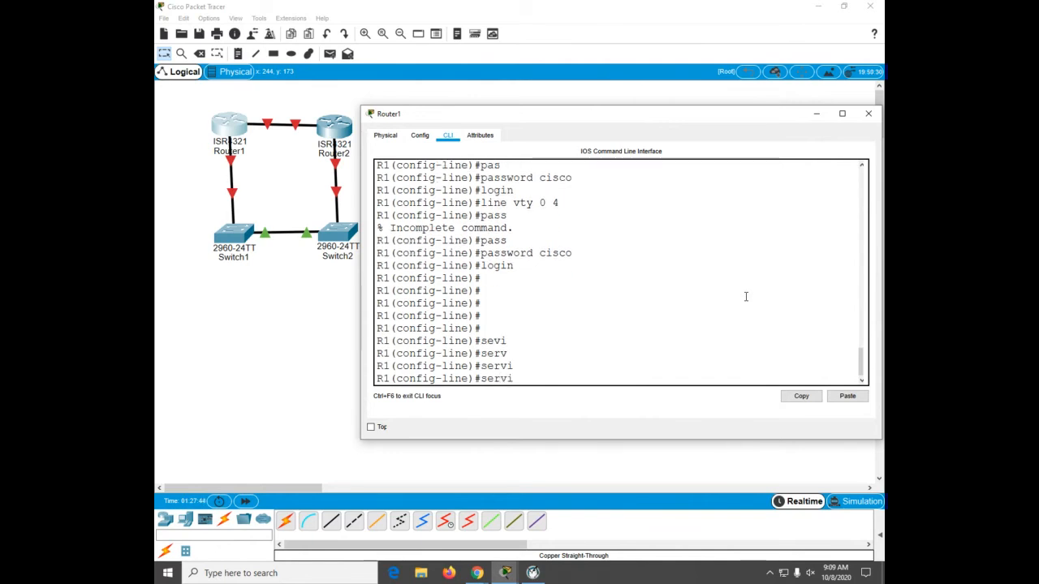
pyautogui.press('BackSpace')
pyautogui.press('BackSpace')
pyautogui.press('BackSpace')
pyautogui.press('BackSpace')
pyautogui.press('BackSpace')
pyautogui.hotkey('ctrl', 'z')
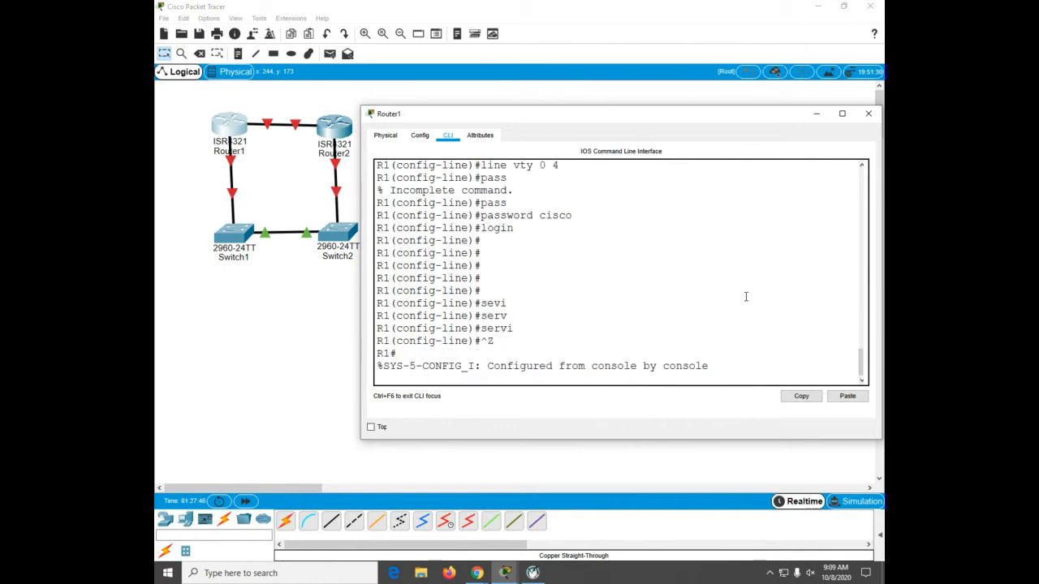
pyautogui.press('Return')
pyautogui.press('Return')
pyautogui.write('conf')
pyautogui.press('Tab')
pyautogui.write('t')
# Step: Enable password encryption on Router1 with the service password-encryption command
pyautogui.press('Tab')
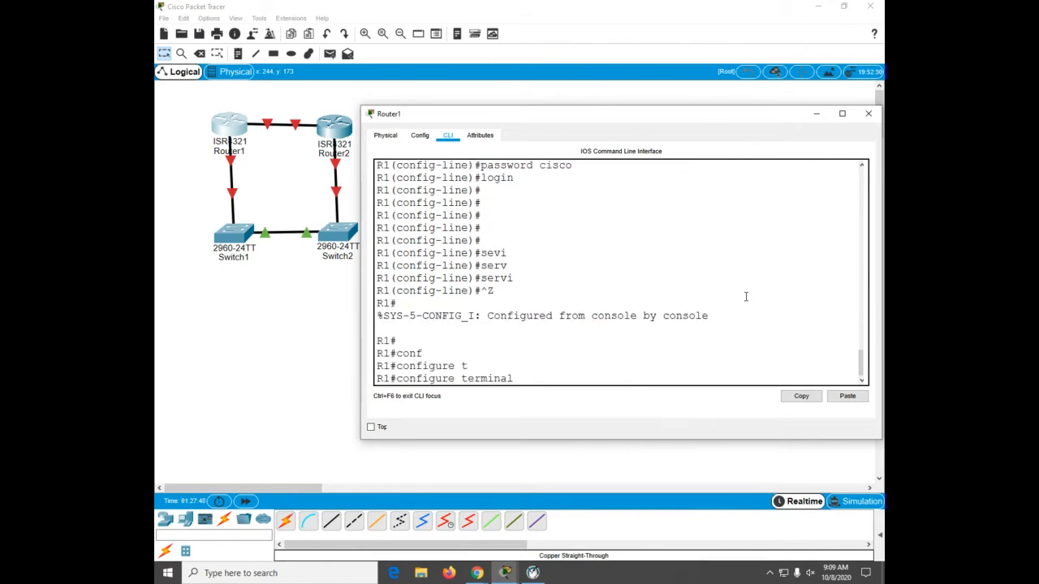
pyautogui.press('Return')
pyautogui.write('serv')
pyautogui.press('Tab')
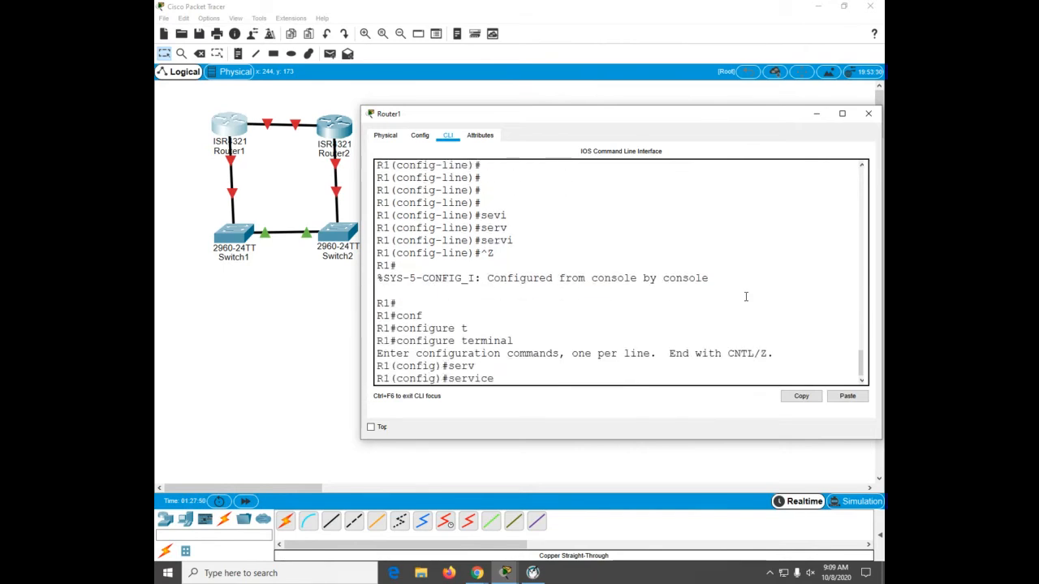
pyautogui.write('pas')
pyautogui.press('Tab')
pyautogui.press('Return')
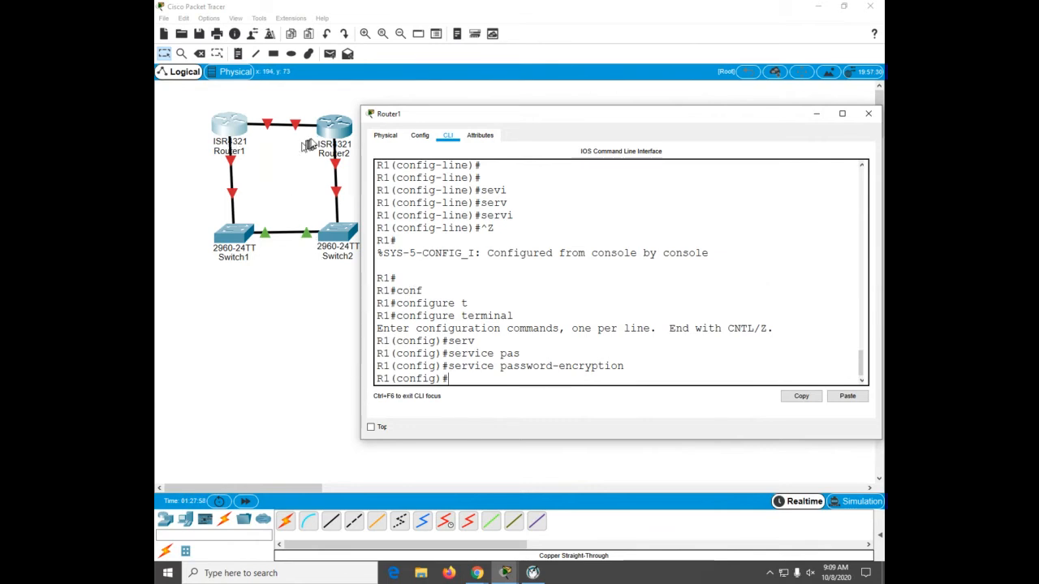
# Step: Open Router2's command line and disable DNS lookup with the no ip domain lookup command
pyautogui.click(327, 133)
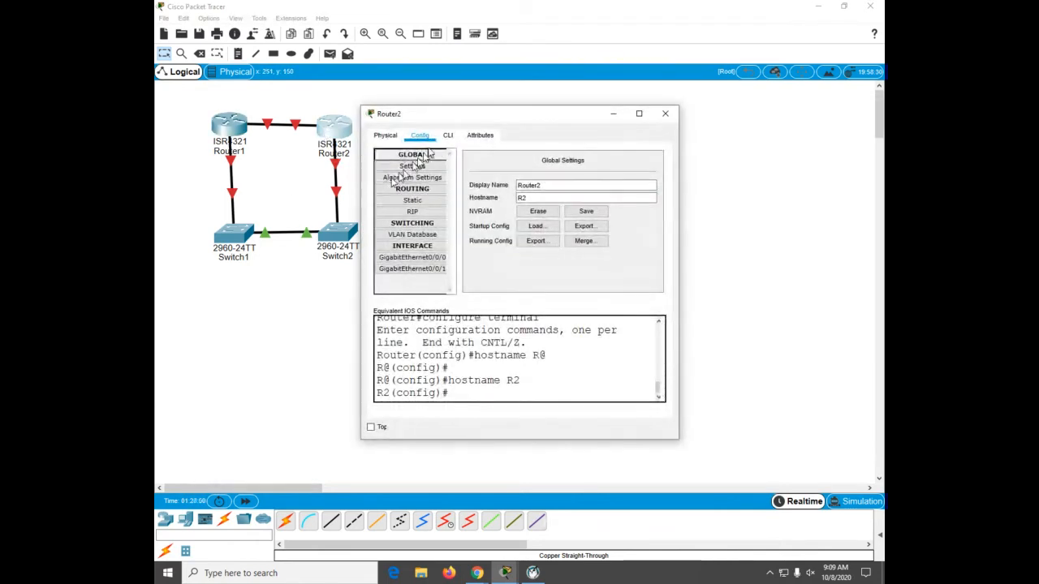
pyautogui.click(447, 136)
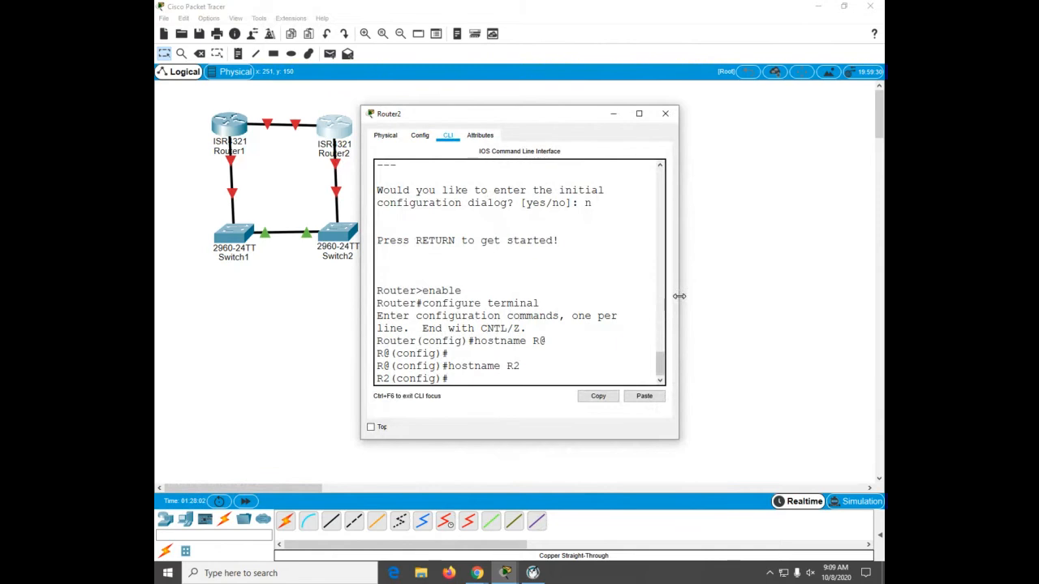
pyautogui.moveTo(679, 296); pyautogui.dragTo(863, 321)
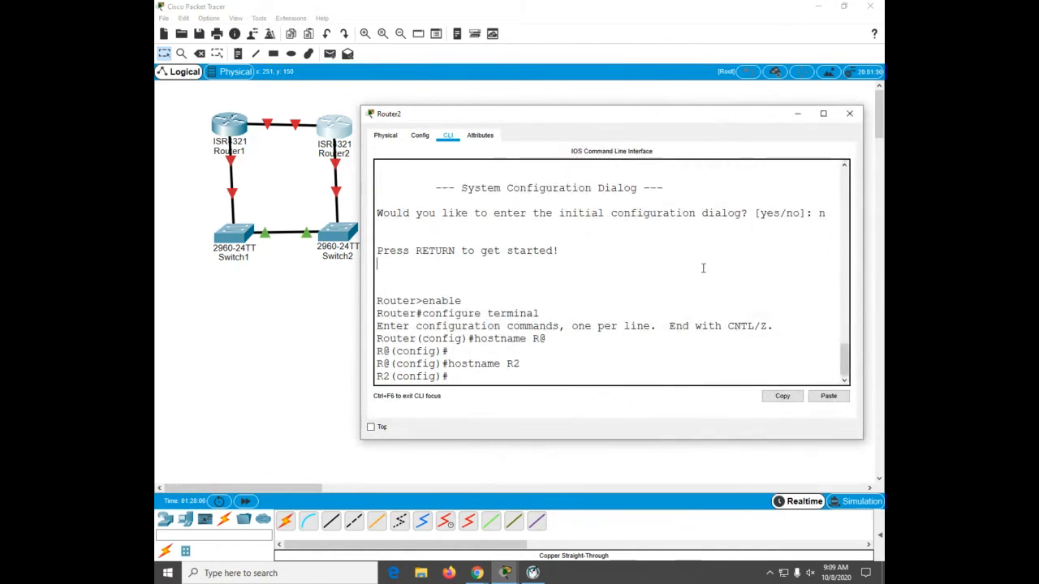
pyautogui.write('no ip co')
pyautogui.press('Tab')
pyautogui.press('BackSpace')
pyautogui.press('BackSpace')
pyautogui.write('do')
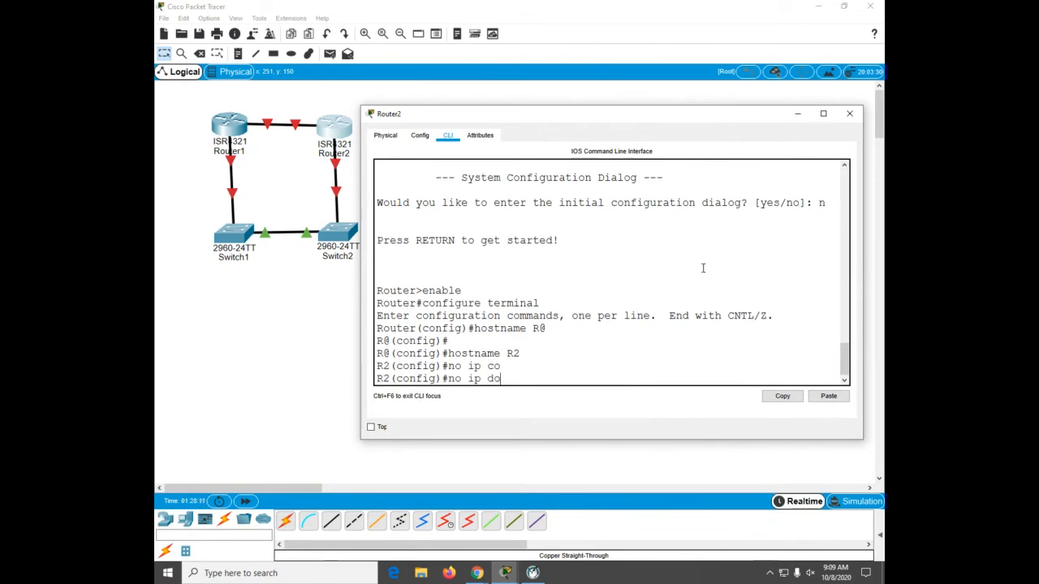
pyautogui.press('Tab')
pyautogui.write('mail loo')
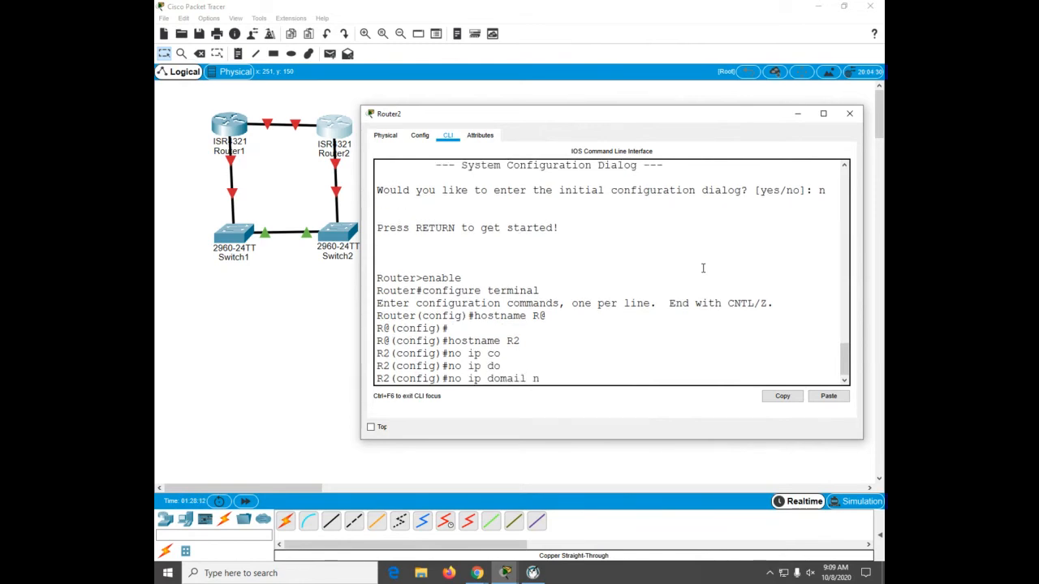
pyautogui.press('BackSpace')
pyautogui.press('BackSpace')
pyautogui.press('BackSpace')
pyautogui.press('BackSpace')
pyautogui.press('BackSpace')
pyautogui.write('n lookup')
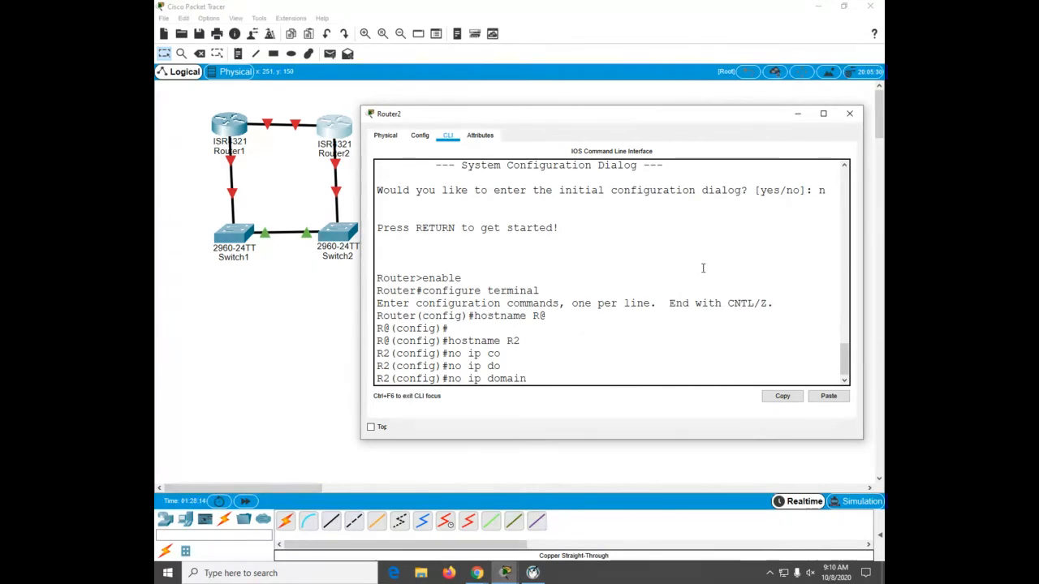
pyautogui.press('Return')
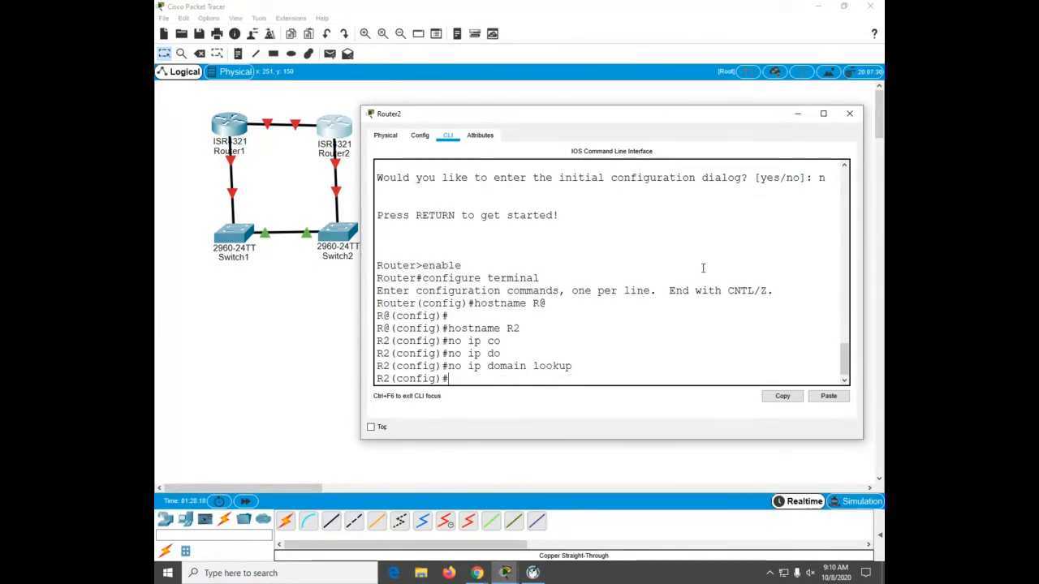
# Step: Set Router2's privileged EXEC enable secret password
pyautogui.write('en')
pyautogui.write('ab')
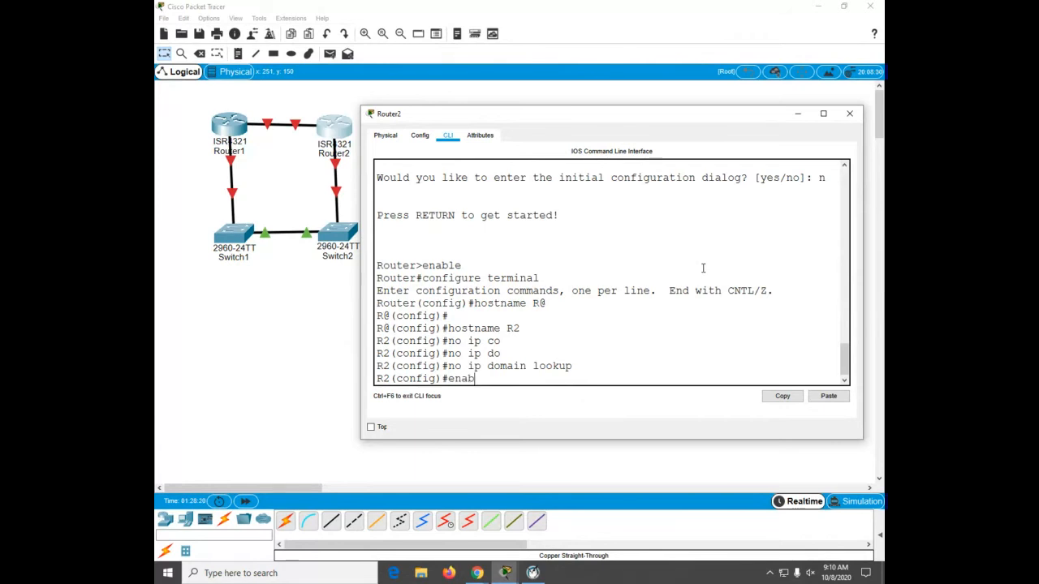
pyautogui.write('le secret class')
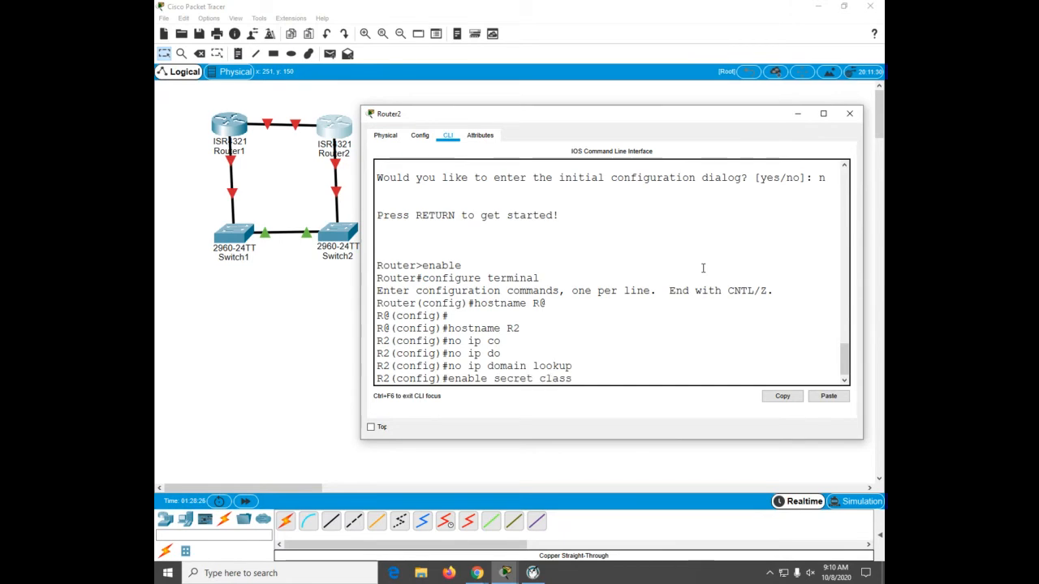
pyautogui.press('Return')
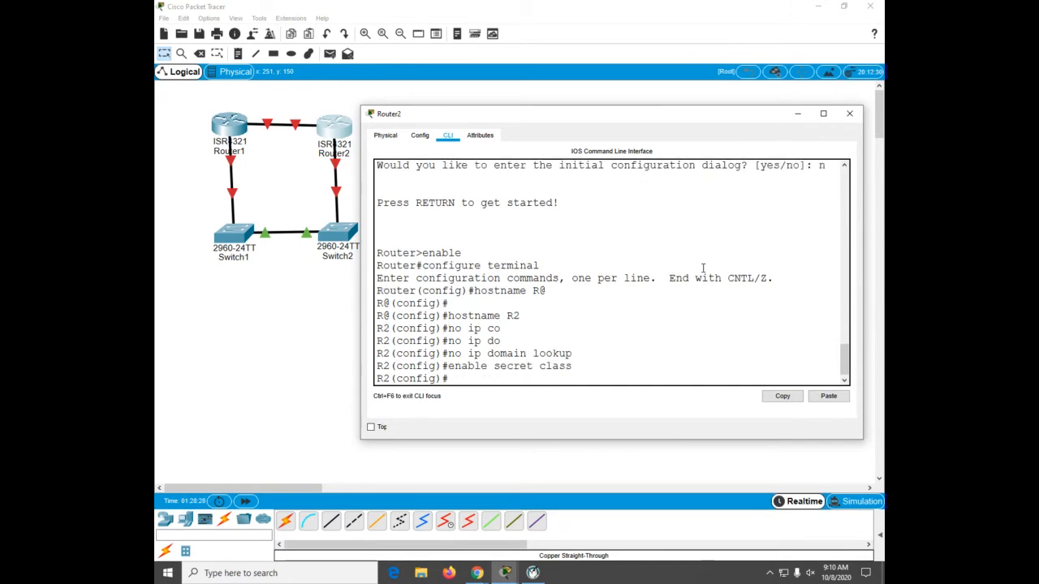
# Step: Set a console line 0 password on Router2 and require login on it
pyautogui.write('line con 0')
pyautogui.press('Return')
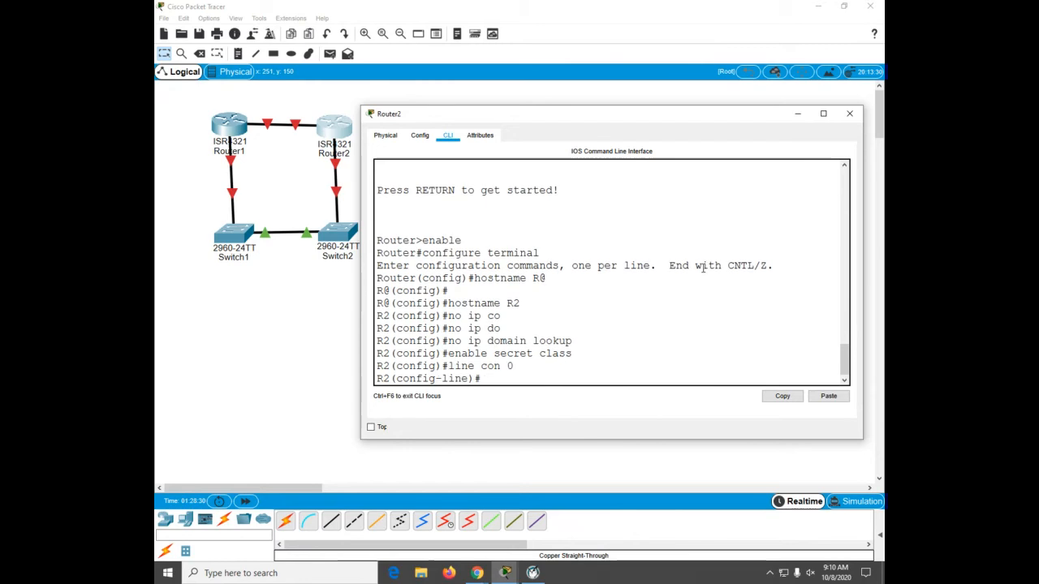
pyautogui.write('pas')
pyautogui.press('Tab')
pyautogui.write('cisco')
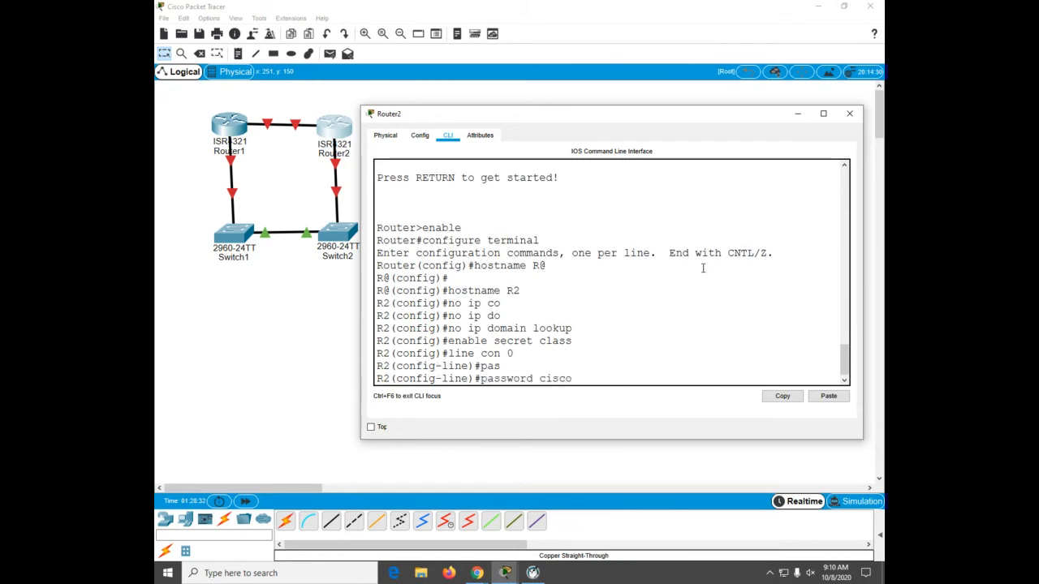
pyautogui.press('Return')
pyautogui.write('login')
pyautogui.press('Return')
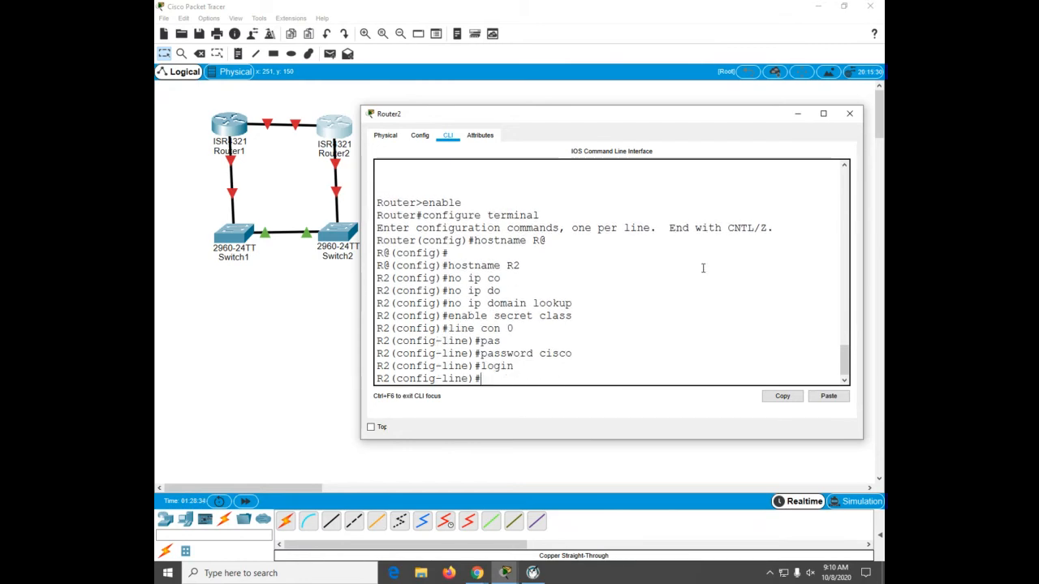
# Step: Set a password on Router2's vty lines 0 4 and require login on them
pyautogui.write('line v')
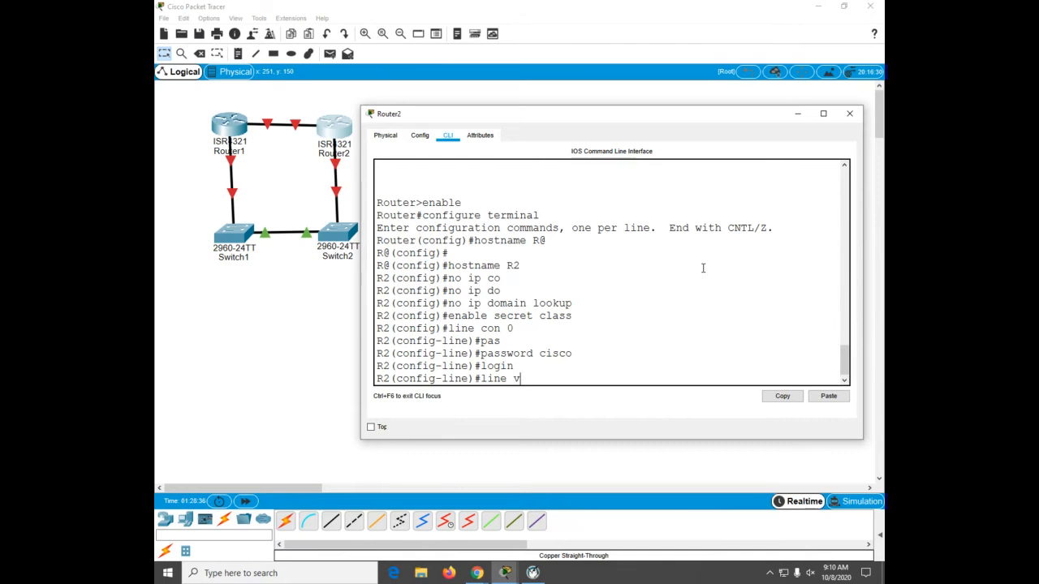
pyautogui.write('ty 0 4')
pyautogui.press('Return')
pyautogui.write('pas')
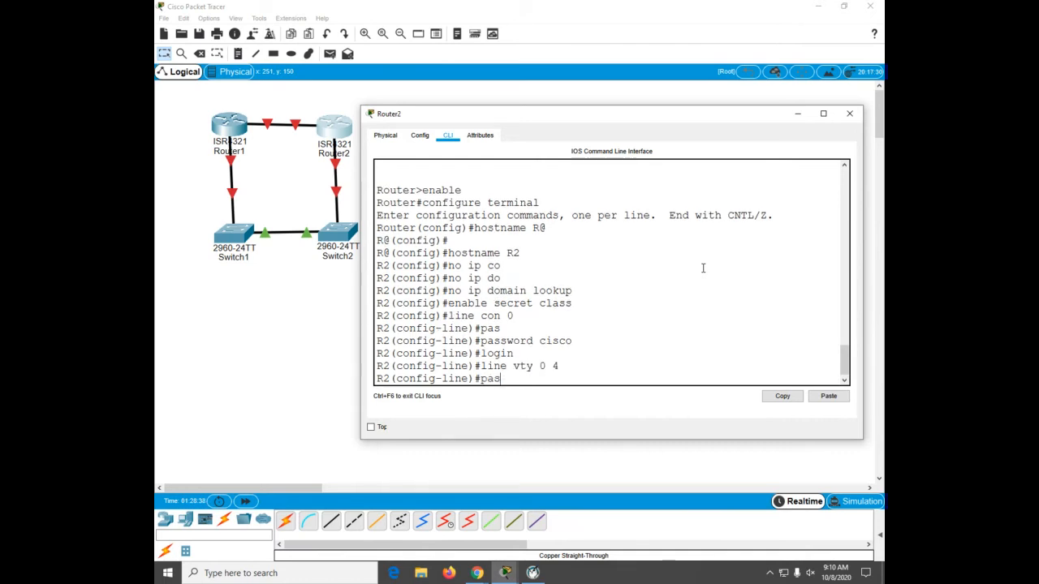
pyautogui.press('Tab')
pyautogui.write('cisco')
pyautogui.press('Return')
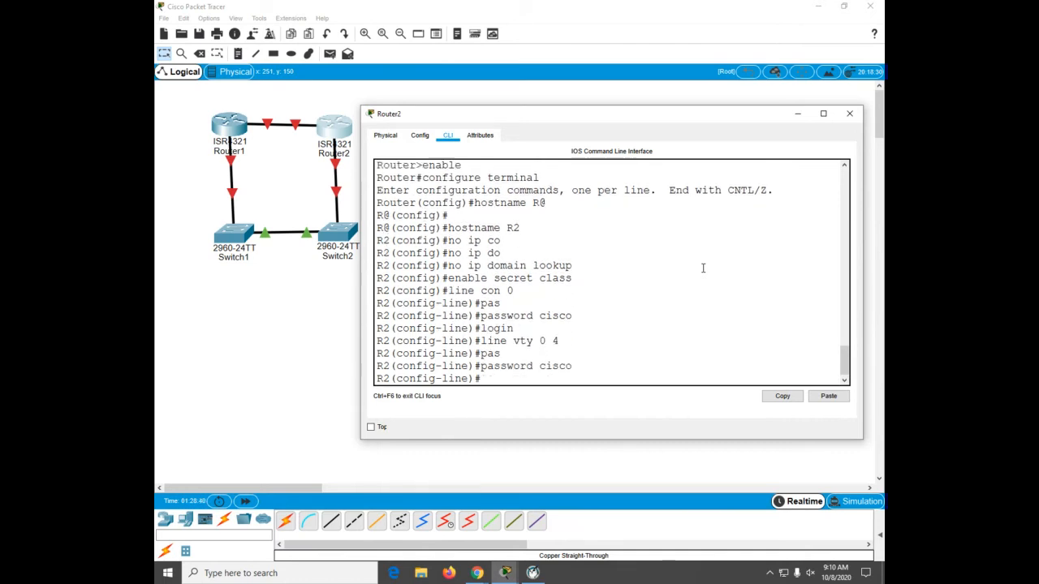
pyautogui.write('login')
pyautogui.press('Return')
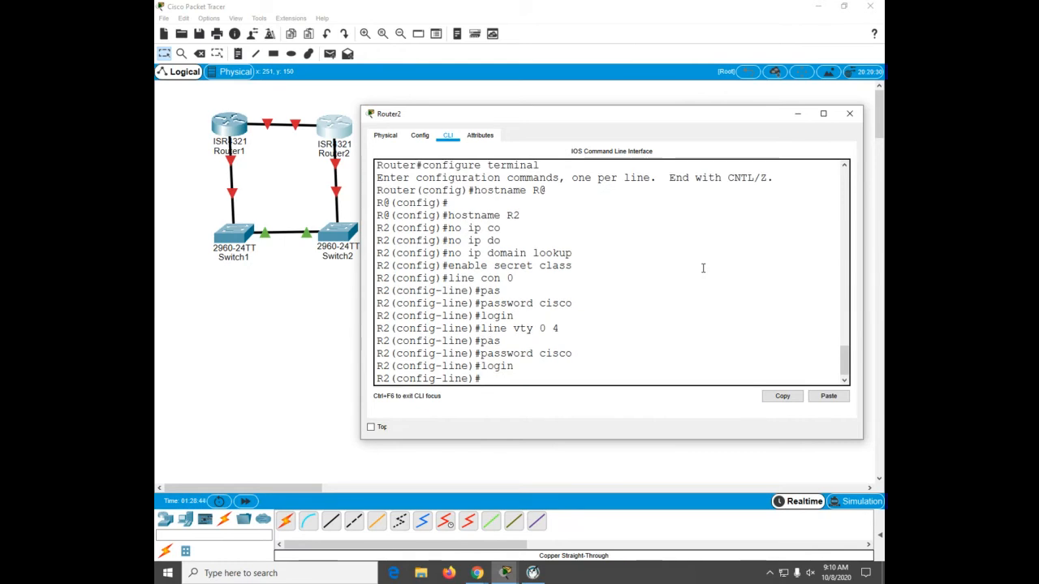
# Step: Re-enter global configuration on Router2 and enable password encryption with service password-encryption
pyautogui.hotkey('ctrl', 'z')
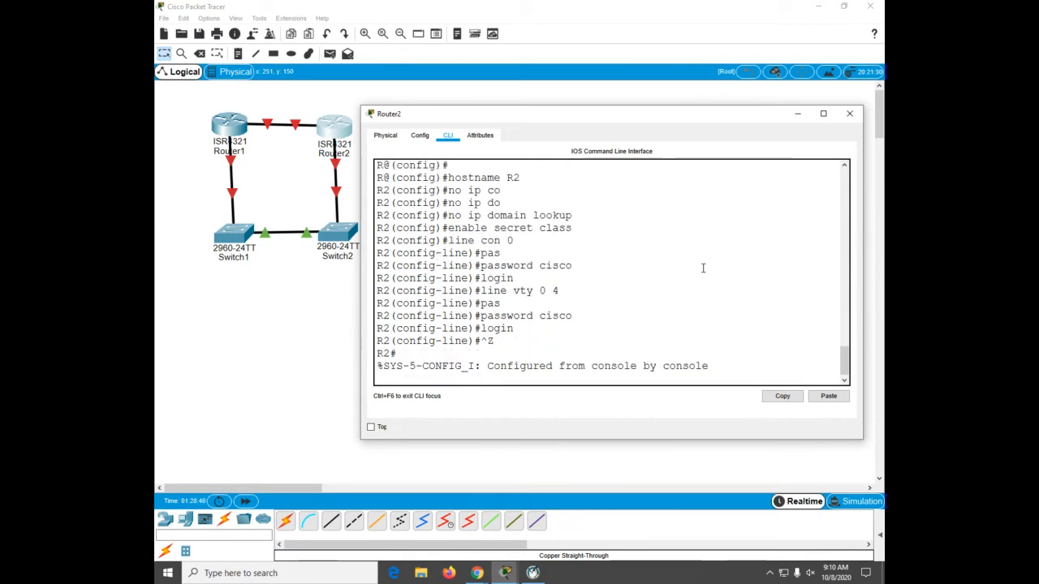
pyautogui.write('caonf t')
pyautogui.press('Return')
pyautogui.write('ser')
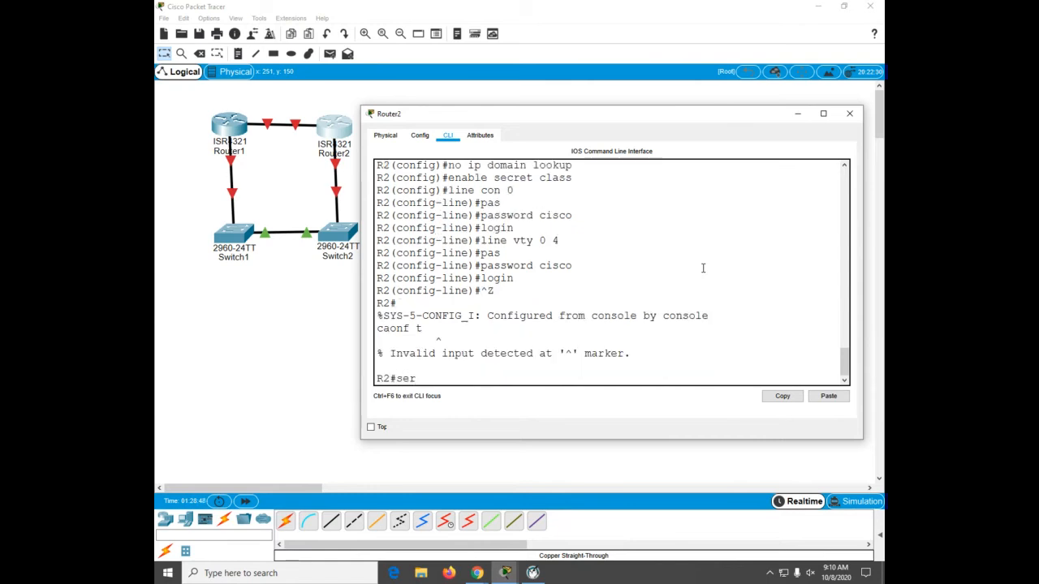
pyautogui.press('Return')
pyautogui.write('conf')
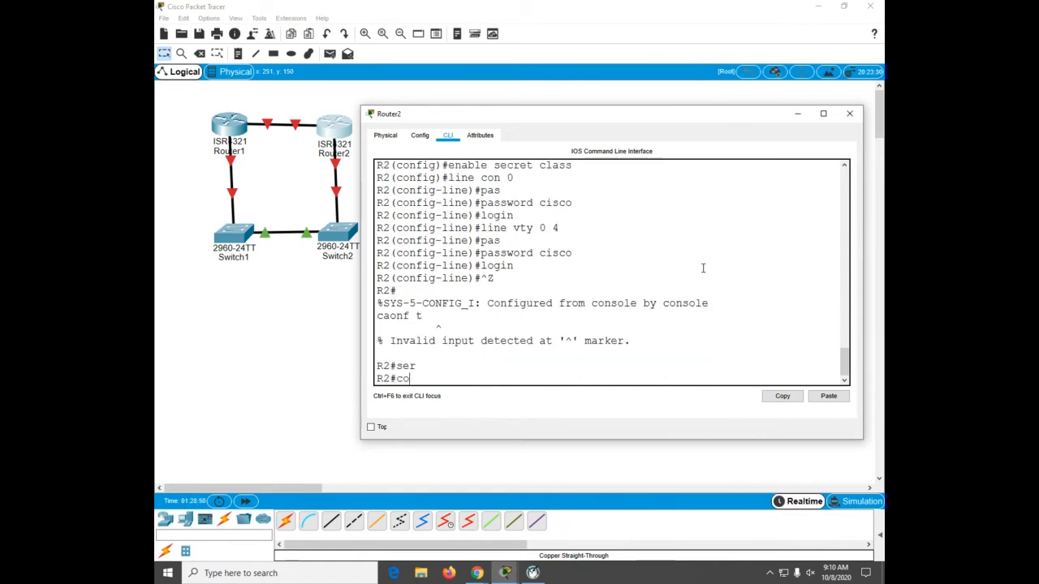
pyautogui.press('Tab')
pyautogui.write('t')
pyautogui.press('Tab')
pyautogui.press('Return')
pyautogui.write('ser')
pyautogui.press('Tab')
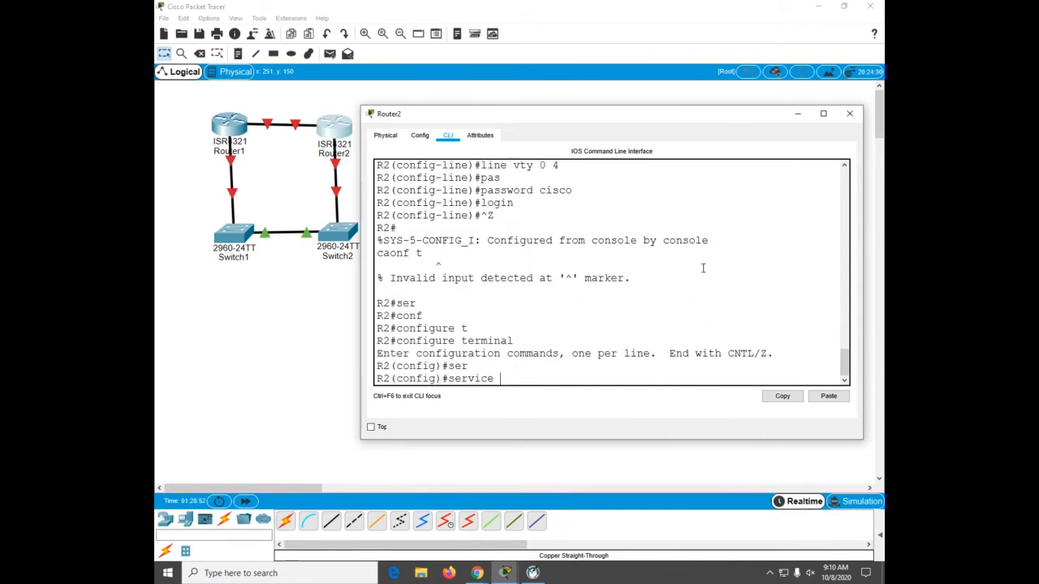
pyautogui.write('pas')
pyautogui.press('Tab')
pyautogui.press('Return')
pyautogui.press('Return')
pyautogui.press('Return')
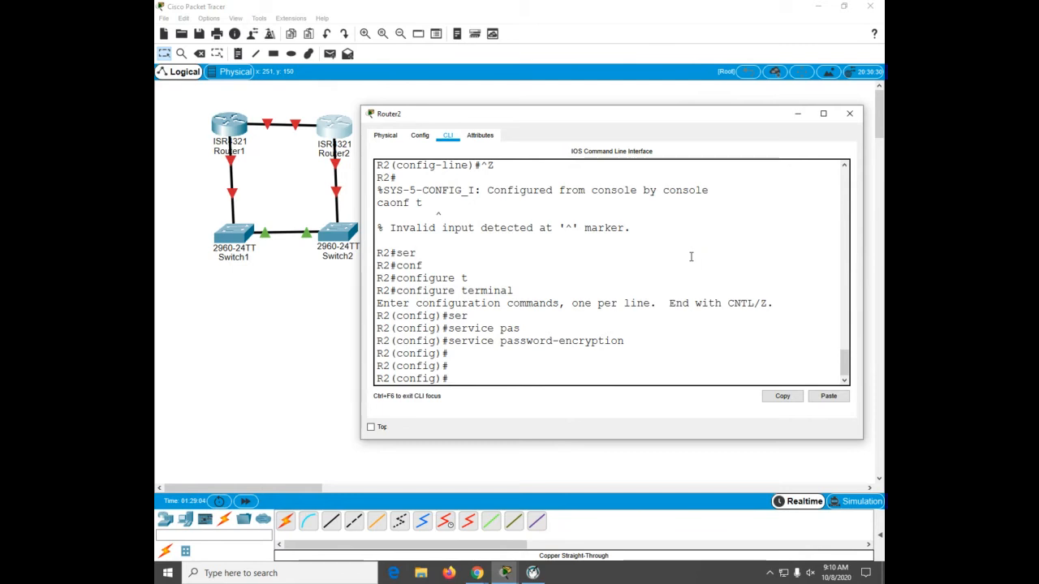
# Step: Leave configuration mode and save Router2's running-config to startup-config
pyautogui.hotkey('ctrl', 'z')
pyautogui.press('Return')
pyautogui.press('Return')
pyautogui.press('Return')
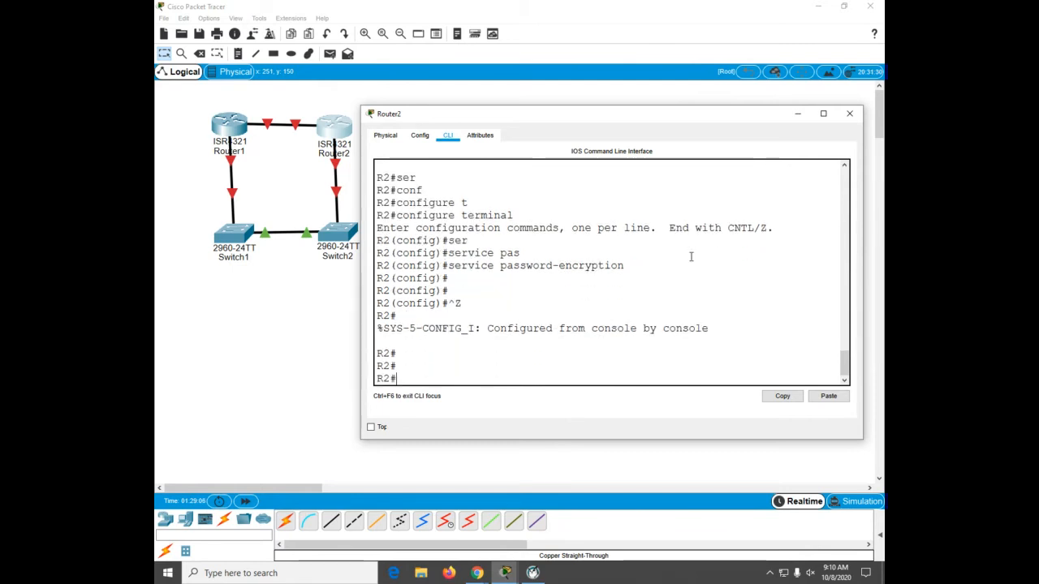
pyautogui.write('copy run')
pyautogui.press('Tab')
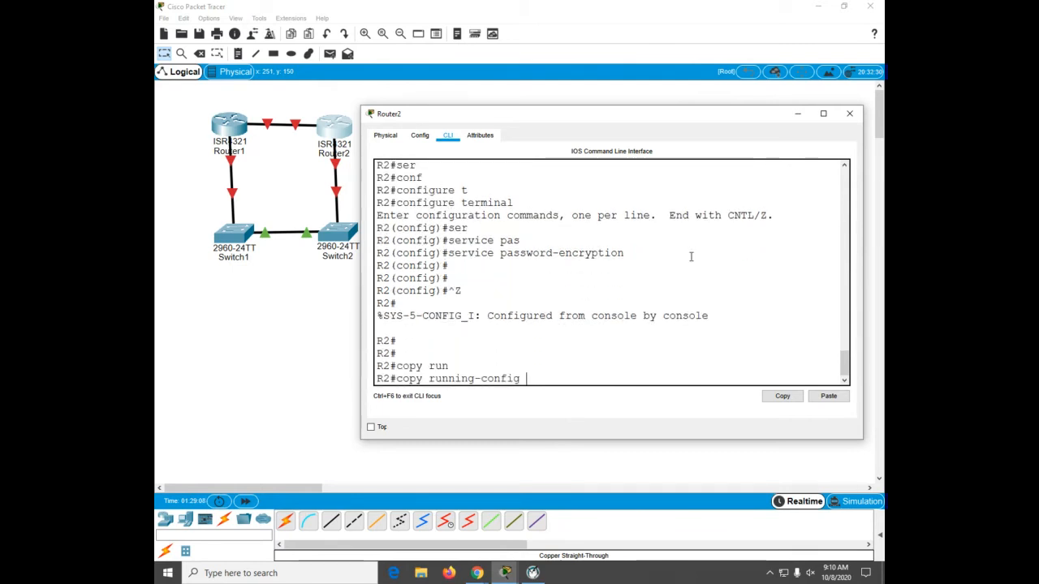
pyautogui.write('star')
pyautogui.press('Tab')
pyautogui.press('Return')
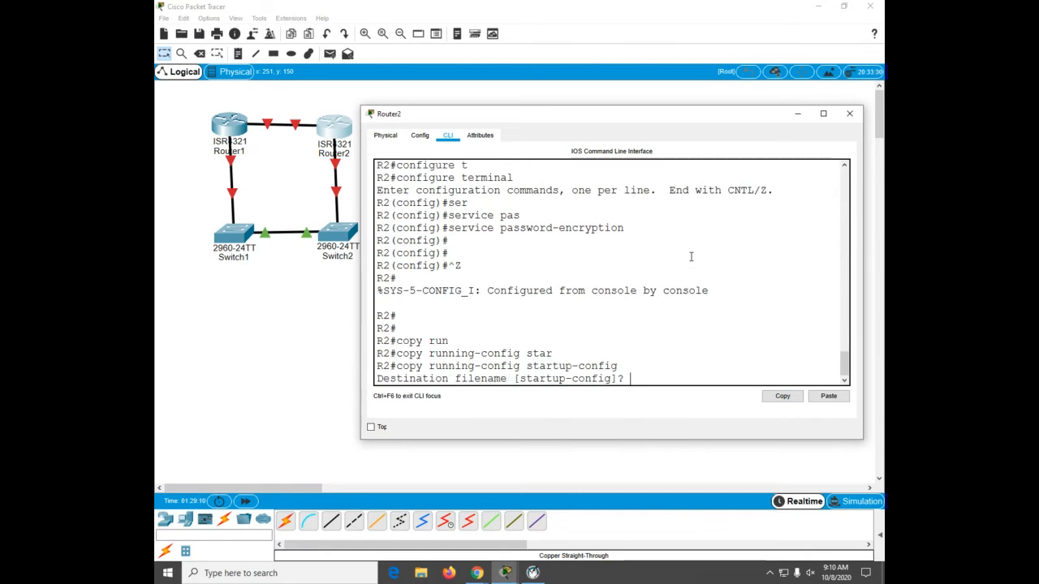
pyautogui.press('Return')
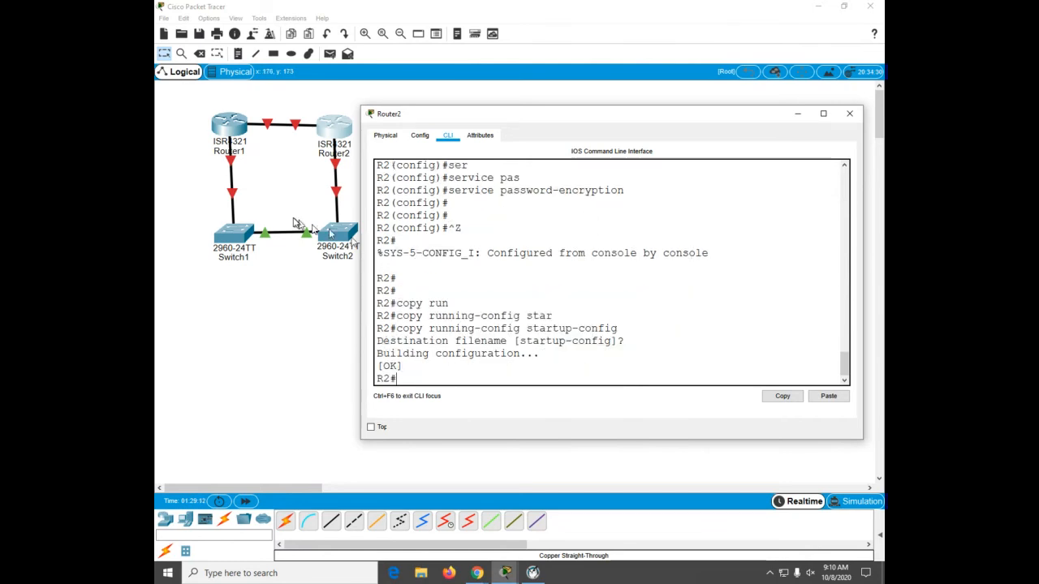
# Step: Switch to Router1's command line, leave configuration mode and save its running-config to startup-config
pyautogui.click(229, 124)
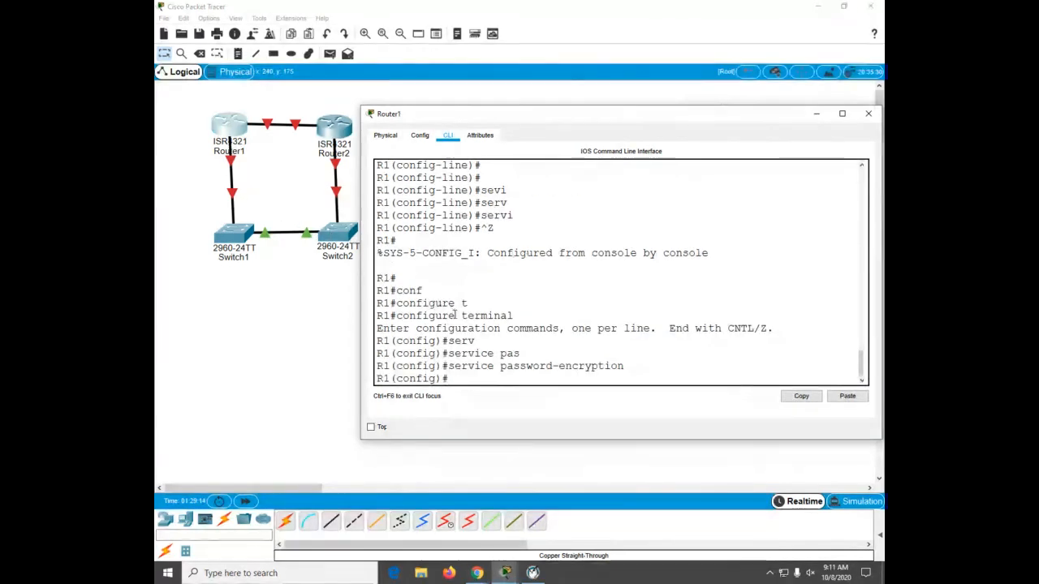
pyautogui.hotkey('ctrl', 'z')
pyautogui.press('Return')
pyautogui.press('Return')
pyautogui.press('Return')
pyautogui.press('Return')
pyautogui.write('co')
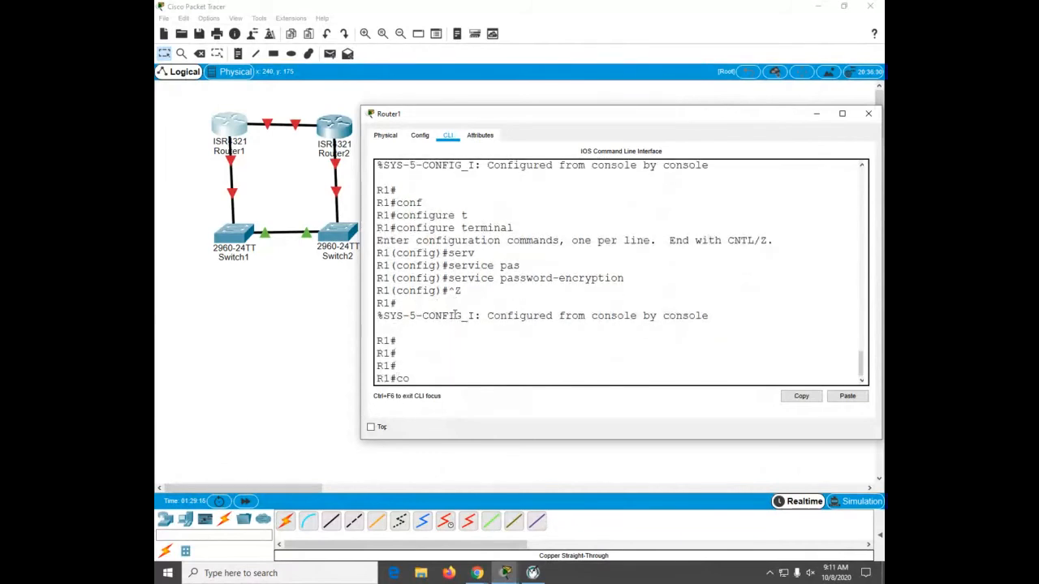
pyautogui.write('py run')
pyautogui.press('Tab')
pyautogui.write('start')
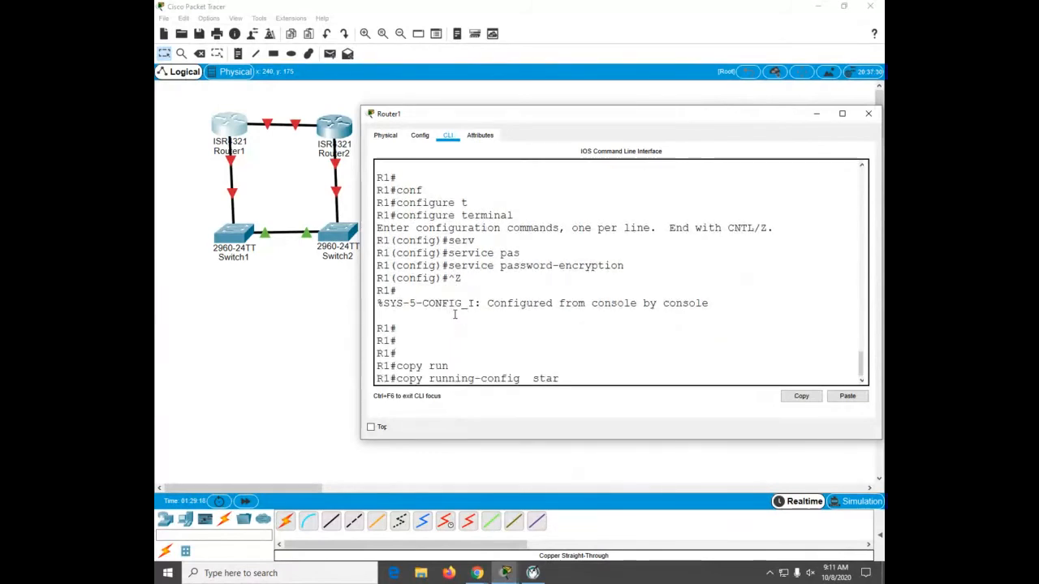
pyautogui.press('Tab')
pyautogui.press('Return')
pyautogui.press('Return')
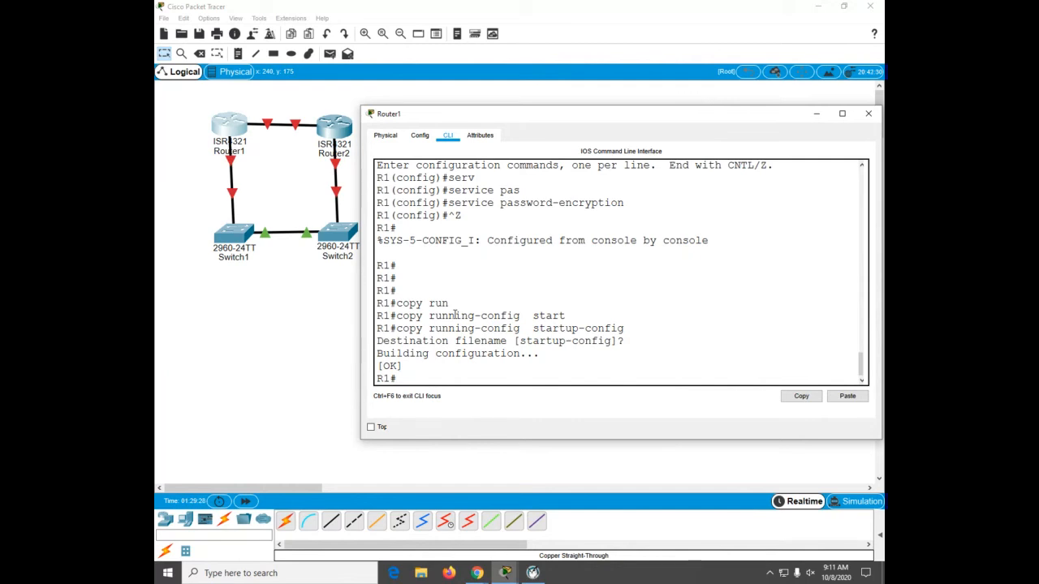
# Step: Open Switch1's command line, widen its window, and disable DNS lookup with no ip domain lookup
pyautogui.click(236, 238)
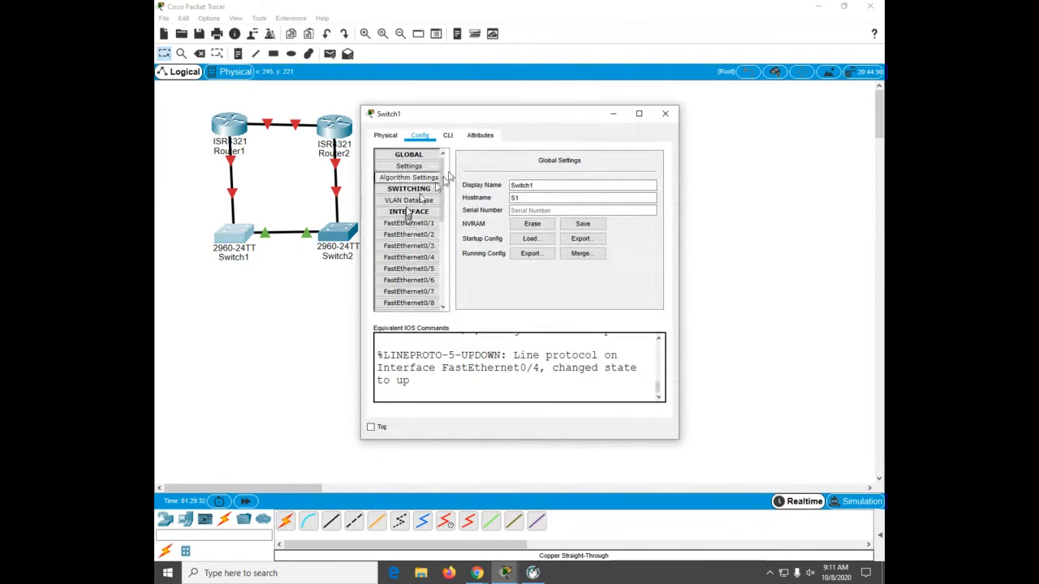
pyautogui.click(447, 138)
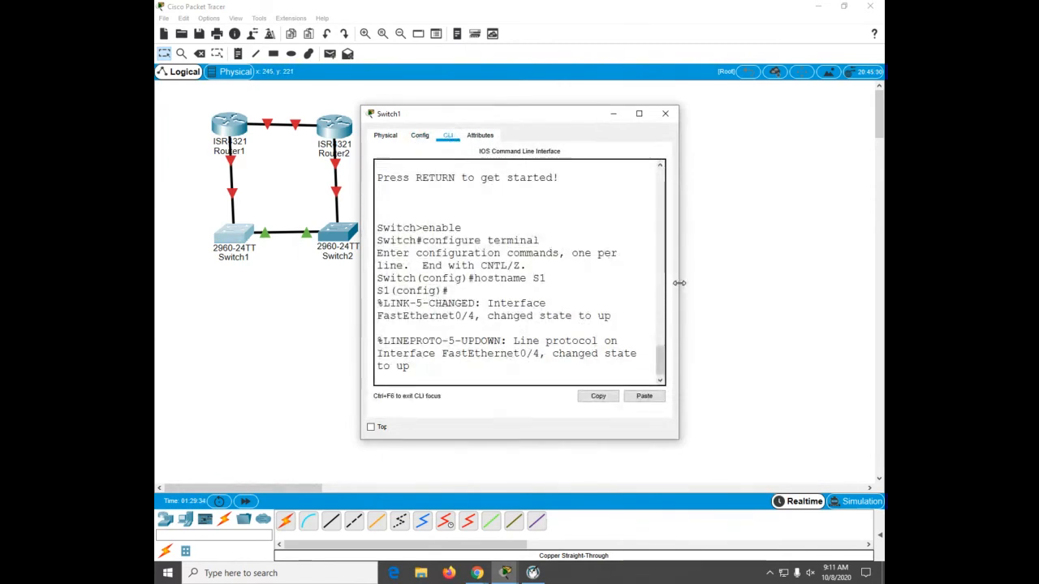
pyautogui.moveTo(679, 286); pyautogui.dragTo(871, 306)
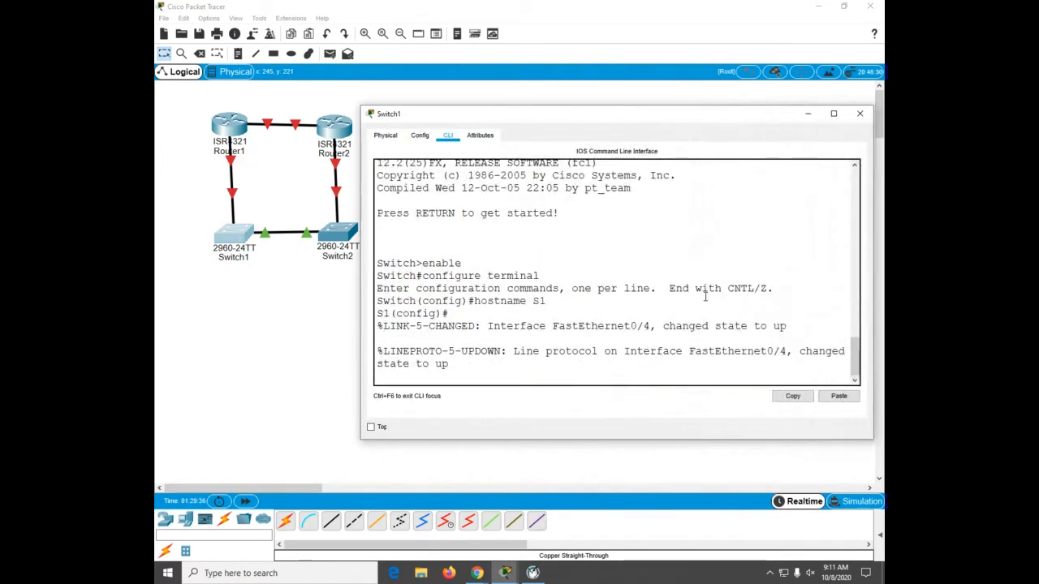
pyautogui.press('Return')
pyautogui.press('Return')
pyautogui.press('Return')
pyautogui.press('Return')
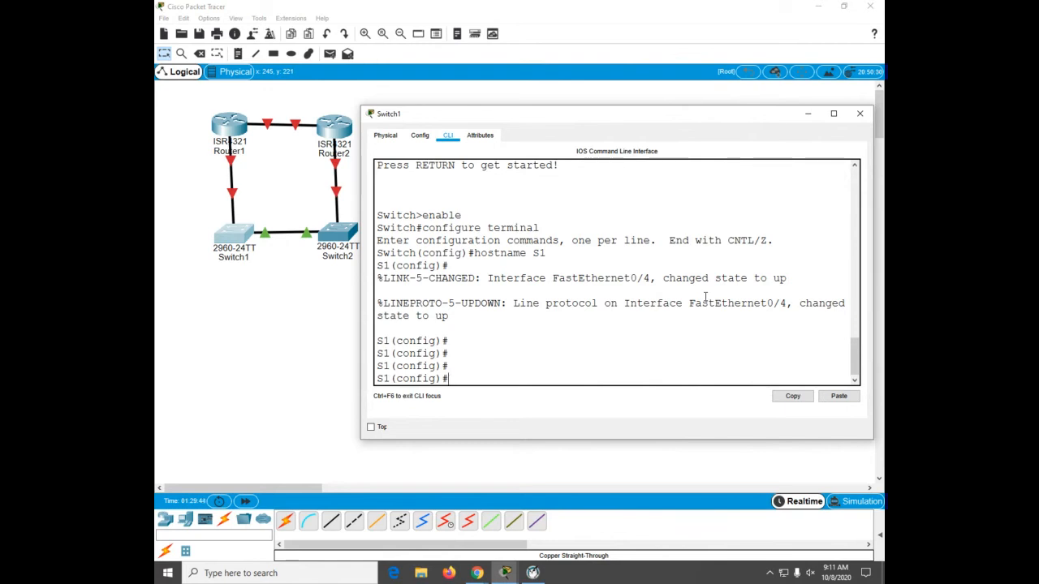
pyautogui.write('o ip do')
pyautogui.press('Tab')
pyautogui.write('ma')
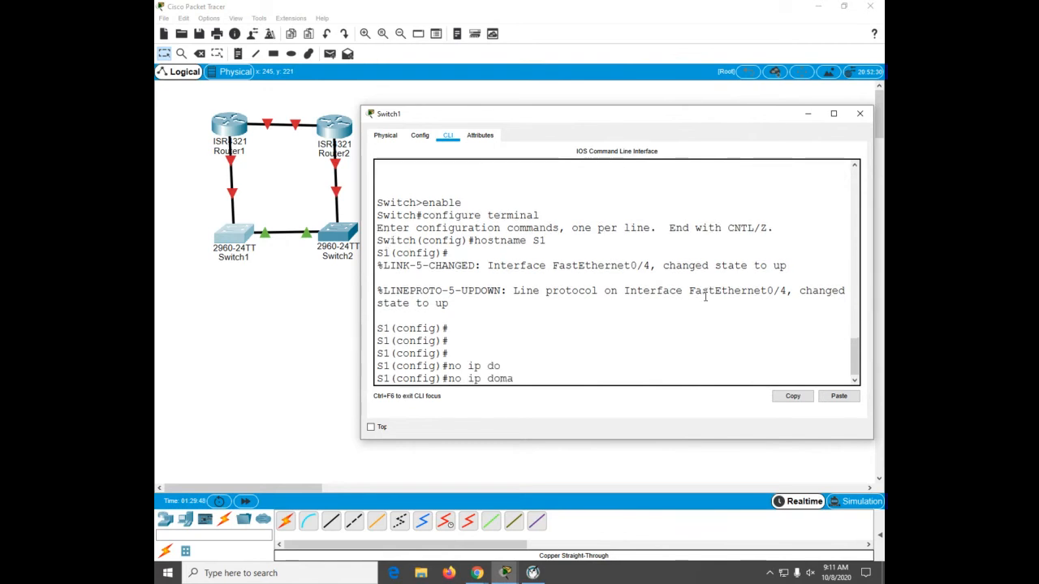
pyautogui.press('Tab')
pyautogui.write('in lookup[')
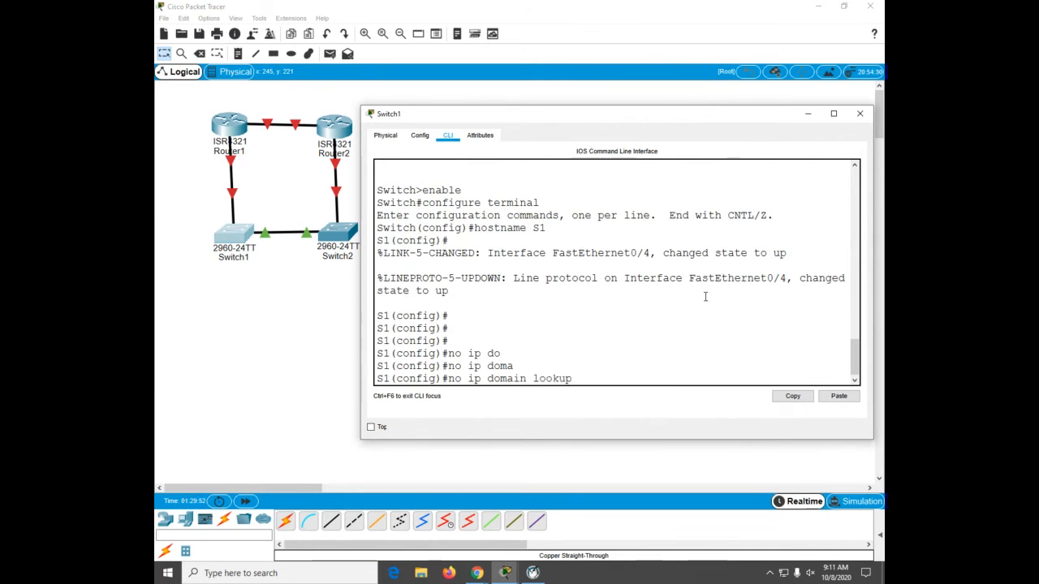
pyautogui.press('Return')
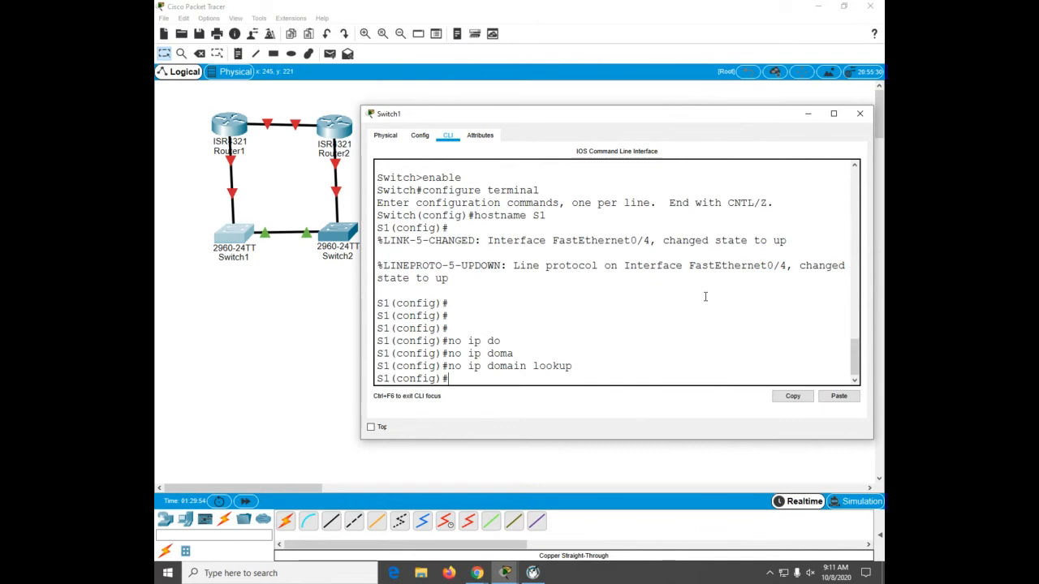
# Step: Set Switch1's privileged EXEC enable secret password
pyautogui.write('enable secret class')
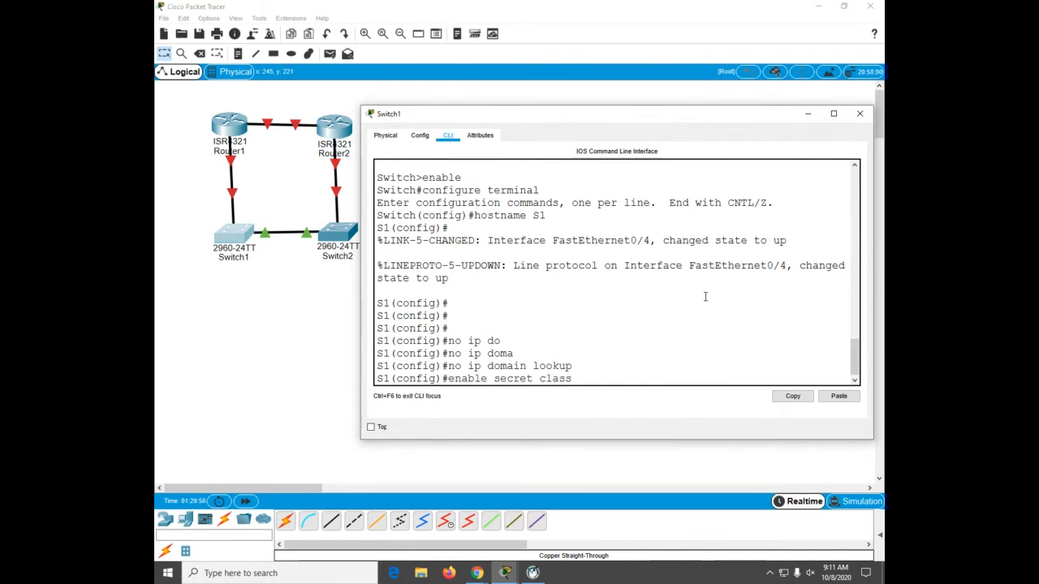
pyautogui.press('Return')
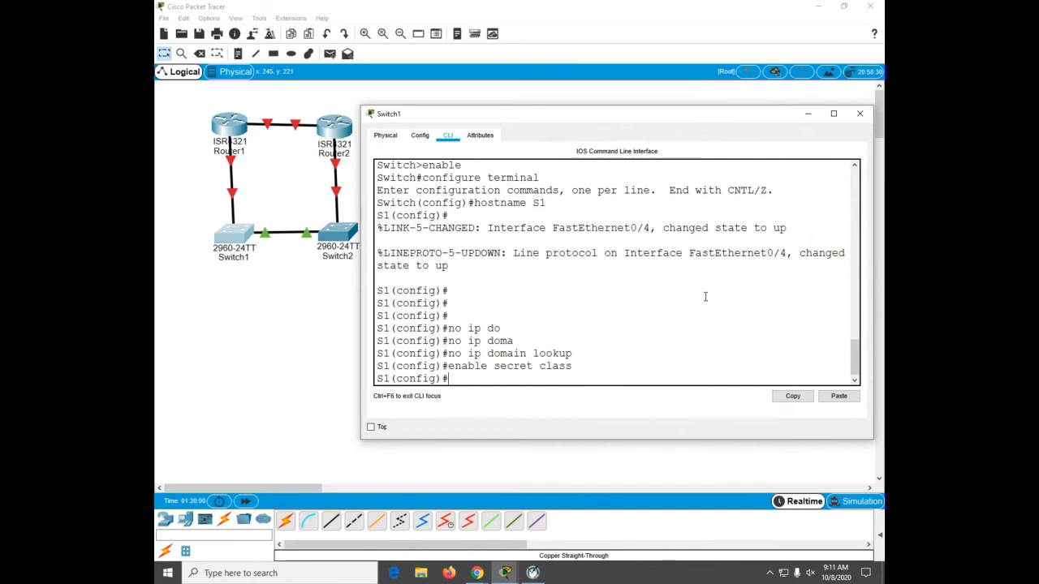
# Step: Set a console line 0 password on Switch1 and require login on it
pyautogui.write('line con 0')
pyautogui.press('Return')
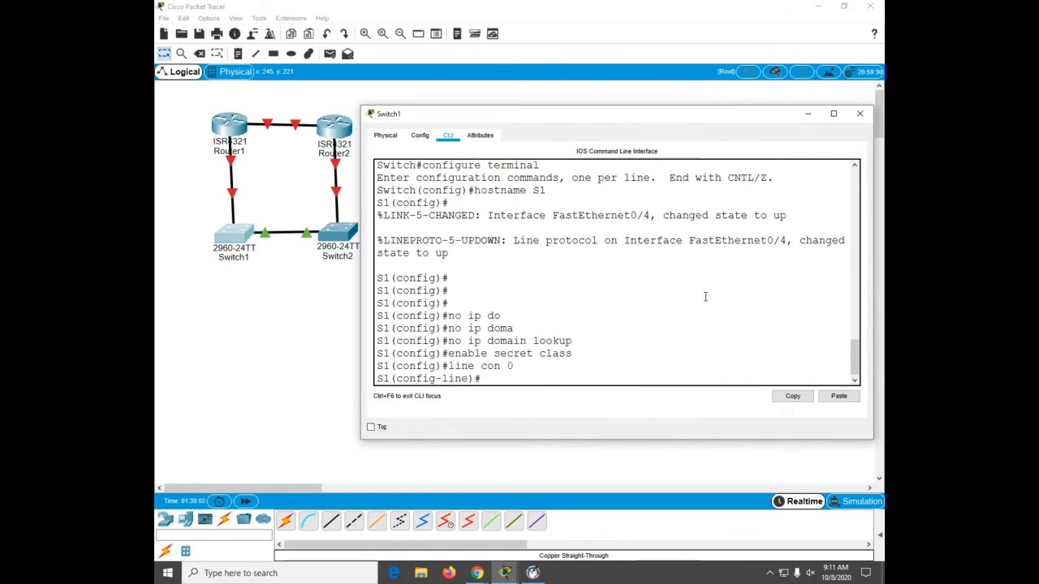
pyautogui.write('pas')
pyautogui.press('Tab')
pyautogui.write('cisco')
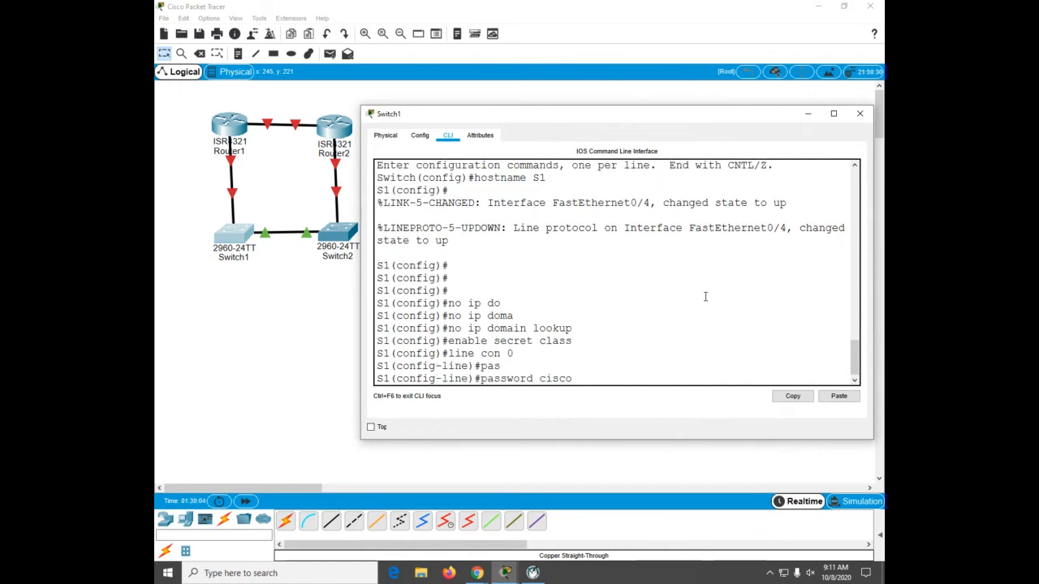
pyautogui.press('Return')
pyautogui.write('login')
pyautogui.press('Return')
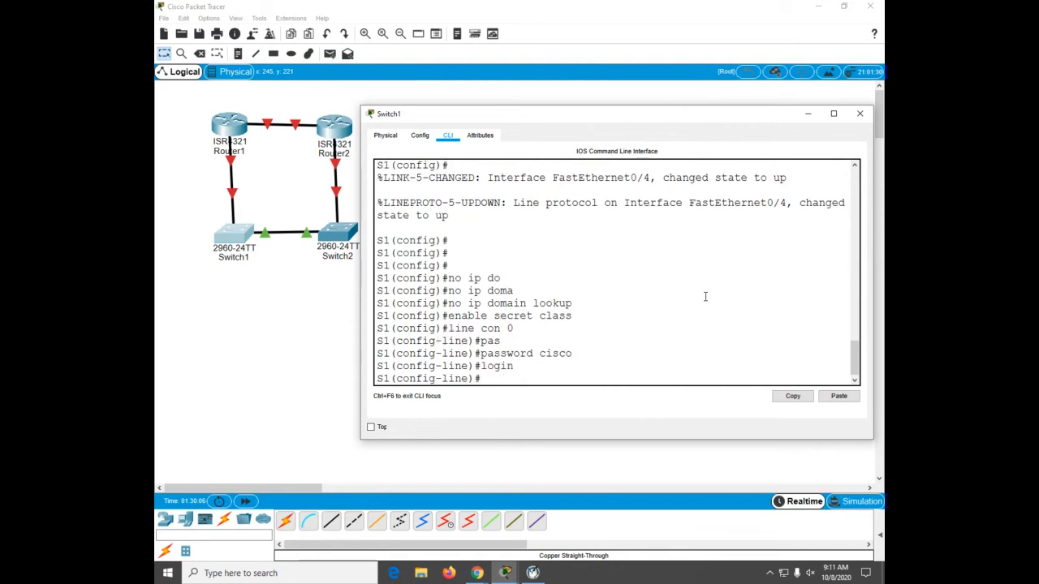
# Step: Set a password on Switch1's vty lines 0 15 and require login on them
pyautogui.write('line vty 0 15')
pyautogui.press('Return')
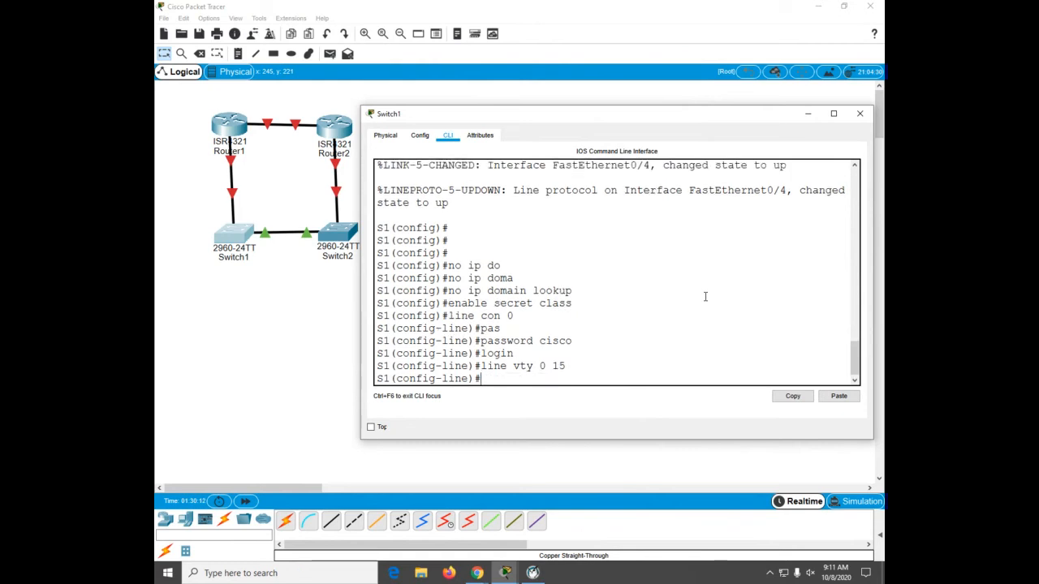
pyautogui.write('pas')
pyautogui.press('Tab')
pyautogui.write('cisco')
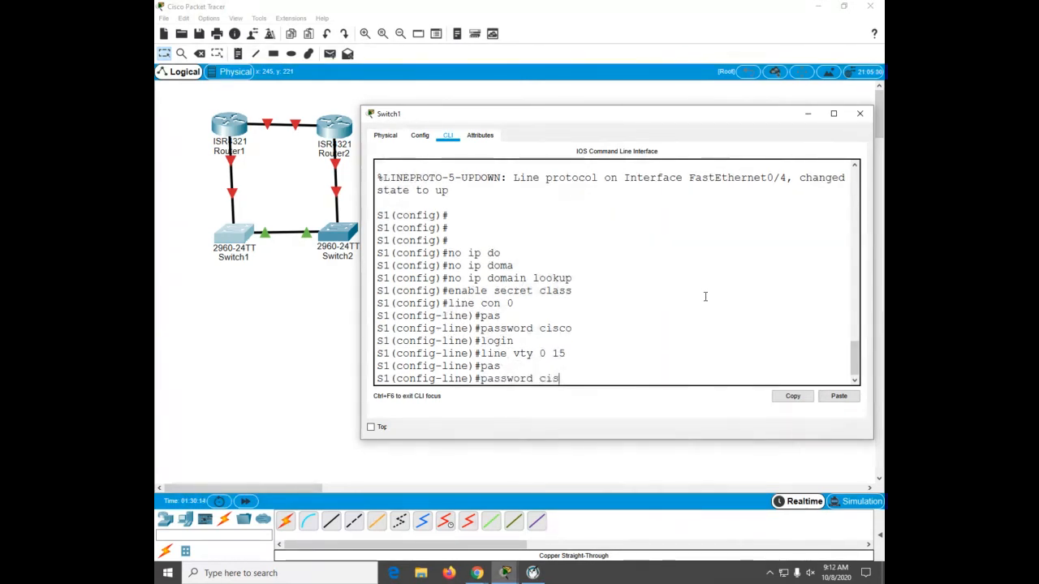
pyautogui.press('Return')
pyautogui.write('login')
pyautogui.press('Return')
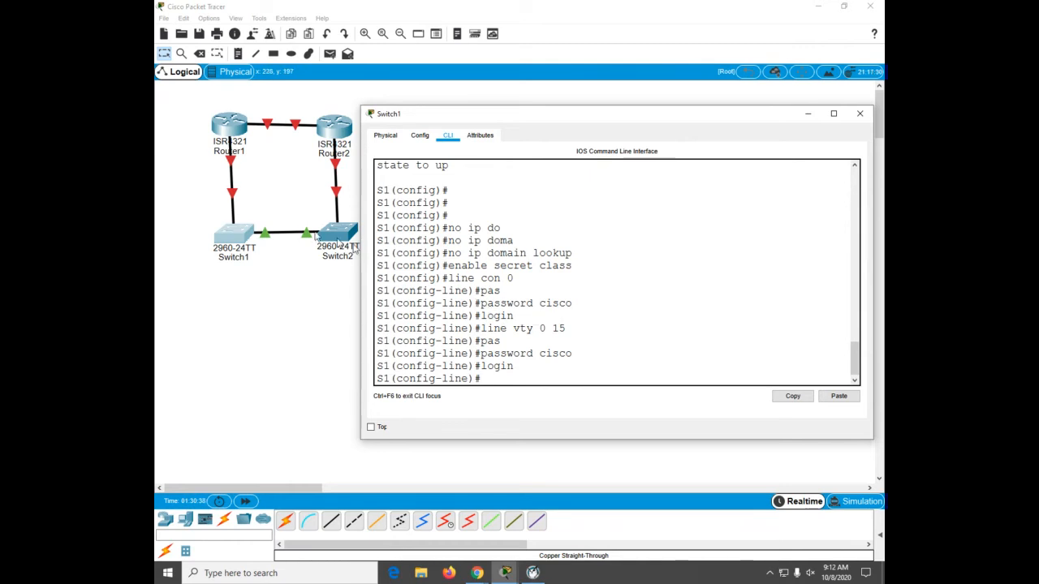
# Step: Open Switch2's command line and widen its window
pyautogui.click(338, 241)
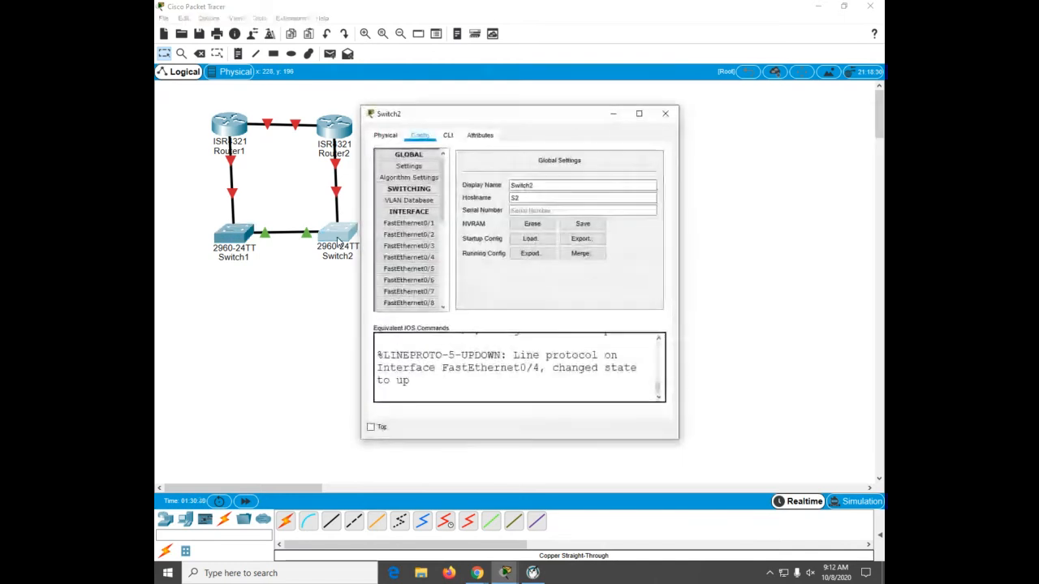
pyautogui.click(454, 138)
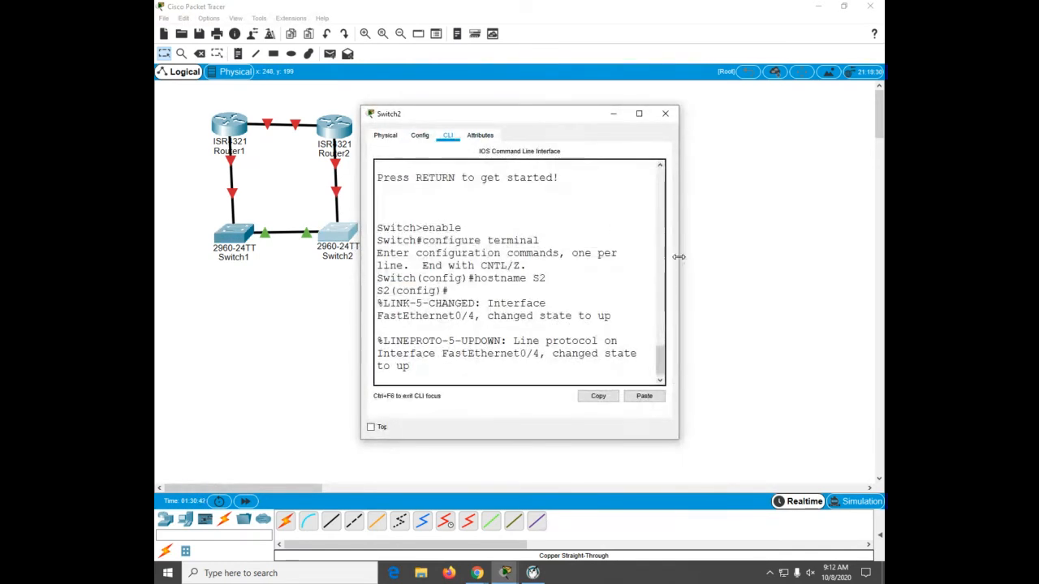
pyautogui.moveTo(679, 263); pyautogui.dragTo(865, 289)
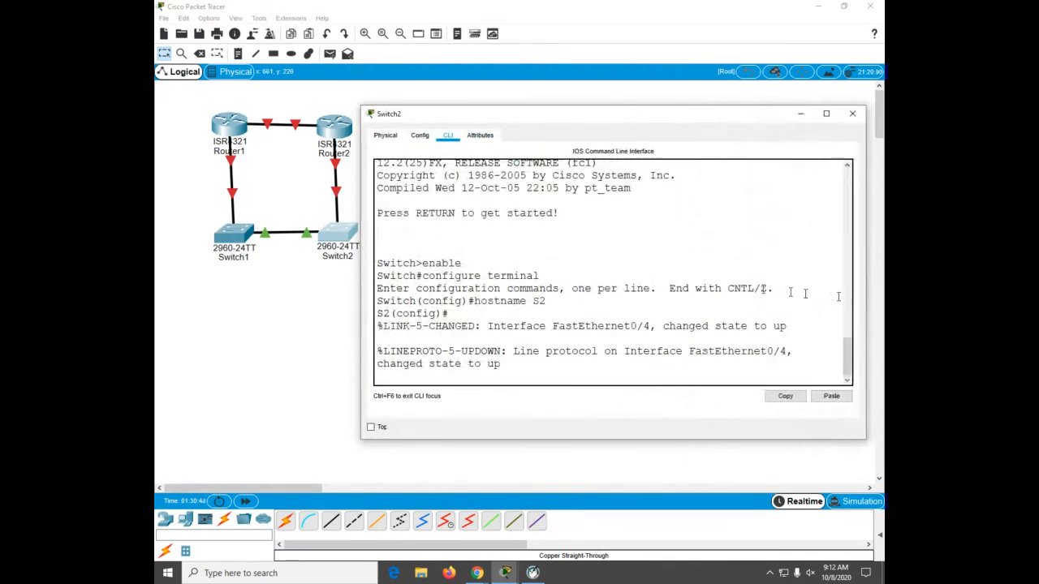
pyautogui.press('Return')
pyautogui.press('Return')
pyautogui.press('Return')
pyautogui.press('Return')
pyautogui.press('Return')
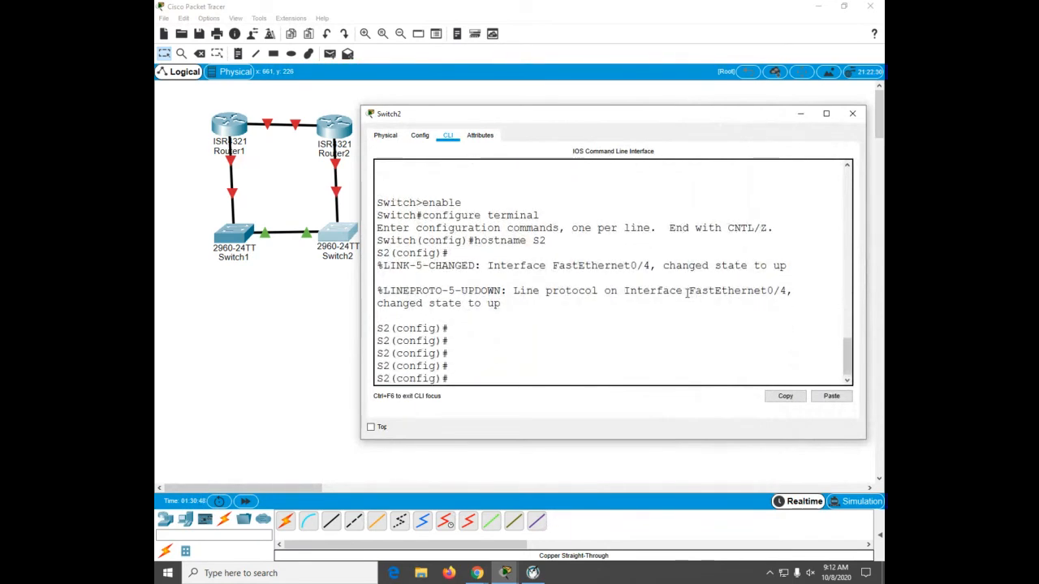
# Step: Disable DNS lookup on Switch2 with no ip domain lookup
pyautogui.write('no ip do lo')
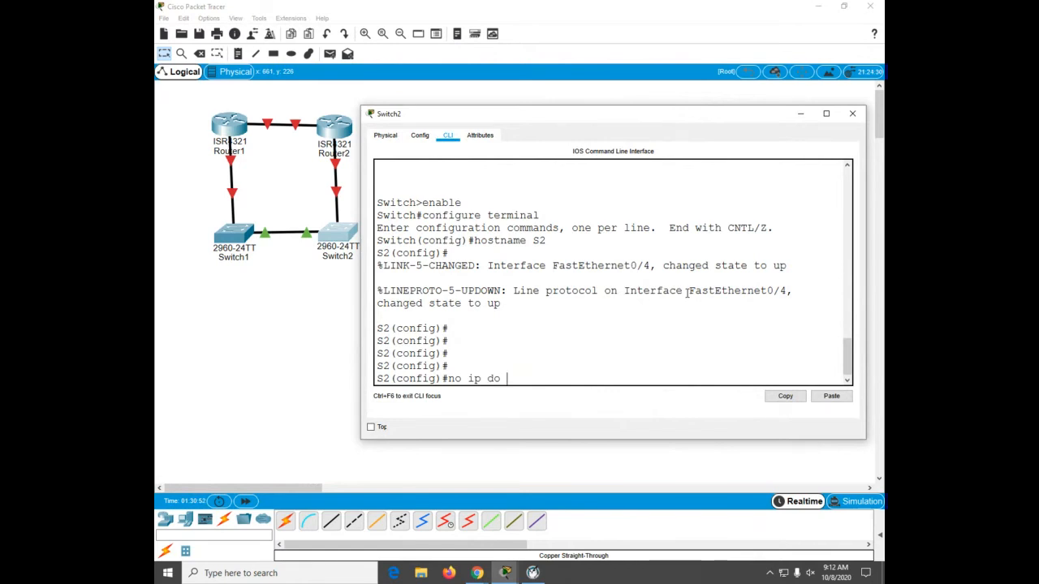
pyautogui.press('Return')
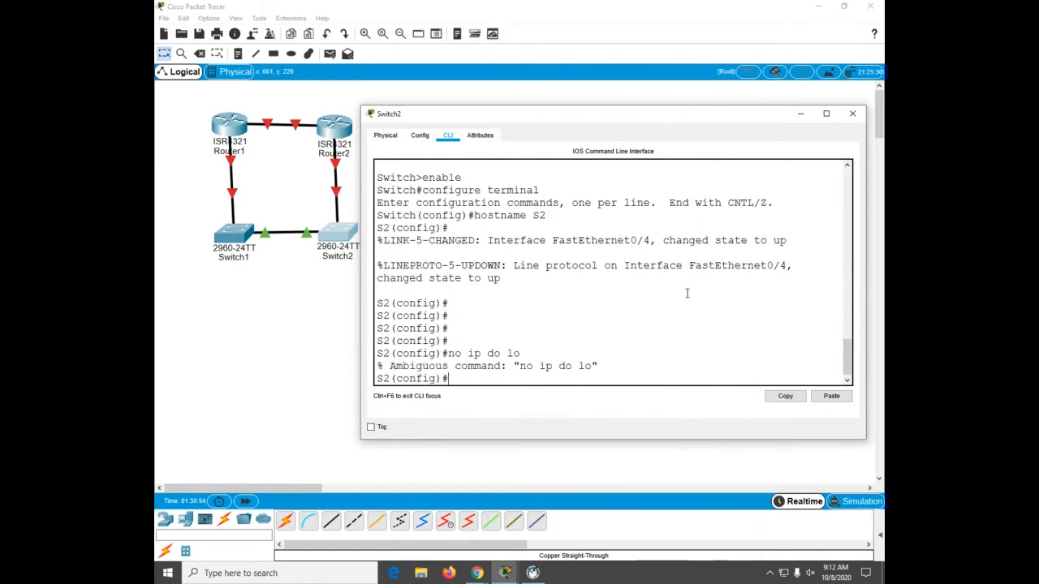
pyautogui.write('no ip domai')
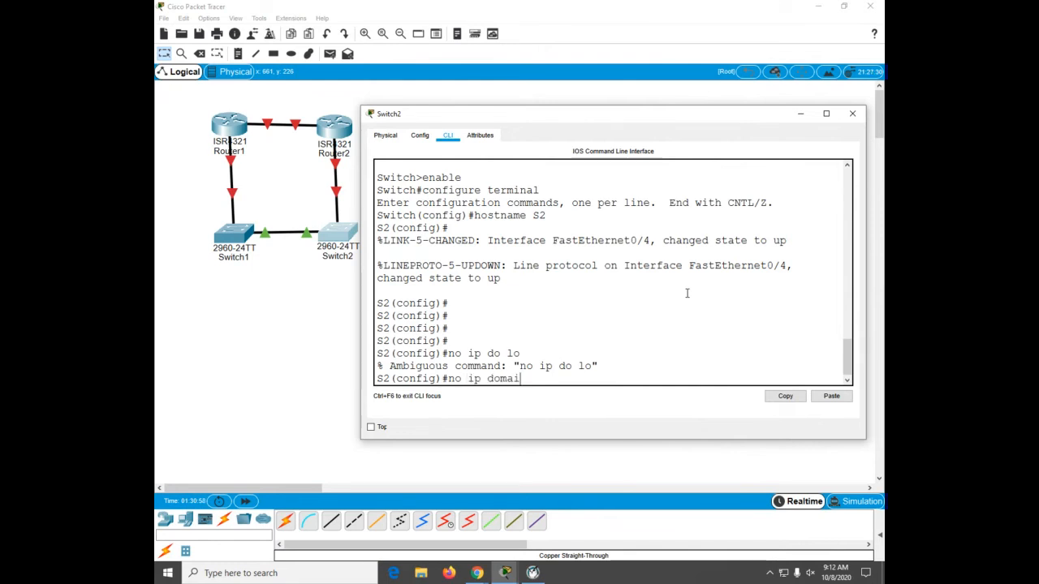
pyautogui.write('n lookup')
pyautogui.press('Return')
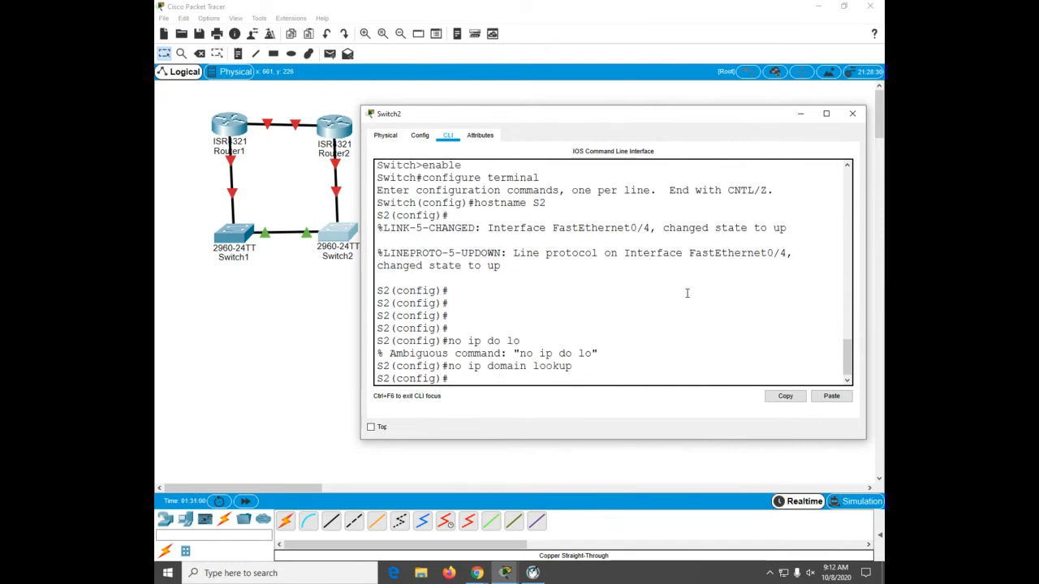
# Step: Set Switch2's privileged EXEC enable secret password
pyautogui.write('enable secret c')
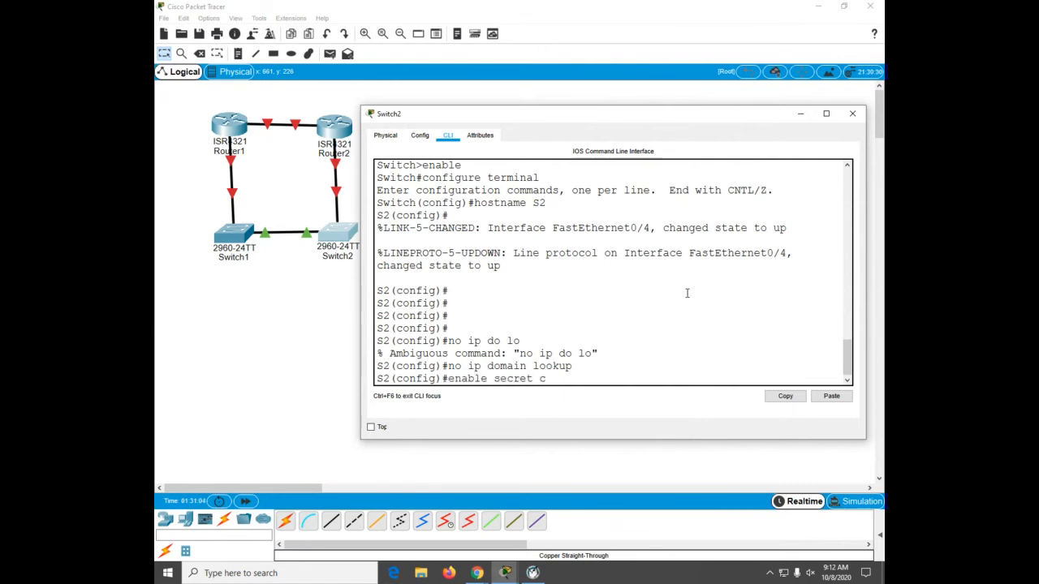
pyautogui.write('lass')
pyautogui.press('Return')
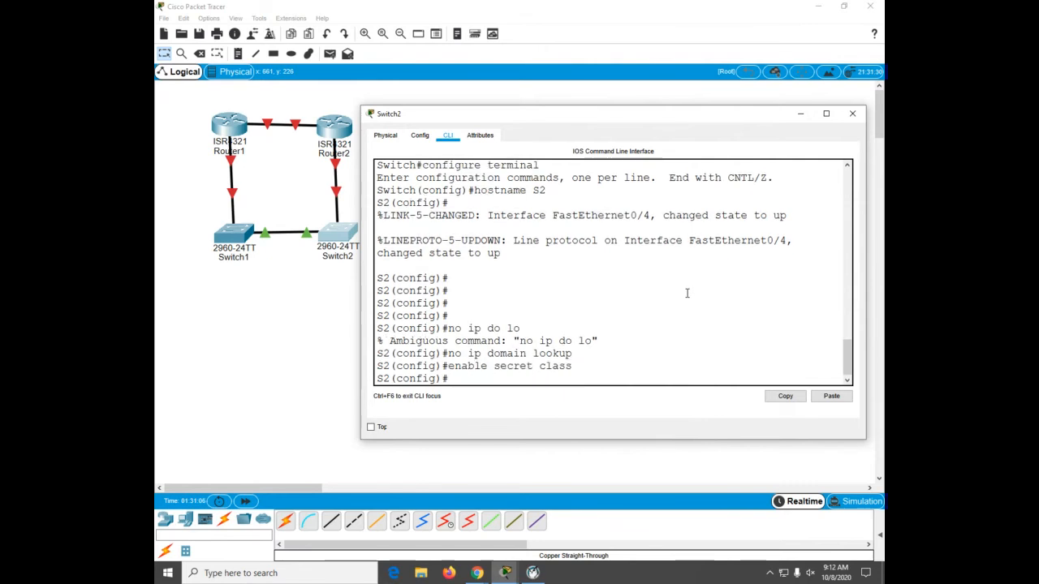
# Step: Set a console line 0 password on Switch2 and require login on it
pyautogui.write('line con 0')
pyautogui.press('Return')
pyautogui.write('pas')
pyautogui.press('Tab')
pyautogui.write('cisc')
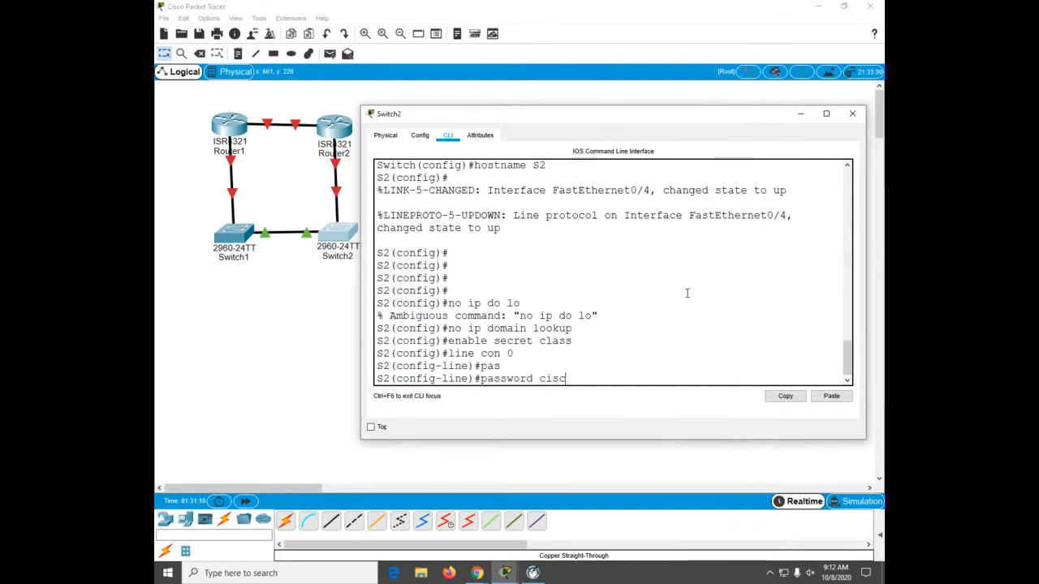
pyautogui.write('o')
pyautogui.press('Return')
pyautogui.write('login')
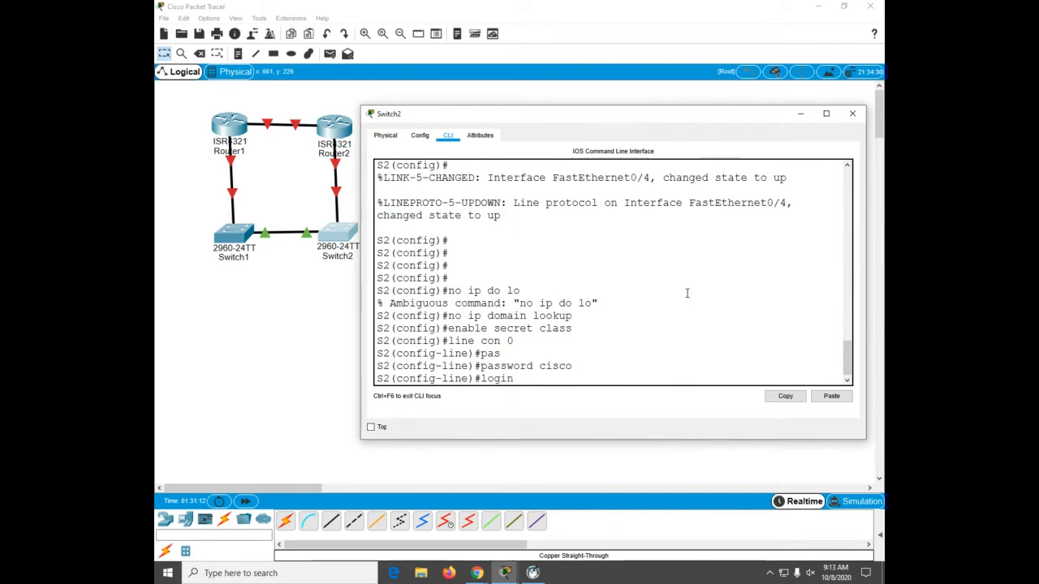
pyautogui.press('Return')
# Step: Set a password on Switch2's vty lines 0 15 and require login on them
pyautogui.write('line vty 0 15')
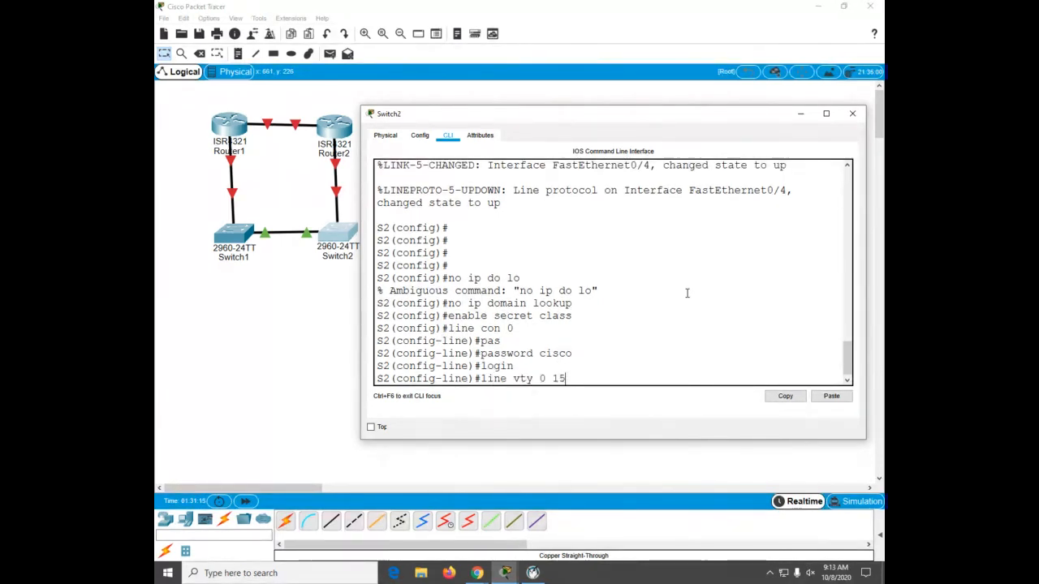
pyautogui.press('Return')
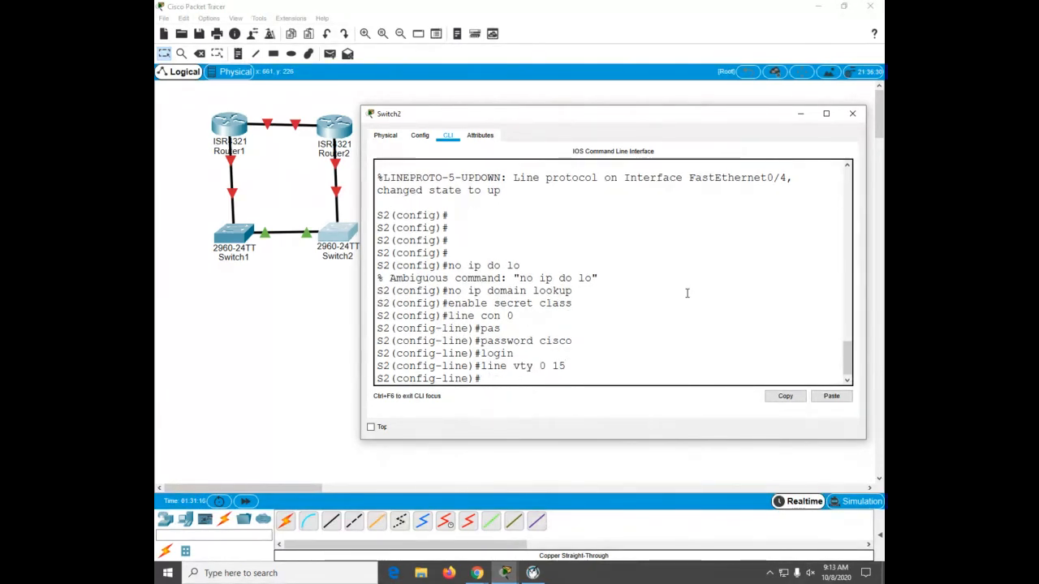
pyautogui.write('pas')
pyautogui.press('Tab')
pyautogui.write('cisco')
pyautogui.press('Return')
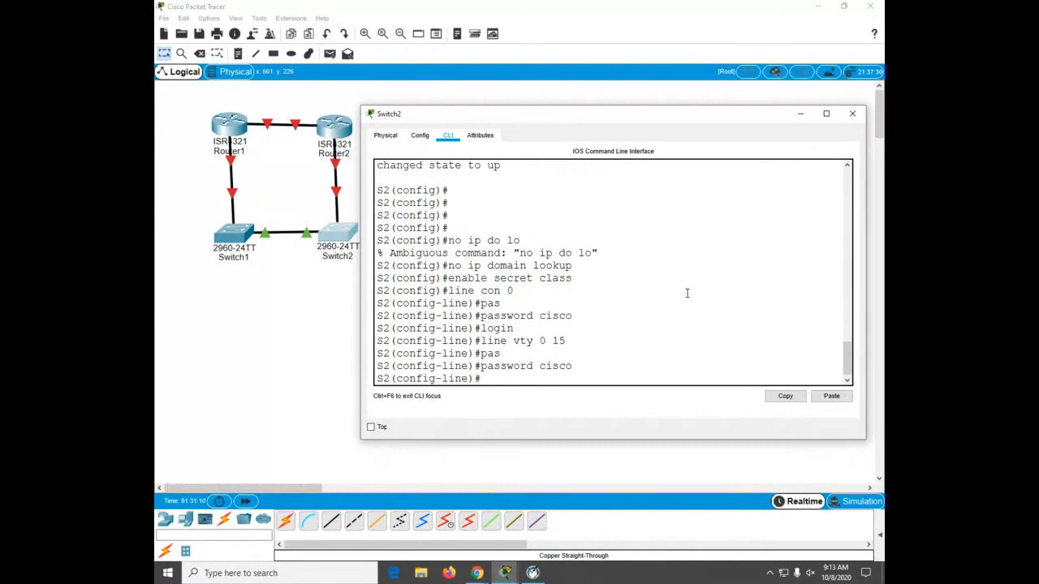
pyautogui.write('login')
pyautogui.press('Return')
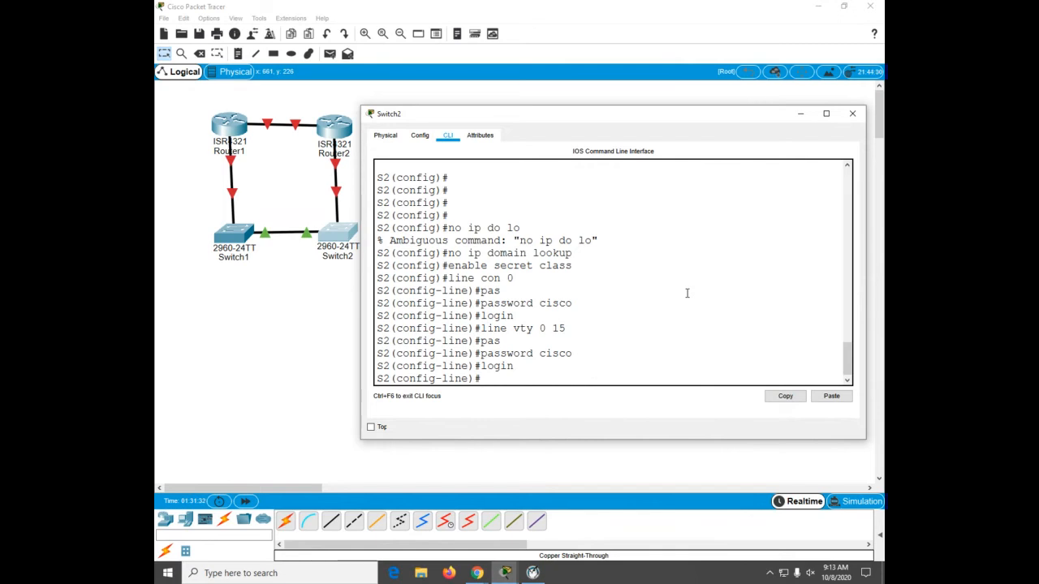
# Step: Re-enter global configuration on Switch2 and enable service password-encryption
pyautogui.hotkey('ctrl', 'z')
pyautogui.press('Return')
pyautogui.write('conf')
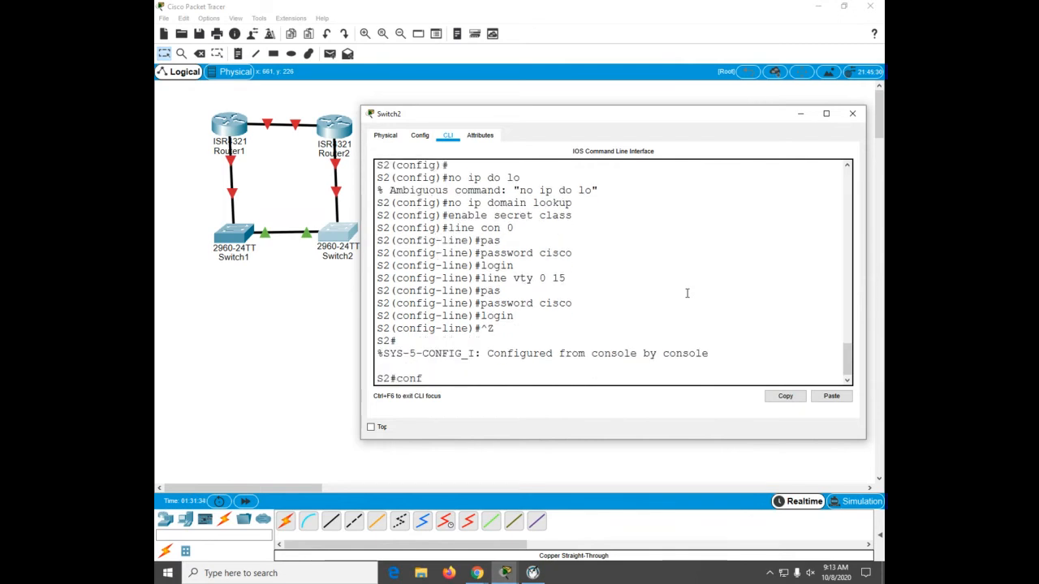
pyautogui.press('Tab')
pyautogui.write('t')
pyautogui.press('Tab')
pyautogui.press('Return')
pyautogui.write('se')
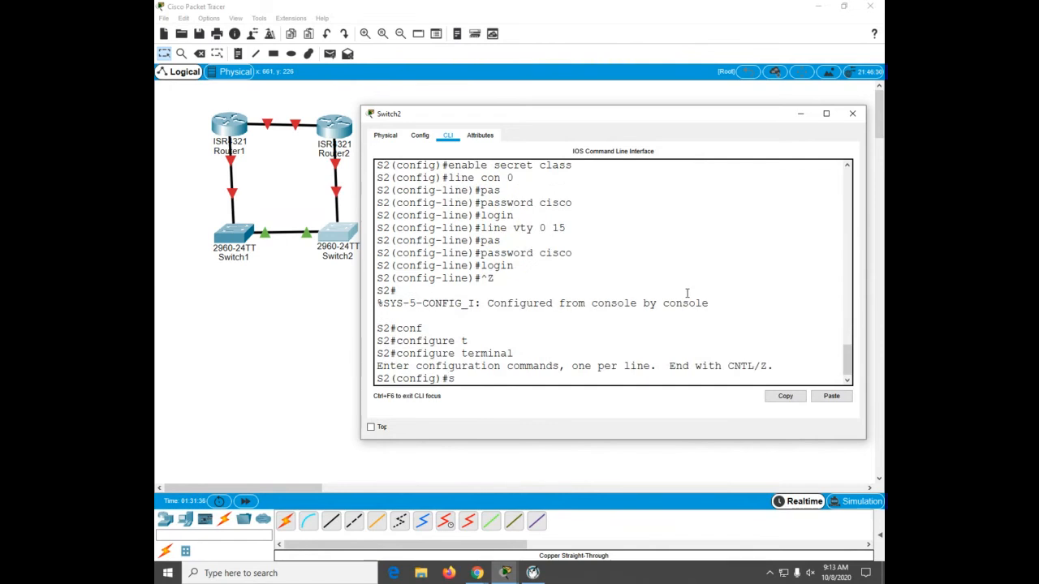
pyautogui.press('Tab')
pyautogui.write('r')
pyautogui.press('Tab')
pyautogui.write('pa')
pyautogui.press('Tab')
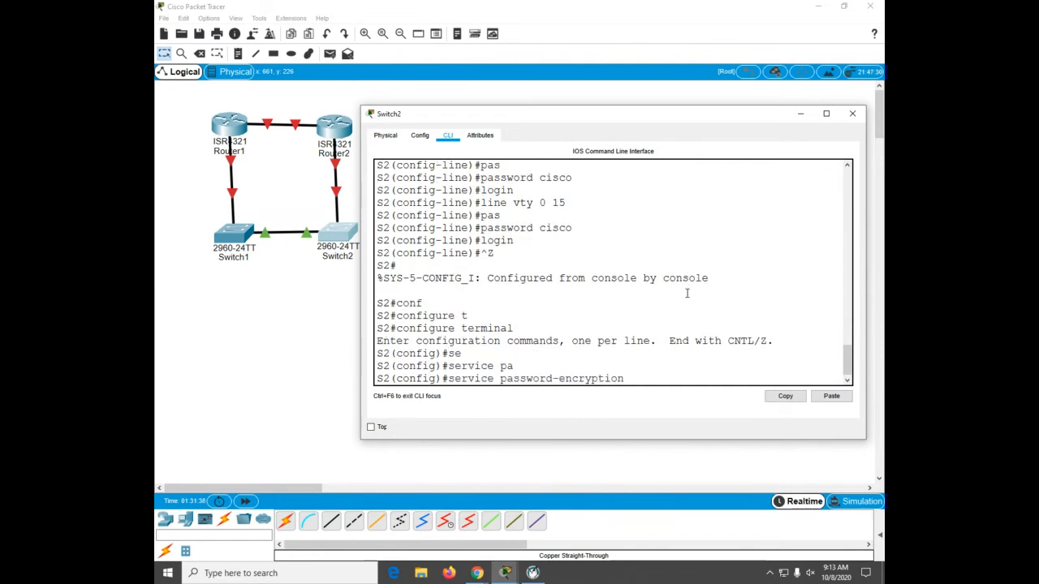
pyautogui.press('Return')
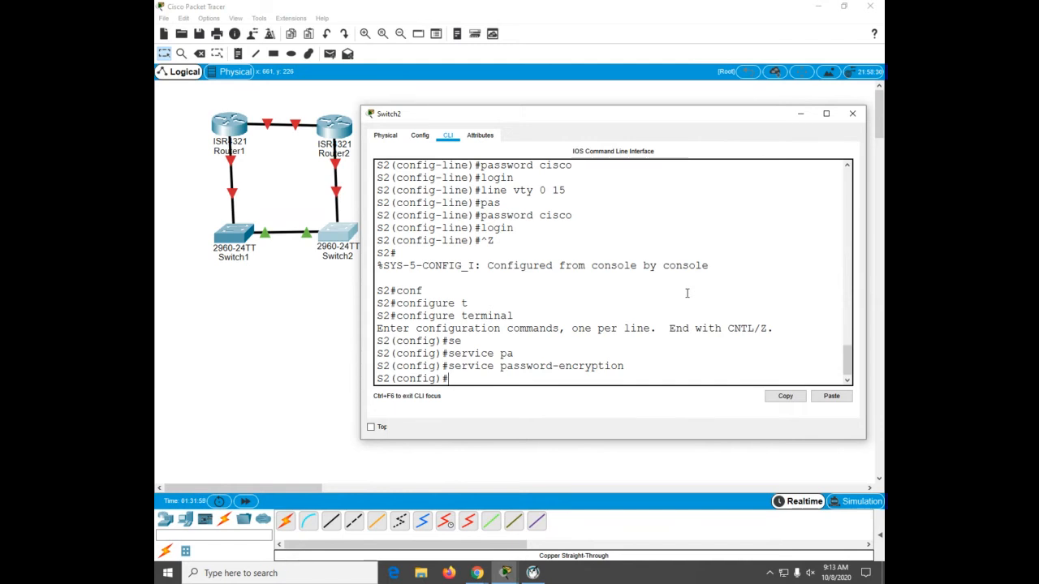
# Step: Save Switch2's running configuration to startup-config
pyautogui.write('co')
pyautogui.hotkey('ctrl', 'z')
pyautogui.write('c')
pyautogui.press('Return')
pyautogui.write('copy')
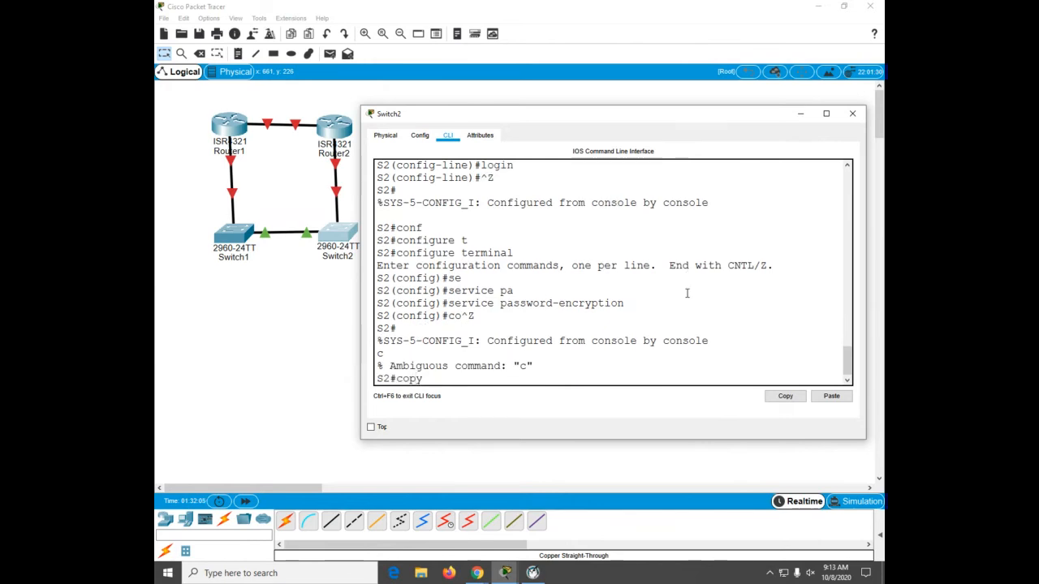
pyautogui.write(' run')
pyautogui.press('Tab')
pyautogui.write('star')
pyautogui.press('Tab')
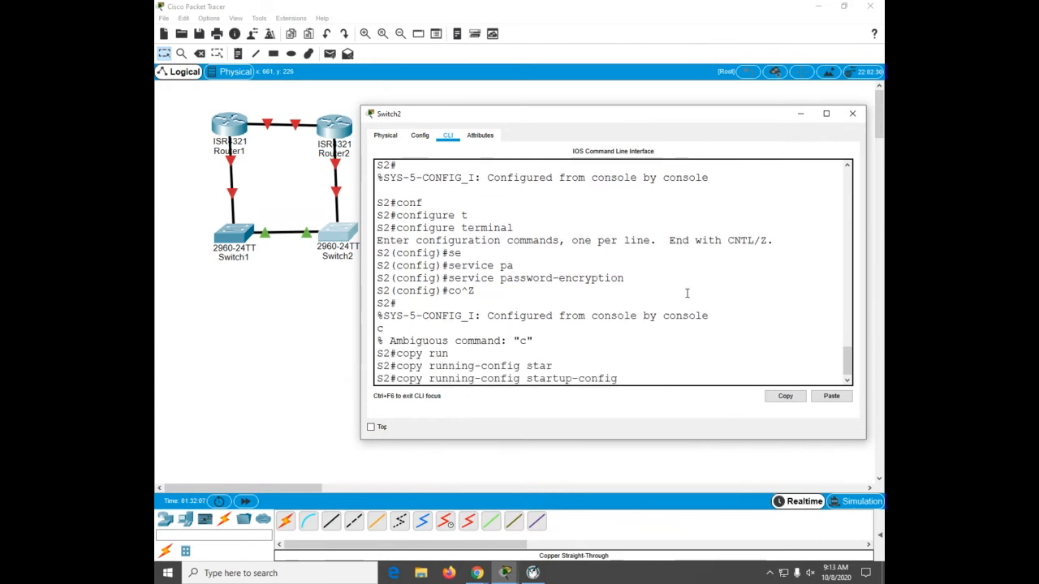
pyautogui.press('Return')
pyautogui.press('Return')
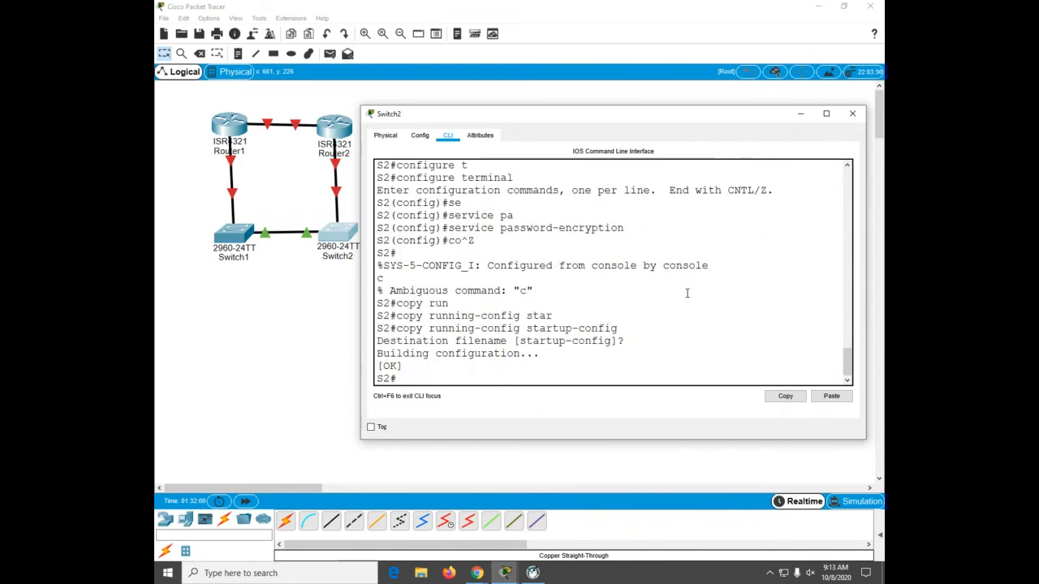
# Step: Return to Switch1's command line and enable service password-encryption in global configuration
pyautogui.click(230, 242)
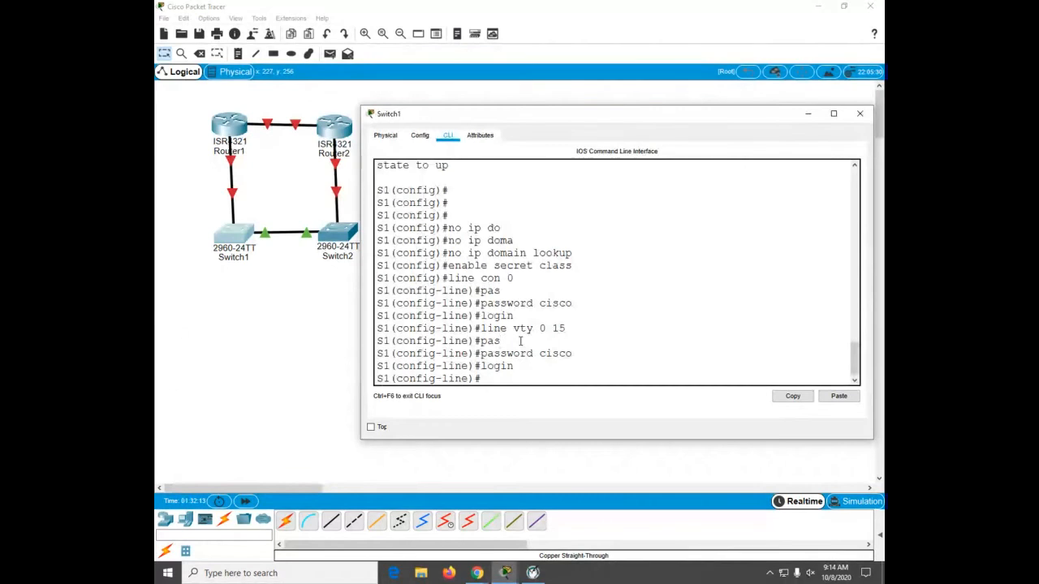
pyautogui.hotkey('ctrl', 'z')
pyautogui.write('ser')
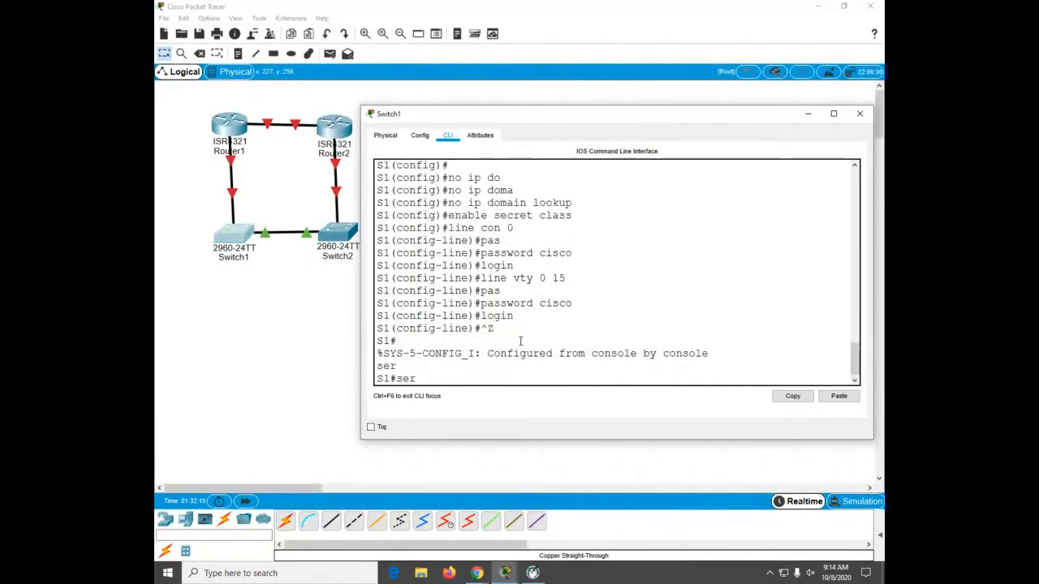
pyautogui.write('v')
pyautogui.press('Tab')
pyautogui.press('BackSpace')
pyautogui.press('BackSpace')
pyautogui.press('BackSpace')
pyautogui.press('BackSpace')
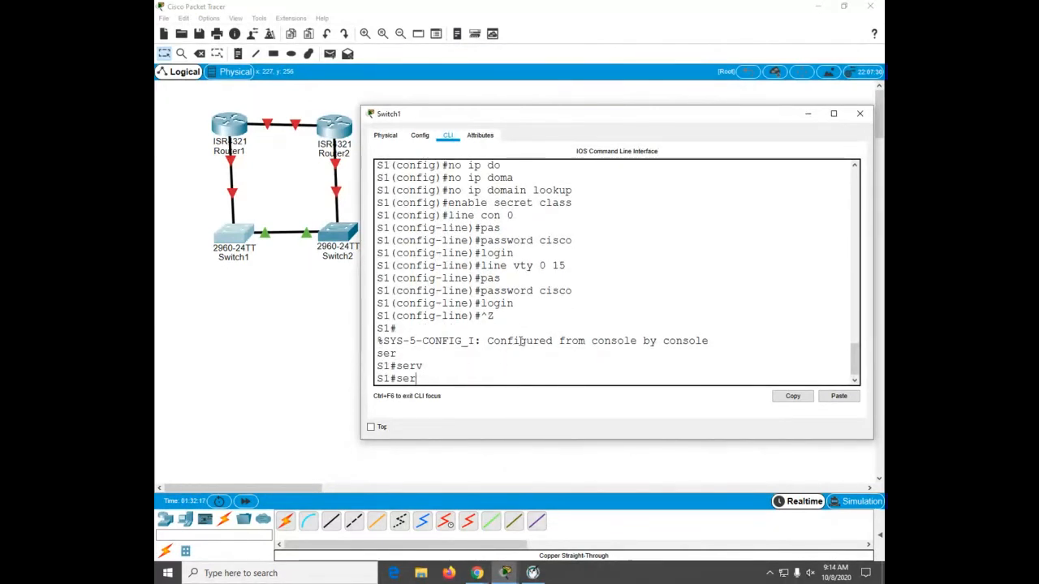
pyautogui.write('conf')
pyautogui.press('Tab')
pyautogui.write('t')
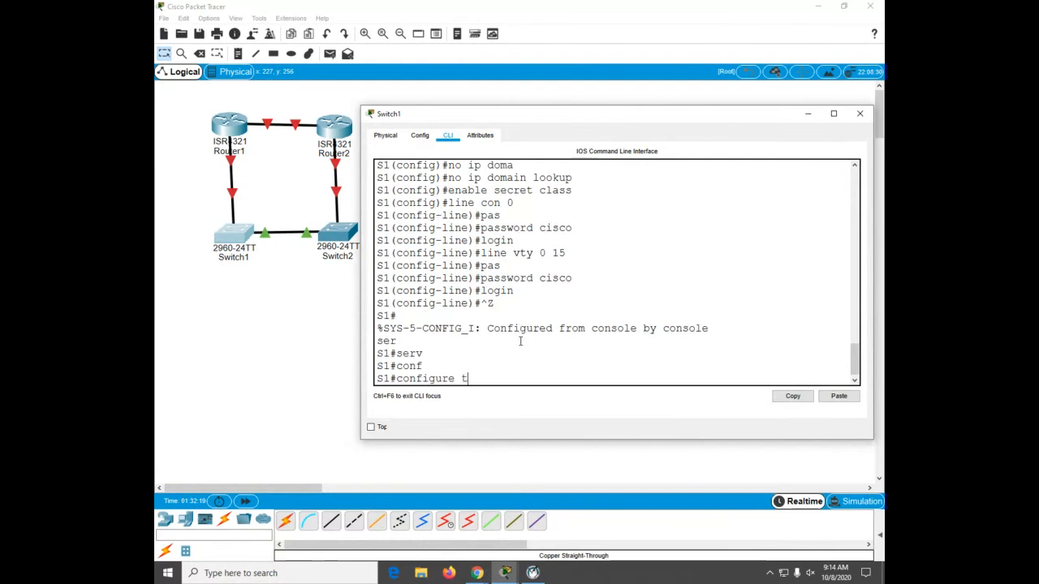
pyautogui.press('Tab')
pyautogui.press('Return')
pyautogui.write('ser')
pyautogui.press('Tab')
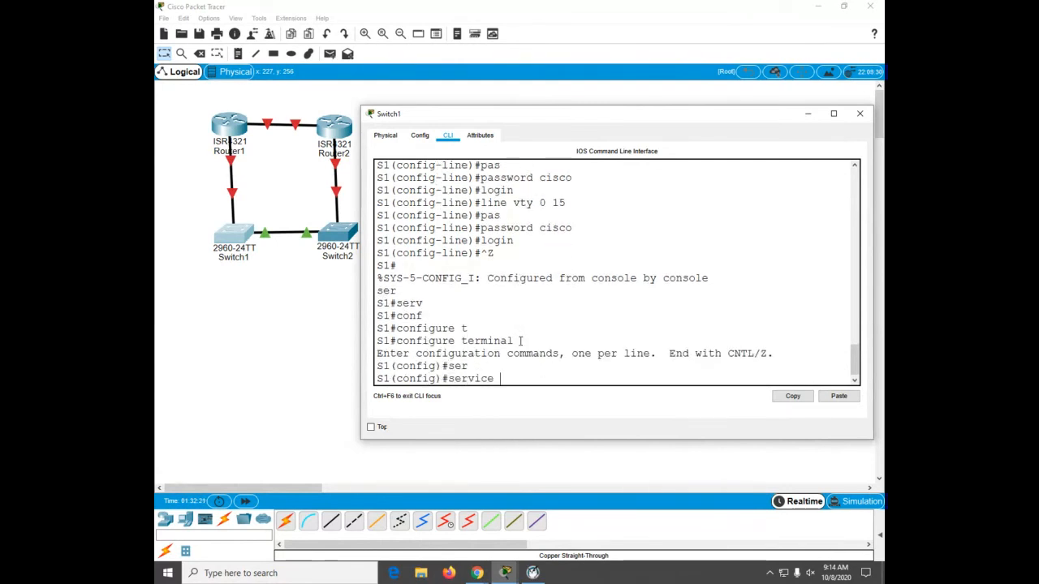
pyautogui.write('pas')
pyautogui.press('Tab')
pyautogui.press('Return')
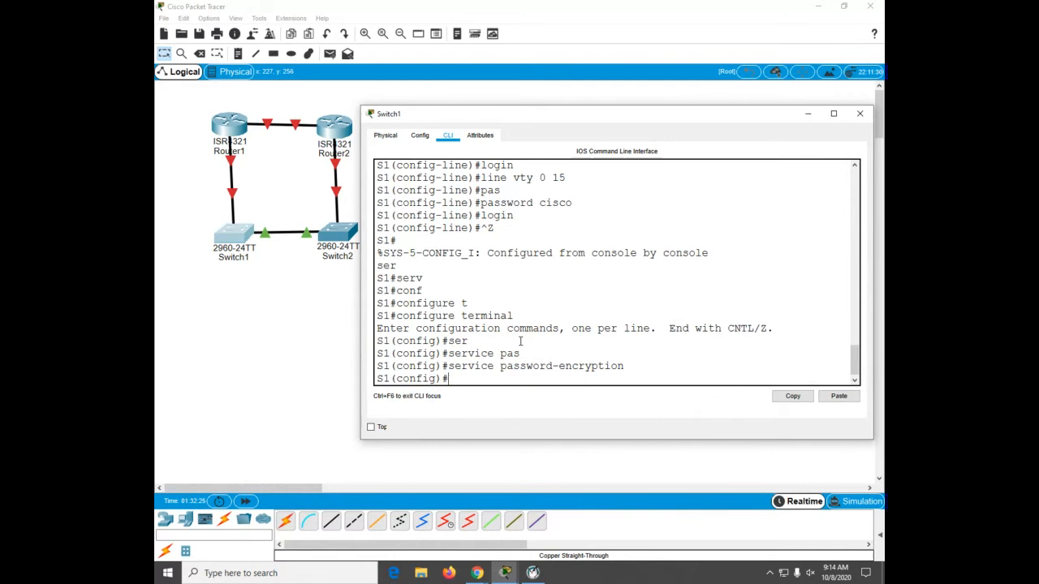
# Step: Save Switch1's running configuration to startup-config
pyautogui.write('coapy run')
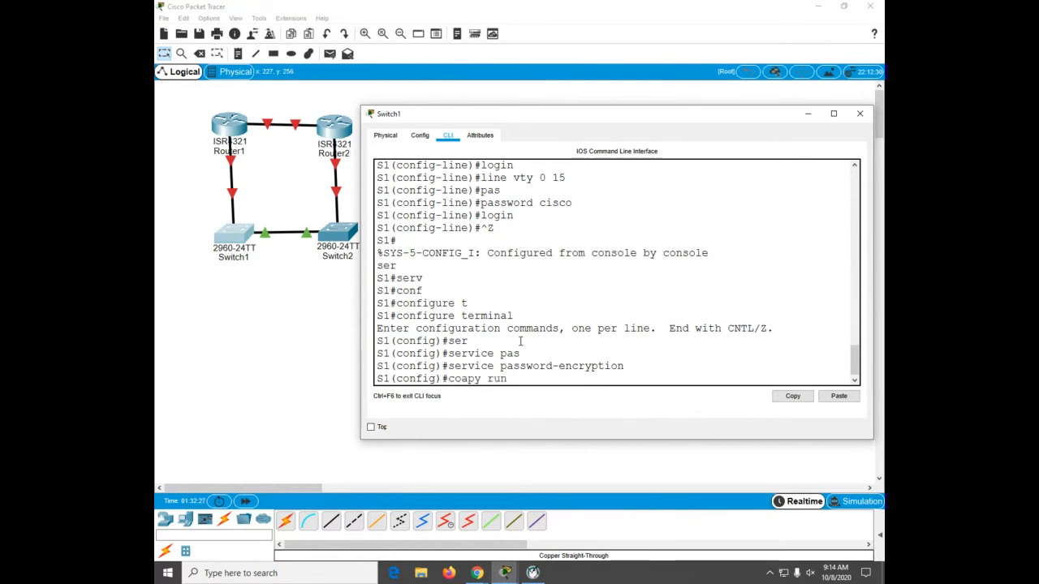
pyautogui.press('Tab')
pyautogui.press('BackSpace')
pyautogui.press('BackSpace')
pyautogui.hotkey('ctrl', 'z')
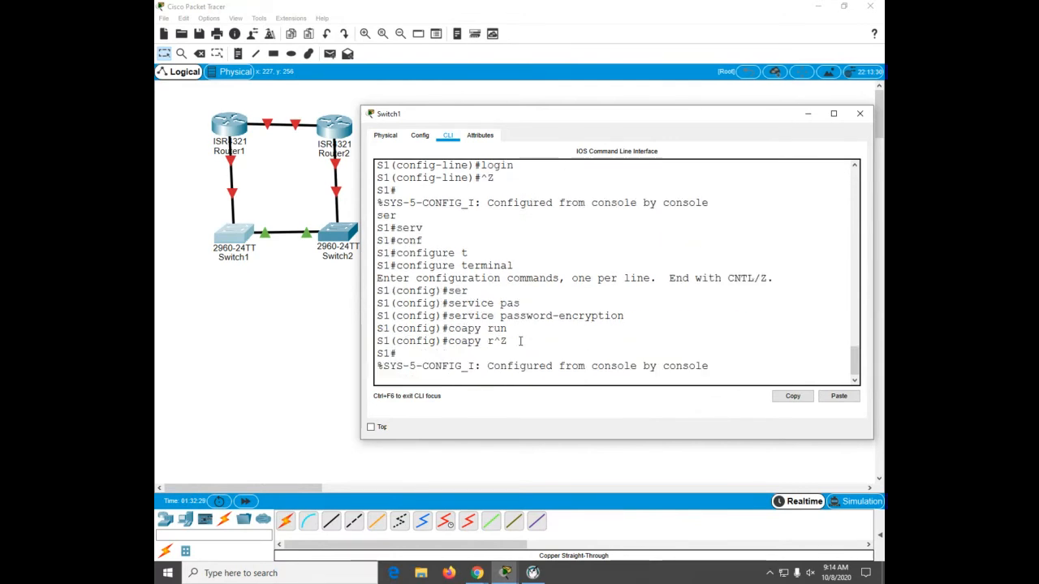
pyautogui.press('Return')
pyautogui.press('Return')
pyautogui.press('Return')
pyautogui.write('copy')
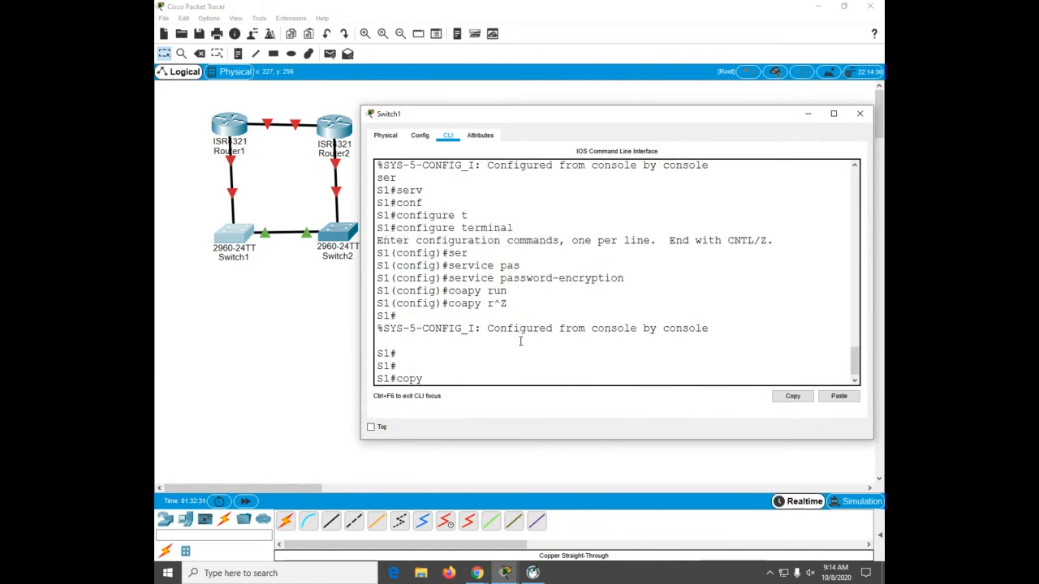
pyautogui.write(' run')
pyautogui.press('Tab')
pyautogui.write('star')
pyautogui.press('Tab')
pyautogui.press('Return')
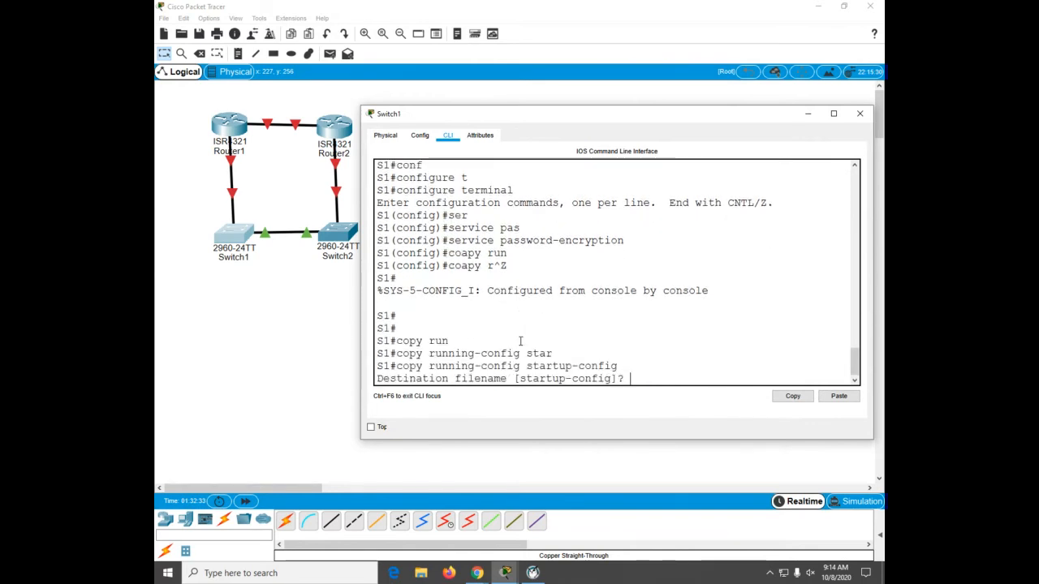
pyautogui.press('Return')
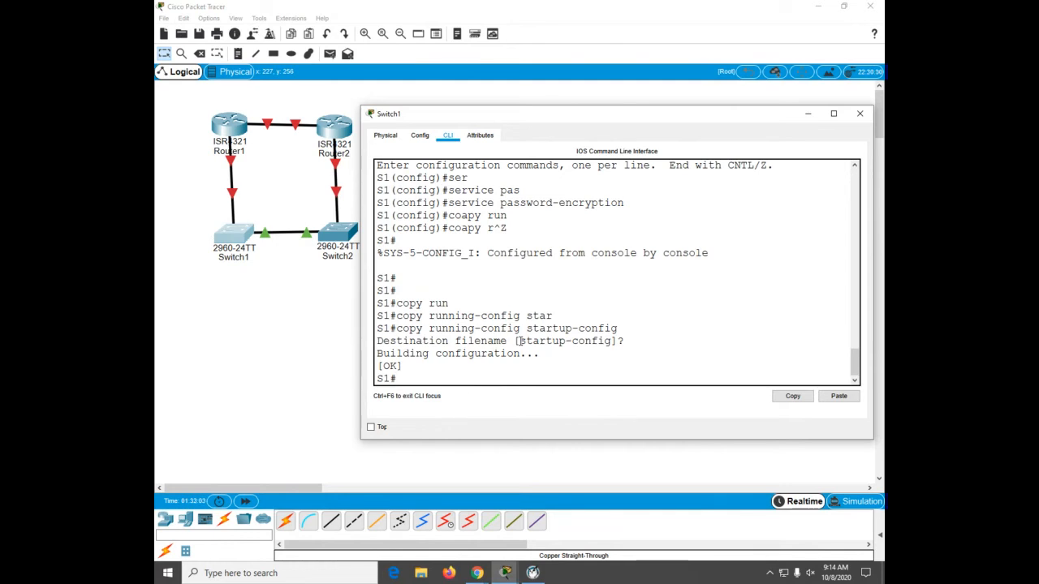
# Step: Open Router1's CLI and, in global configuration, enable interface range GigabitEthernet 0/0/0 - 1 with no shutdown
pyautogui.click(227, 126)
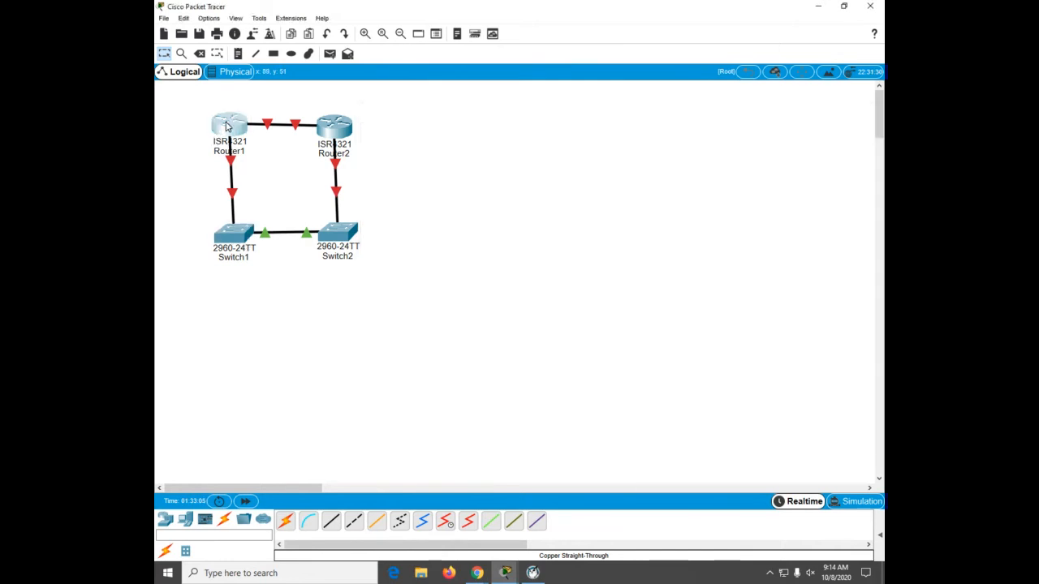
pyautogui.click(227, 126)
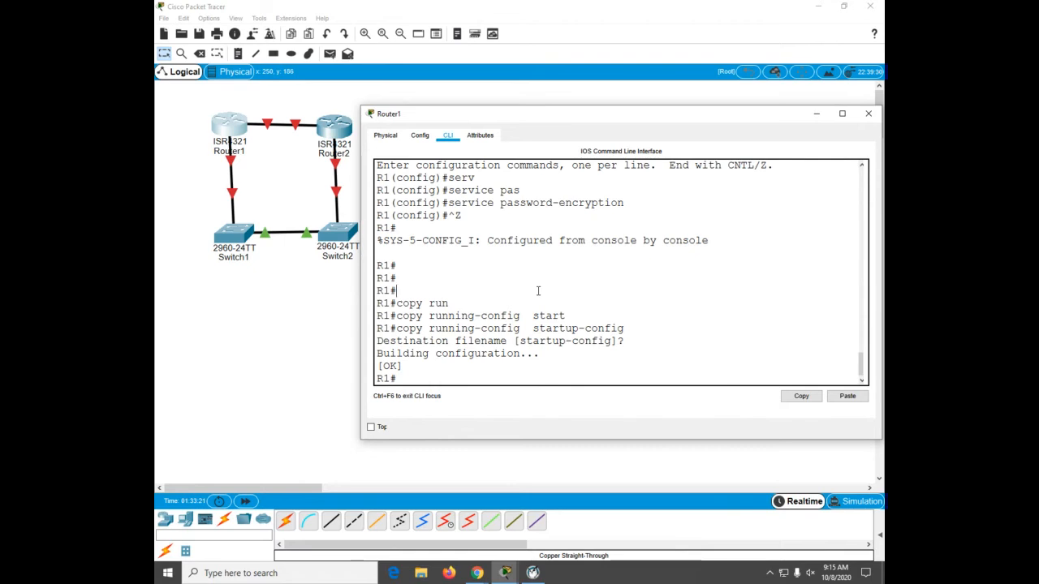
pyautogui.write('conf')
pyautogui.press('Tab')
pyautogui.write('t')
pyautogui.press('Tab')
pyautogui.press('Return')
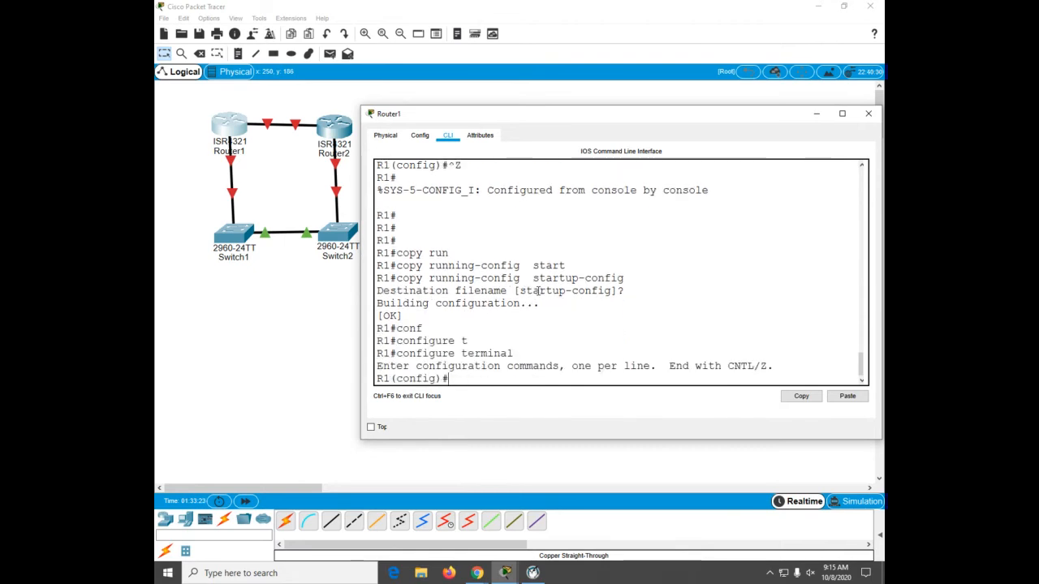
pyautogui.write('int')
pyautogui.press('Tab')
pyautogui.press('Tab')
pyautogui.write('r')
pyautogui.press('Tab')
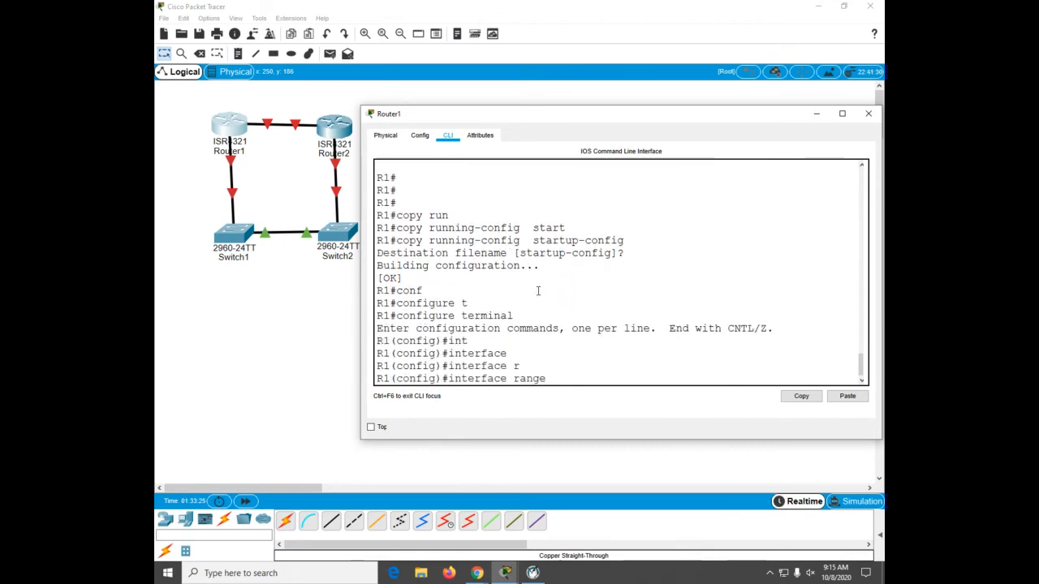
pyautogui.write('gi')
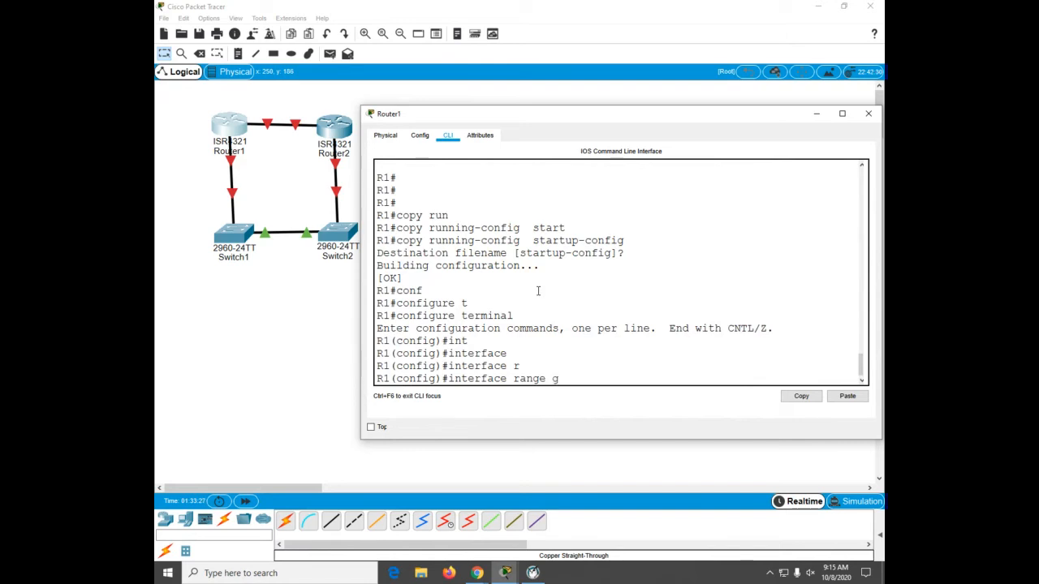
pyautogui.press('Tab')
pyautogui.write('0/0/0')
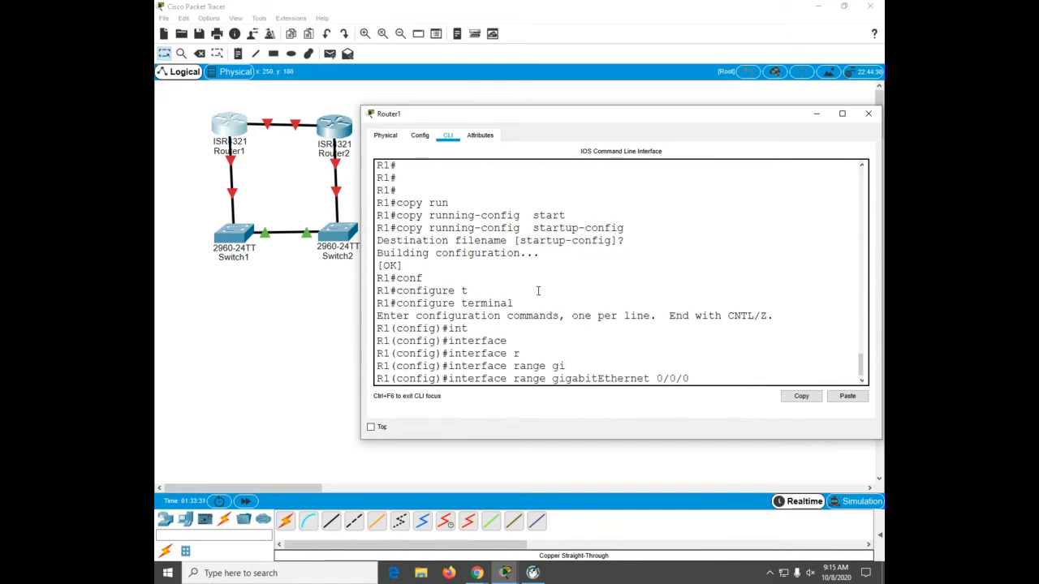
pyautogui.write(' - 1')
pyautogui.press('Return')
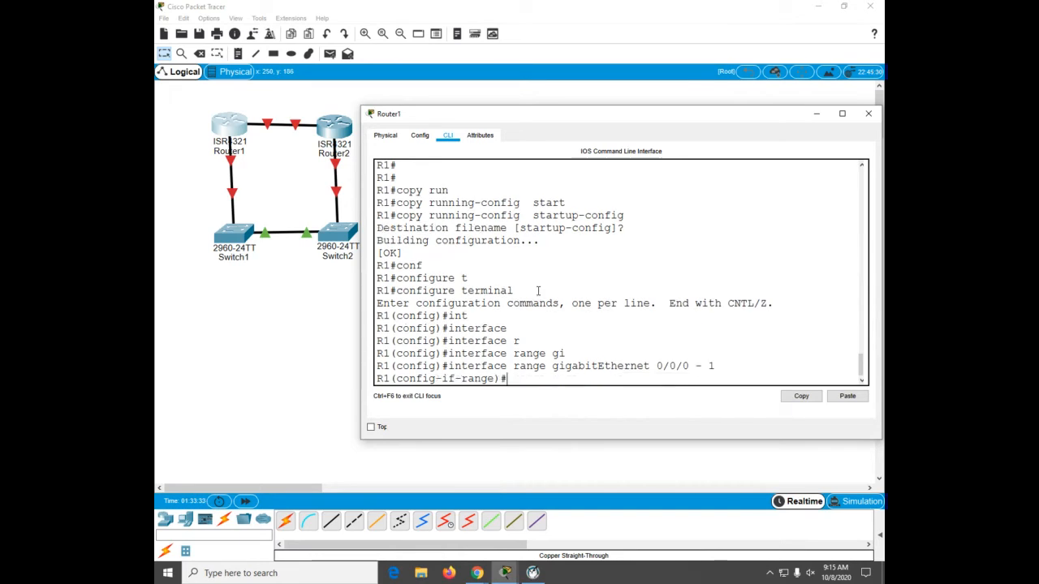
pyautogui.write('no sh')
pyautogui.press('Return')
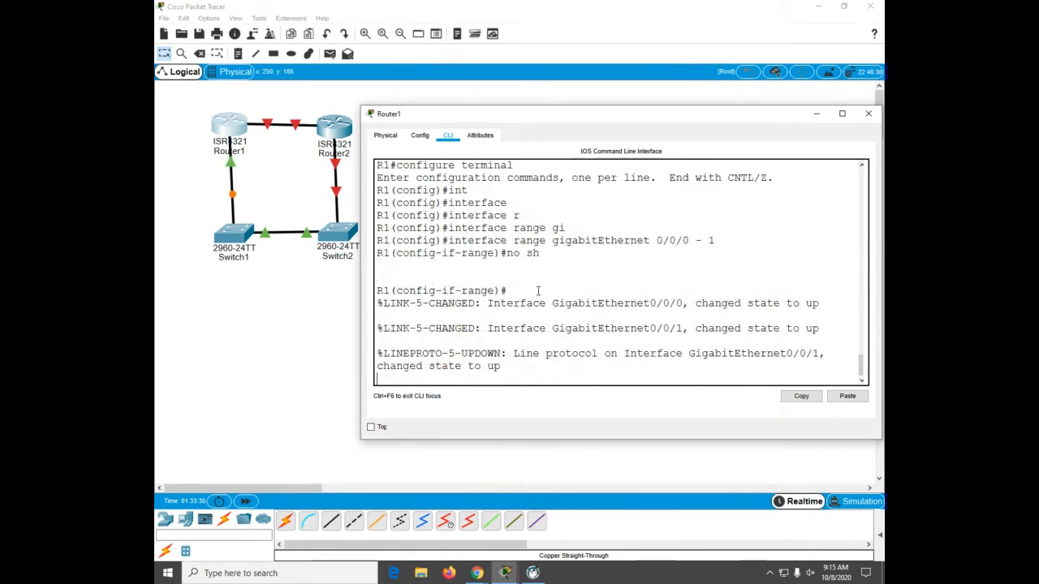
pyautogui.press('Return')
pyautogui.press('Return')
pyautogui.press('Return')
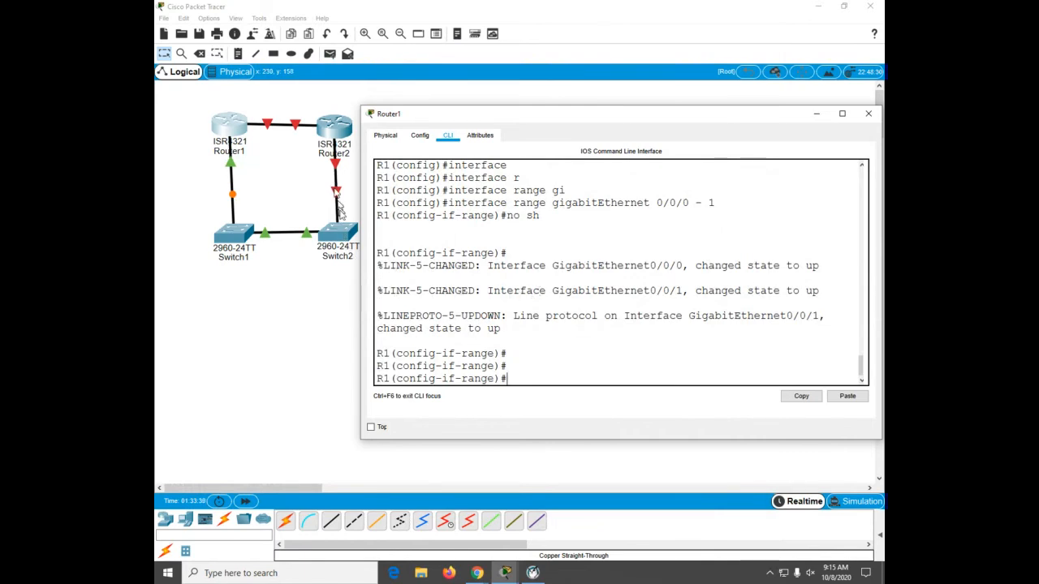
# Step: Open Router2's CLI, enable interface range GigabitEthernet 0/0/0-1 with no shutdown, and return to privileged EXEC mode
pyautogui.click(327, 132)
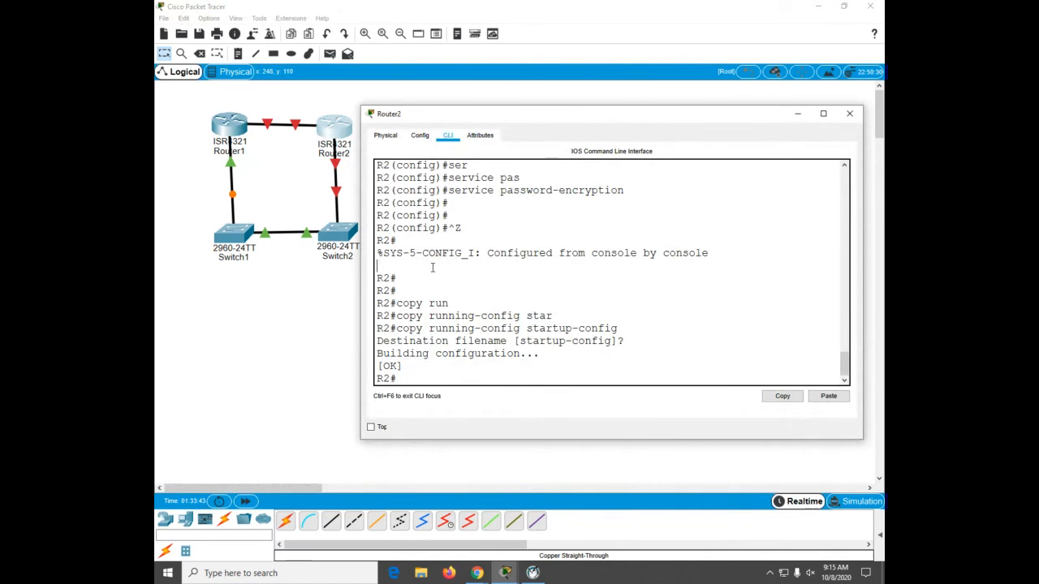
pyautogui.write('conf')
pyautogui.press('Tab')
pyautogui.write('5')
pyautogui.press('Return')
pyautogui.write('c')
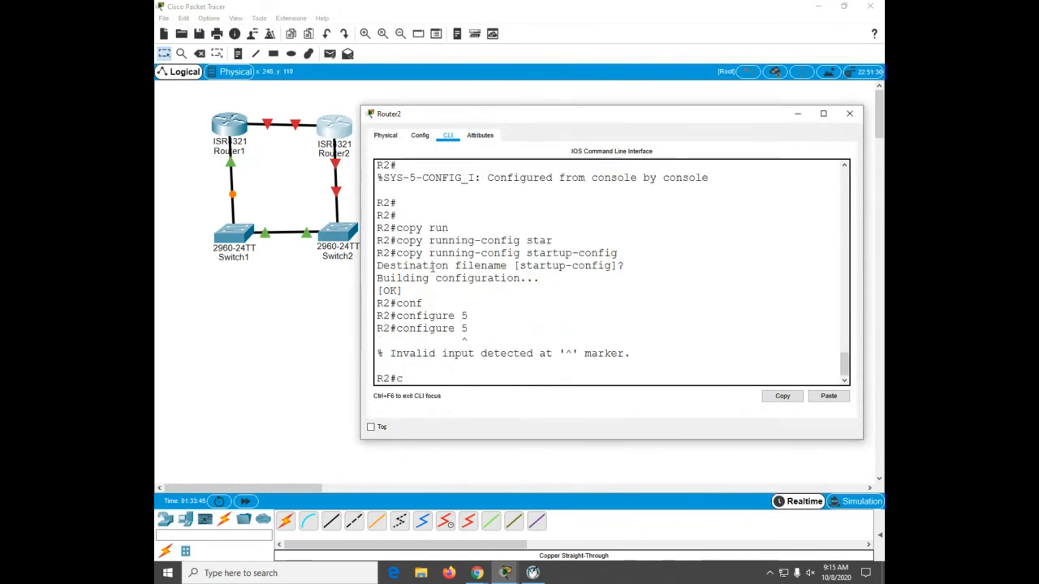
pyautogui.write('onf')
pyautogui.press('Tab')
pyautogui.write('t')
pyautogui.press('Tab')
pyautogui.press('Return')
pyautogui.write('iant')
pyautogui.press('Tab')
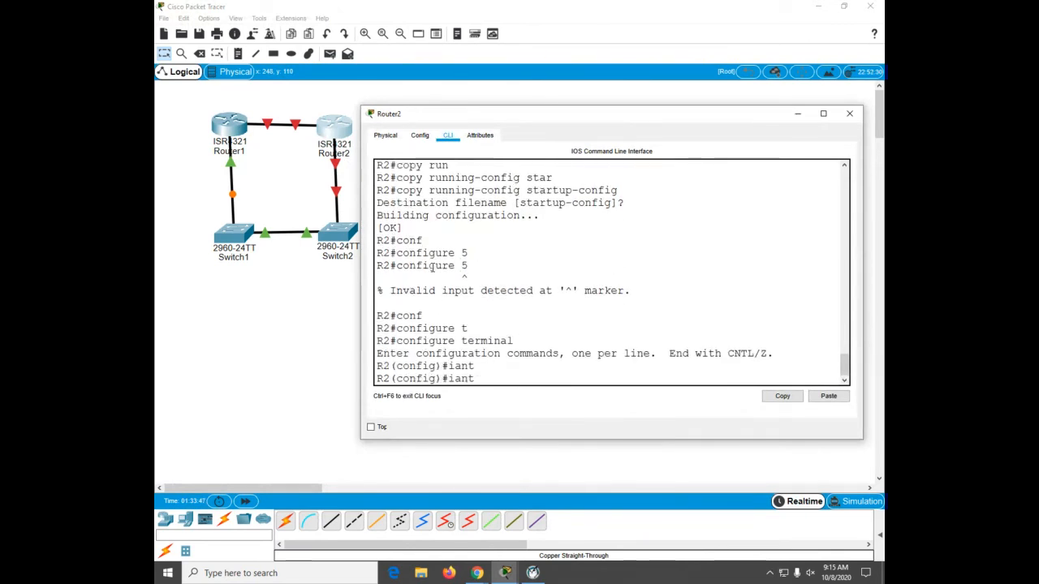
pyautogui.write('r')
pyautogui.press('Tab')
pyautogui.press('BackSpace')
pyautogui.press('BackSpace')
pyautogui.press('BackSpace')
pyautogui.press('BackSpace')
pyautogui.press('BackSpace')
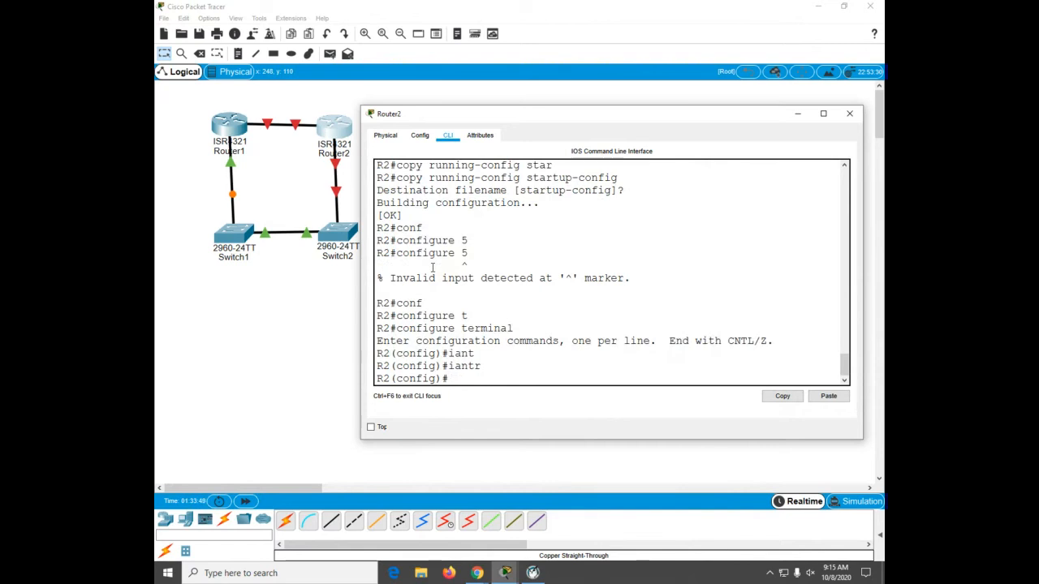
pyautogui.write('int')
pyautogui.press('Tab')
pyautogui.write('r')
pyautogui.press('Tab')
pyautogui.write('g')
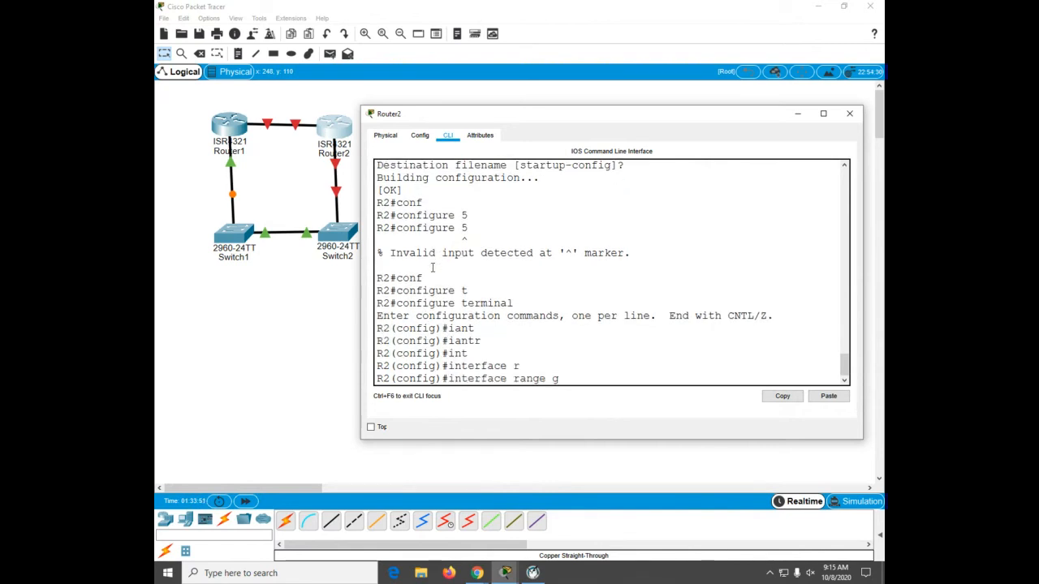
pyautogui.write('i')
pyautogui.press('Tab')
pyautogui.write('0/0/0-1')
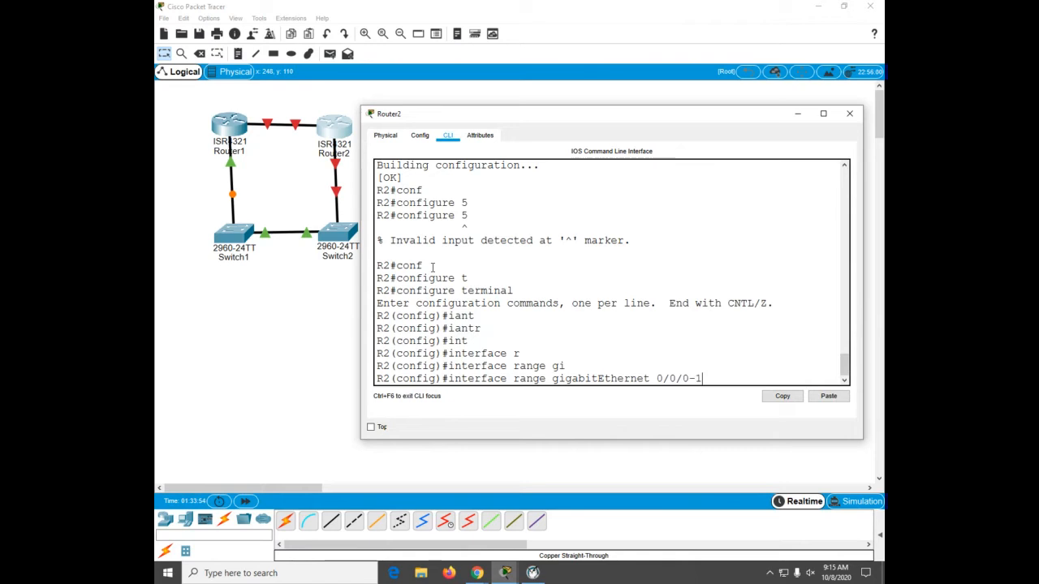
pyautogui.press('Return')
pyautogui.write('no sh')
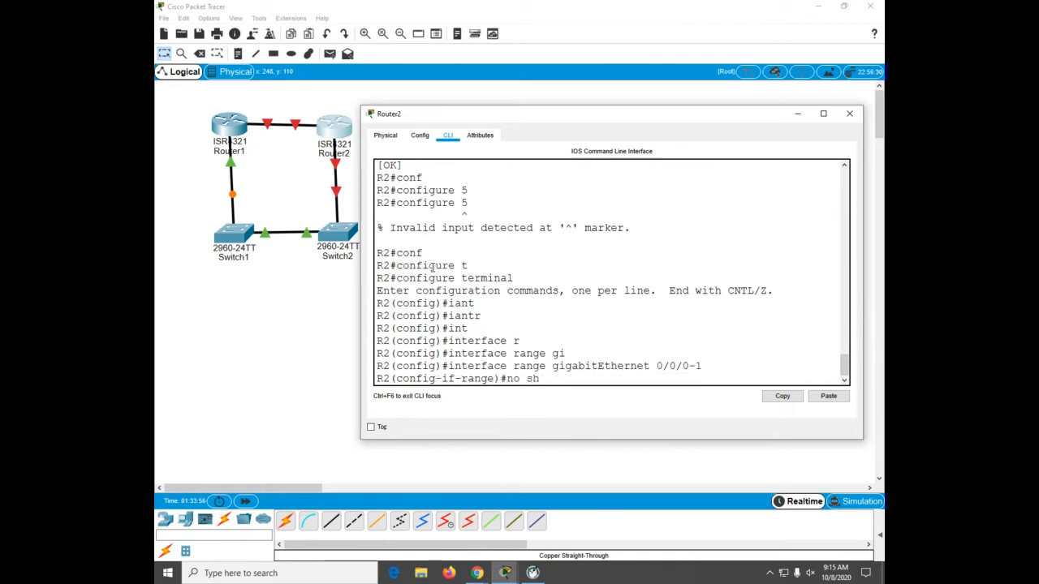
pyautogui.press('Return')
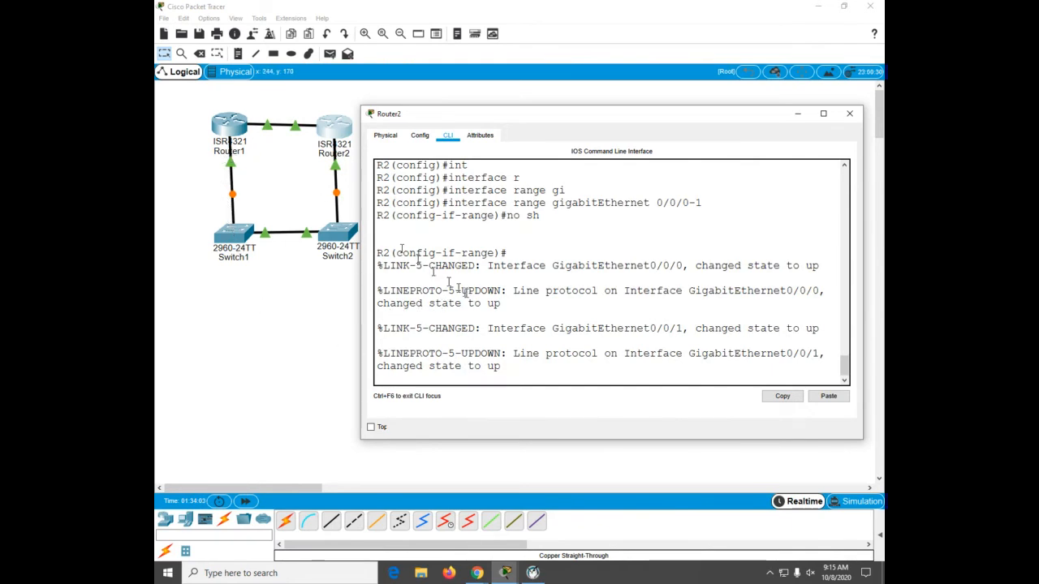
pyautogui.press('Return')
# Step: Display Router2's CDP neighbors, widen the CLI window, and run the command again
pyautogui.press('Return')
pyautogui.hotkey('ctrl', 'z')
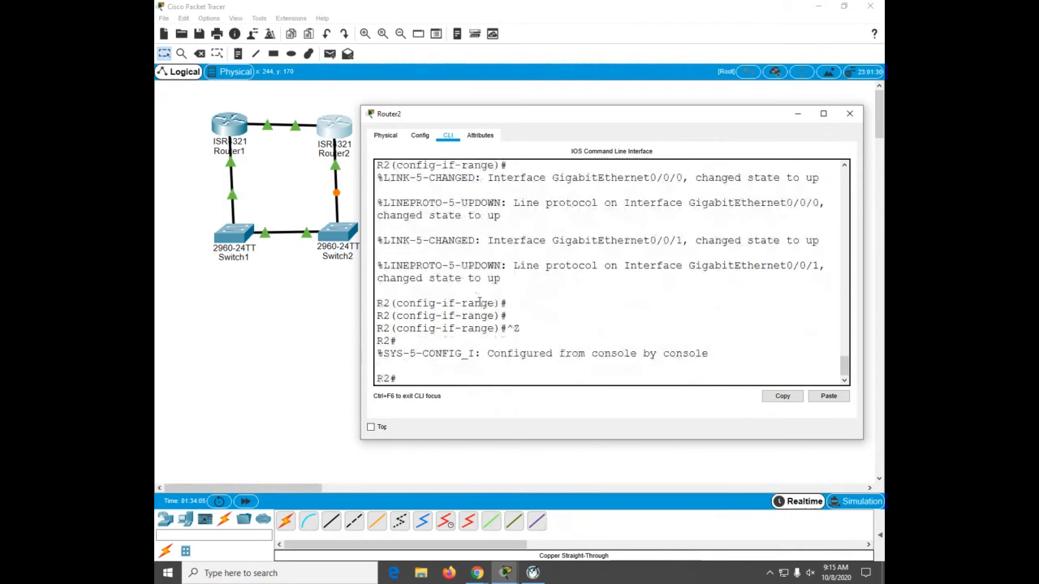
pyautogui.press('Return')
pyautogui.press('Return')
pyautogui.press('Return')
pyautogui.press('Return')
pyautogui.press('Return')
pyautogui.press('Return')
pyautogui.press('Return')
pyautogui.press('Return')
pyautogui.press('Return')
pyautogui.press('Return')
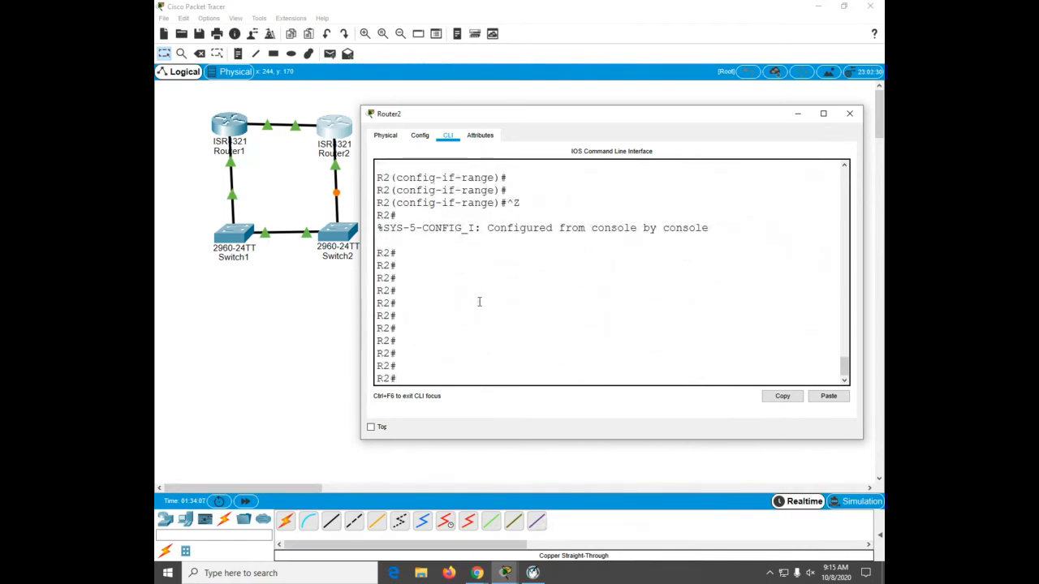
pyautogui.write('sh')
pyautogui.press('Tab')
pyautogui.write('cdp n')
pyautogui.press('Tab')
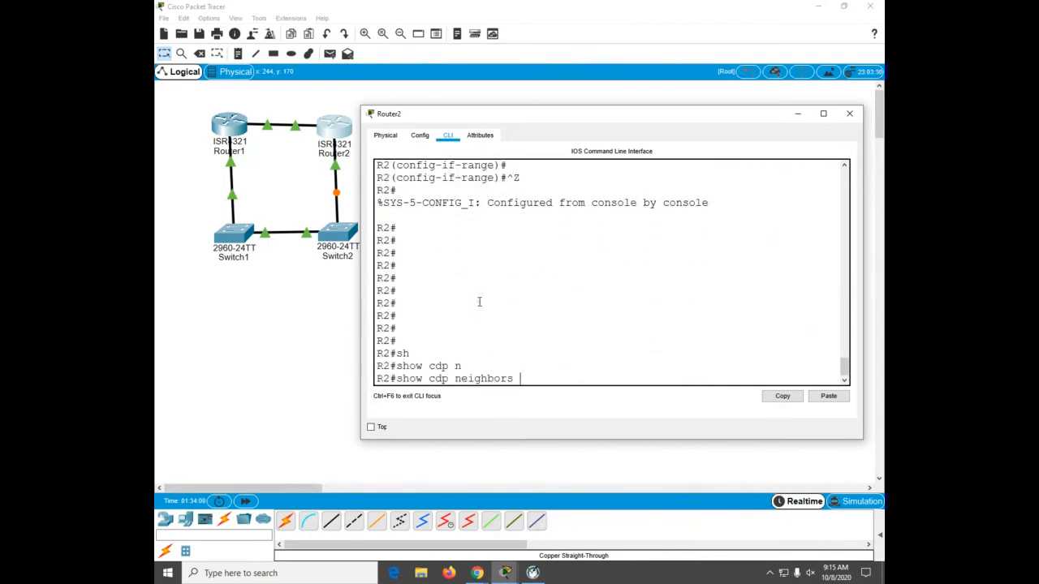
pyautogui.press('Return')
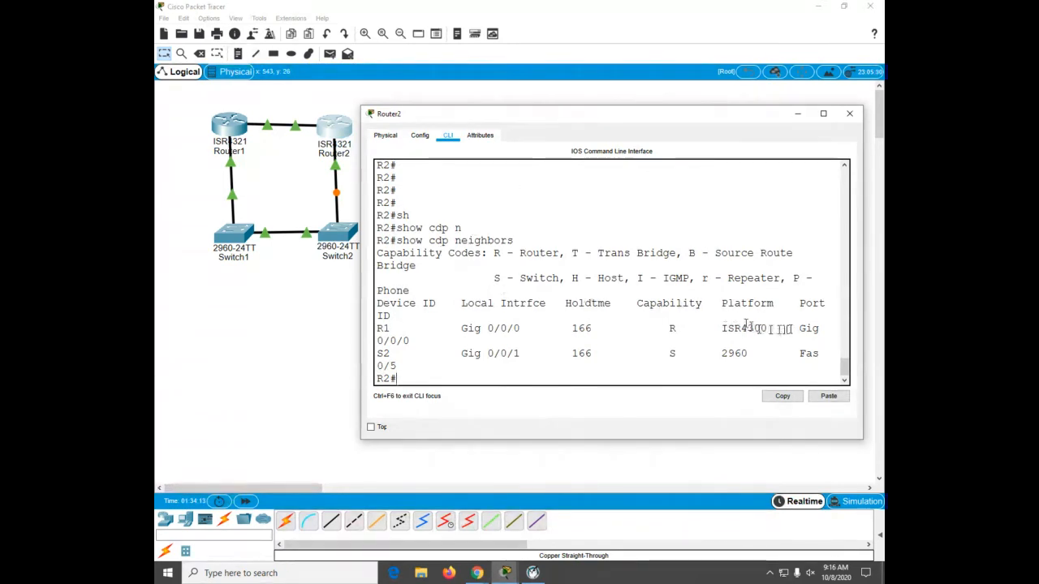
pyautogui.moveTo(865, 309); pyautogui.dragTo(880, 310)
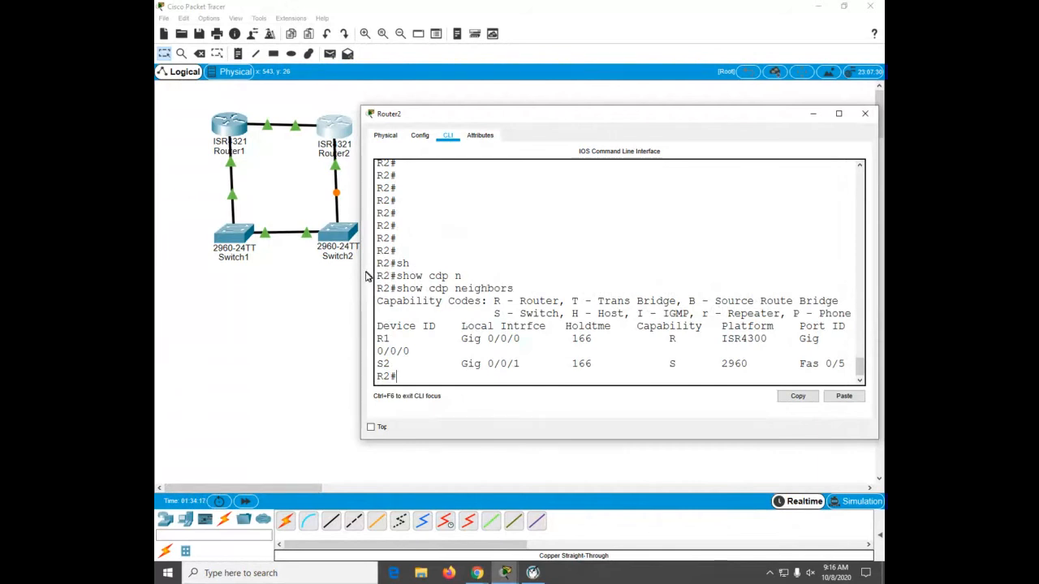
pyautogui.moveTo(358, 274); pyautogui.dragTo(341, 274)
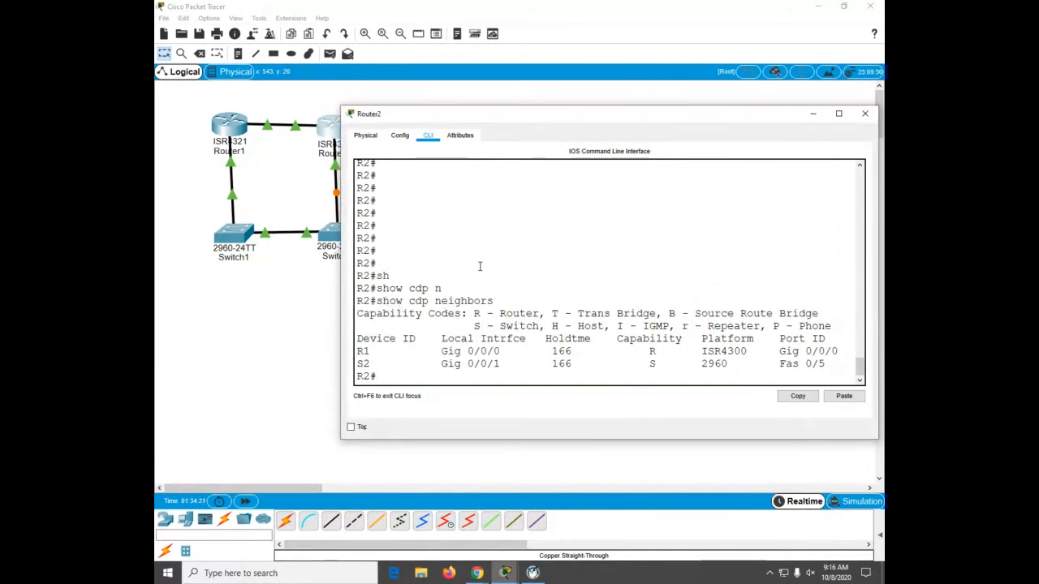
pyautogui.press('Up')
pyautogui.press('Return')
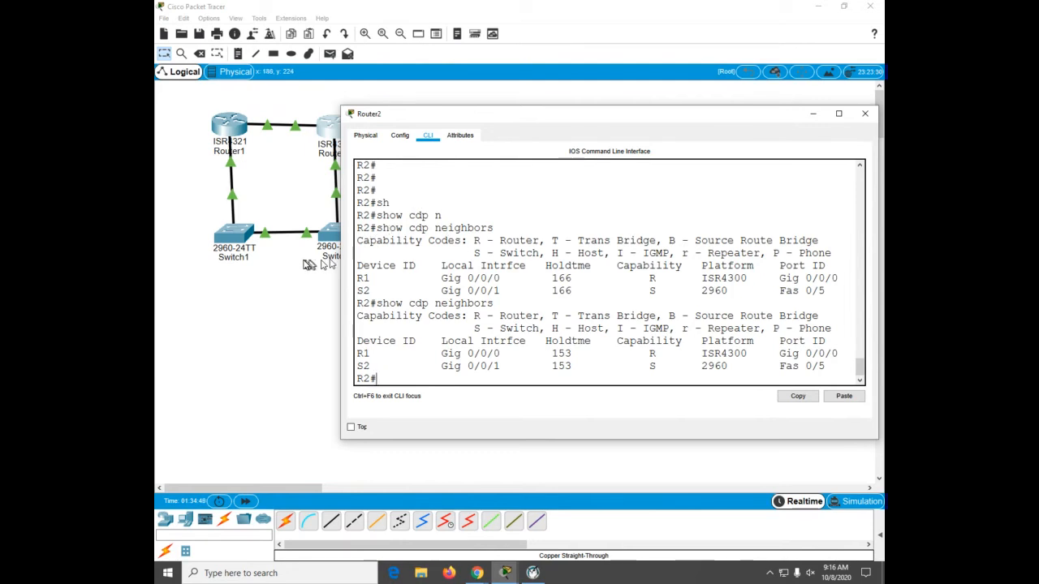
# Step: Switch to Switch1's command line and display its CDP neighbors, widening the window to read them
pyautogui.click(238, 242)
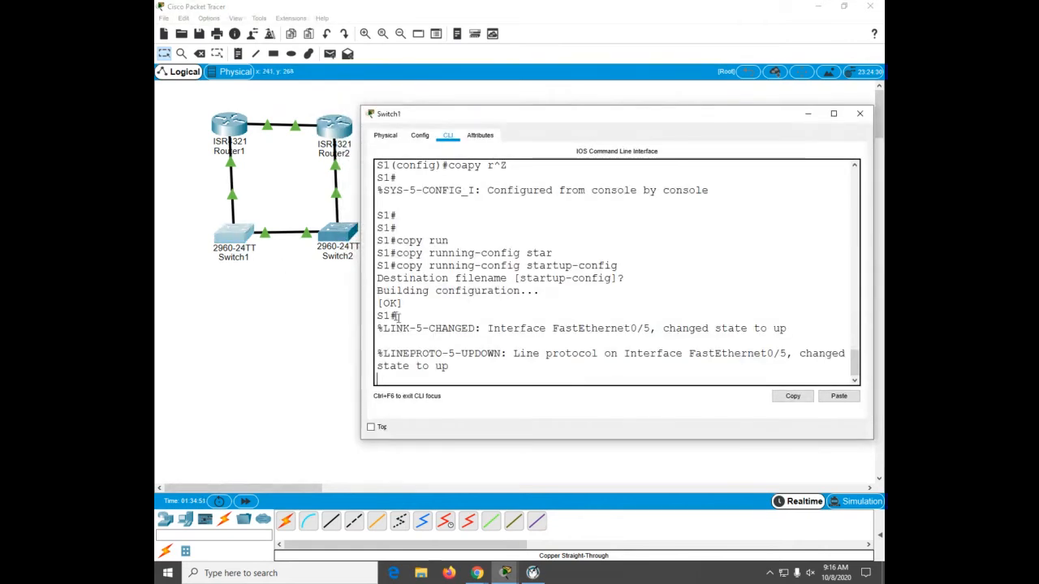
pyautogui.press('Return')
pyautogui.press('Return')
pyautogui.press('Return')
pyautogui.press('Return')
pyautogui.press('Return')
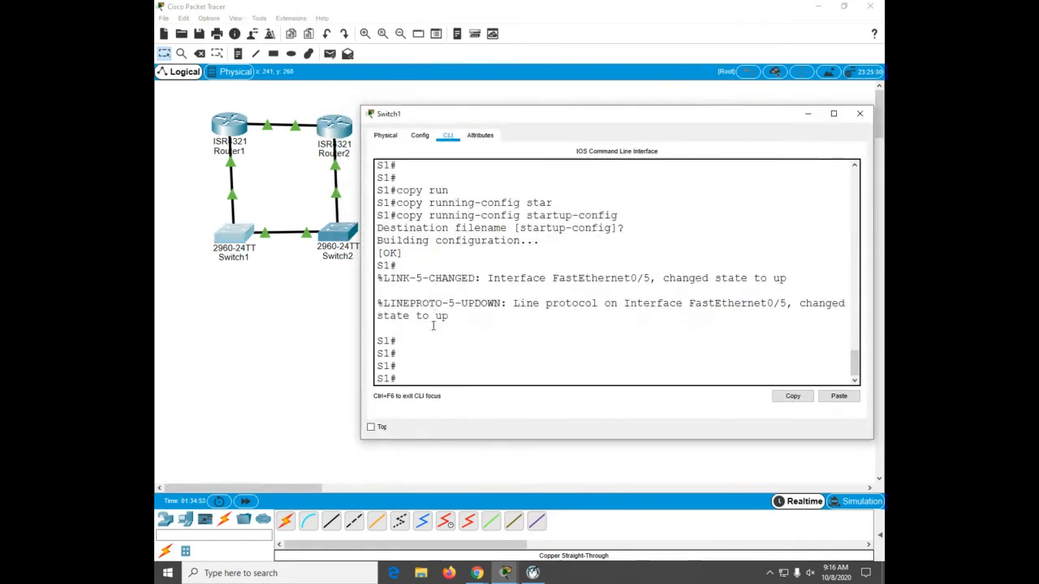
pyautogui.write('sh')
pyautogui.press('Tab')
pyautogui.write('cdp n')
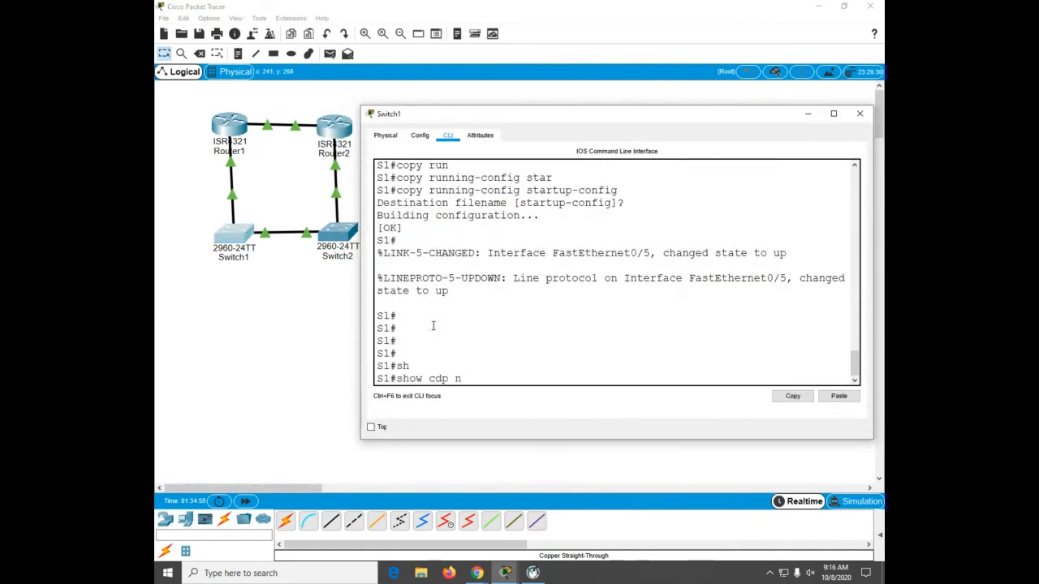
pyautogui.press('Tab')
pyautogui.press('Return')
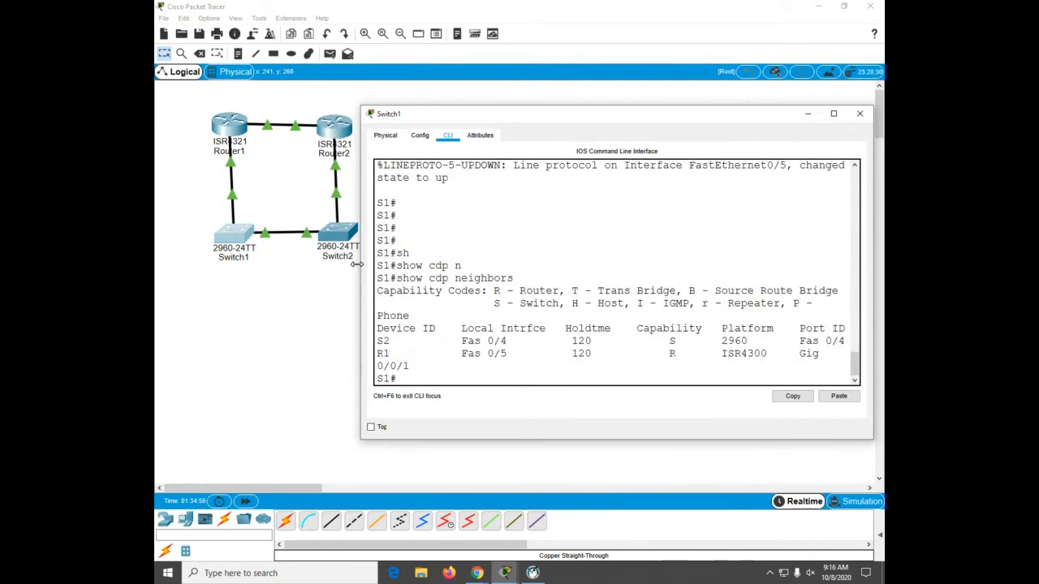
pyautogui.moveTo(358, 263); pyautogui.dragTo(336, 263)
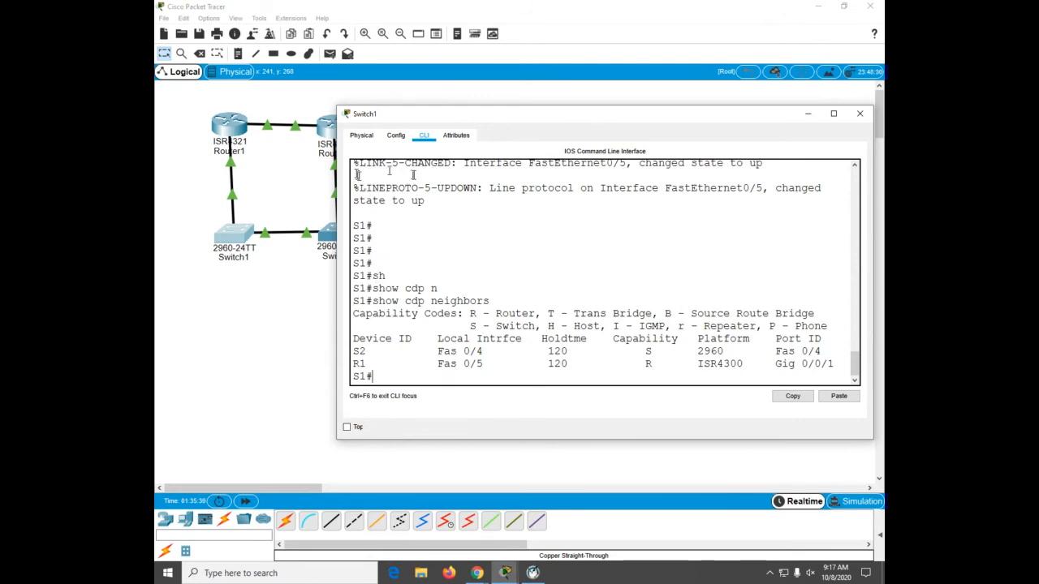
# Step: Open Router1's command line window
pyautogui.click(221, 126)
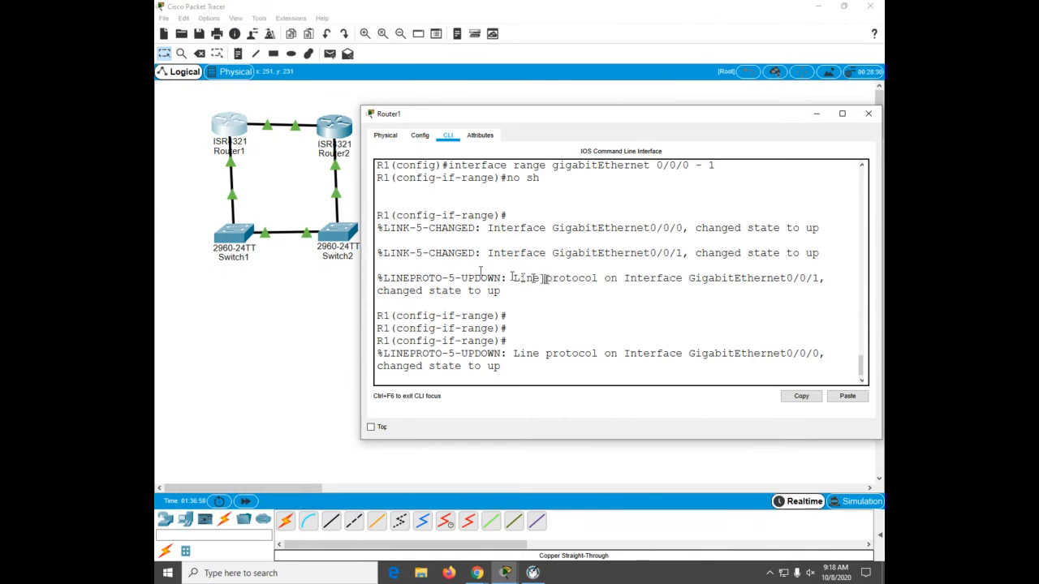
# Step: Leave Router1's interface range configuration and return to privileged EXEC mode
pyautogui.press('Return')
pyautogui.press('Return')
pyautogui.press('Return')
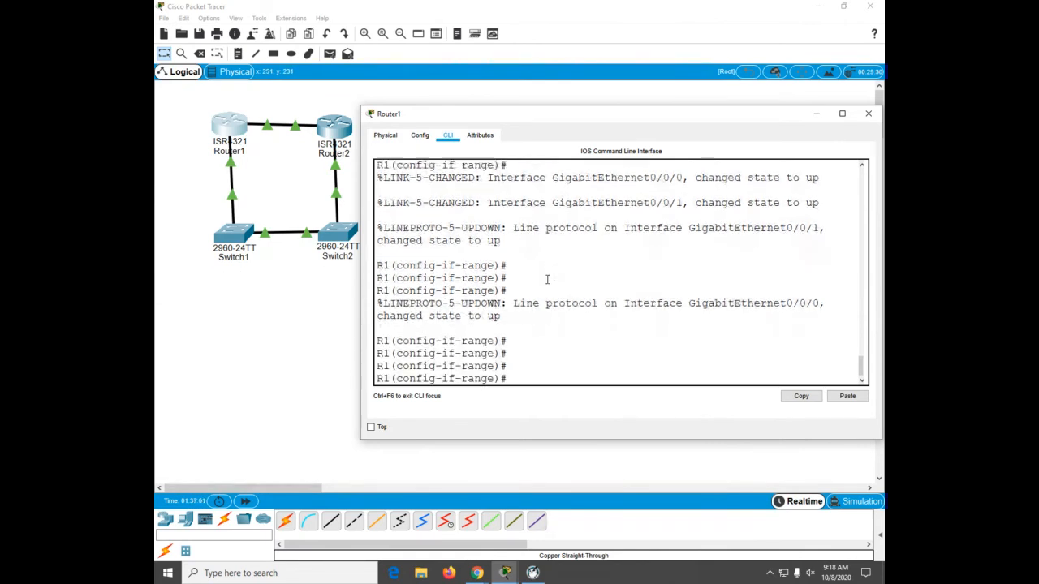
pyautogui.hotkey('ctrl', 'z')
pyautogui.press('Return')
pyautogui.press('Return')
pyautogui.press('Return')
pyautogui.press('Return')
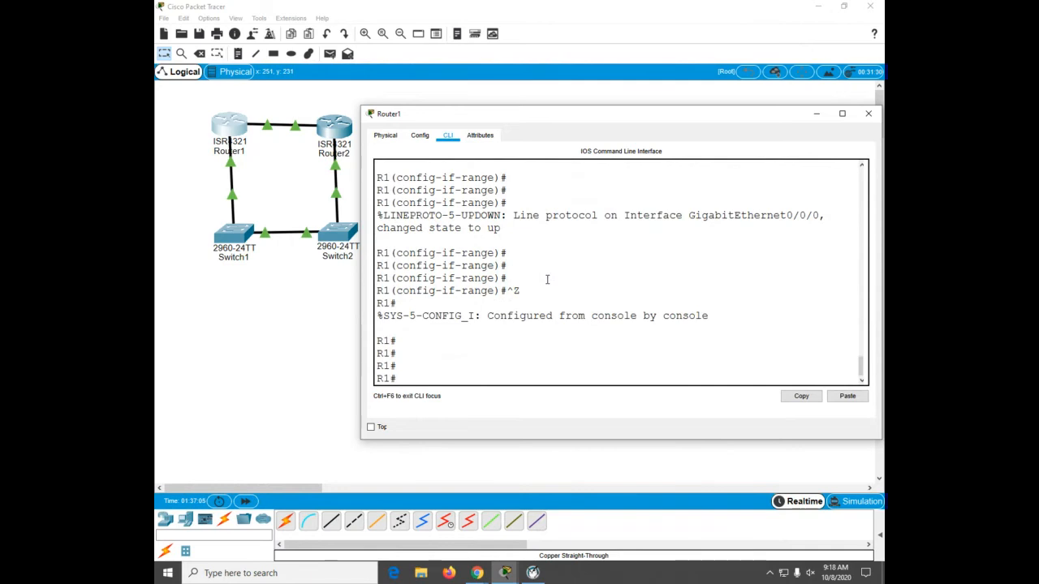
# Step: Enter global configuration and assign GigabitEthernet 0/0/0 the address 172.16.1.1 with mask 255.255.255.0
pyautogui.write('conf')
pyautogui.press('Tab')
pyautogui.write('t')
pyautogui.press('Tab')
pyautogui.press('Return')
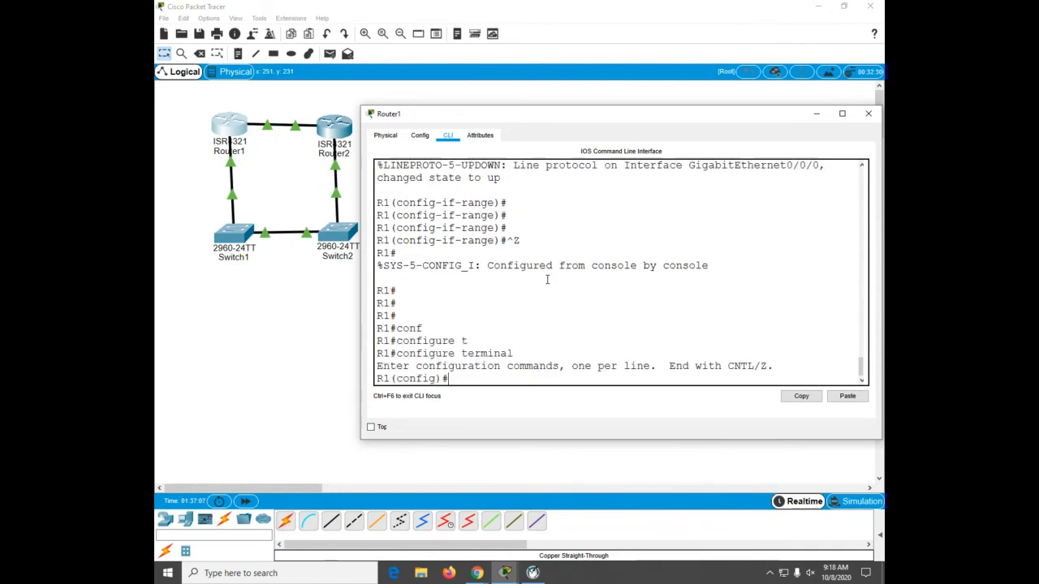
pyautogui.write('int')
pyautogui.press('Tab')
pyautogui.write('g0/0/0')
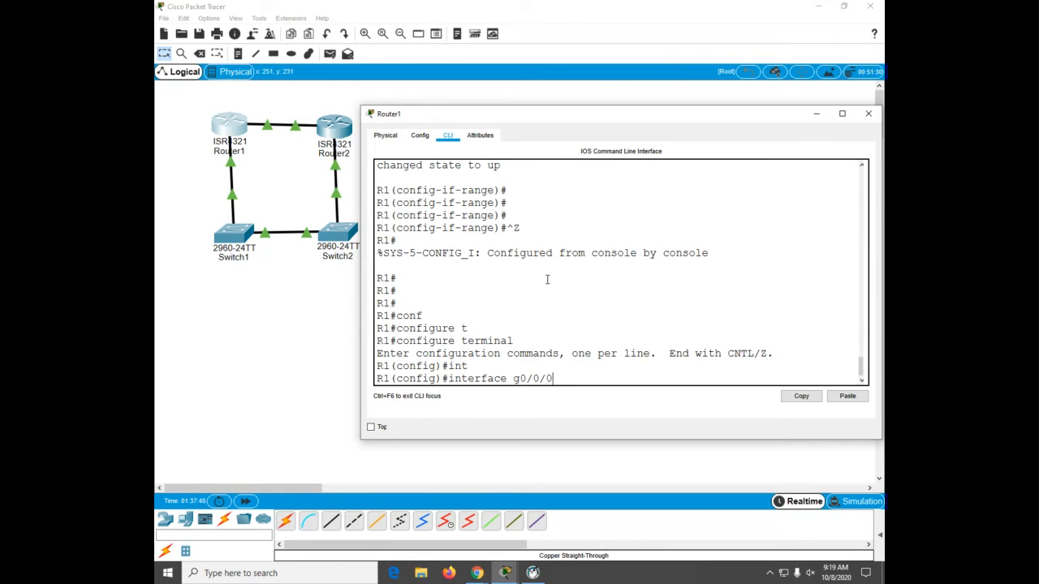
pyautogui.press('Return')
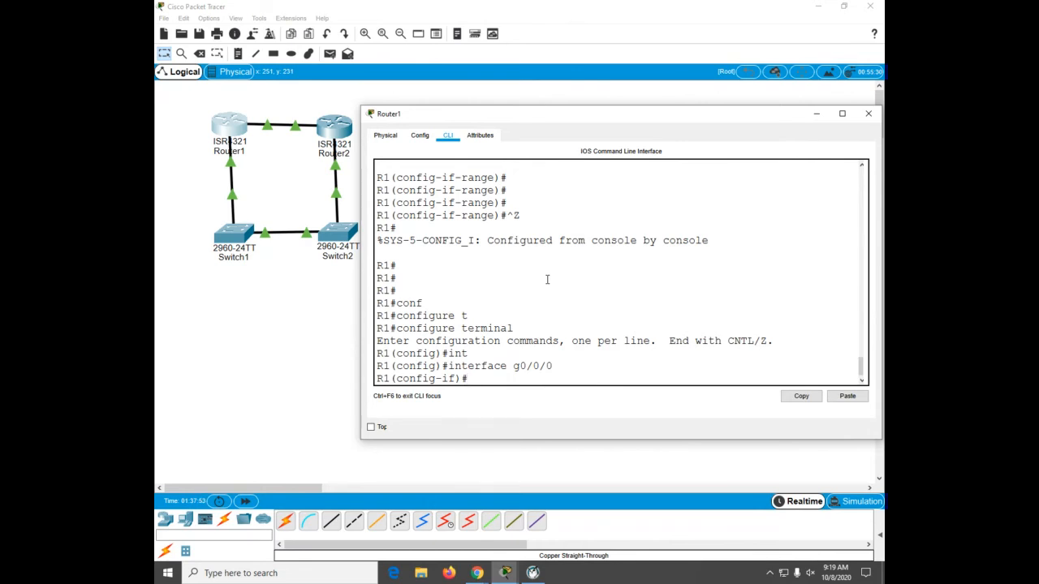
pyautogui.write('ip add')
pyautogui.press('Tab')
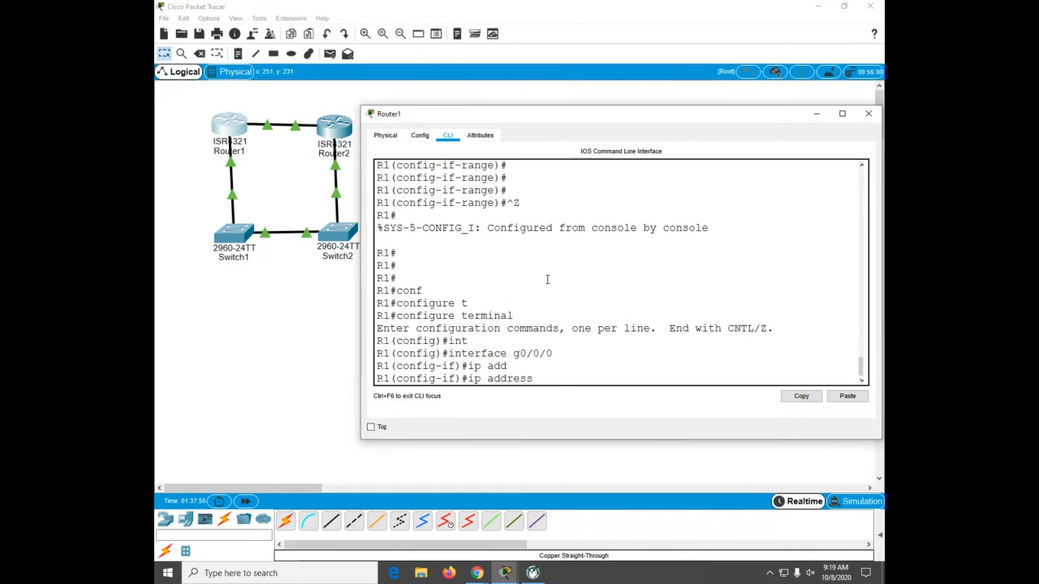
pyautogui.write('172.16.1.1 255.25')
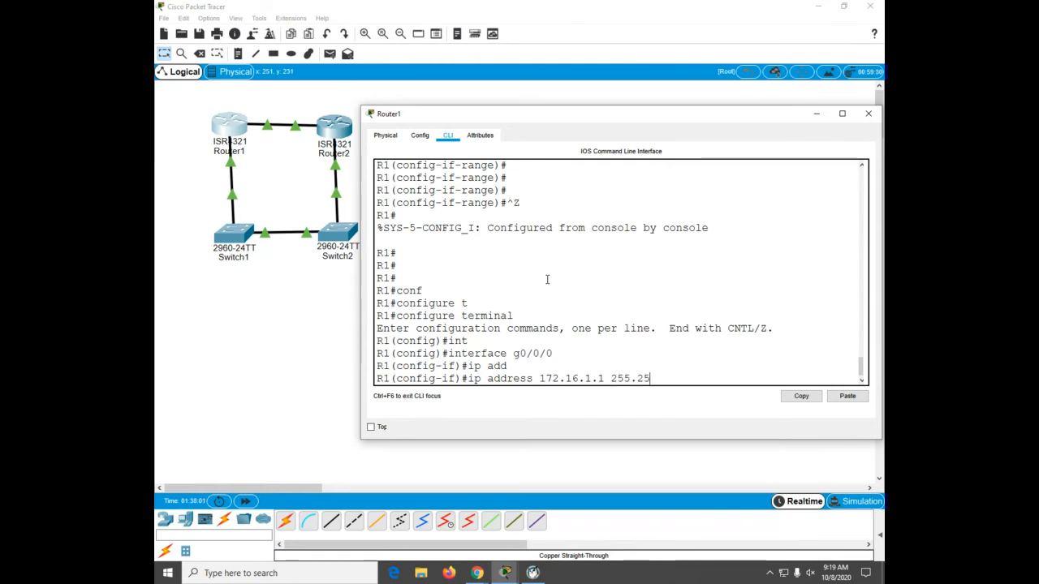
pyautogui.write('5.255.0')
pyautogui.press('Return')
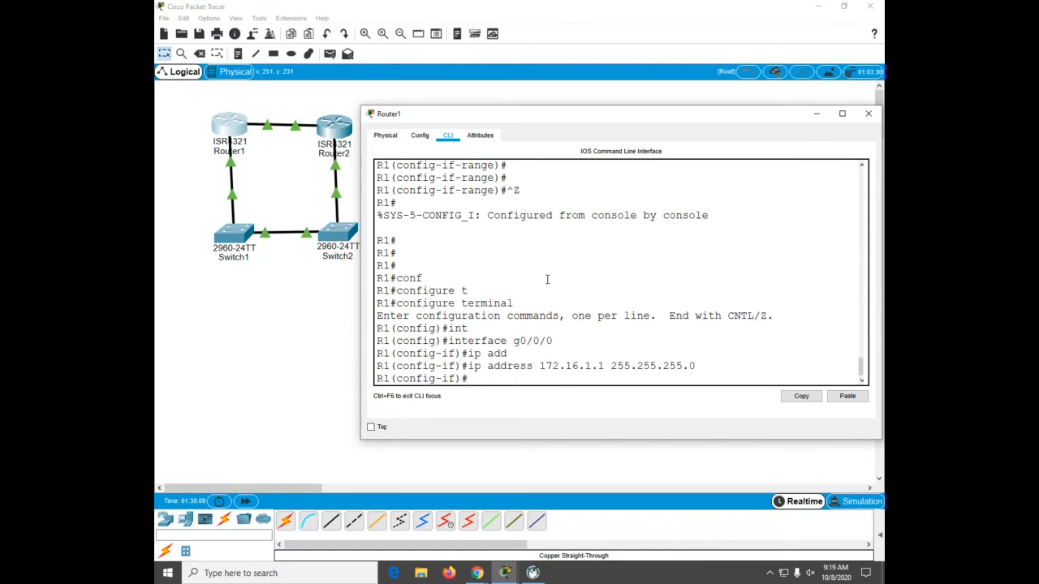
# Step: Assign interface GigabitEthernet 0/0/1 the address 192.168.1.1 with mask 255.255.255.0
pyautogui.write('int g0/0/1')
pyautogui.press('Return')
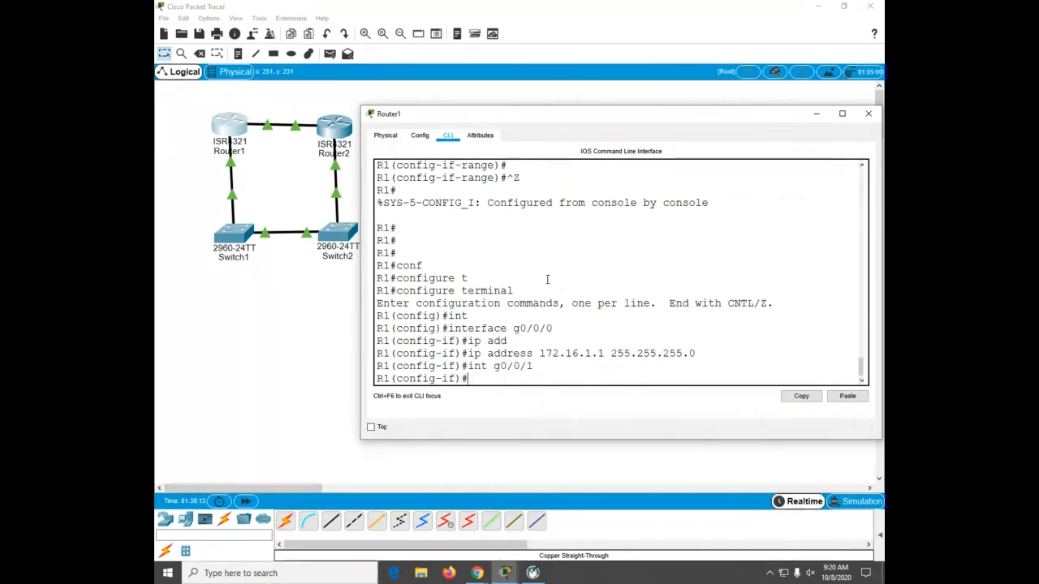
pyautogui.write('ip add')
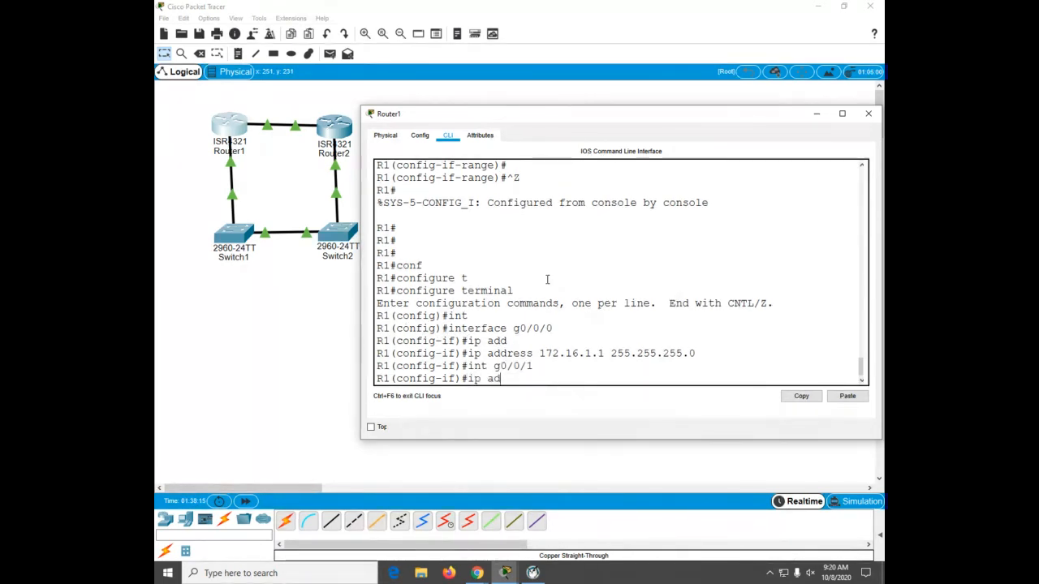
pyautogui.press('Tab')
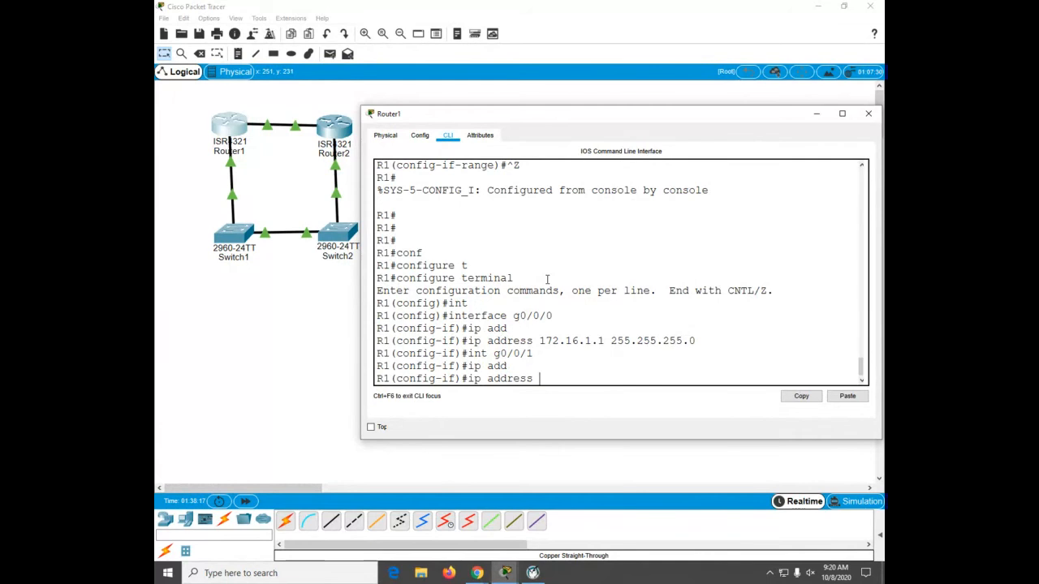
pyautogui.write('2.168.1.1 255.255.255.0')
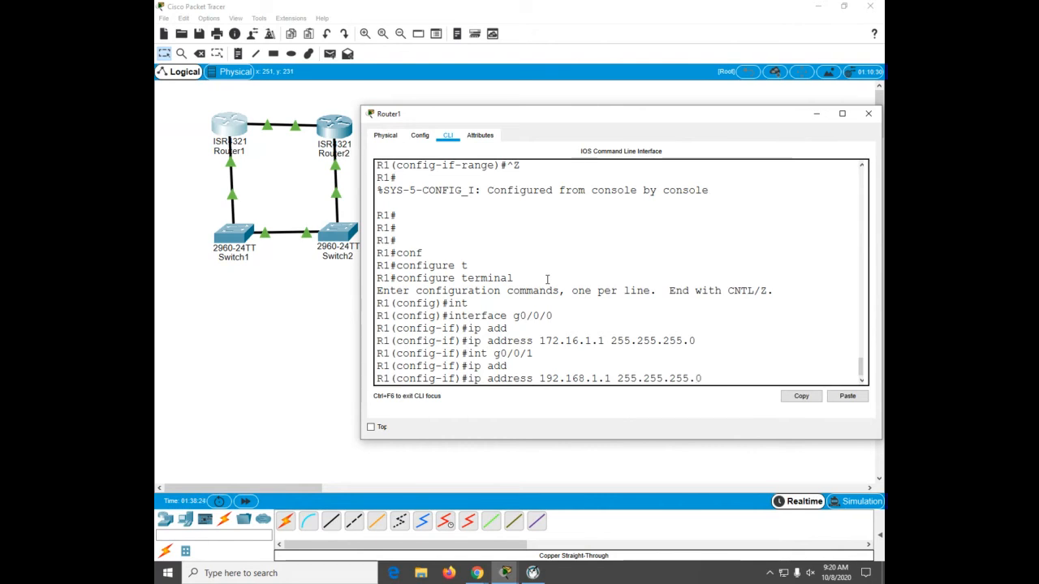
pyautogui.press('Return')
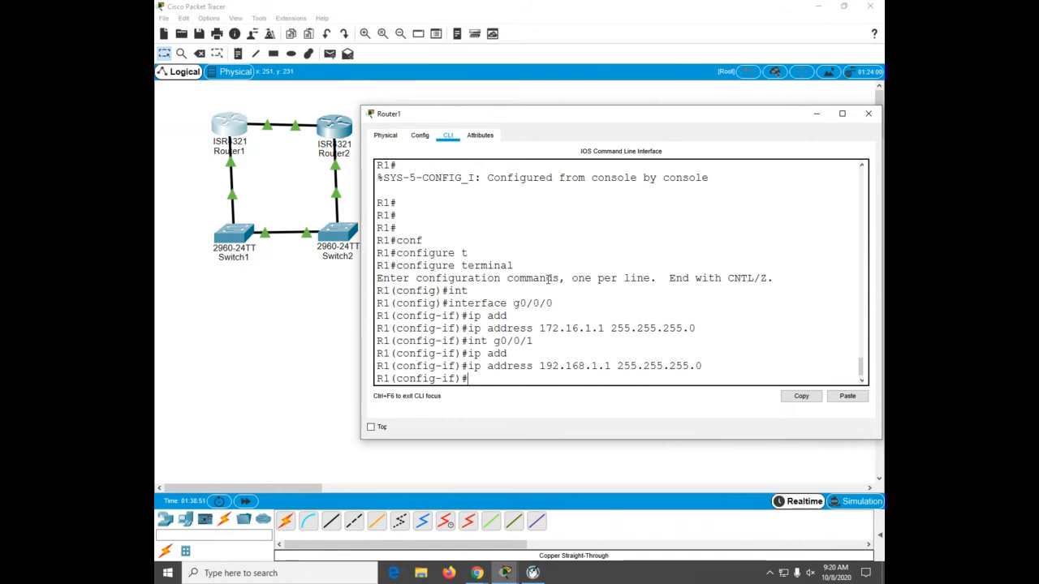
# Step: Return to privileged EXEC mode and display the brief IP interface summary on Router1
pyautogui.hotkey('ctrl', 'z')
pyautogui.press('Return')
pyautogui.press('Return')
pyautogui.press('Return')
pyautogui.press('Return')
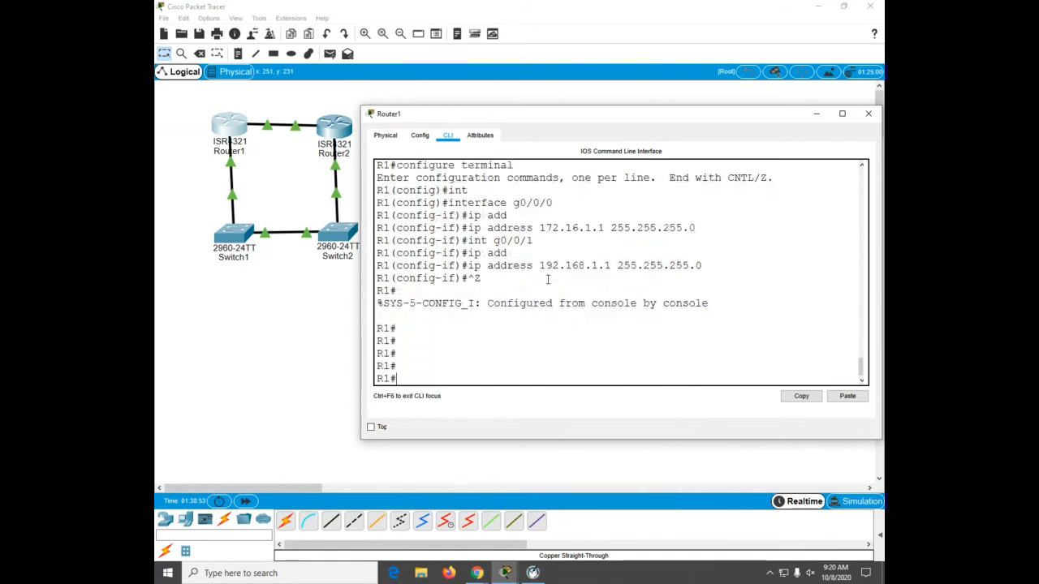
pyautogui.write('sh')
pyautogui.press('Tab')
pyautogui.write('ip int')
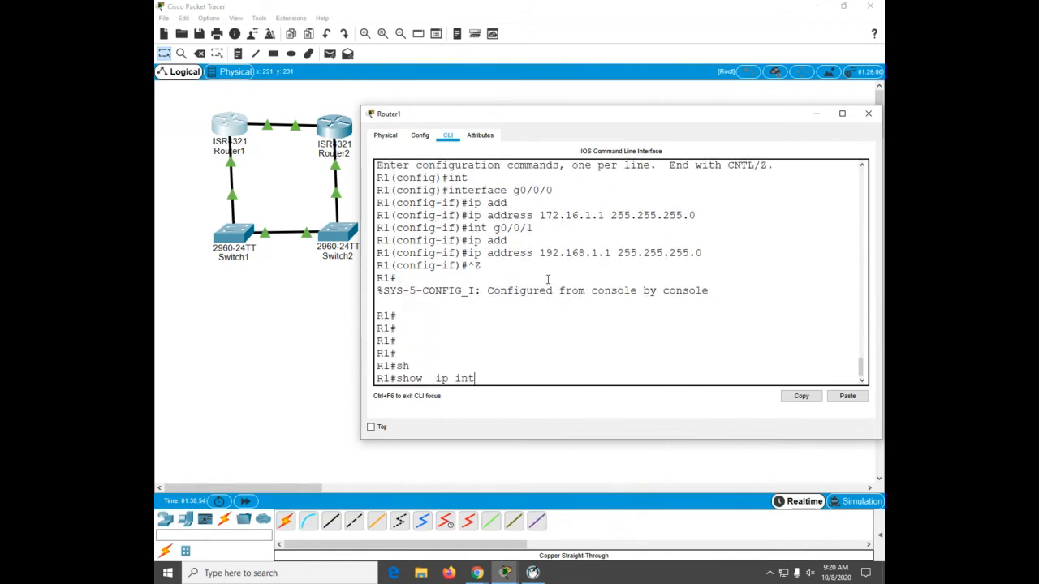
pyautogui.press('Tab')
pyautogui.write('br')
pyautogui.press('Tab')
pyautogui.press('Return')
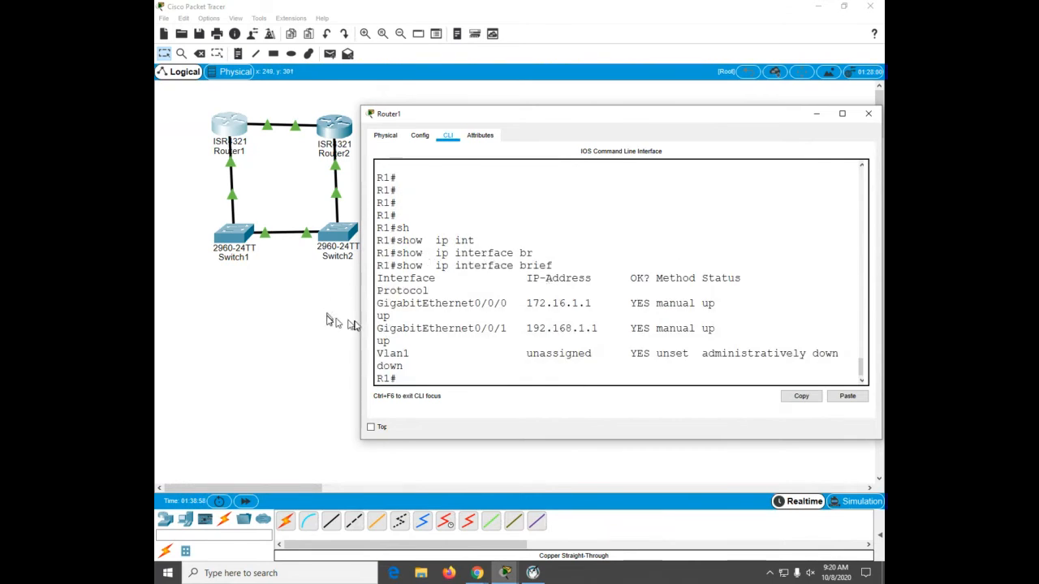
# Step: Display Router1's interface protocol status with show protocols
pyautogui.moveTo(361, 322); pyautogui.dragTo(335, 316)
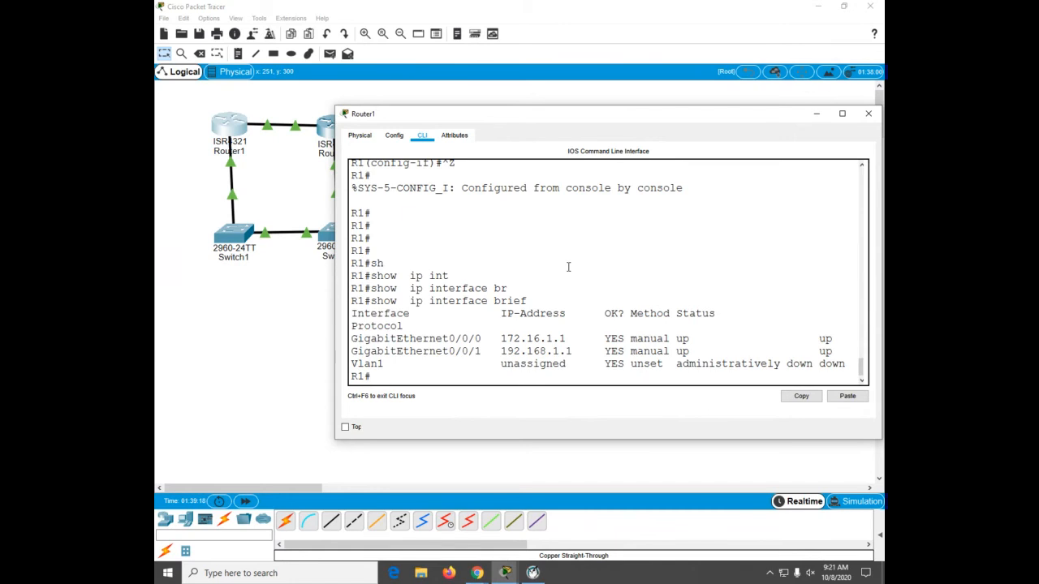
pyautogui.write('sh')
pyautogui.press('Tab')
pyautogui.write('prot')
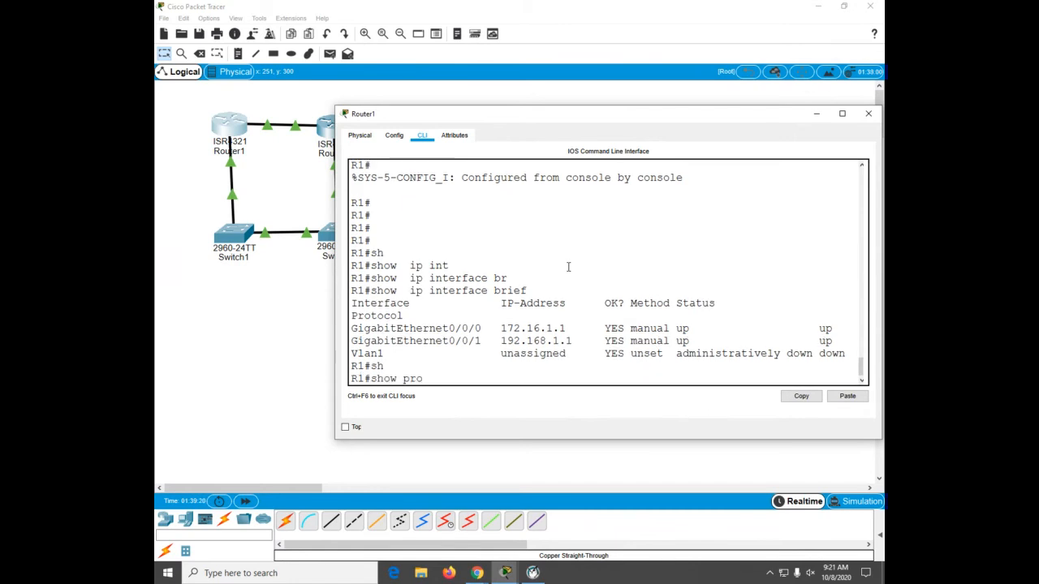
pyautogui.press('Tab')
pyautogui.press('Return')
pyautogui.press('Return')
pyautogui.press('Return')
pyautogui.press('Return')
pyautogui.press('Return')
pyautogui.press('Return')
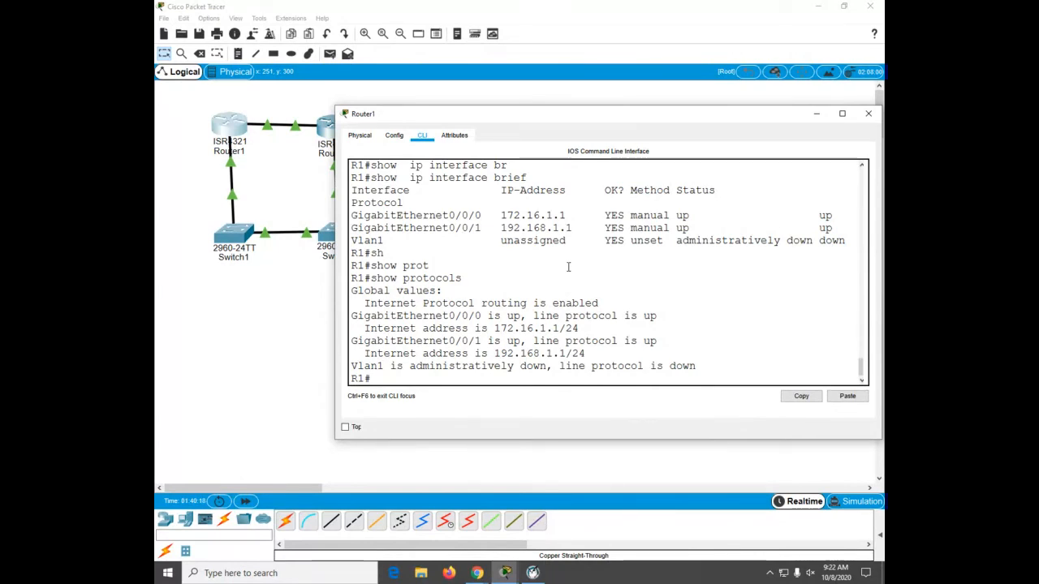
# Step: Enter global configuration, create interface Loopback 1 and assign it 10.1.0.1 with mask 255.255.255.0
pyautogui.click(569, 267)
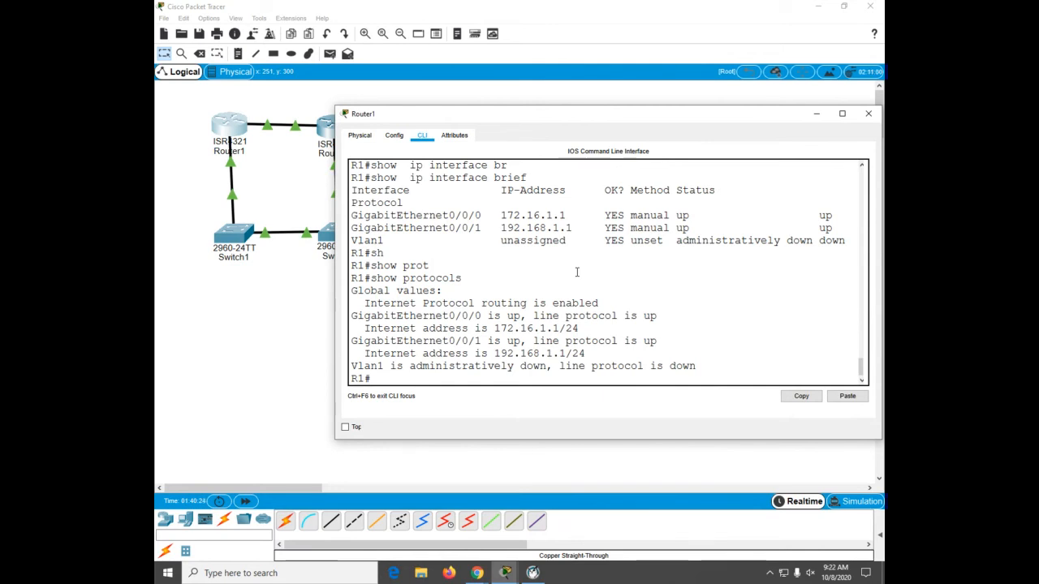
pyautogui.write('conf')
pyautogui.press('Tab')
pyautogui.write('t')
pyautogui.press('Tab')
pyautogui.press('Return')
pyautogui.write('in')
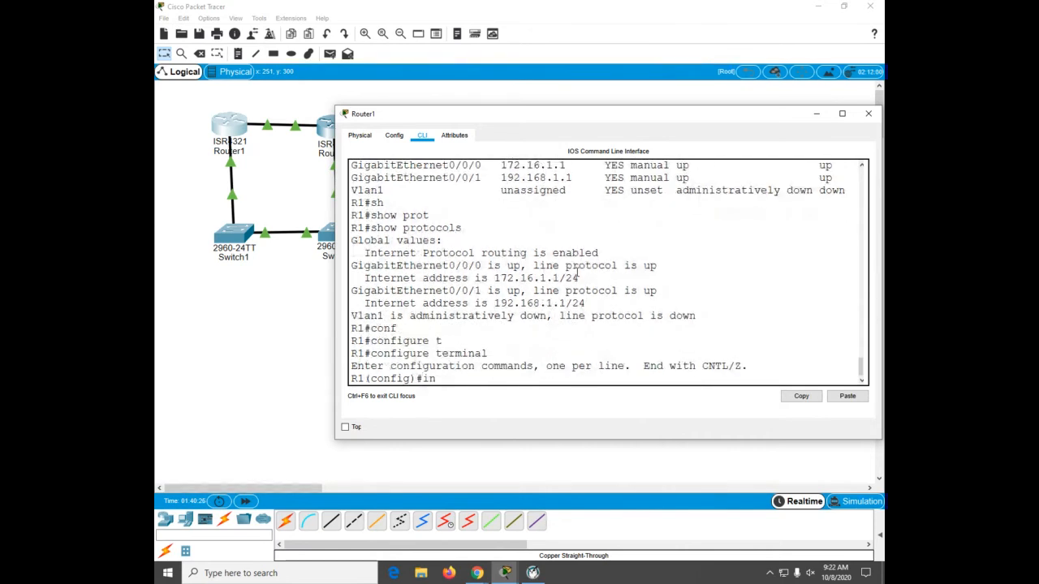
pyautogui.write('t lo')
pyautogui.press('Tab')
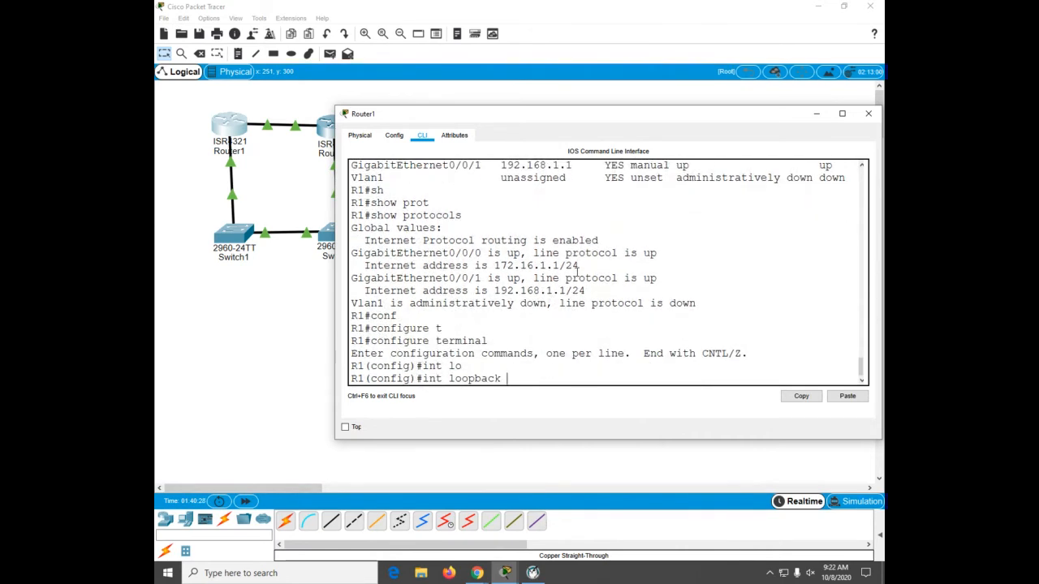
pyautogui.write('1')
pyautogui.press('Return')
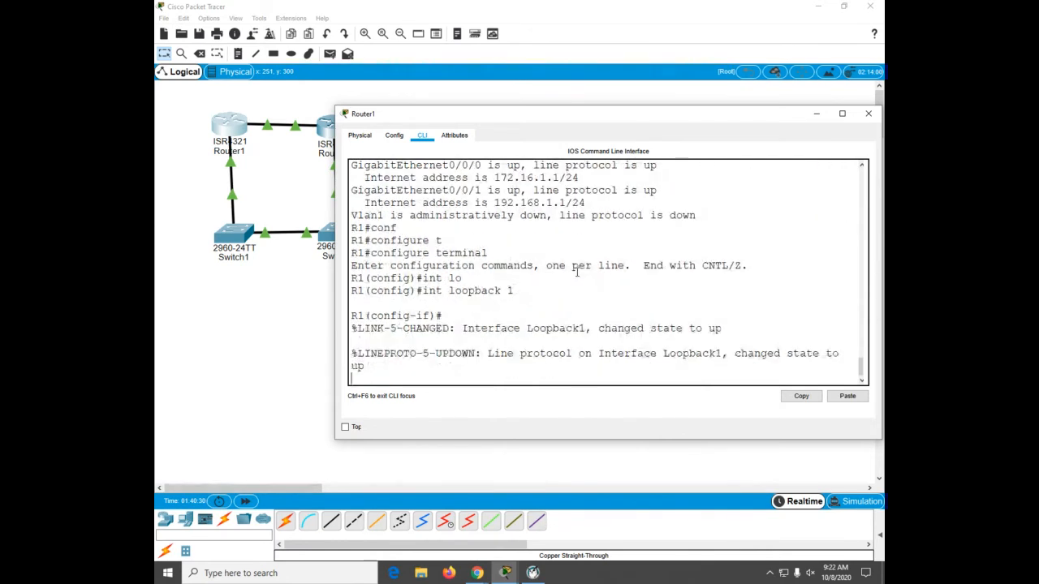
pyautogui.press('Return')
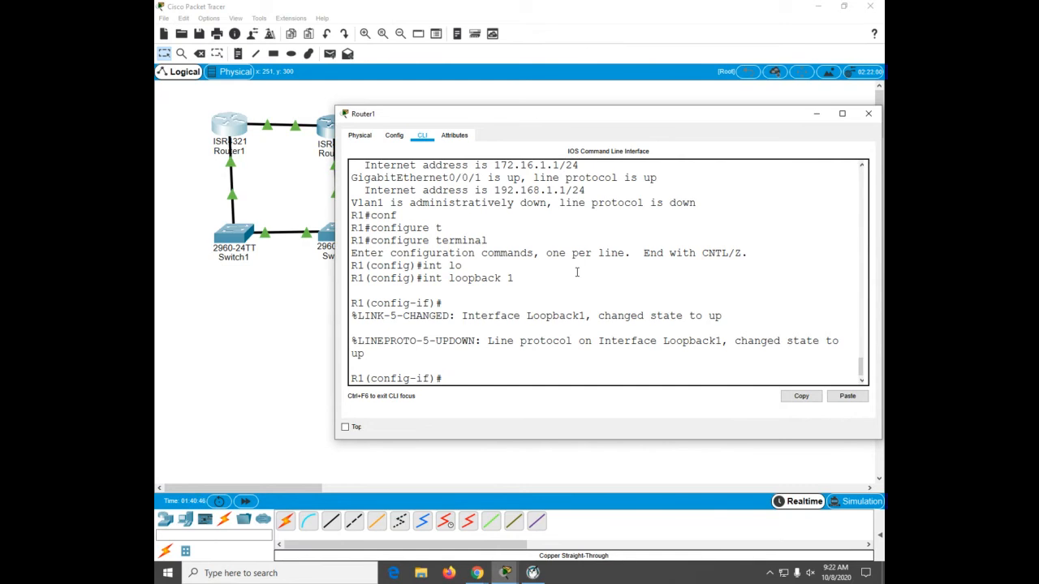
pyautogui.write('ip add')
pyautogui.press('Tab')
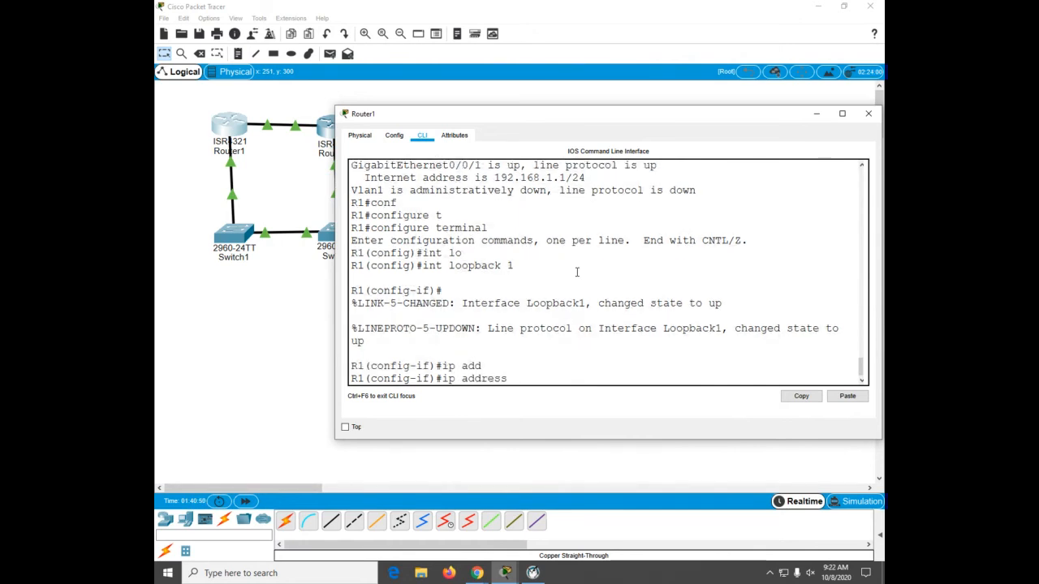
pyautogui.write('10.1.0.1 255.255.255.')
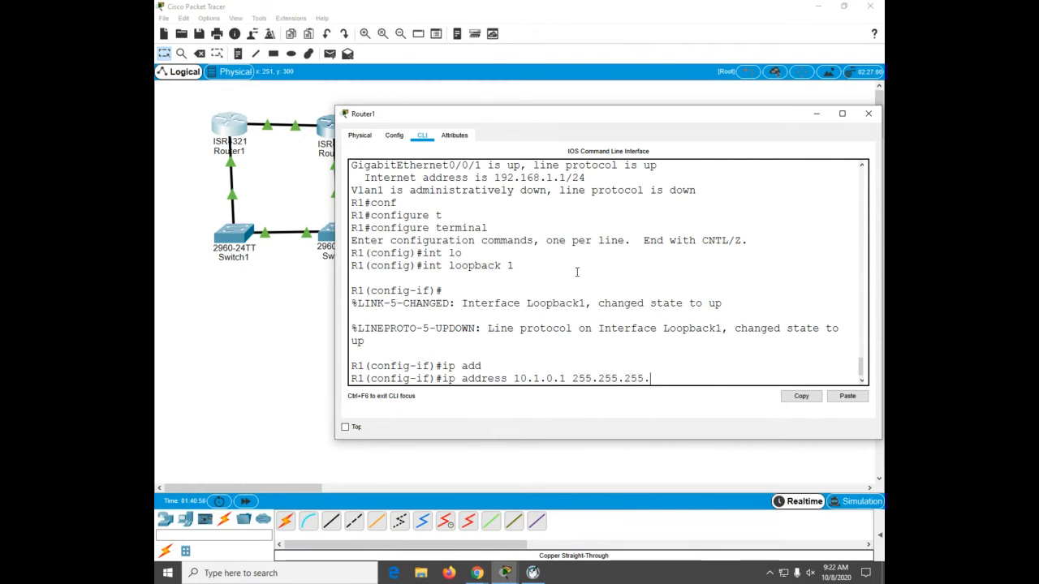
pyautogui.write('0')
pyautogui.press('Return')
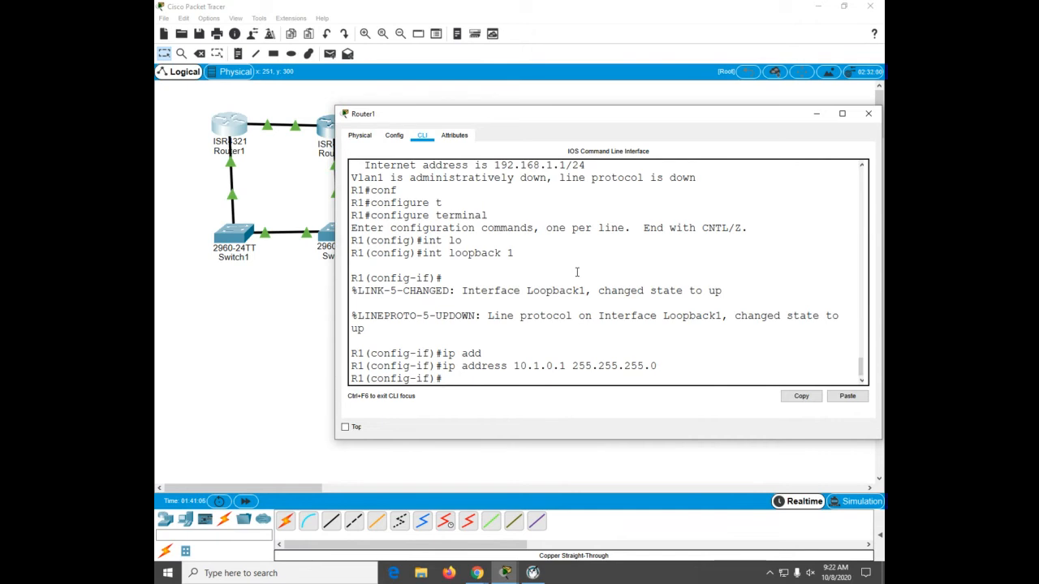
# Step: Create interface Loopback 2 with address 209.165.200.225 and mask 255.255.255.224, then return to privileged EXEC mode
pyautogui.write('int lo 2')
pyautogui.press('Return')
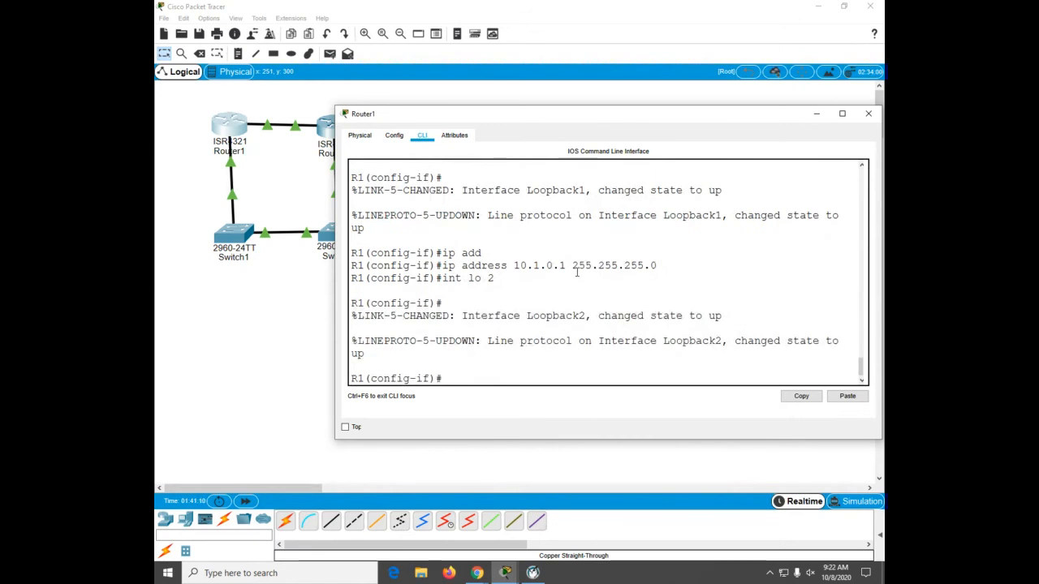
pyautogui.write('ip add')
pyautogui.press('Tab')
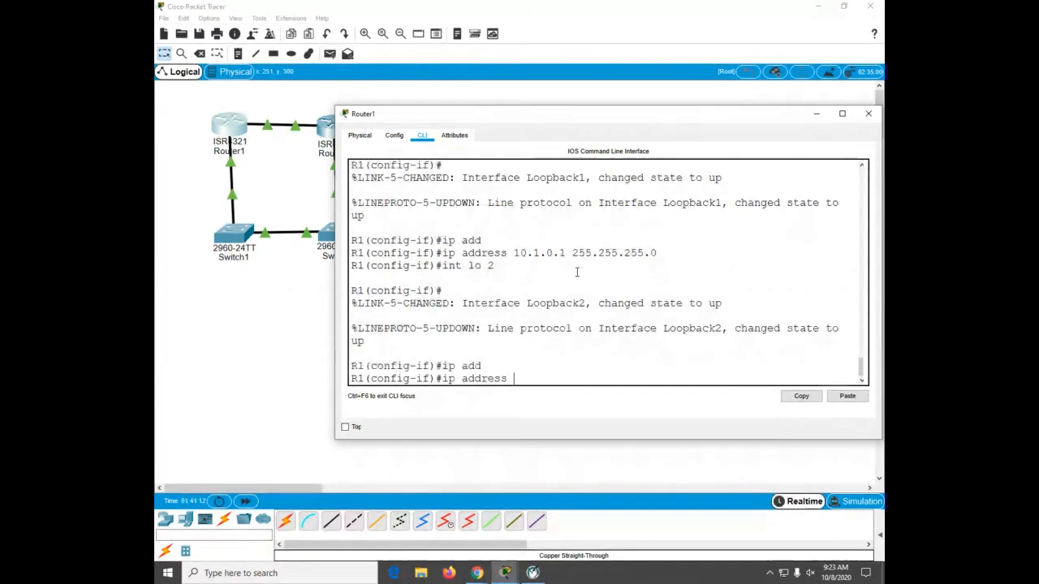
pyautogui.write('20')
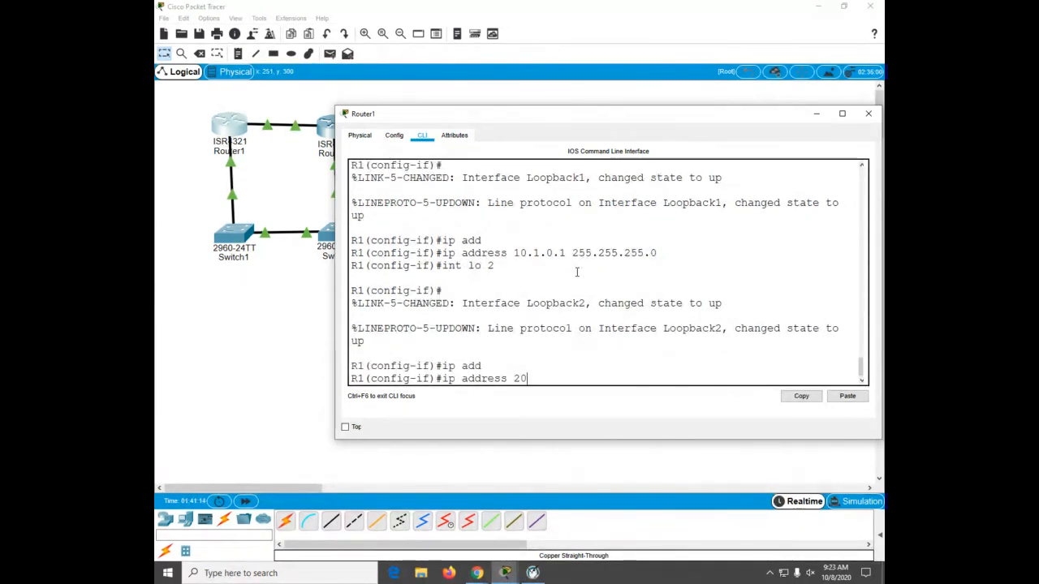
pyautogui.write('9.165')
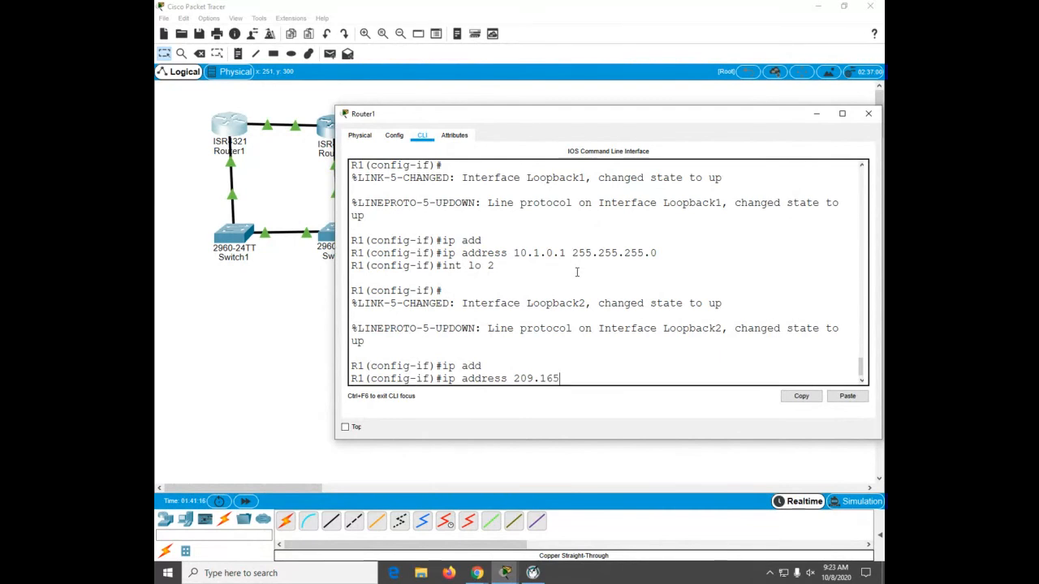
pyautogui.write('.200.225')
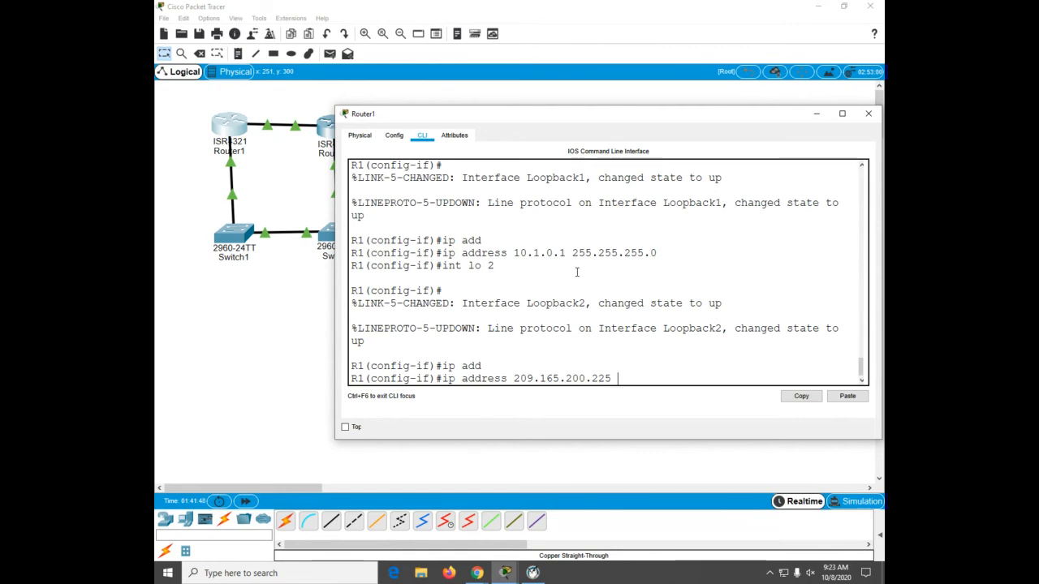
pyautogui.write('255.255.')
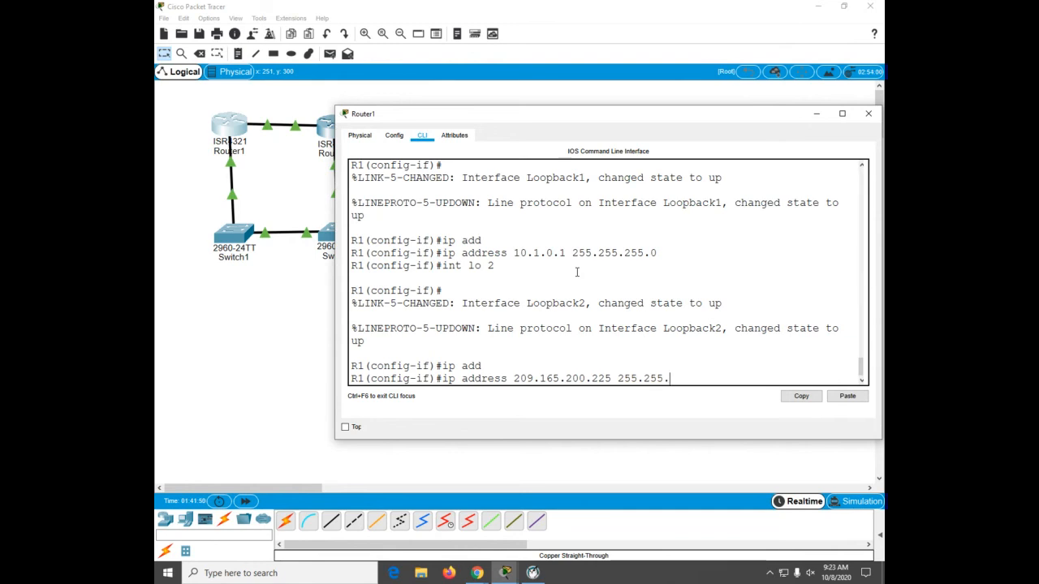
pyautogui.write('255.224')
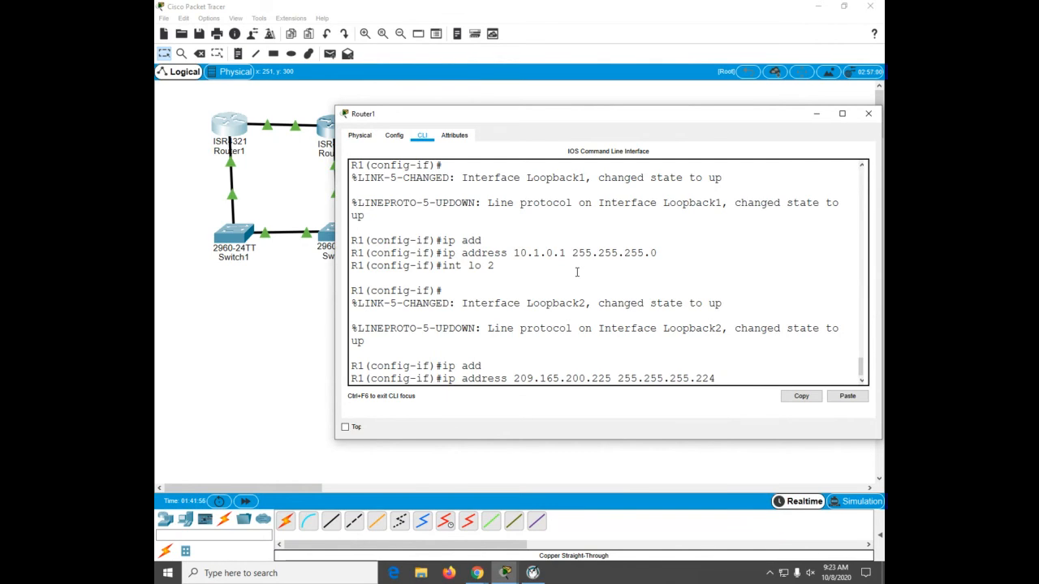
pyautogui.press('Return')
pyautogui.hotkey('ctrl', 'z')
pyautogui.press('Return')
# Step: Verify Router1's interfaces by displaying show protocols and the brief IP interface summary
pyautogui.press('Return')
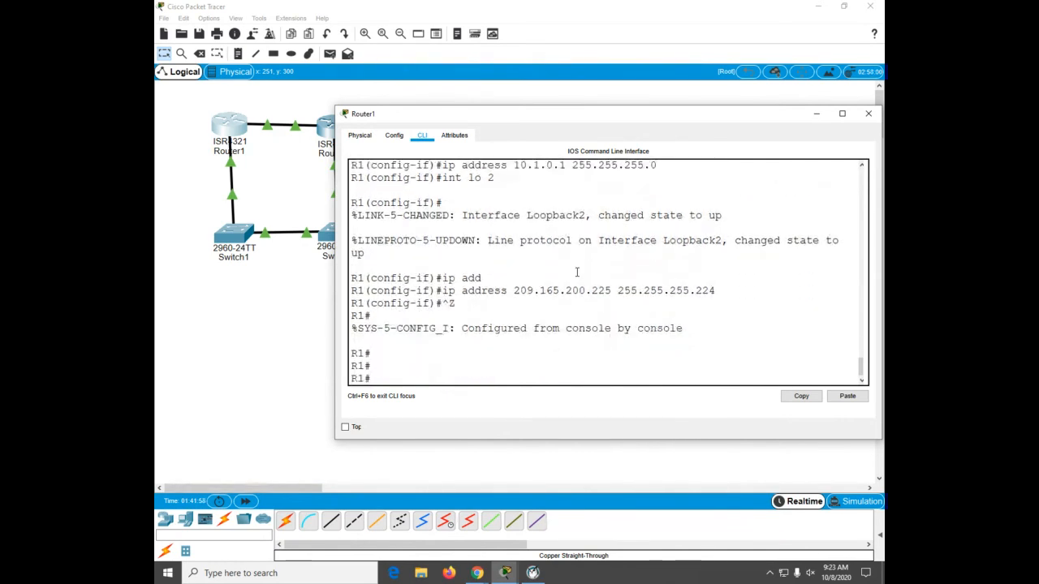
pyautogui.write('sh prot')
pyautogui.press('Return')
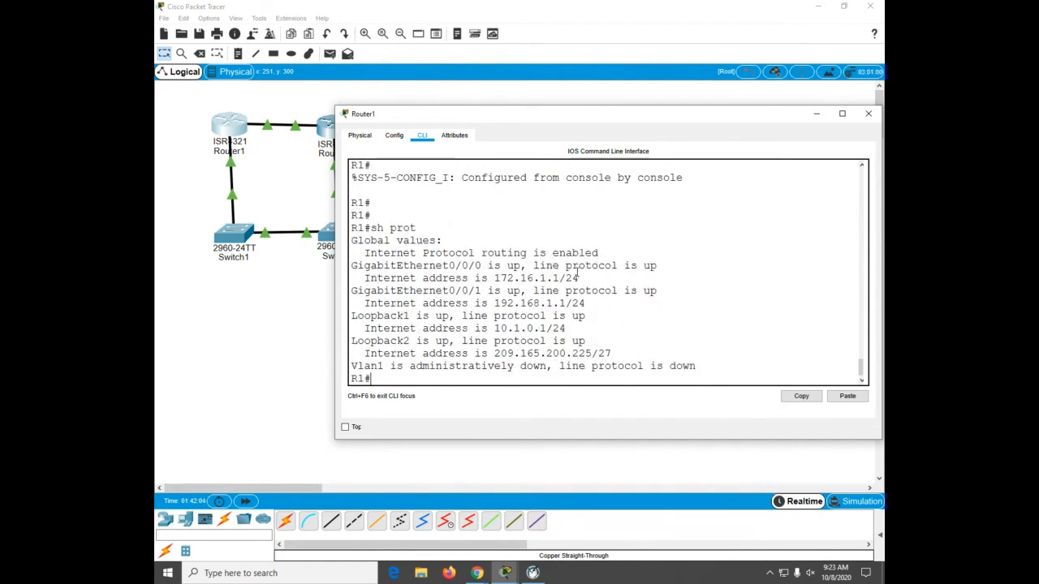
pyautogui.write('sh ip int b')
pyautogui.press('Return')
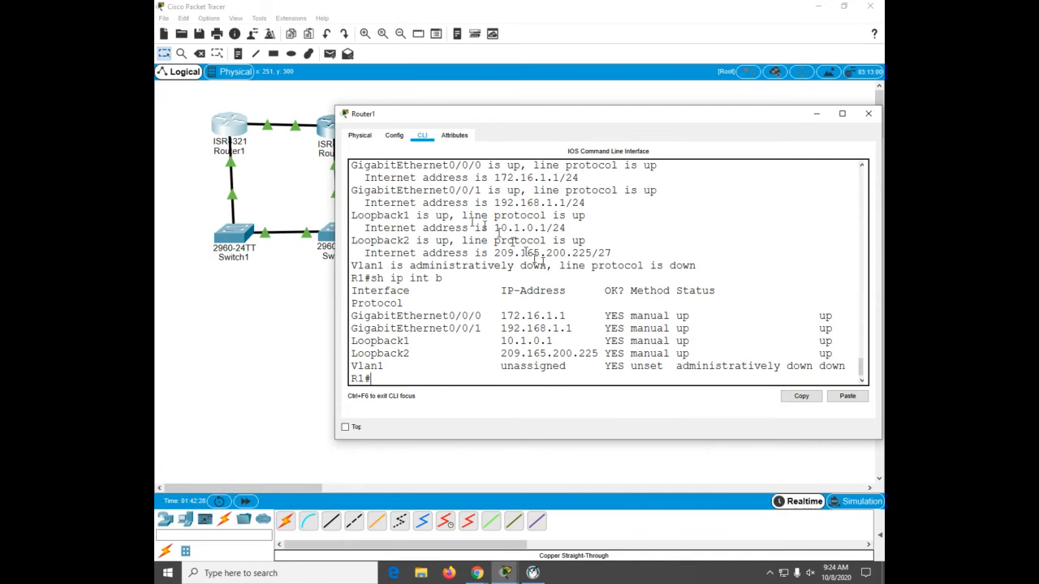
# Step: Switch to Router2's CLI window and enter global configuration mode
pyautogui.click(327, 126)
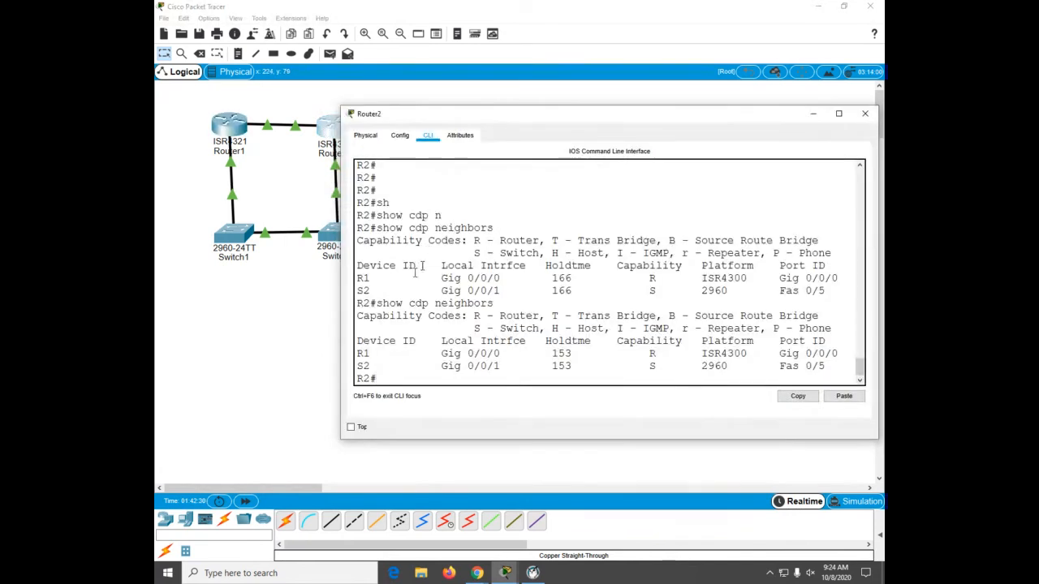
pyautogui.moveTo(341, 301); pyautogui.dragTo(302, 301)
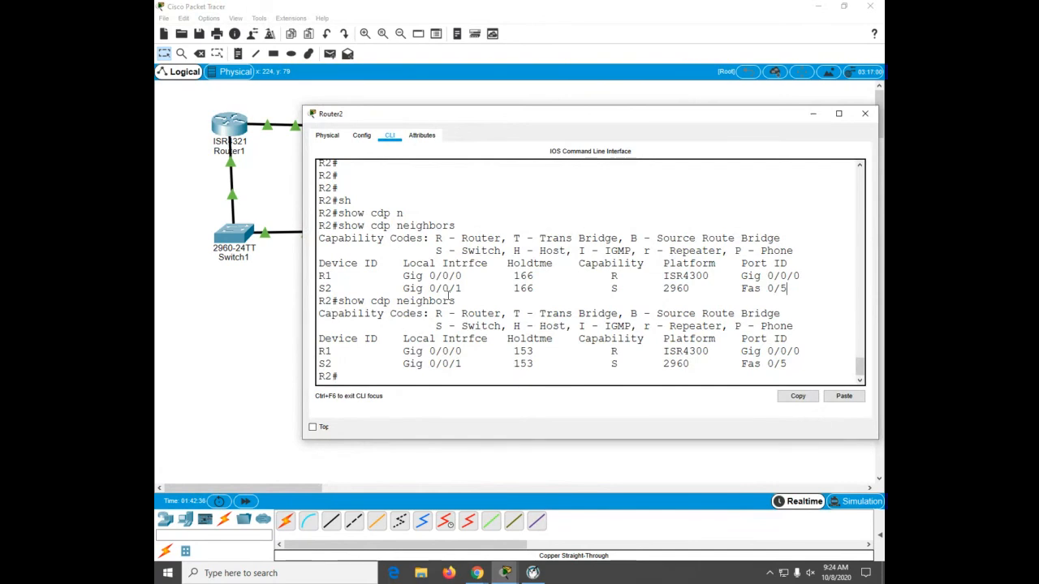
pyautogui.write('conf')
pyautogui.press('Tab')
pyautogui.write('t')
# Step: Try to assign Router2's GigabitEthernet0/0/0 the address 1722.16.1.2 with mask 255.255.255.0
pyautogui.press('Tab')
pyautogui.press('Return')
pyautogui.write('ig)#i')
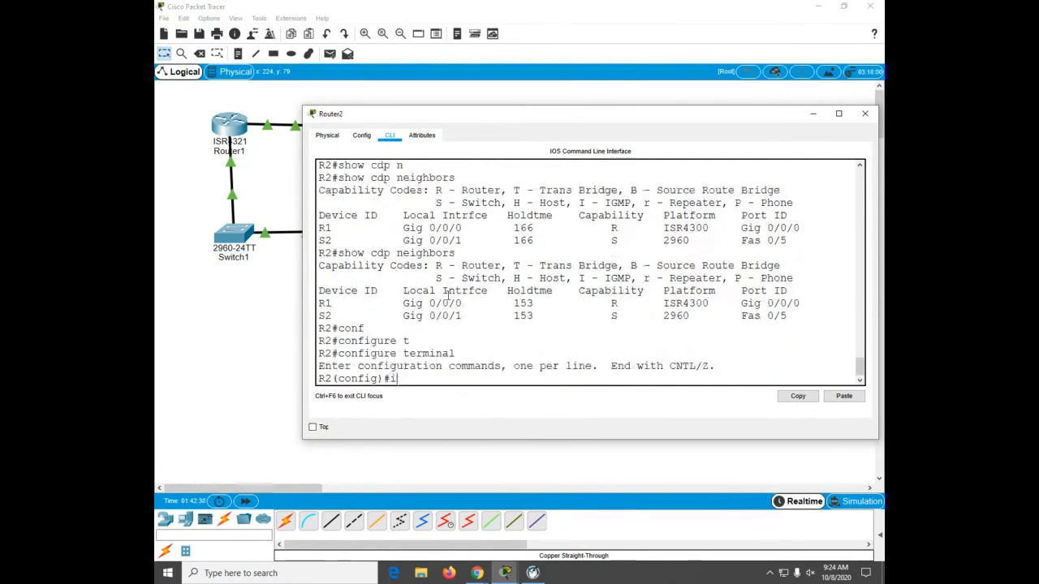
pyautogui.write('nt')
pyautogui.press('Tab')
pyautogui.write('gi')
pyautogui.press('Tab')
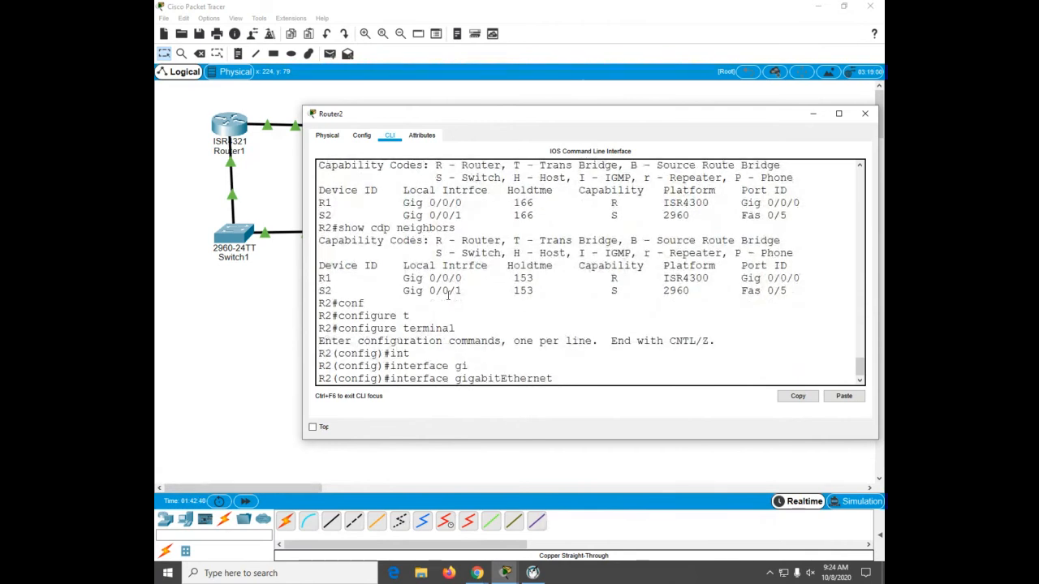
pyautogui.write('0/0/0')
pyautogui.press('Return')
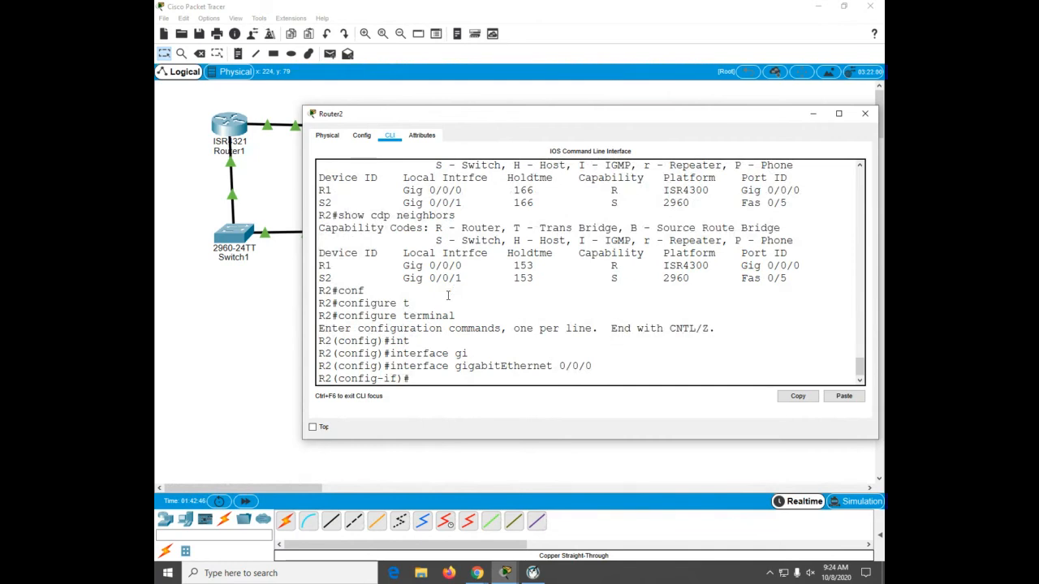
pyautogui.write('ip add')
pyautogui.press('Tab')
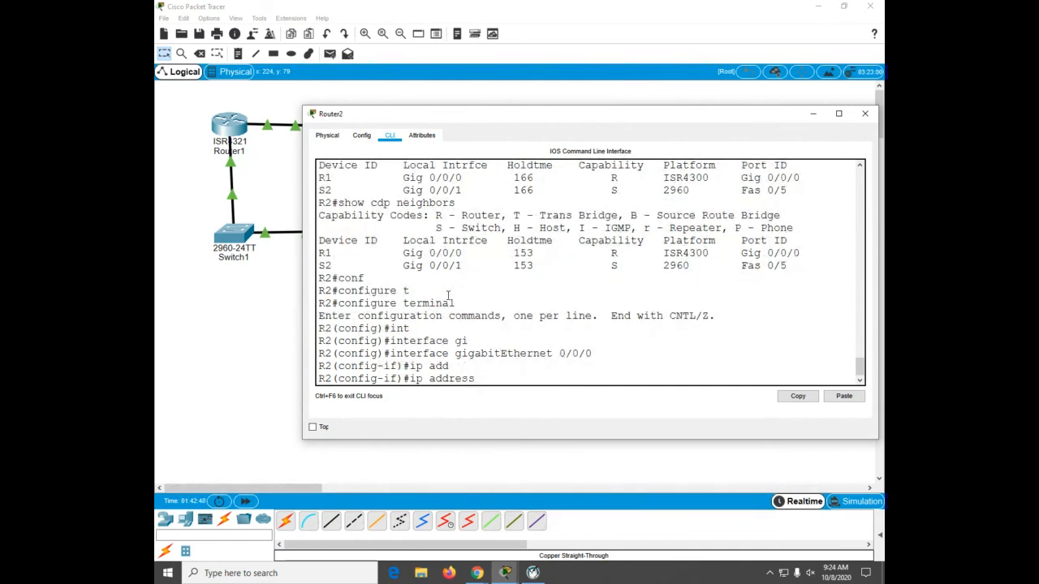
pyautogui.write('1722.16.1.2 255.255.255.0')
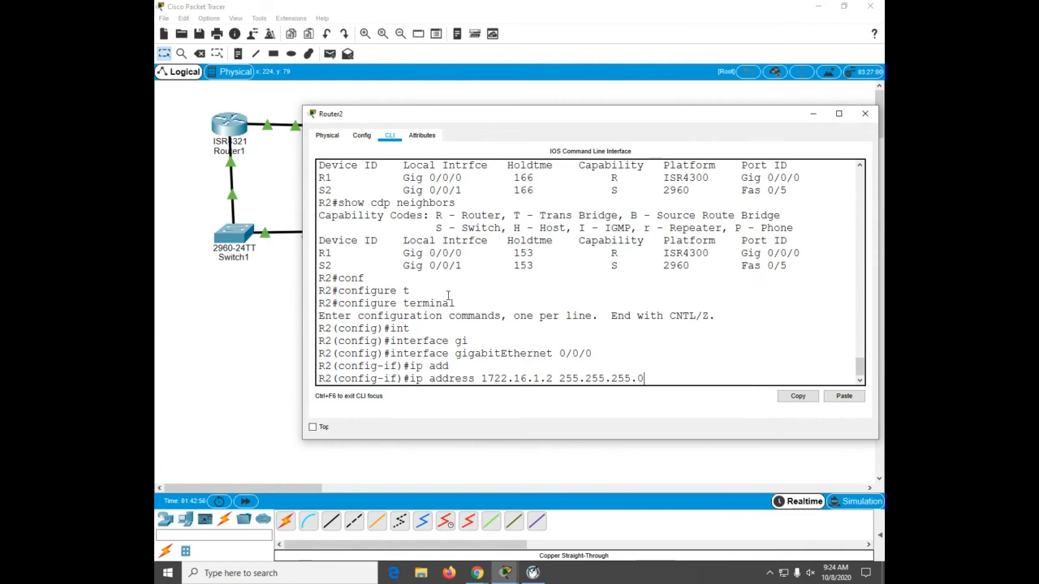
pyautogui.press('Return')
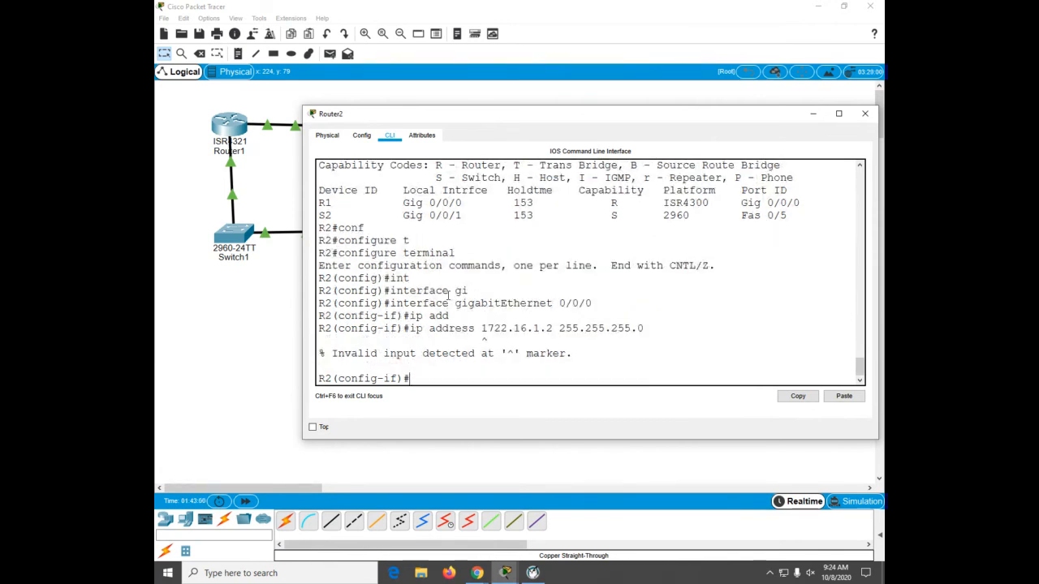
# Step: Assign Router2's GigabitEthernet0/0/0 the IP address 172.16.1.2 with mask 255.255.255.0
pyautogui.write('int g0/0/1')
pyautogui.press('Return')
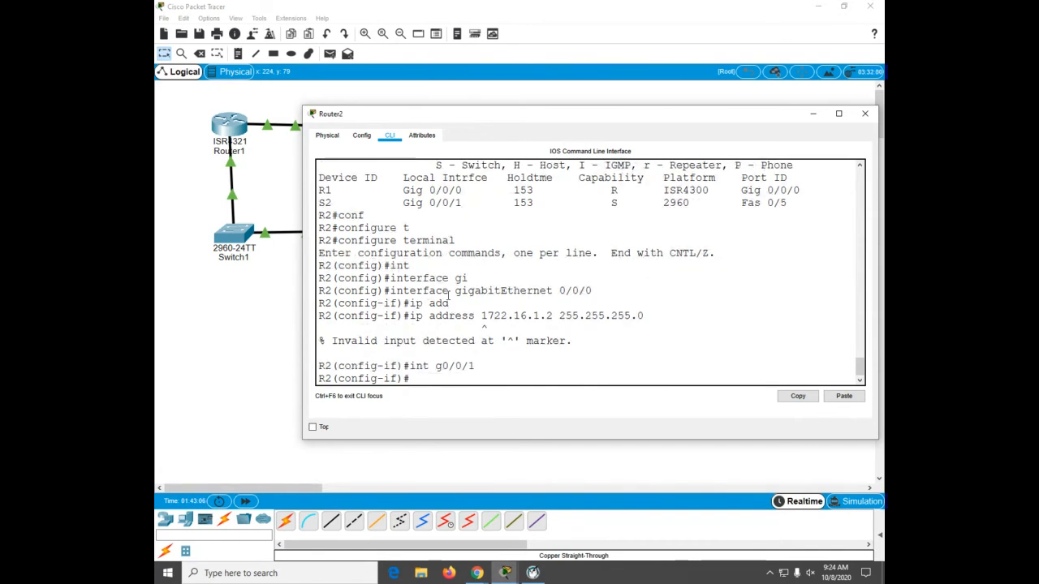
pyautogui.write('int g0/0/0')
pyautogui.press('Return')
pyautogui.write('ip add')
pyautogui.press('Tab')
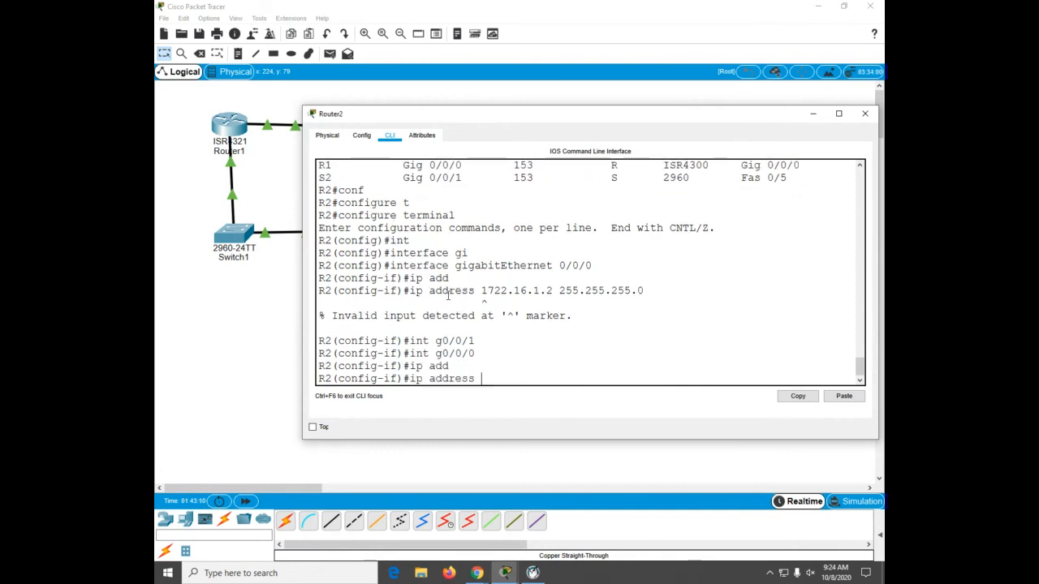
pyautogui.write('17')
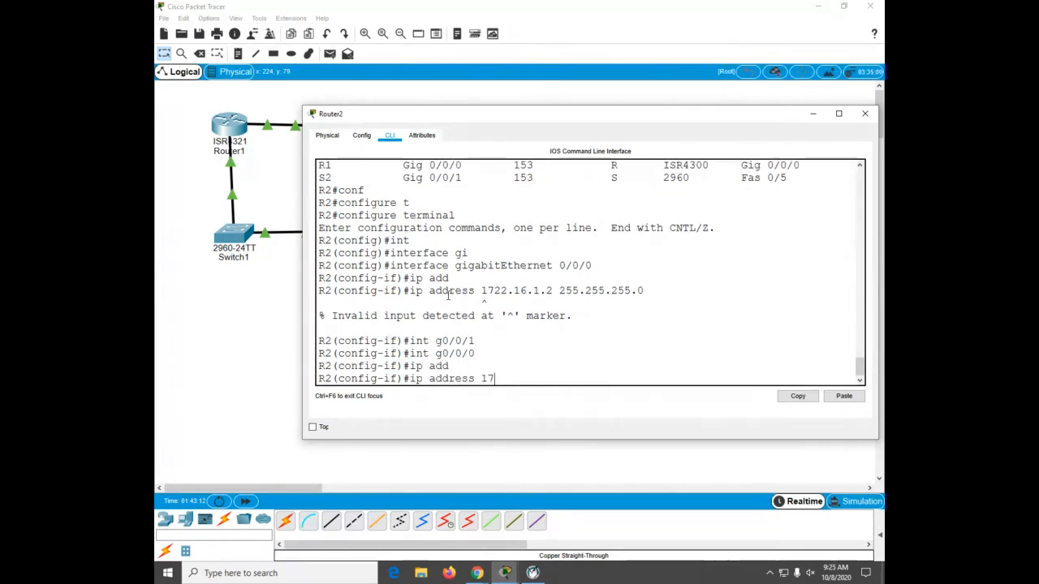
pyautogui.write('2.16.1.2 255.255.255.0')
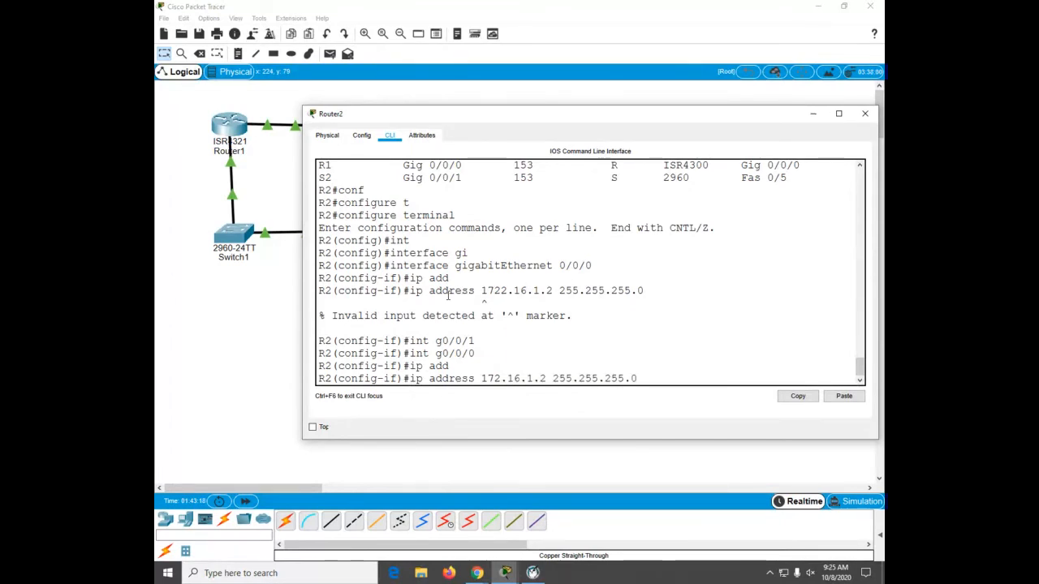
pyautogui.press('Return')
# Step: Assign Router2's GigabitEthernet0/0/1 the IP address 192.168.1.2 with mask 255.255.255.0
pyautogui.write('int g0/0/1')
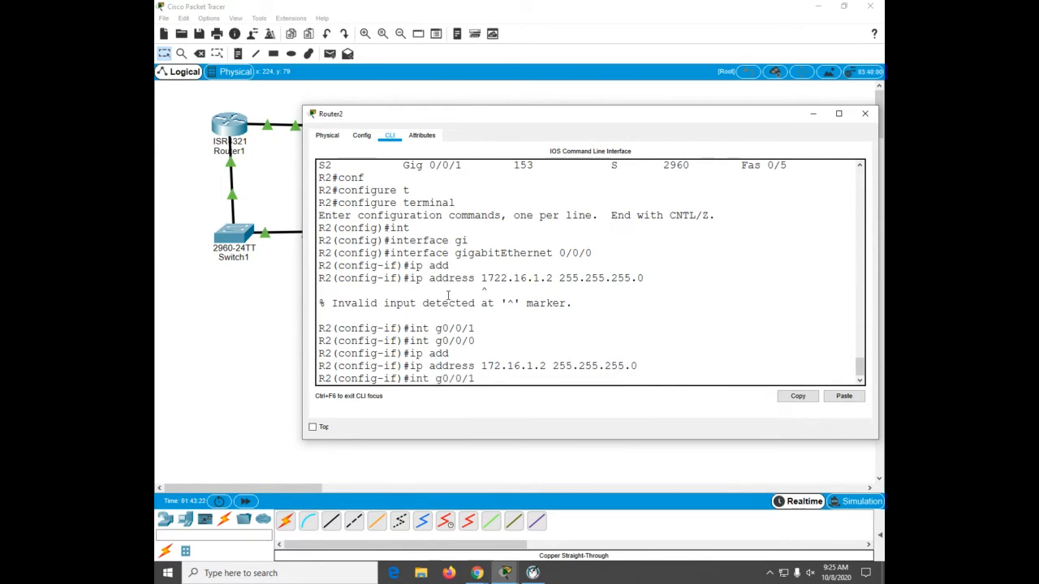
pyautogui.press('Return')
pyautogui.write('ip add')
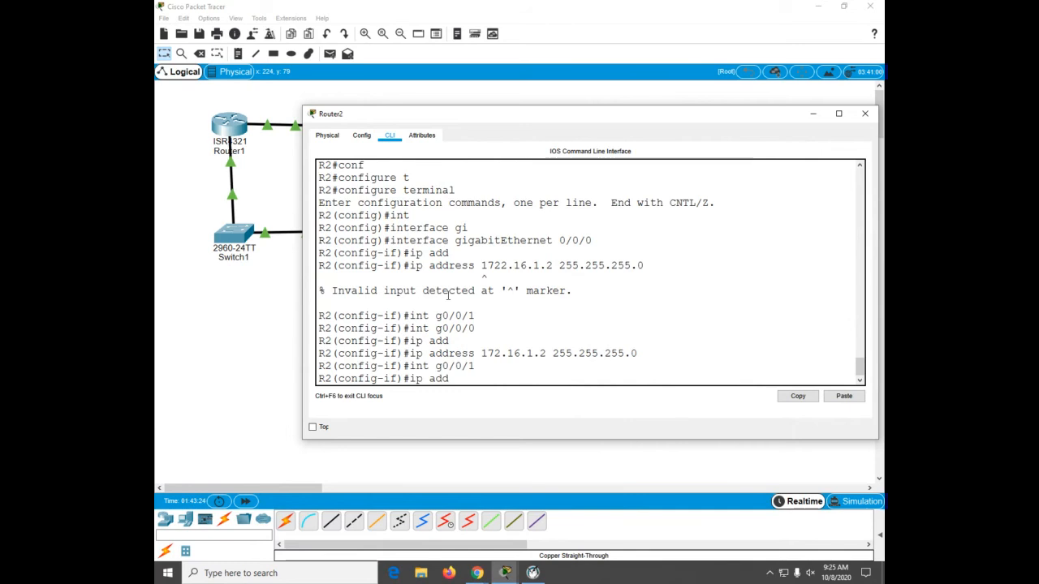
pyautogui.press('Tab')
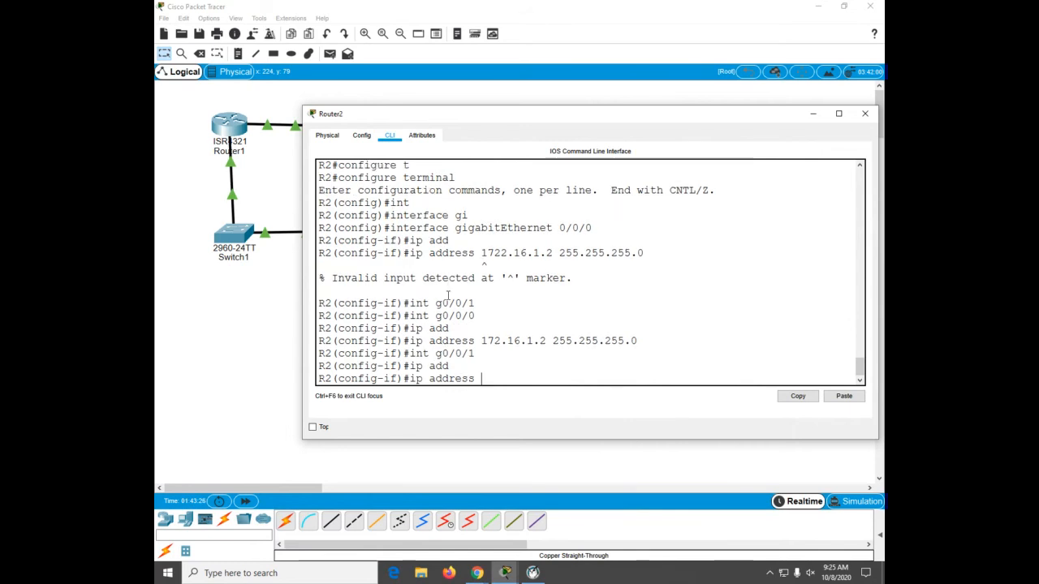
pyautogui.write('192.168.1.2')
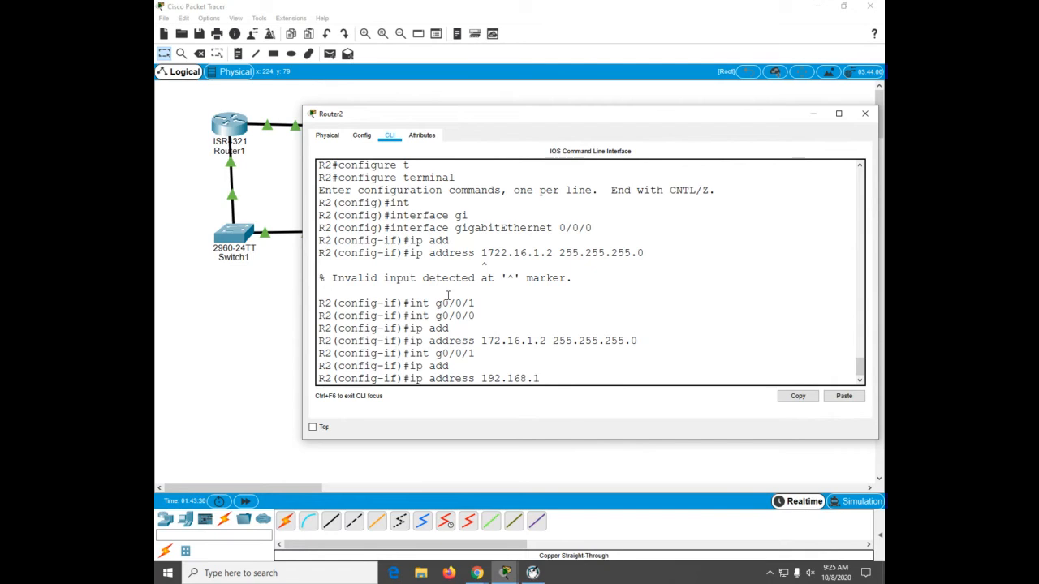
pyautogui.press('BackSpace')
pyautogui.write('.2 255.255.255.0')
pyautogui.press('Return')
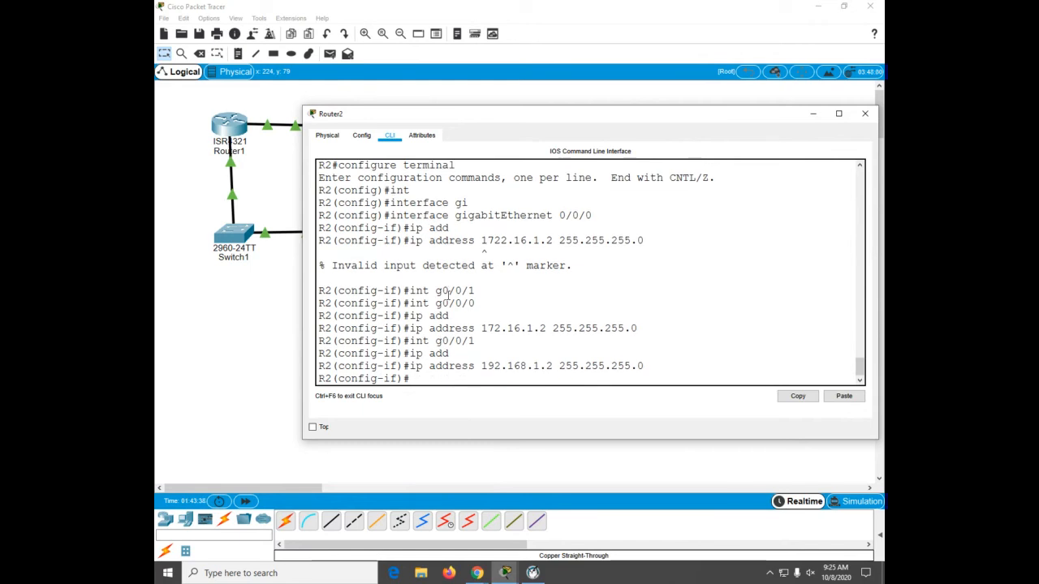
# Step: Create interface Loopback 1 on Router2 with address 10.2.0.1 and mask 255.255.255.0
pyautogui.write('int lo1')
pyautogui.press('Return')
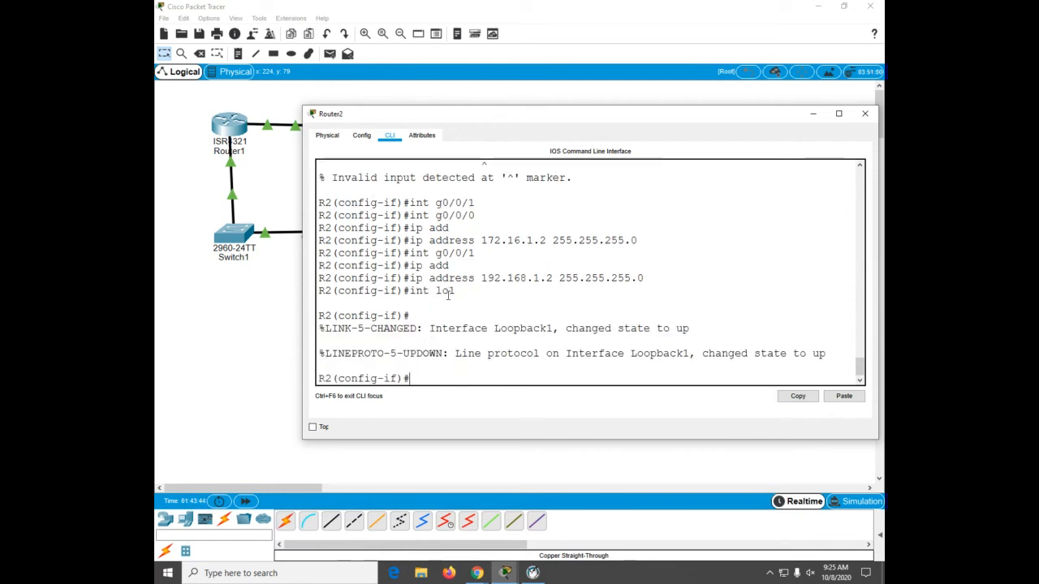
pyautogui.write('ip add')
pyautogui.press('Tab')
pyautogui.write('1')
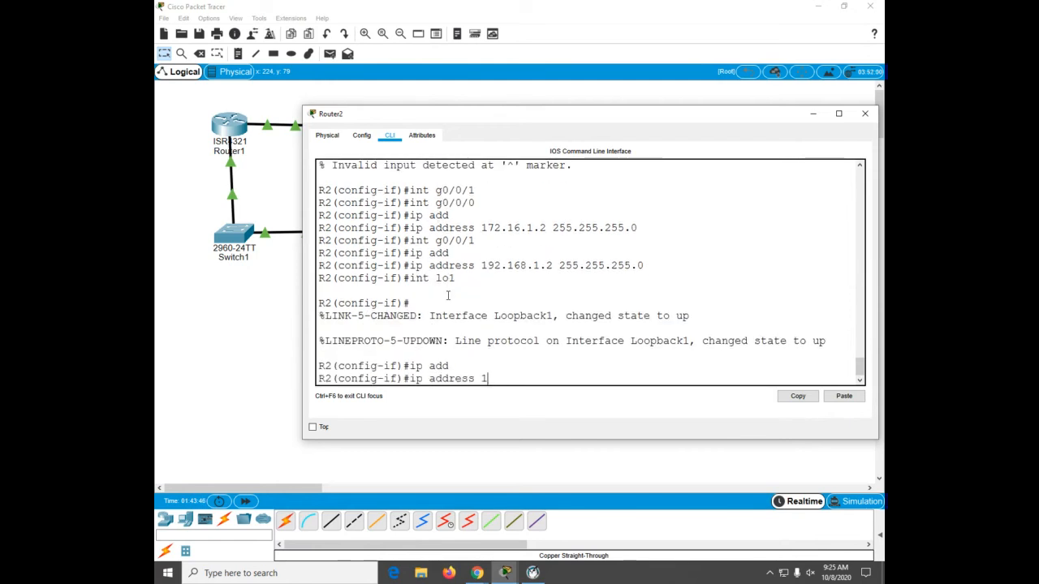
pyautogui.write('0.2.0.1 255.255.255.0')
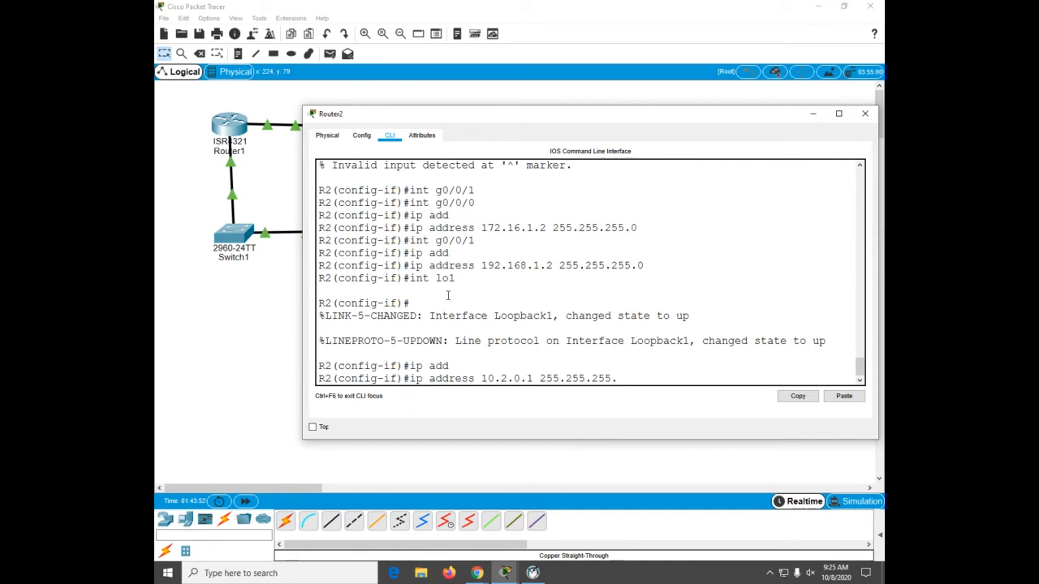
pyautogui.press('Return')
# Step: Create interface Loopback 2 on Router2 with address 209.165.200.193 and mask 255.255.255.224
pyautogui.write('int lo2')
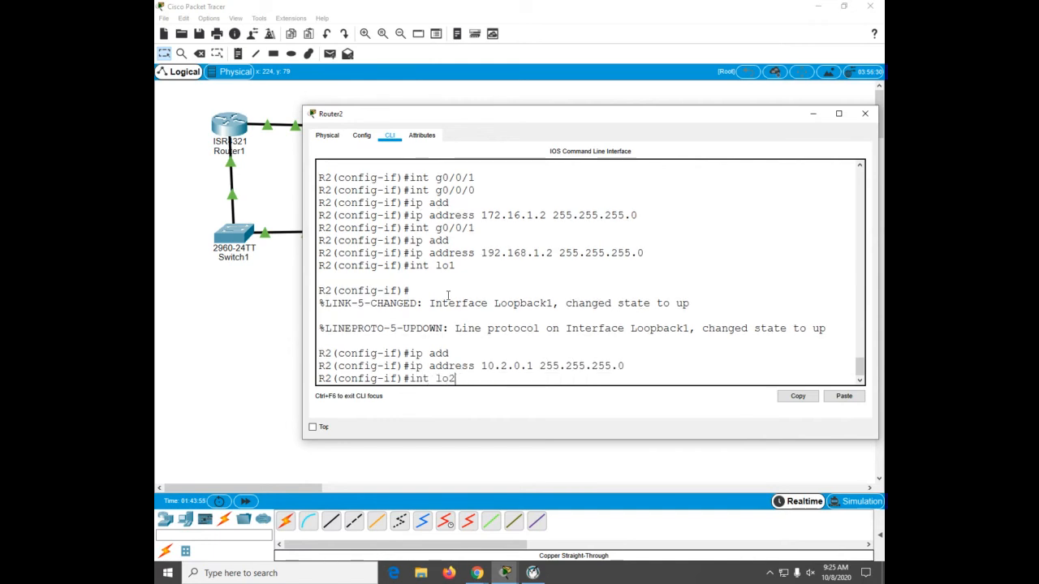
pyautogui.press('Return')
pyautogui.press('Return')
pyautogui.write('int')
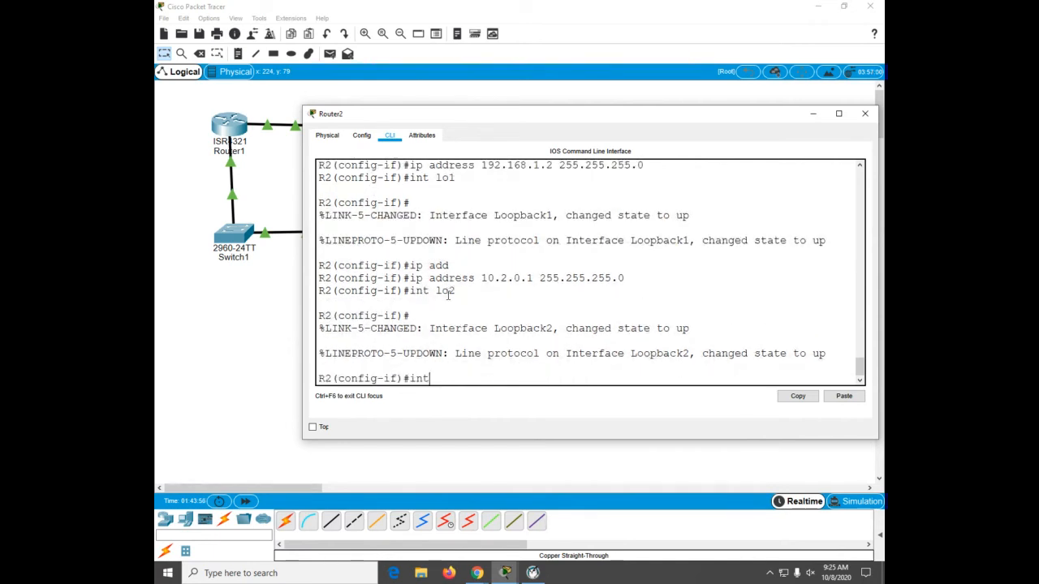
pyautogui.press('BackSpace')
pyautogui.press('BackSpace')
pyautogui.press('BackSpace')
pyautogui.write('ip add')
pyautogui.press('Tab')
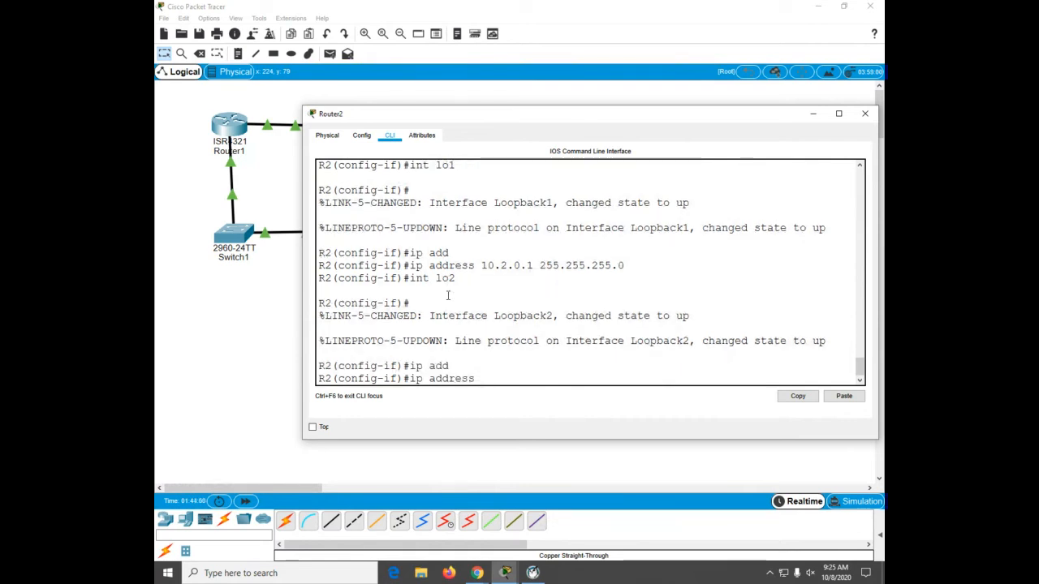
pyautogui.write('209.165')
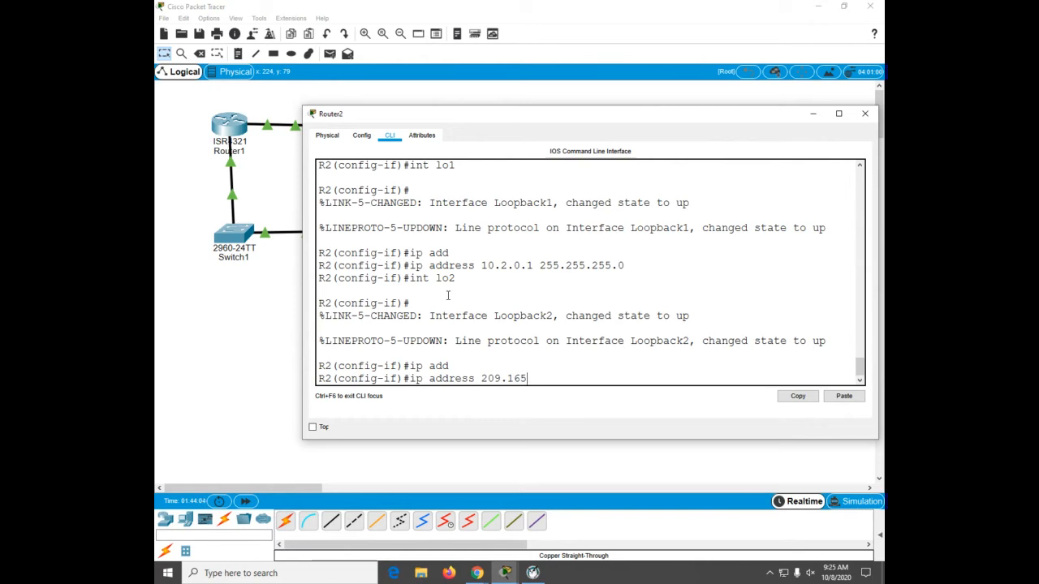
pyautogui.write('.200.193')
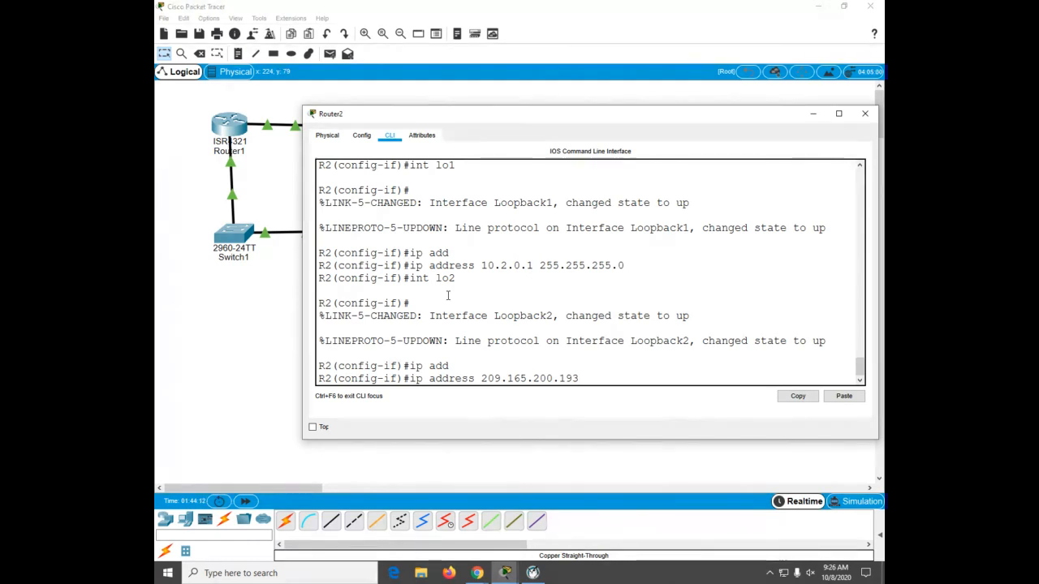
pyautogui.write('255.255.255.224')
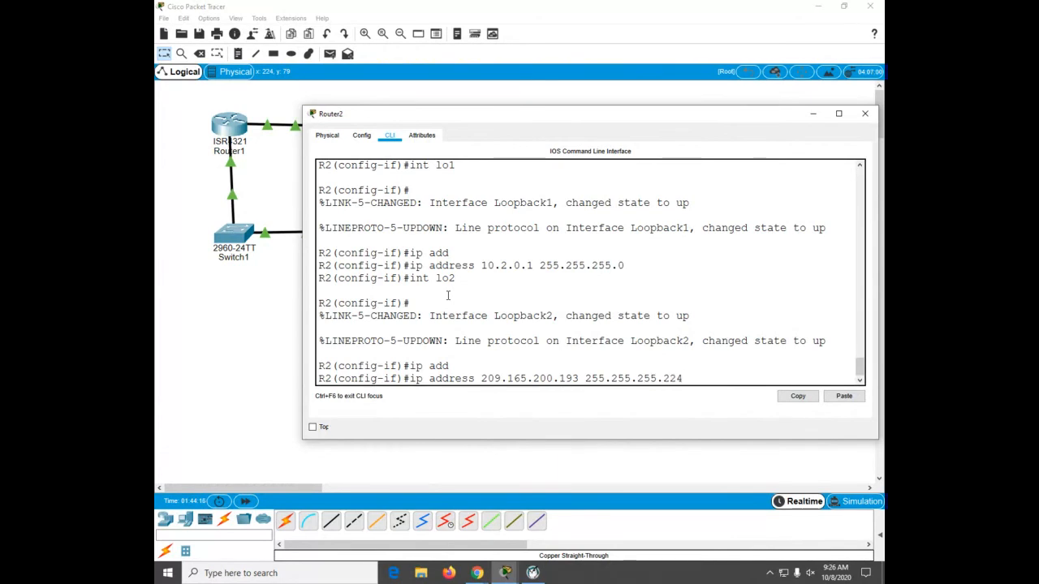
pyautogui.press('Return')
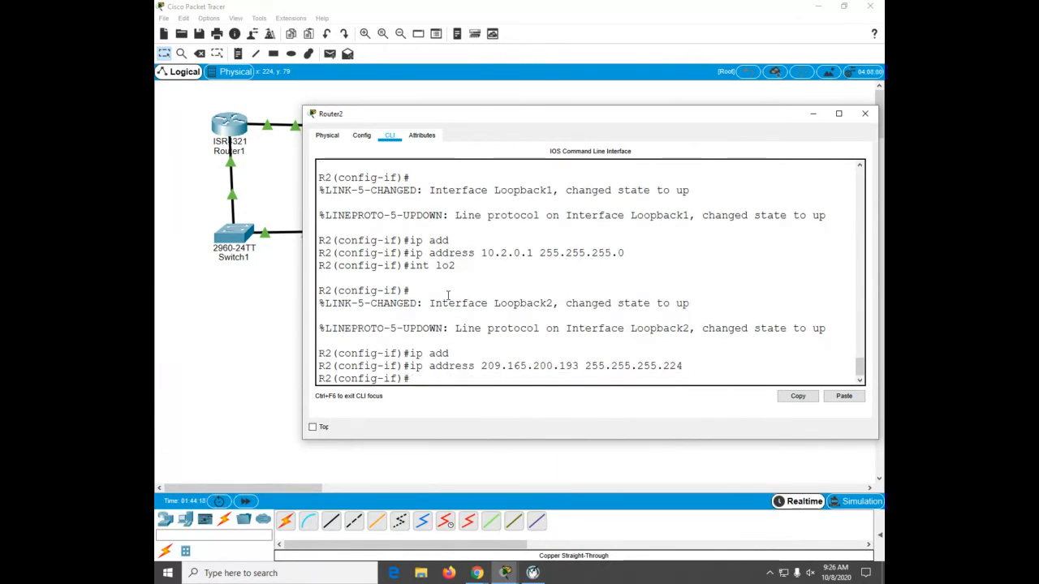
# Step: Return to privileged EXEC mode and display the brief IP interface summary on Router2
pyautogui.hotkey('ctrl', 'z')
pyautogui.press('Return')
pyautogui.press('Return')
pyautogui.press('Return')
pyautogui.write('sh ip int b')
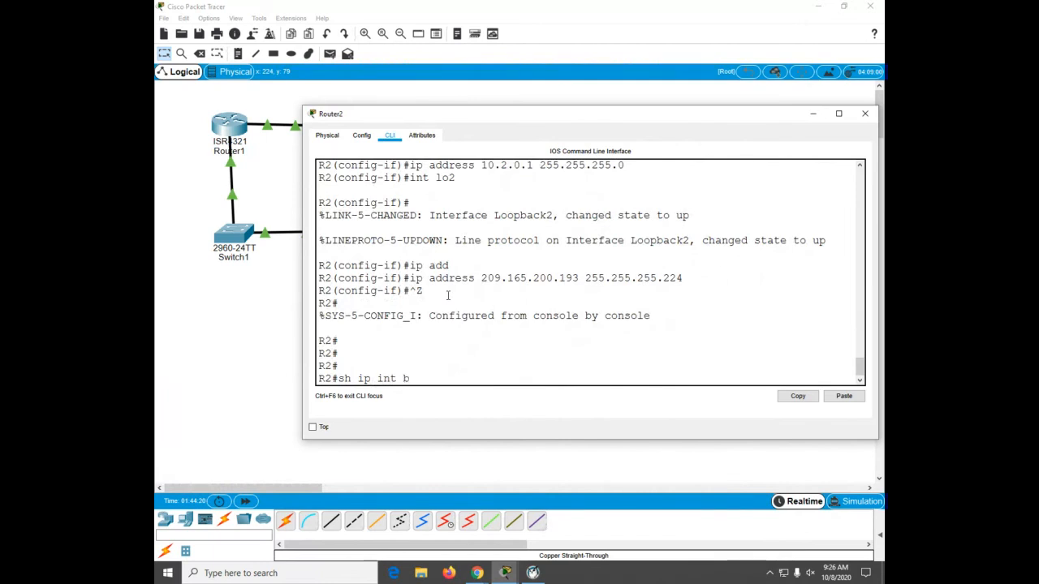
pyautogui.press('Return')
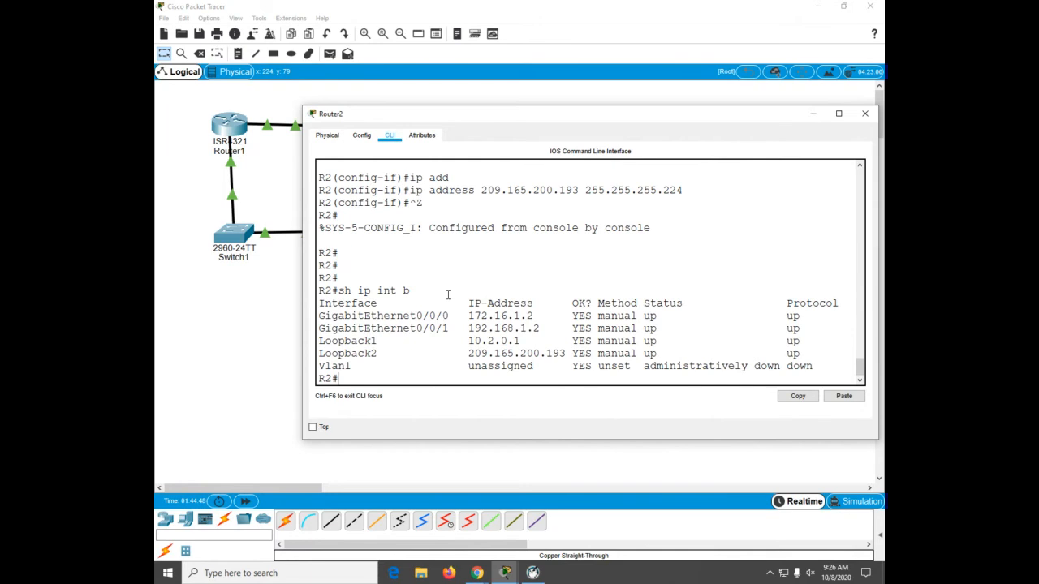
# Step: Display Router2's interface protocol status with show protocols, paging through the output
pyautogui.write('sh prot')
pyautogui.press('Return')
pyautogui.press('Return')
pyautogui.press('Return')
pyautogui.press('Return')
pyautogui.press('Return')
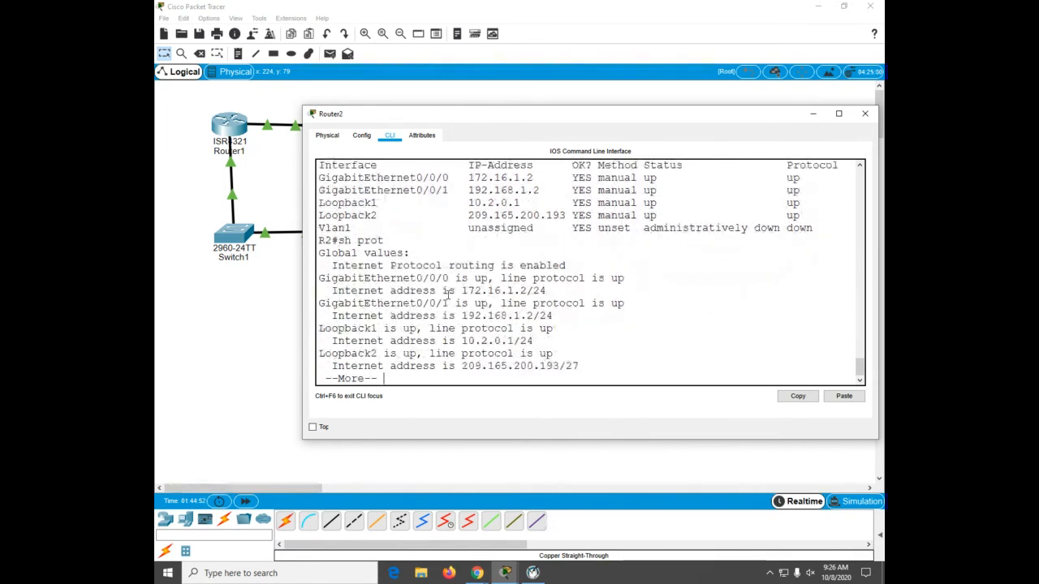
pyautogui.press('Return')
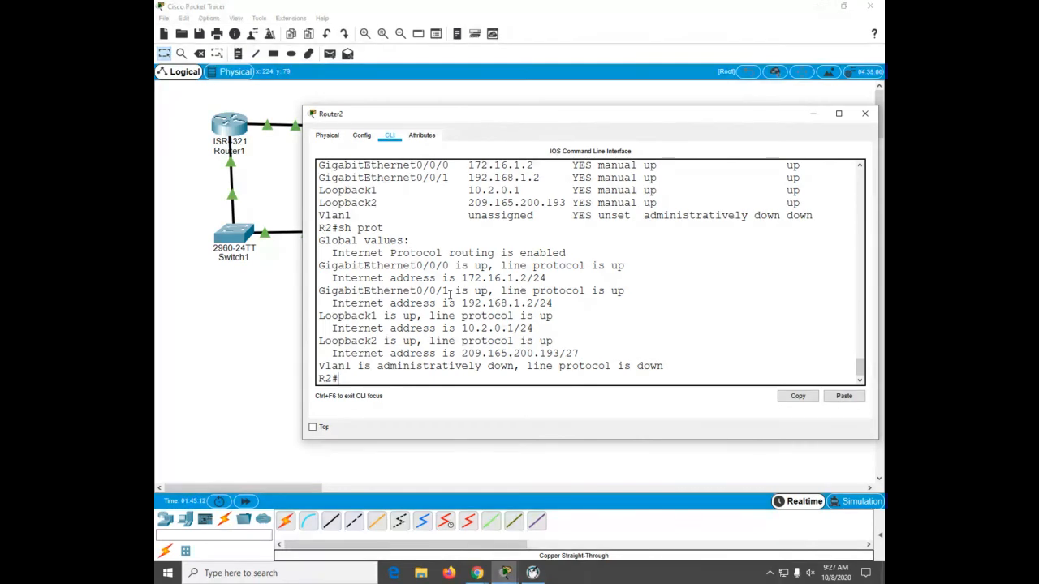
# Step: Save Router2's running configuration with write, then bring Router1's CLI window to the front
pyautogui.write('wr')
pyautogui.press('Return')
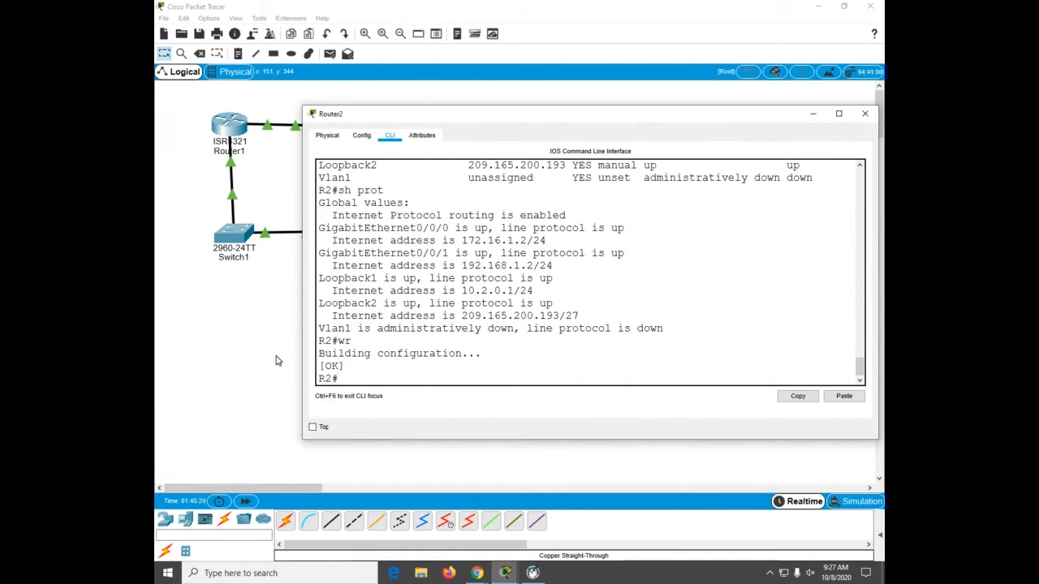
pyautogui.click(230, 134)
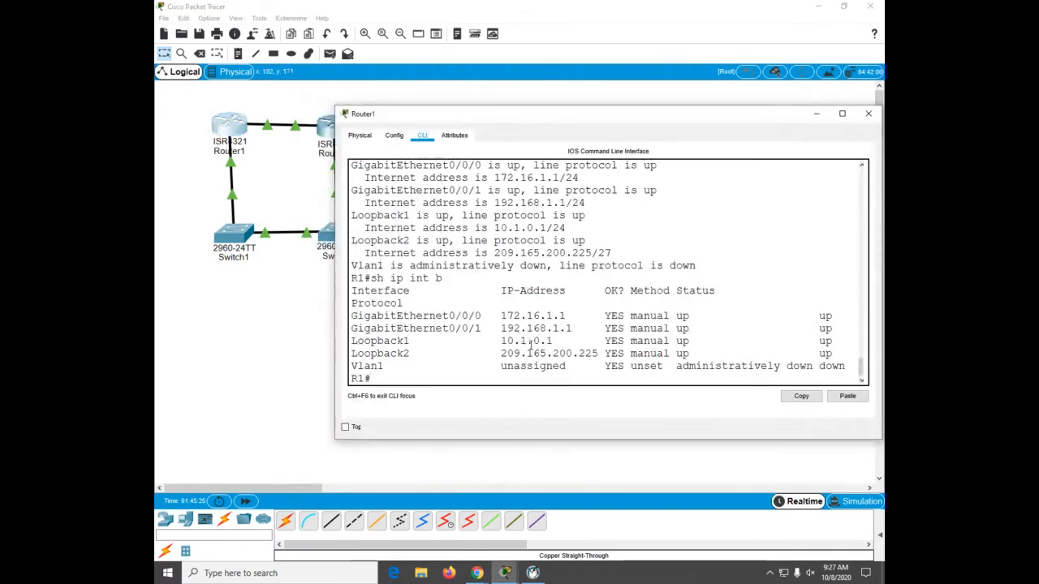
# Step: Save Router1's running configuration with write
pyautogui.write('wr')
pyautogui.press('Return')
pyautogui.press('Return')
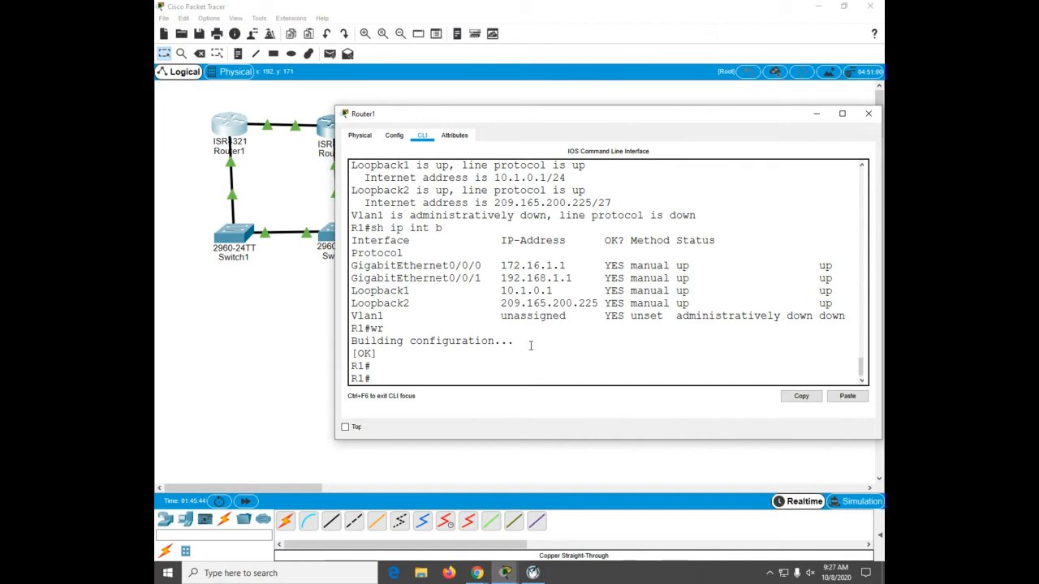
# Step: Display Router1's IP routing table, paging through the output
pyautogui.write('sh ip ro')
pyautogui.press('Return')
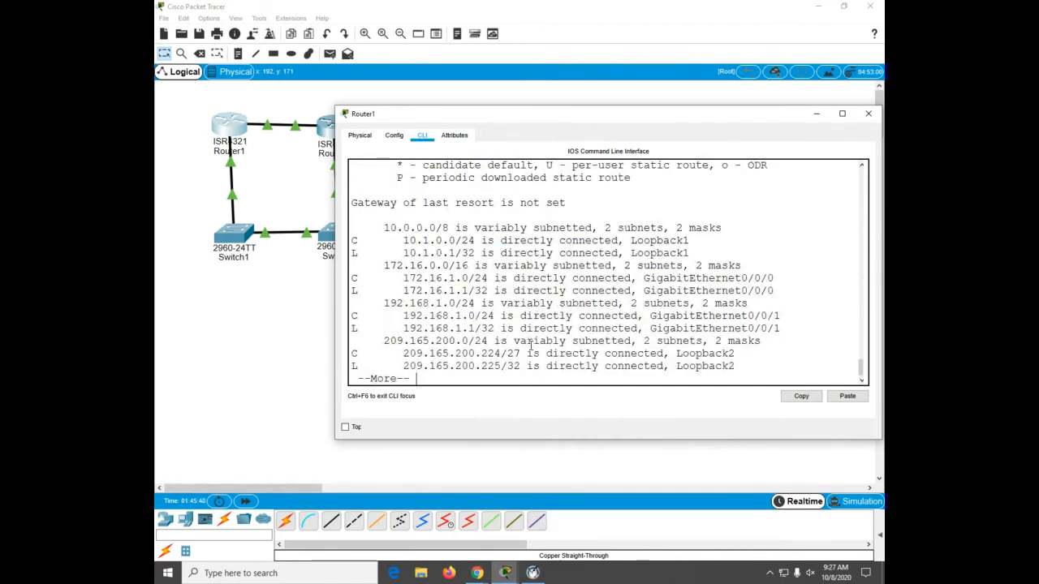
pyautogui.press('space')
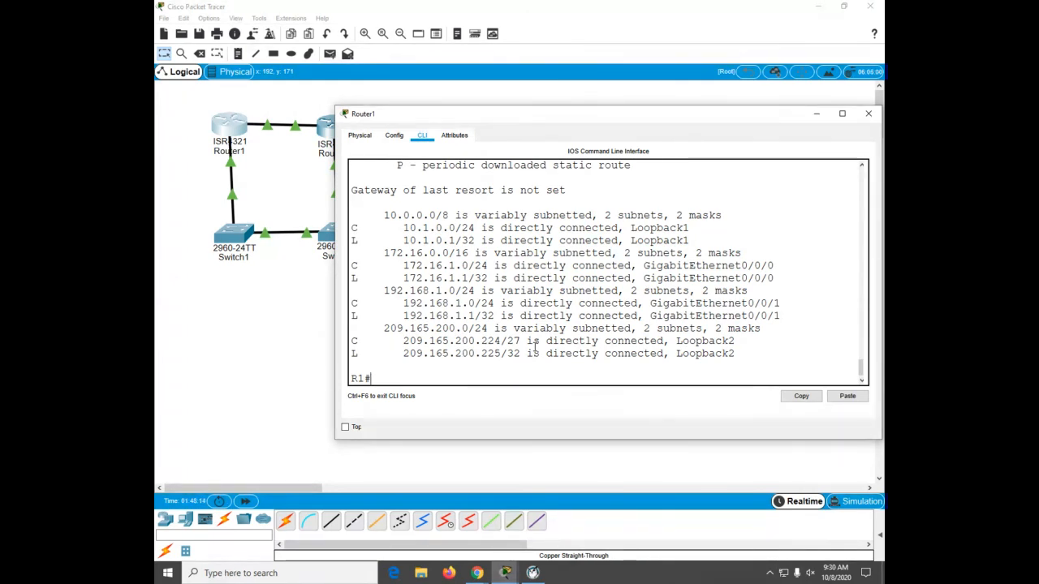
# Step: Enter global configuration on Router1 and add a static route to 10.2.0.0 255.255.255.0 via 192.168.1.2
pyautogui.write('conf')
pyautogui.press('Tab')
pyautogui.write('t')
pyautogui.press('Tab')
pyautogui.press('Return')
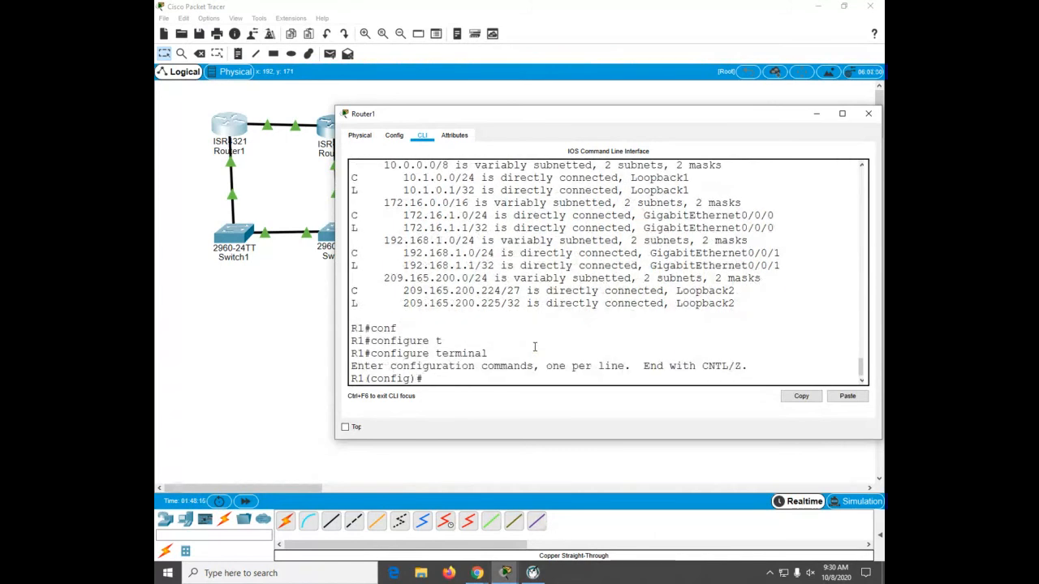
pyautogui.write('ip ro')
pyautogui.press('Tab')
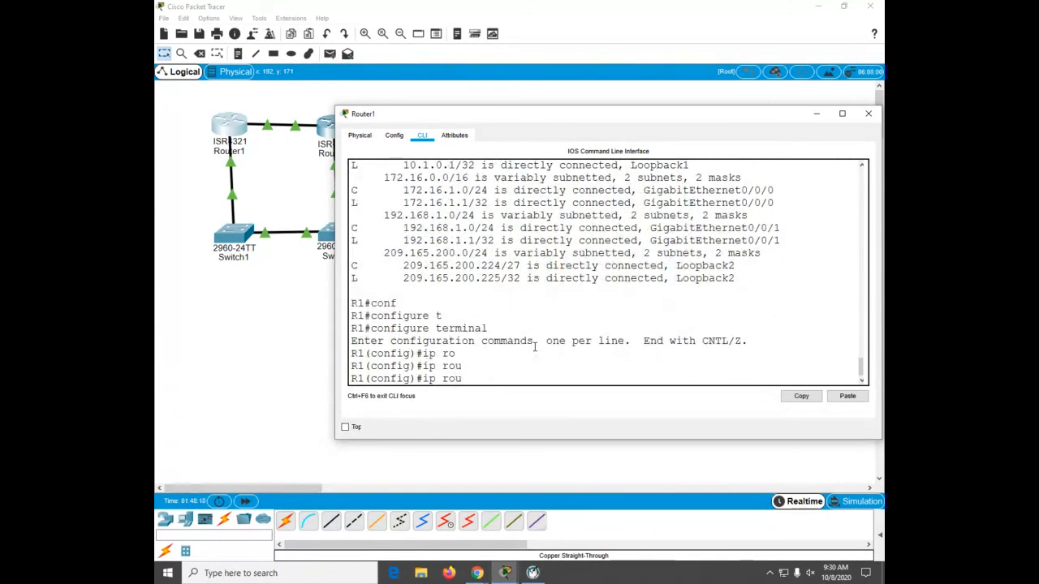
pyautogui.write('te 10.2.')
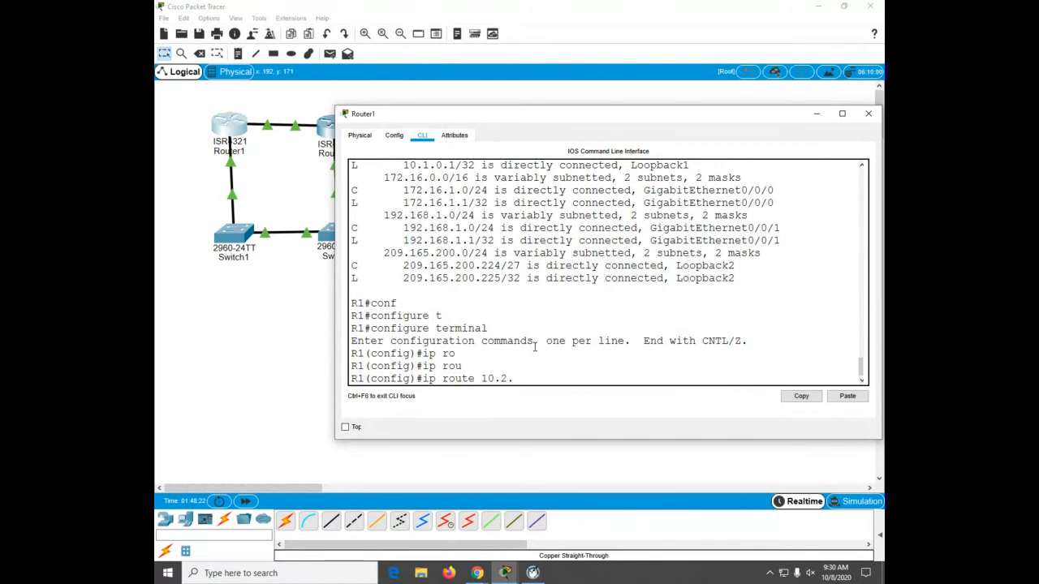
pyautogui.write('0.0 255.255.255.0')
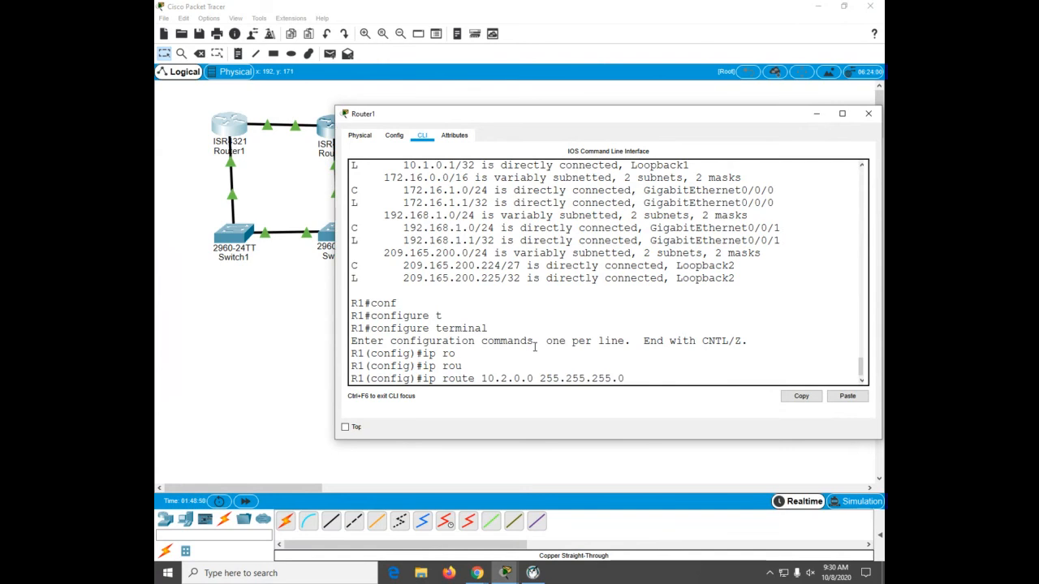
pyautogui.write('192.168.1.2')
pyautogui.press('Return')
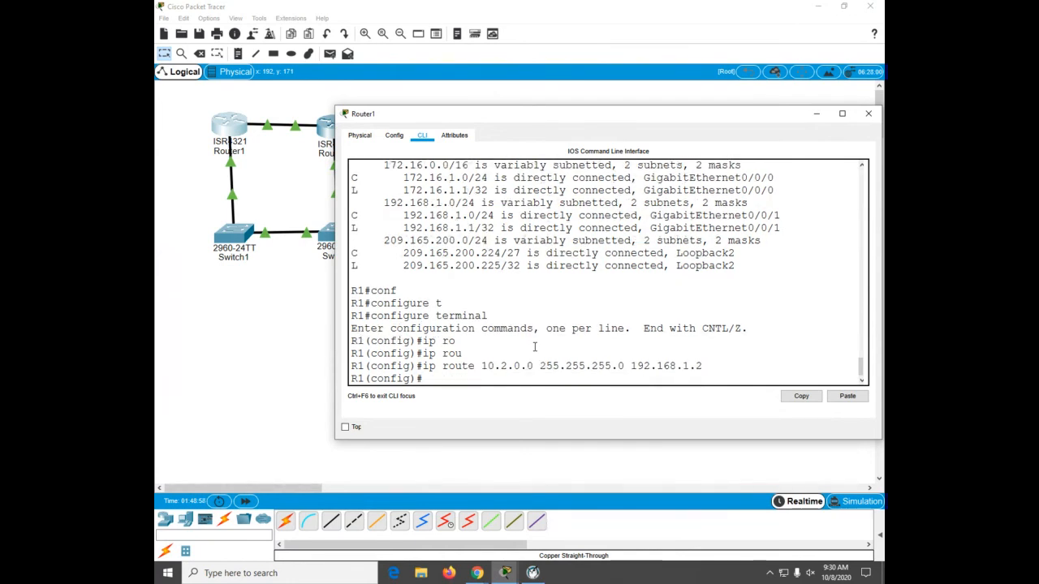
# Step: Display the routing table from configuration mode with do show ip route
pyautogui.write('do sh ip route')
pyautogui.press('Return')
pyautogui.press('space')
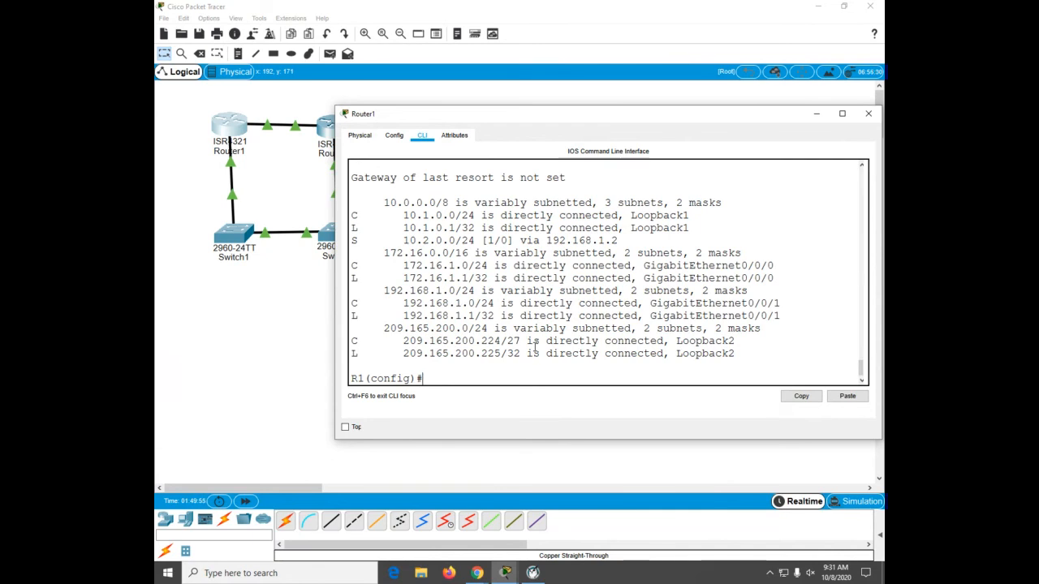
# Step: Add a default static route 0.0.0.0 0.0.0.0 via next hop 172.16.1.2 on Router1
pyautogui.click(490, 367)
pyautogui.write('ip route 0.0.0.0')
pyautogui.write('0.0.0.0')
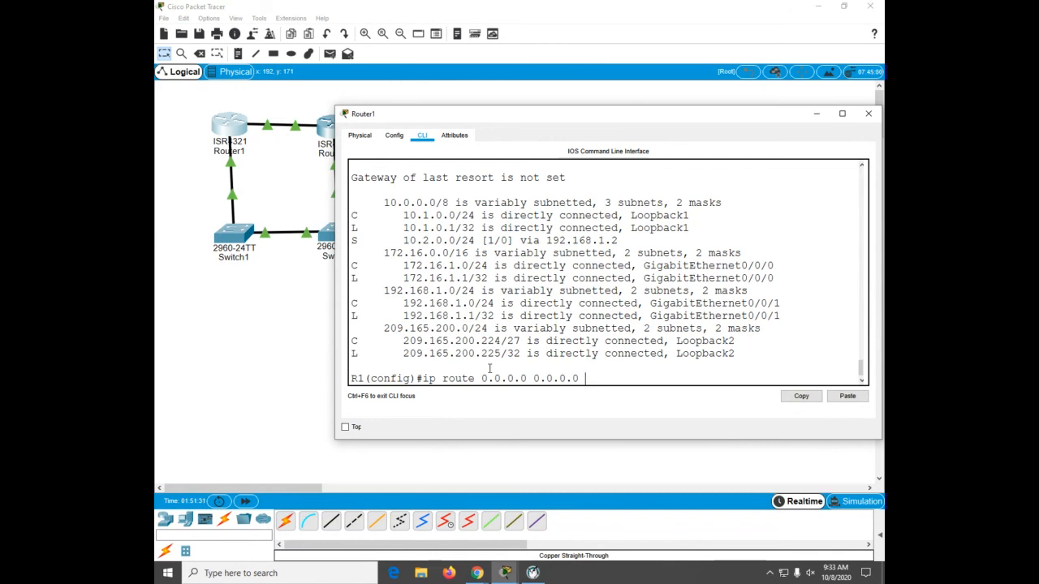
pyautogui.write('72.16.1.2')
pyautogui.press('Return')
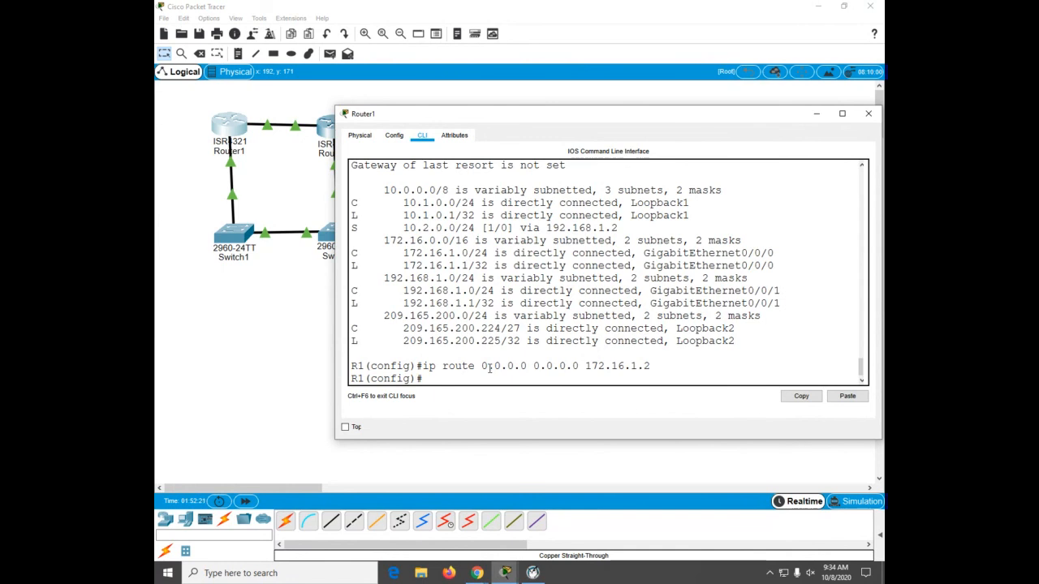
# Step: Add a floating default route 0.0.0.0 0.0.0.0 via 192.168.1.2 with administrative distance 80
pyautogui.write('ip route 0.0.0.0 0.0.0.0')
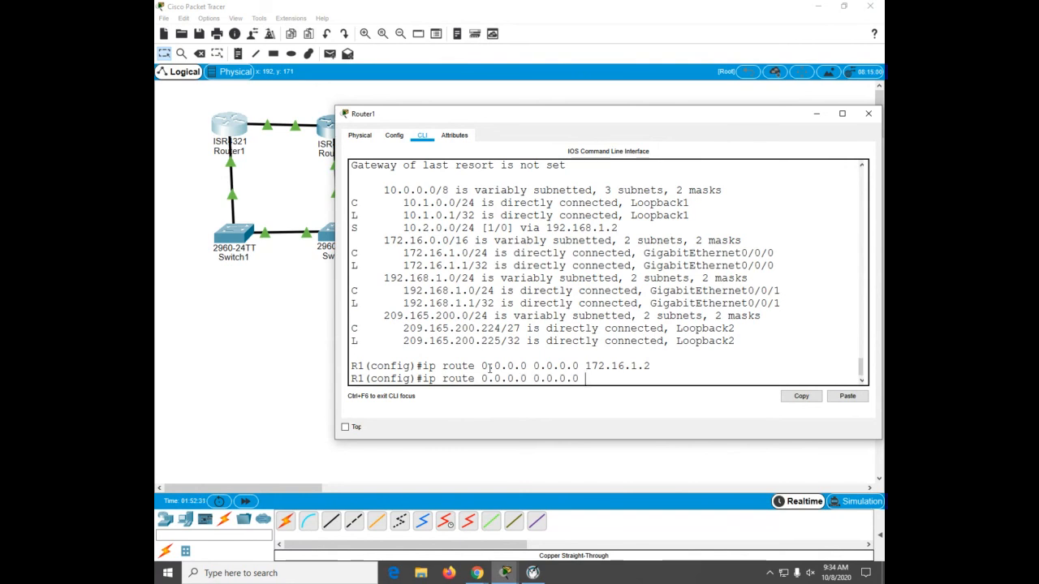
pyautogui.write(' 192.168.1.2 80')
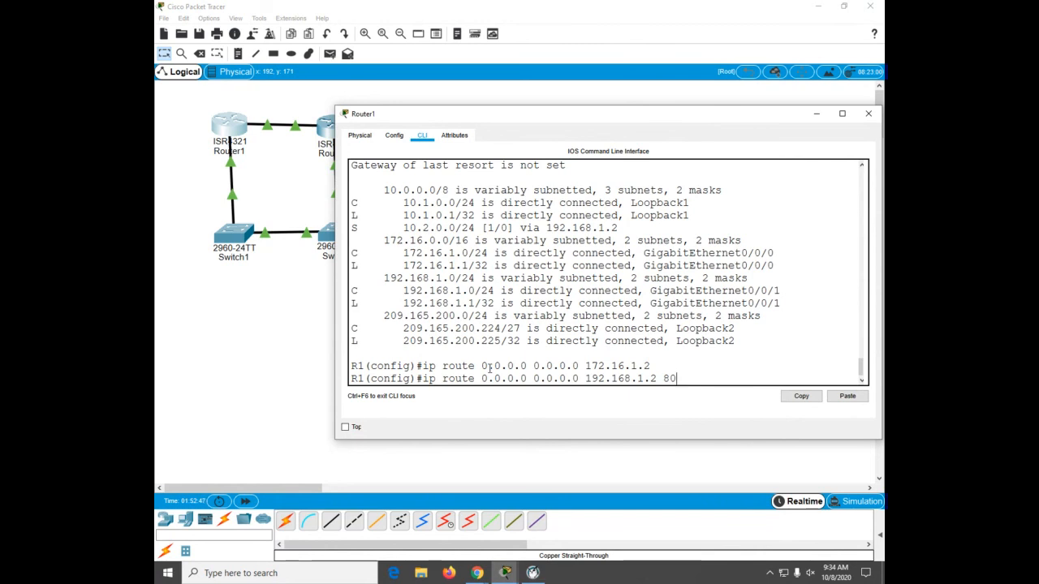
pyautogui.press('Return')
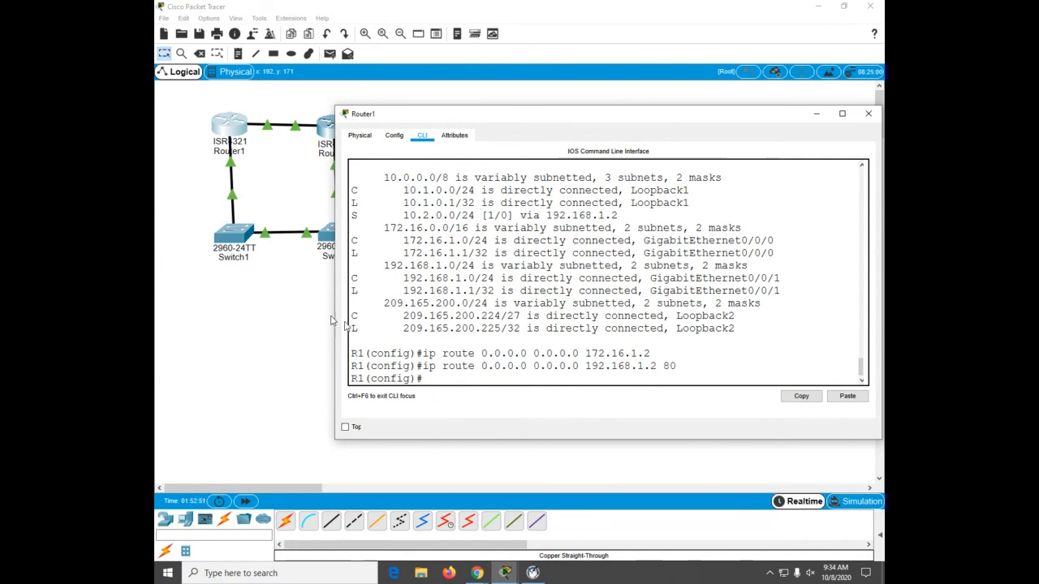
# Step: Switch to Router2's CLI, enter global configuration, and add a default route 0.0.0.0 0.0.0.0 via 172.16.1.1
pyautogui.click(323, 131)
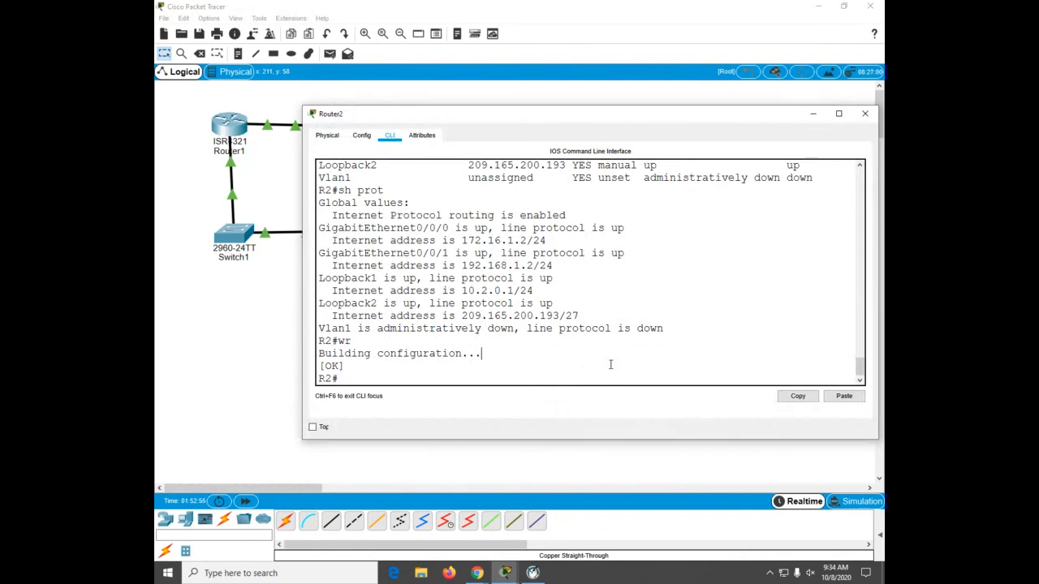
pyautogui.write('ip rou')
pyautogui.press('BackSpace')
pyautogui.press('BackSpace')
pyautogui.press('BackSpace')
pyautogui.press('BackSpace')
pyautogui.press('BackSpace')
pyautogui.press('BackSpace')
pyautogui.write('conf')
pyautogui.press('Tab')
pyautogui.write('t')
pyautogui.press('Tab')
pyautogui.press('Return')
pyautogui.write('ip')
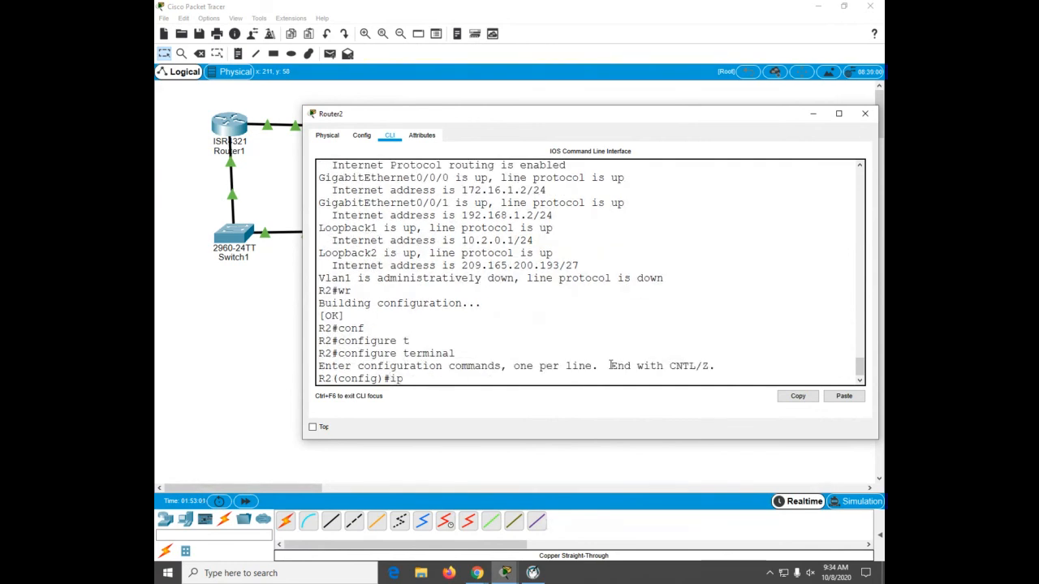
pyautogui.write(' route 0.0.0.0 0.0.0.0 172')
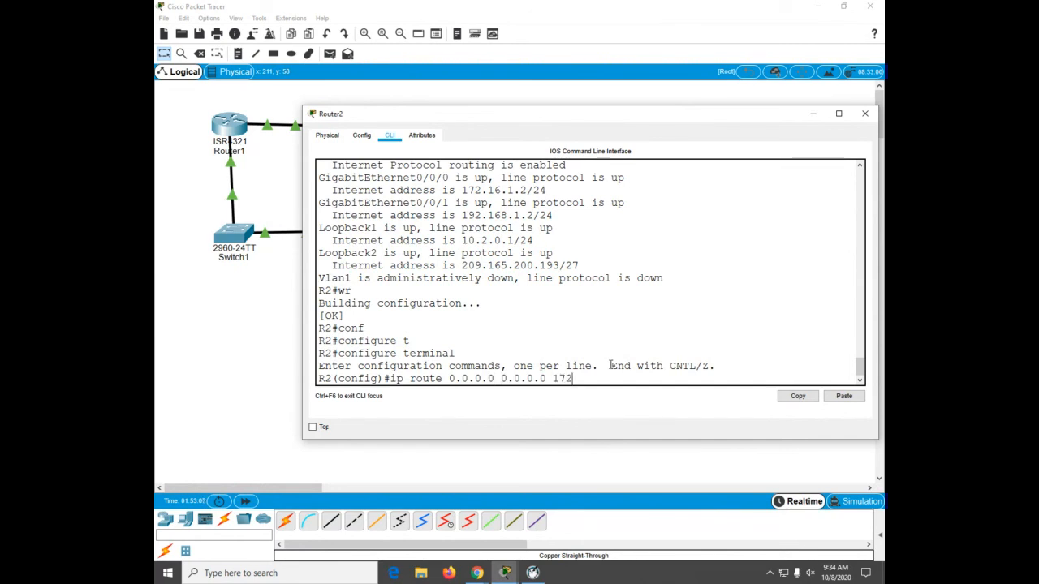
pyautogui.write('.16.1.1')
pyautogui.press('Return')
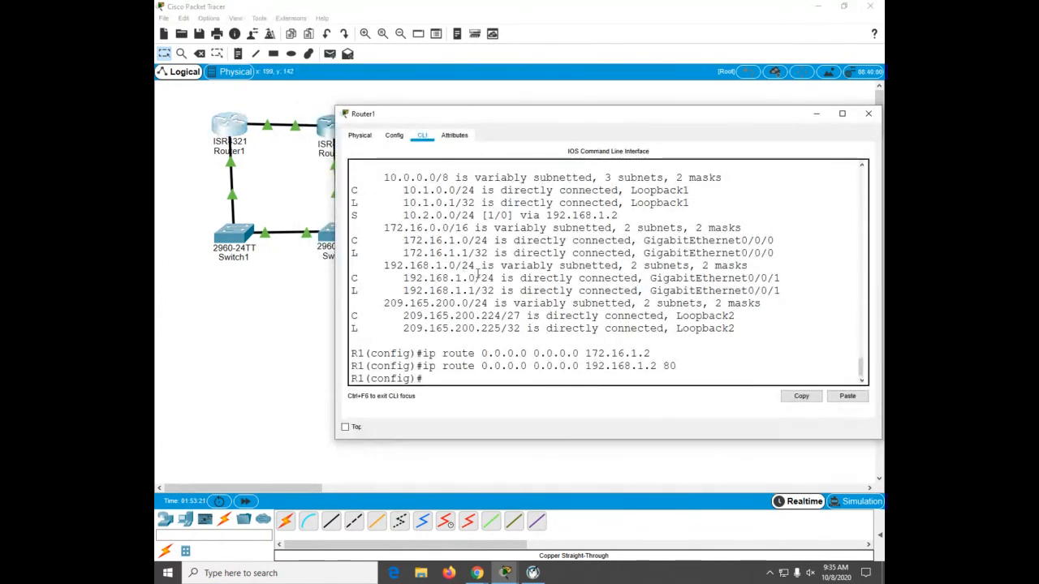
# Step: Exit configuration mode on Router1 and display its routing table with show ip route
pyautogui.hotkey('ctrl', 'z')
pyautogui.write('sh')
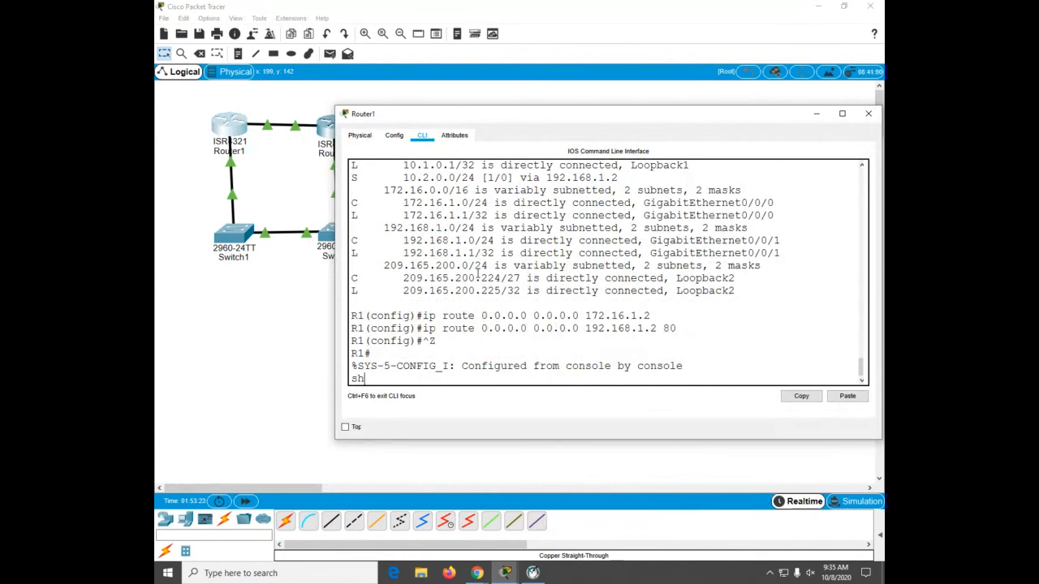
pyautogui.press('Return')
pyautogui.press('Return')
pyautogui.press('Return')
pyautogui.press('Return')
pyautogui.write('sh')
pyautogui.press('Tab')
pyautogui.write('ip r')
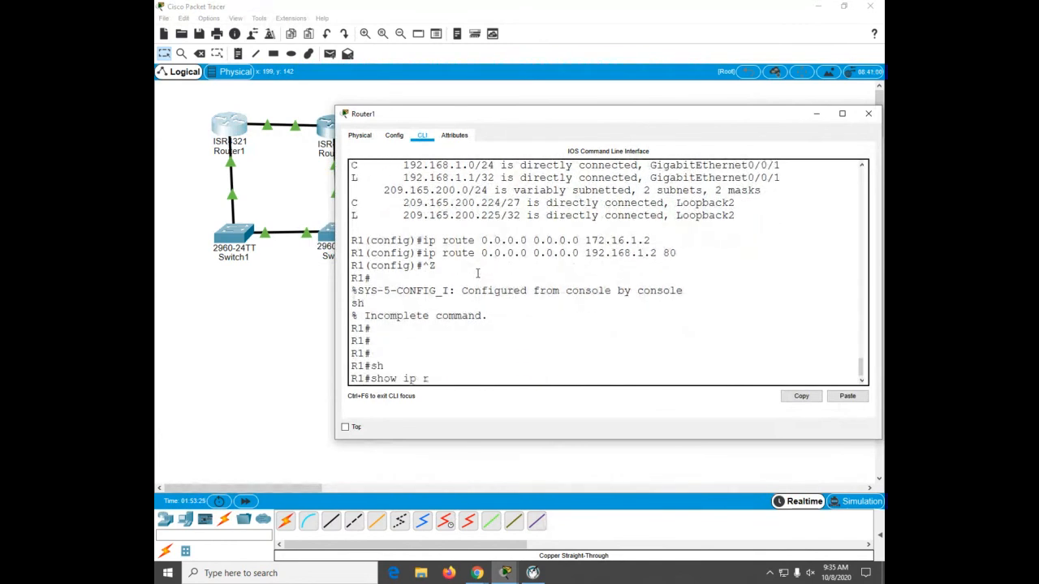
pyautogui.write('ou')
pyautogui.press('Tab')
pyautogui.press('Return')
pyautogui.press('space')
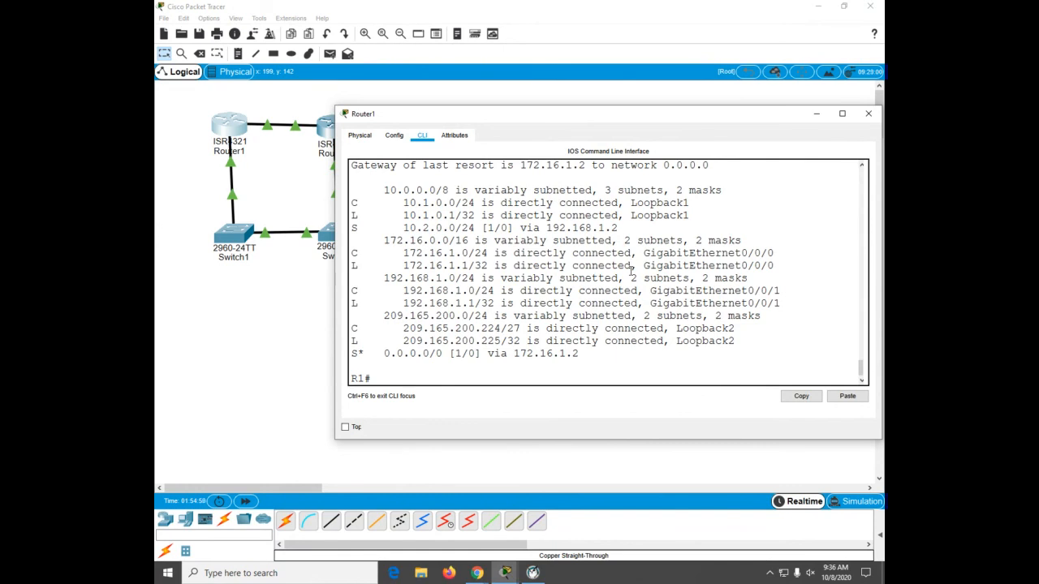
# Step: Ping 10.2.0.1 from Router1, then repeat the same ping
pyautogui.write('ping 10.2.0.1')
pyautogui.press('Return')
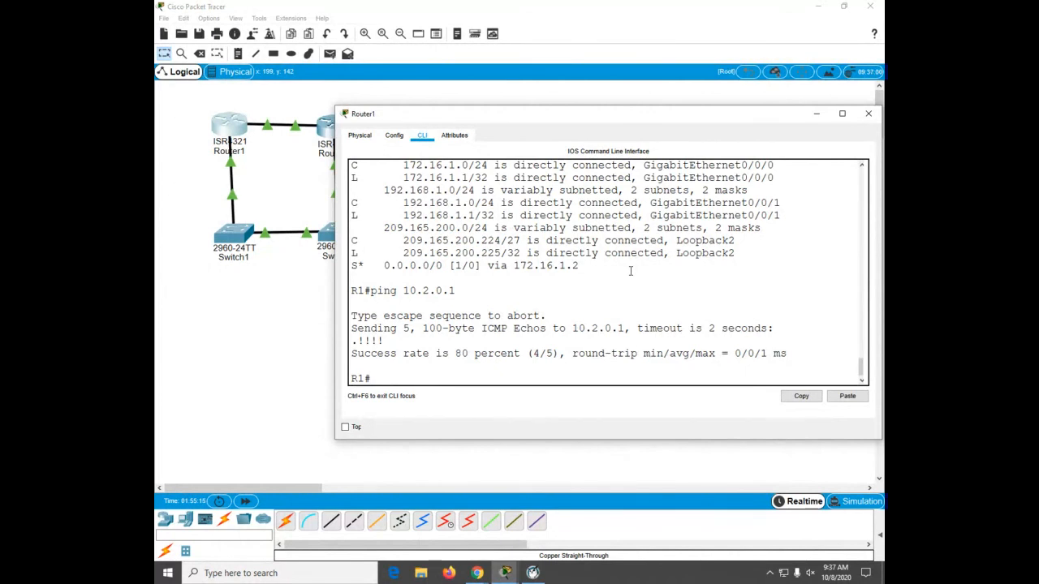
pyautogui.press('Up')
pyautogui.press('Return')
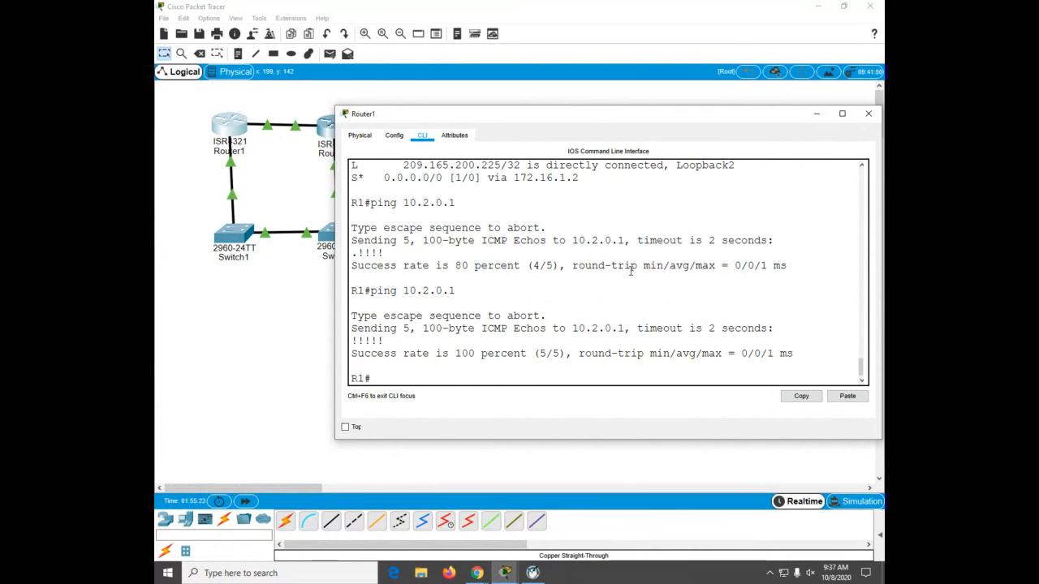
# Step: Trace the route from Router1 to 10.2.0.1 and then to 209.165.200.192
pyautogui.write('trace 10.2.0.1')
pyautogui.press('Return')
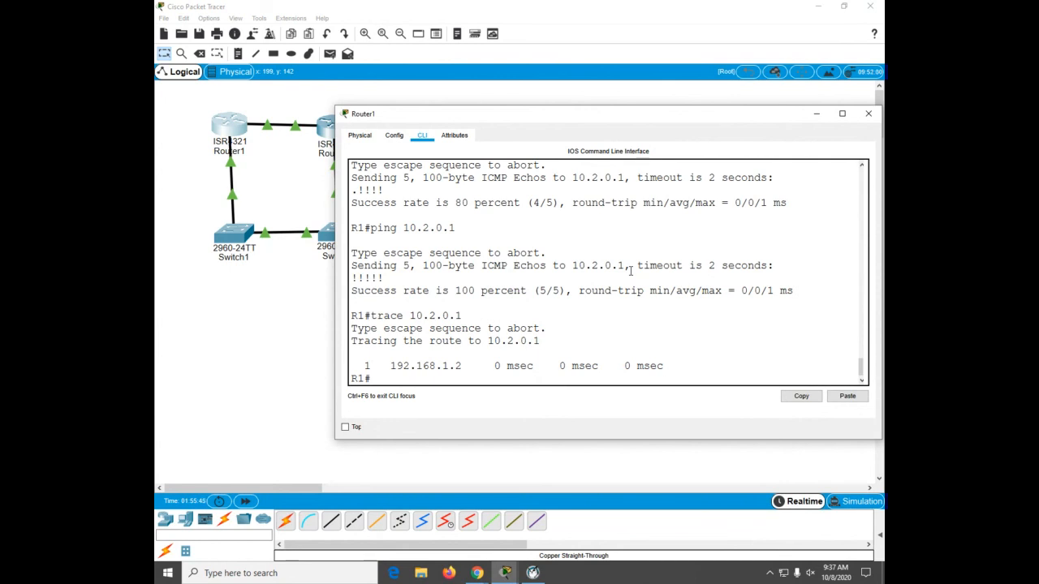
pyautogui.write('trace 209.165.200.192')
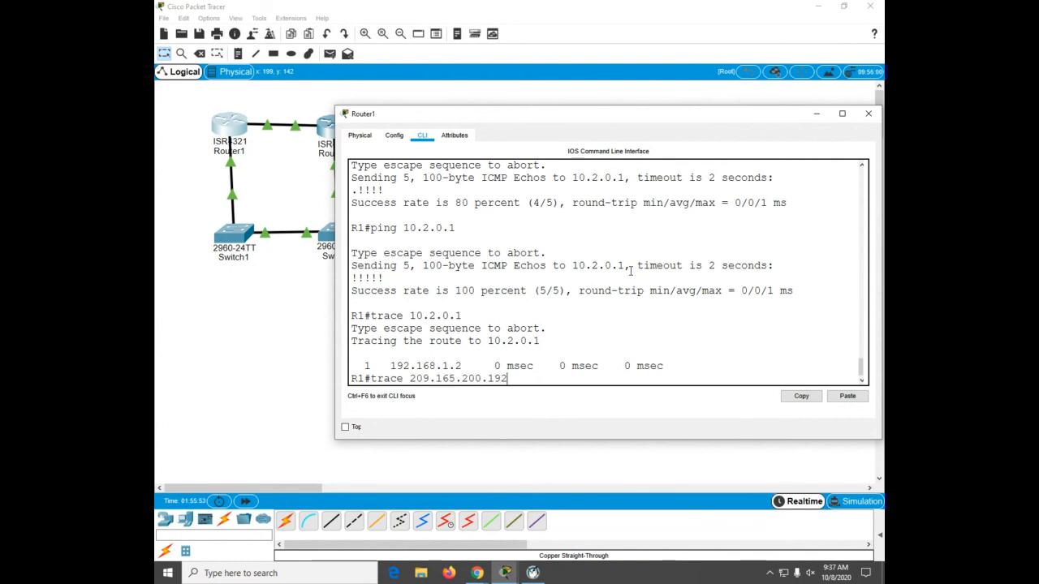
pyautogui.press('Return')
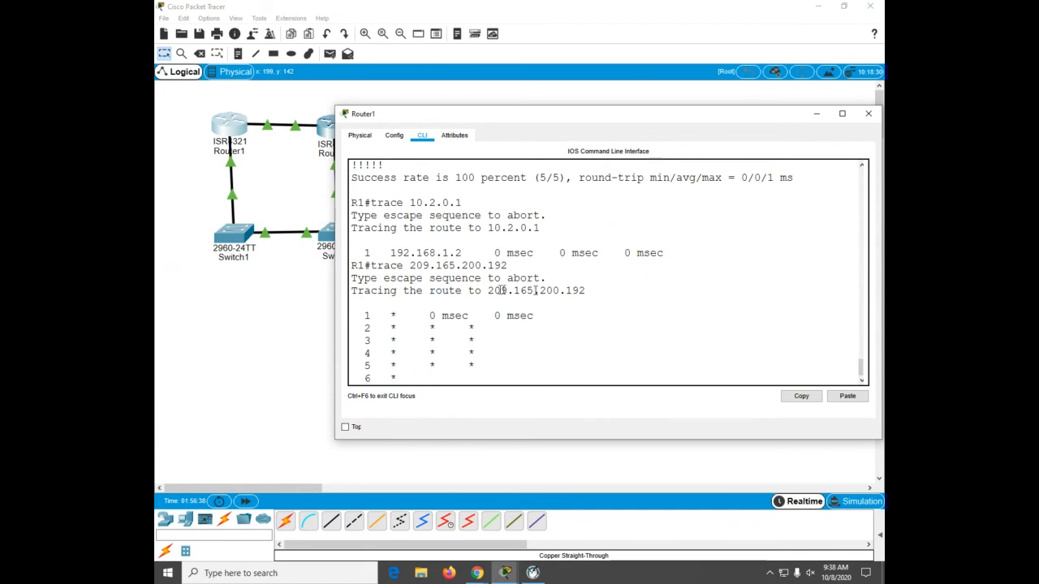
# Step: Switch to Router2, exit configuration mode, and display interface status with show protocols, paging through output
pyautogui.click(321, 142)
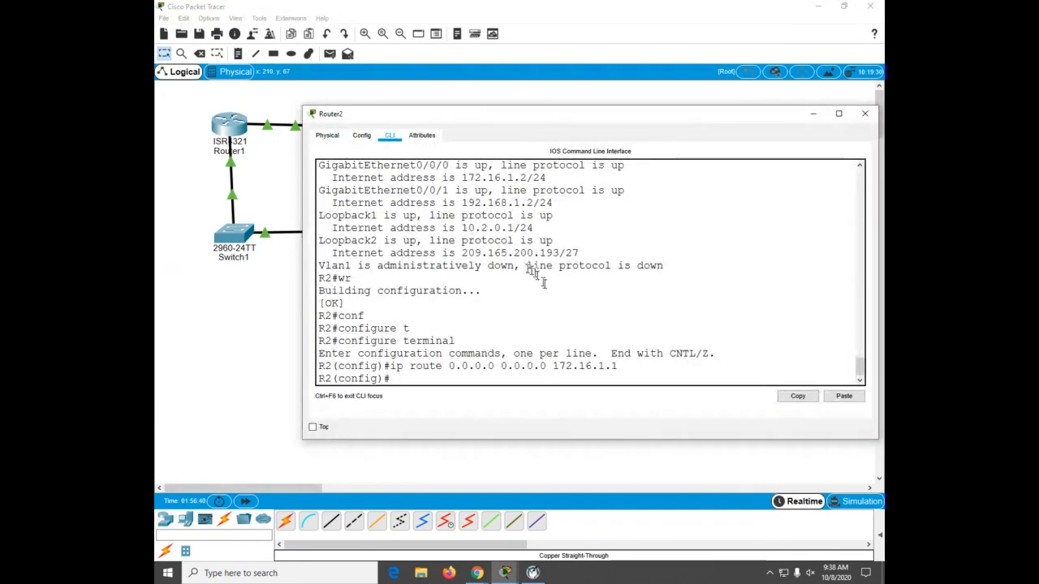
pyautogui.hotkey('ctrl', 'z')
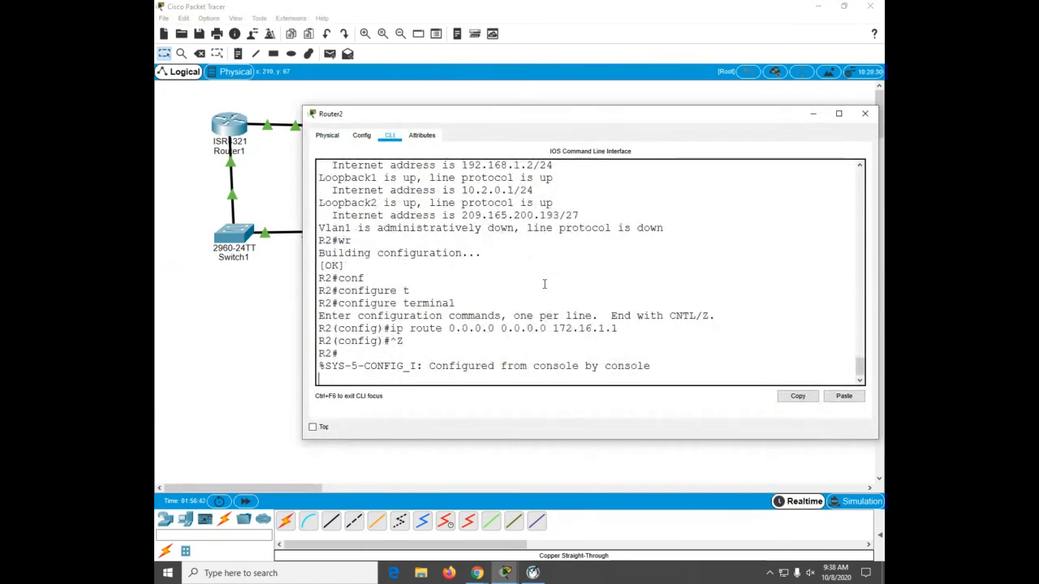
pyautogui.press('Return')
pyautogui.write('sh prot')
pyautogui.press('Return')
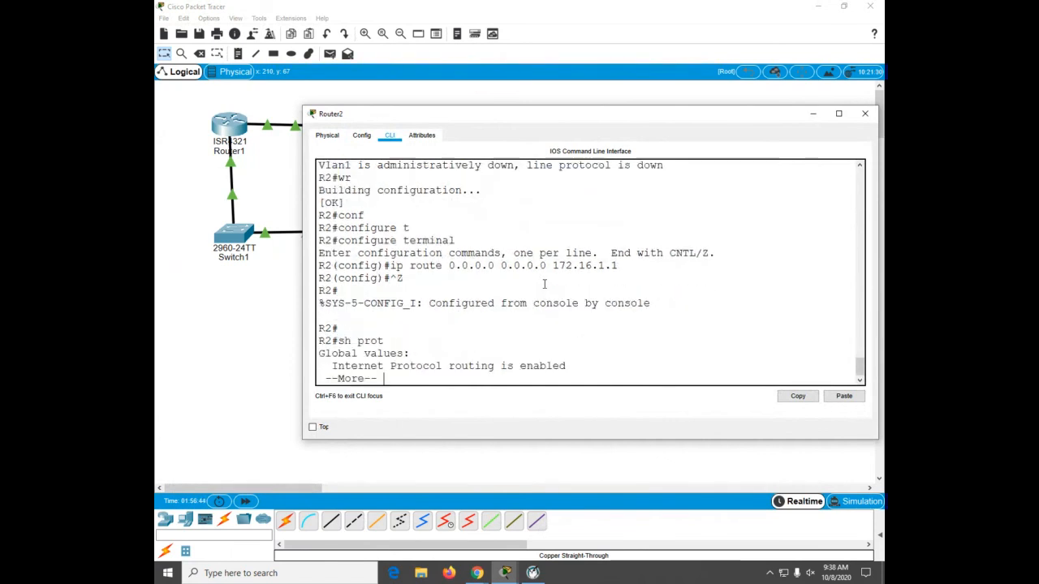
pyautogui.press('Return')
pyautogui.press('Return')
pyautogui.press('Return')
pyautogui.press('Return')
pyautogui.press('Return')
pyautogui.press('Return')
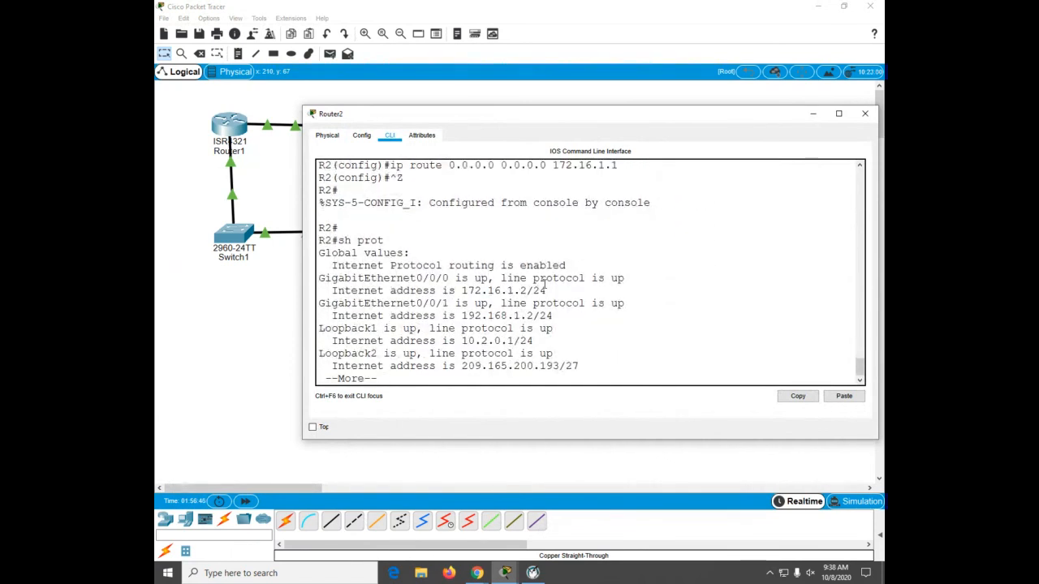
pyautogui.press('Return')
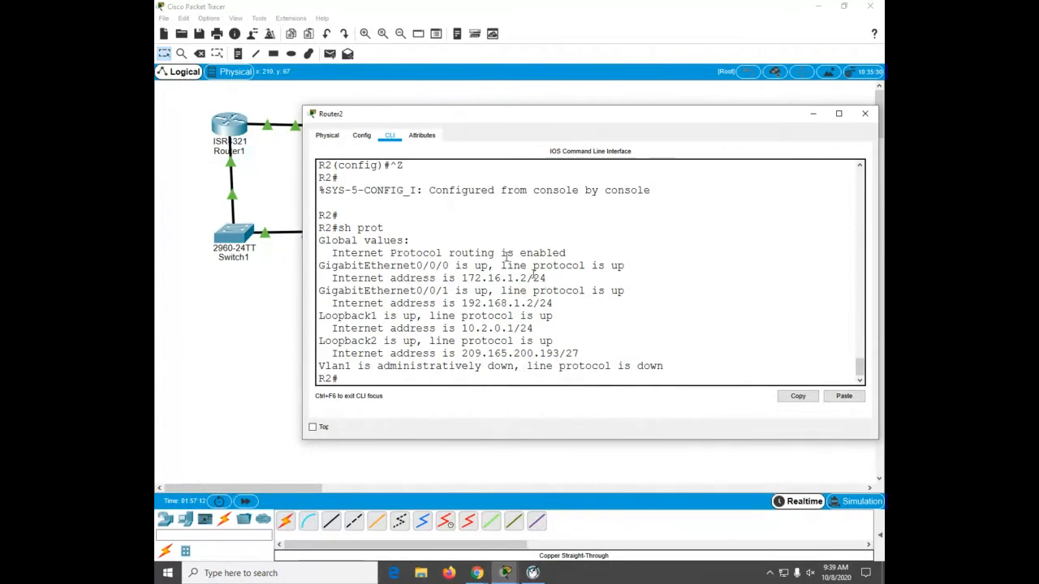
# Step: On Router1, abort the running traceroute and ping 209.165.200.193
pyautogui.click(241, 126)
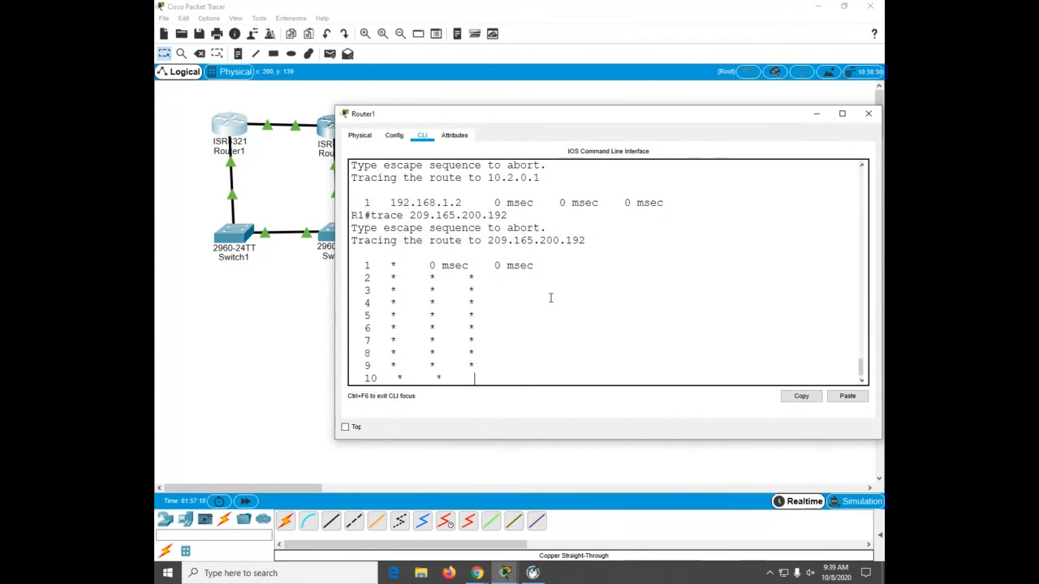
pyautogui.hotkey('ctrl', 'shift', '6')
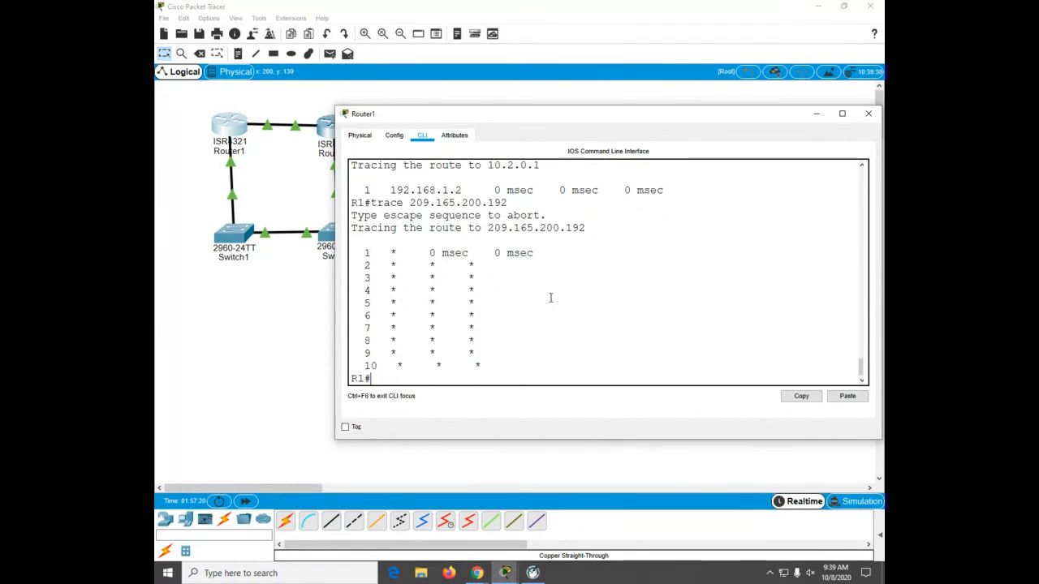
pyautogui.write('x')
pyautogui.press('BackSpace')
pyautogui.write('ping')
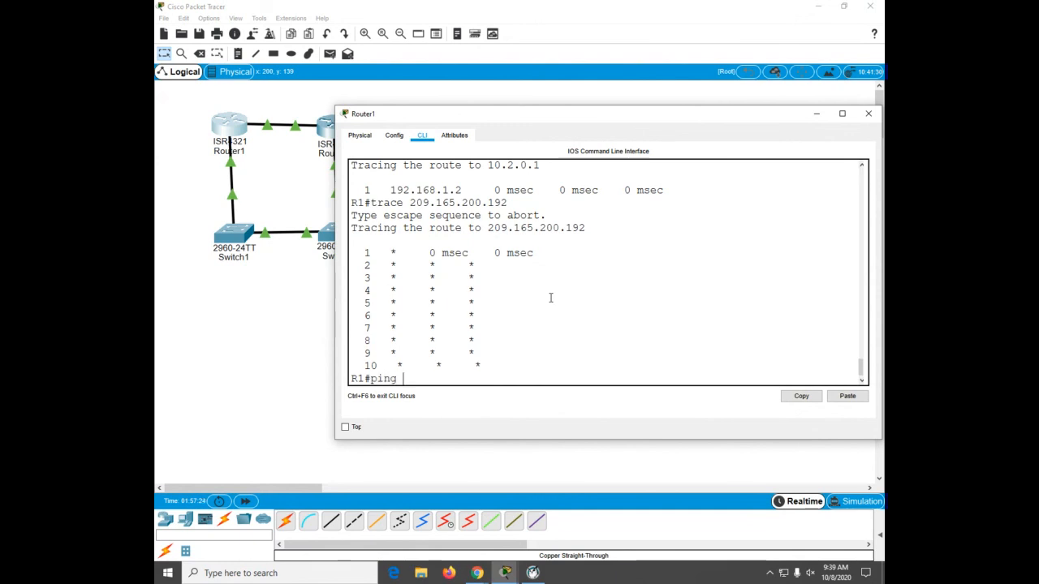
pyautogui.write(' 209.165')
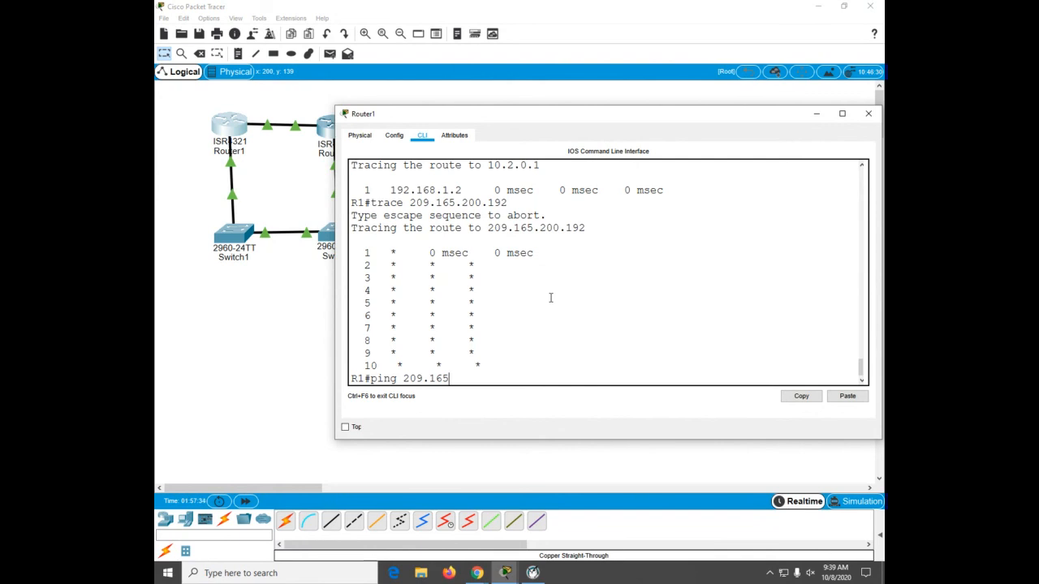
pyautogui.write('.200.193')
pyautogui.press('Return')
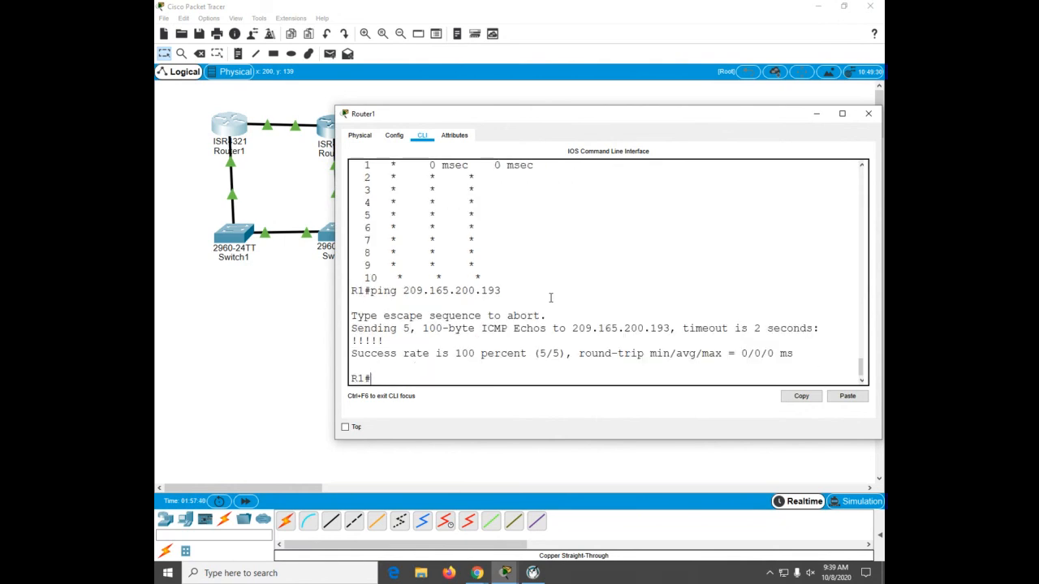
# Step: Trace the route to 209.165.200.193 and display the brief IP interface summary
pyautogui.write('trace 209.165.200.193')
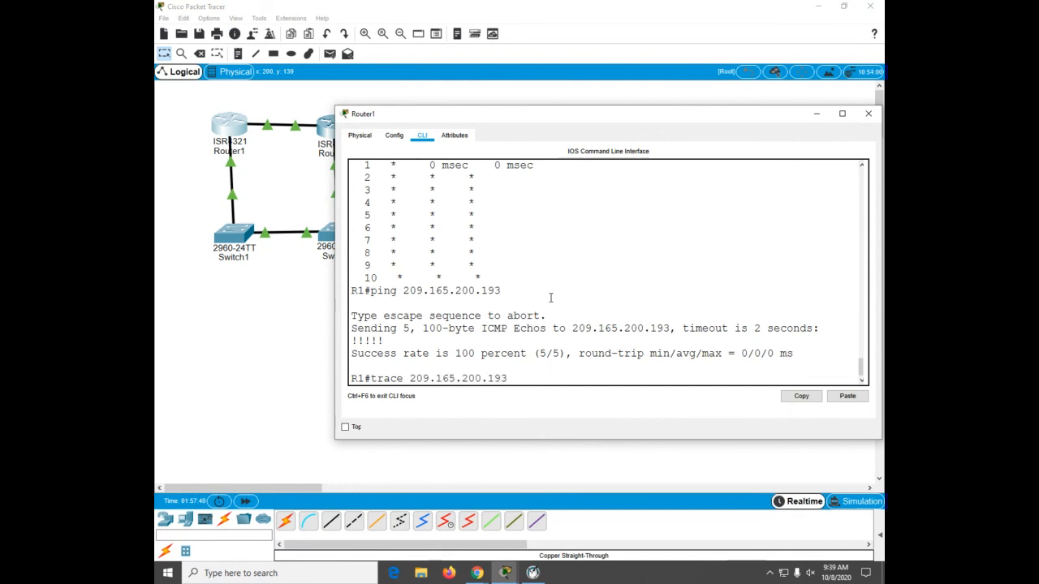
pyautogui.press('Return')
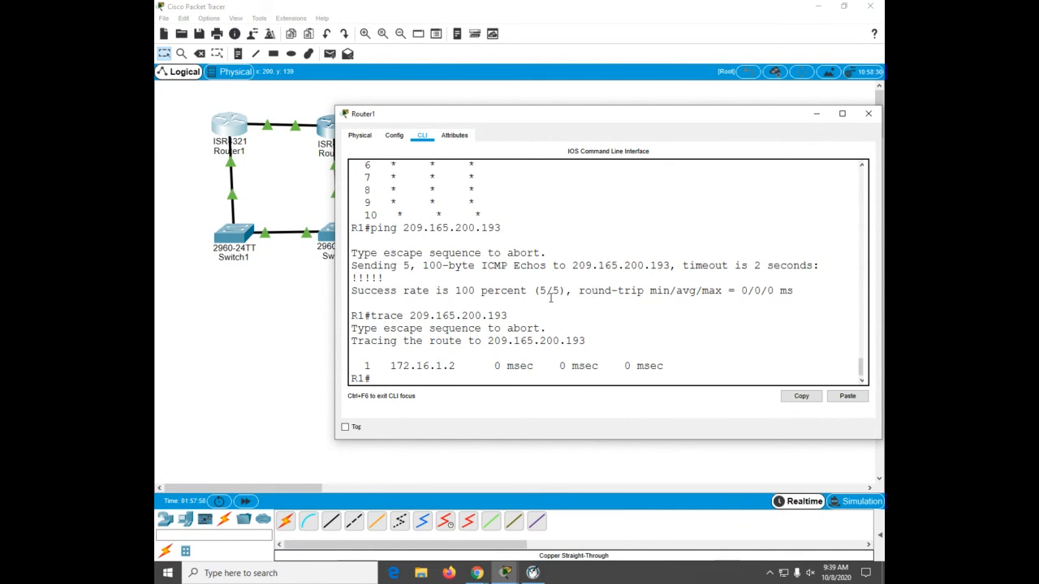
pyautogui.write('sh ip int b')
pyautogui.press('Return')
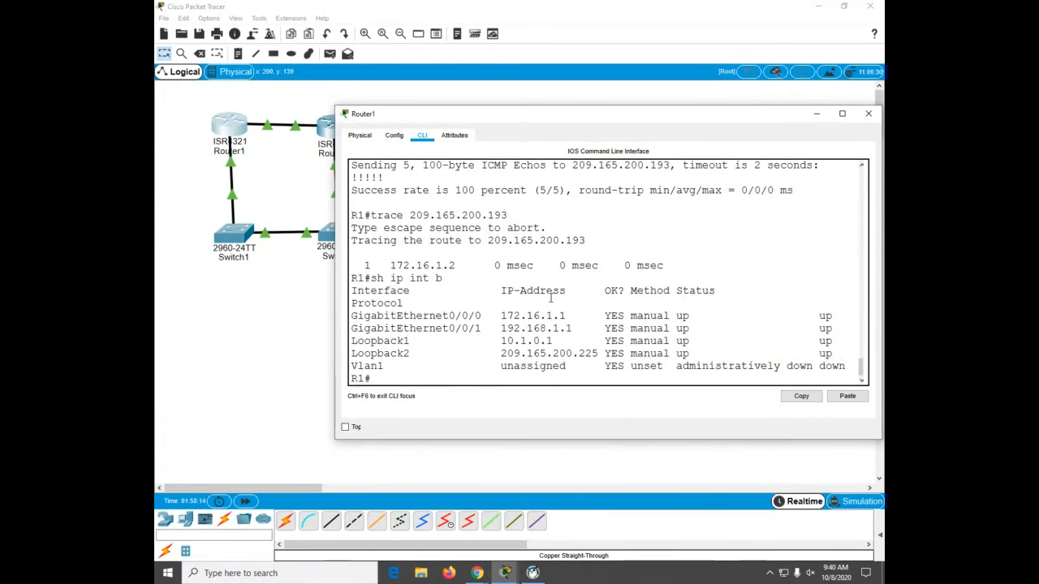
# Step: Enter configuration mode, shut down interface GigabitEthernet0/0/0, and return to privileged mode
pyautogui.write('configure t')
pyautogui.press('Return')
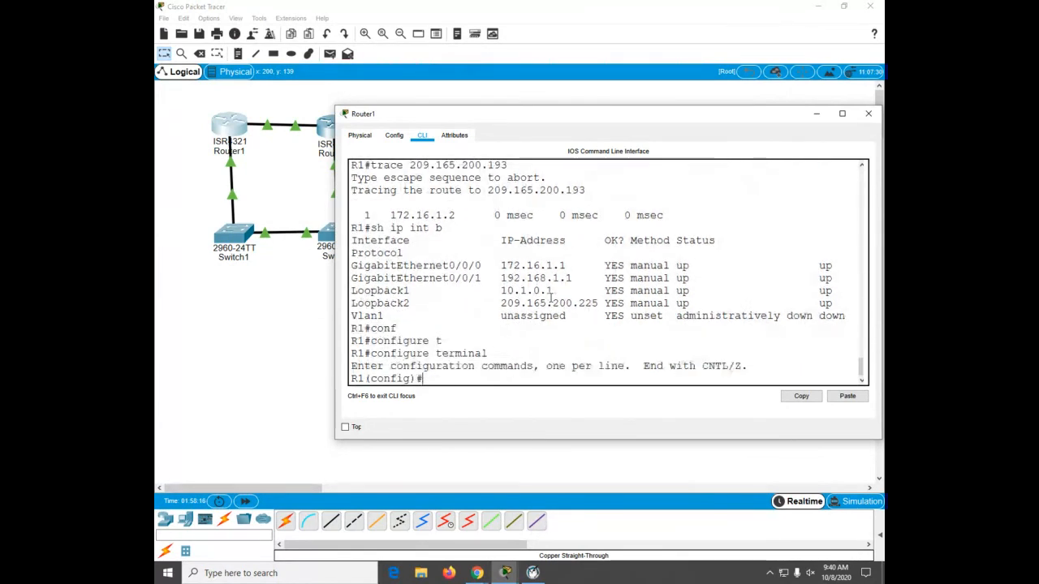
pyautogui.write('int')
pyautogui.press('Tab')
pyautogui.write('gi')
pyautogui.press('Tab')
pyautogui.write('0.0.0')
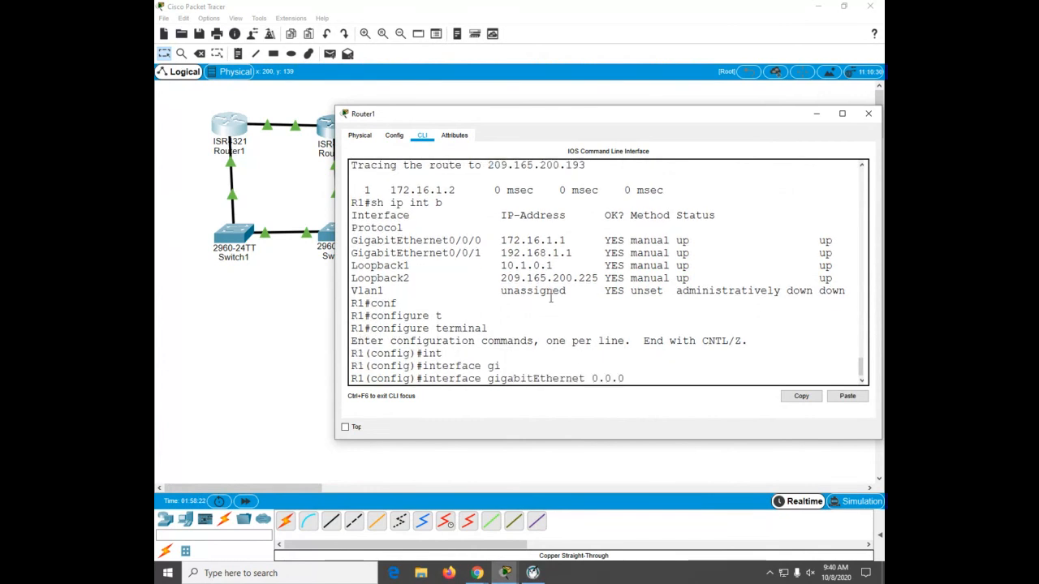
pyautogui.press('Return')
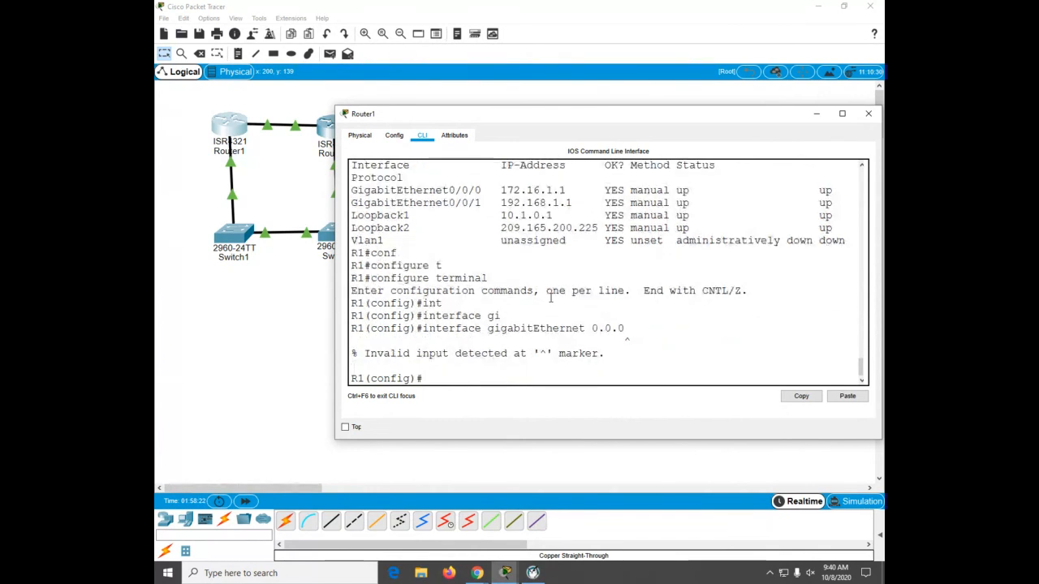
pyautogui.write('sh')
pyautogui.press('Return')
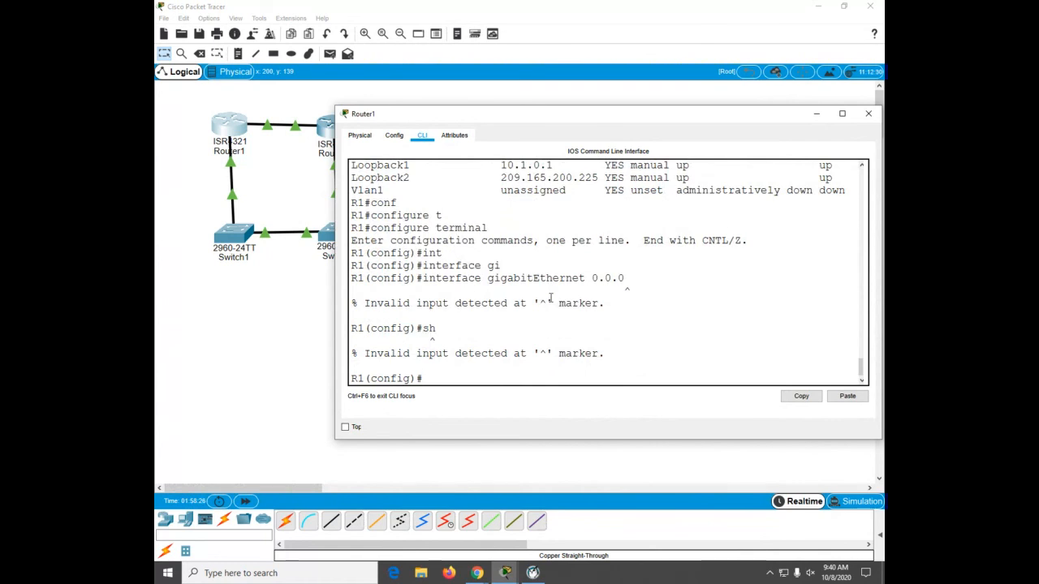
pyautogui.write('int')
pyautogui.press('Tab')
pyautogui.write('gi')
pyautogui.press('Tab')
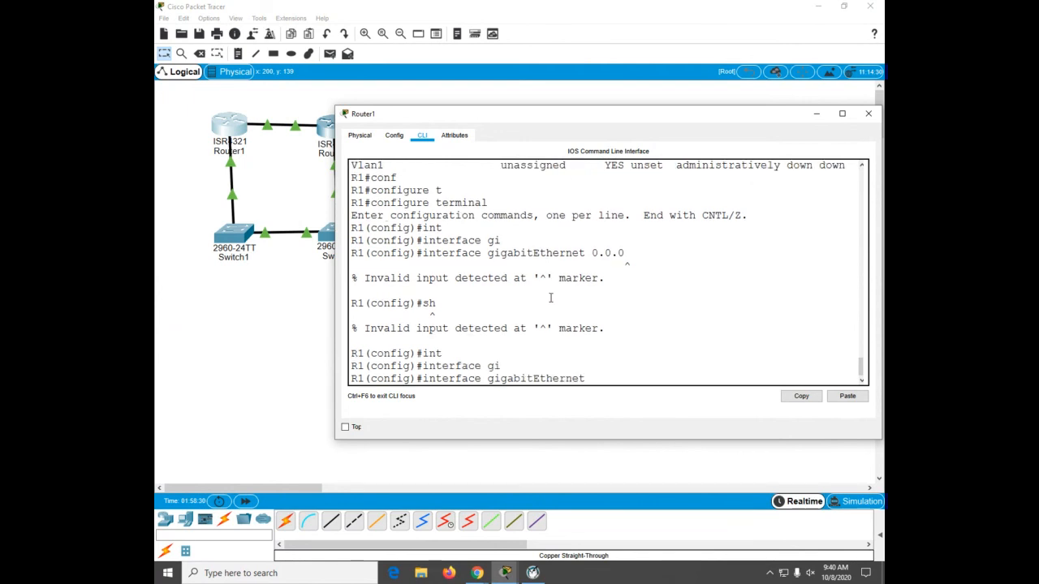
pyautogui.write('0/0/0')
pyautogui.press('Return')
pyautogui.write('sh')
pyautogui.press('Tab')
pyautogui.press('Return')
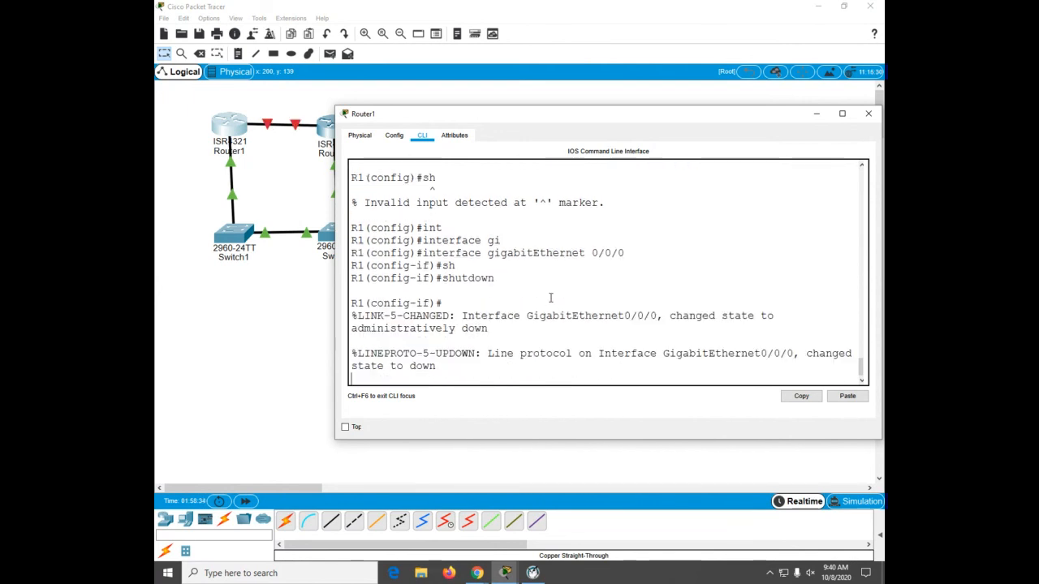
pyautogui.hotkey('ctrl', 'z')
pyautogui.press('Return')
pyautogui.press('Return')
pyautogui.press('Return')
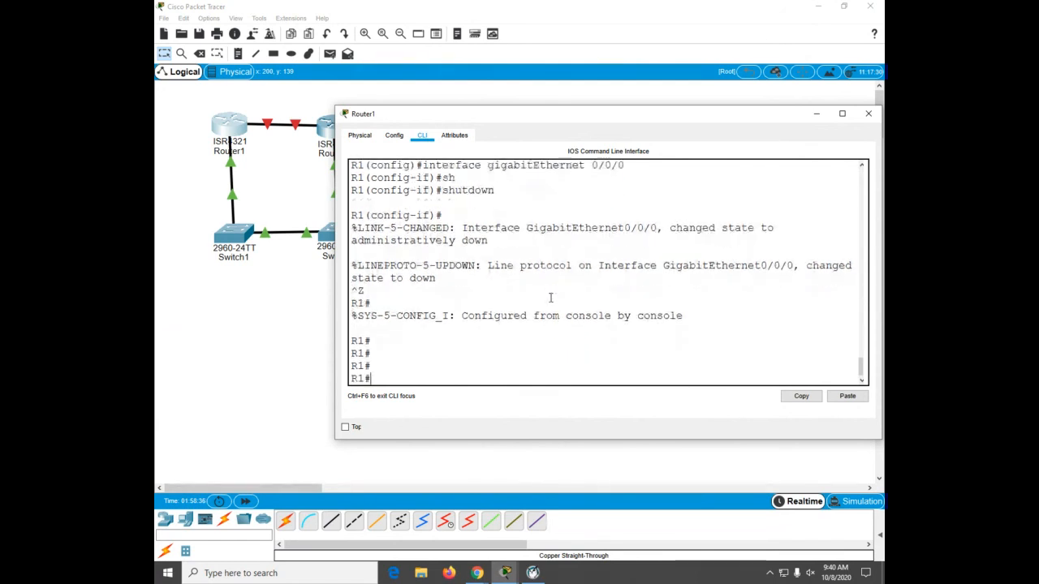
# Step: Display the brief interface summary and the protocol status with show protocols, paging through the output
pyautogui.write('sh ip int b')
pyautogui.press('Return')
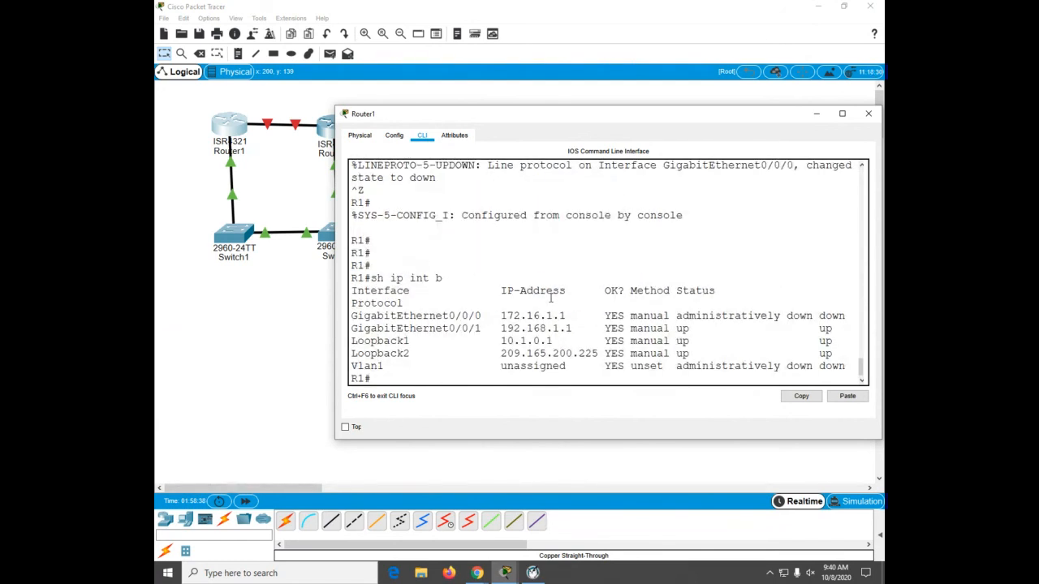
pyautogui.write('sh prot')
pyautogui.press('Return')
pyautogui.press('Return')
pyautogui.press('Return')
pyautogui.press('Return')
pyautogui.press('Return')
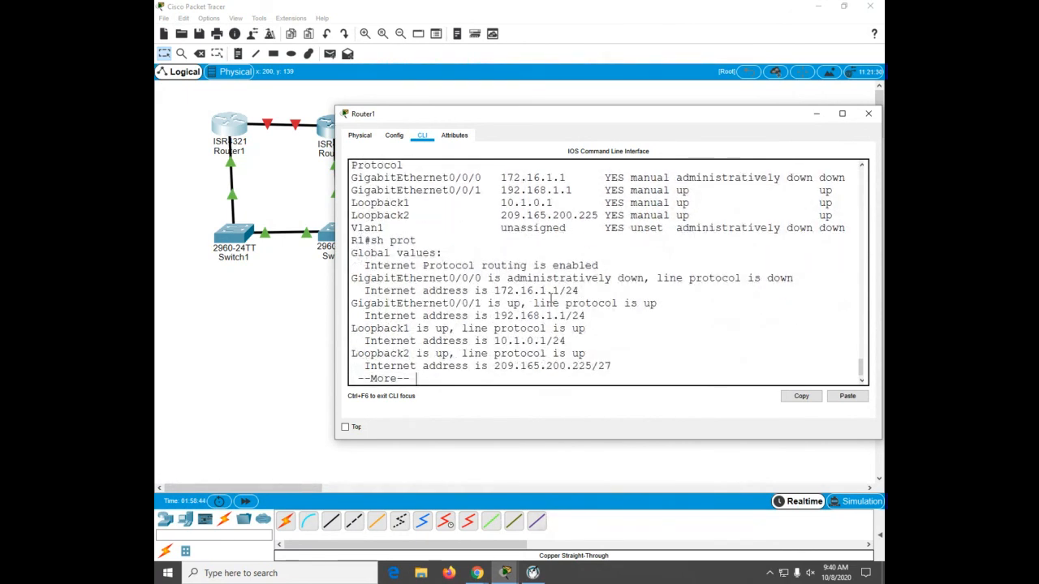
pyautogui.press('Return')
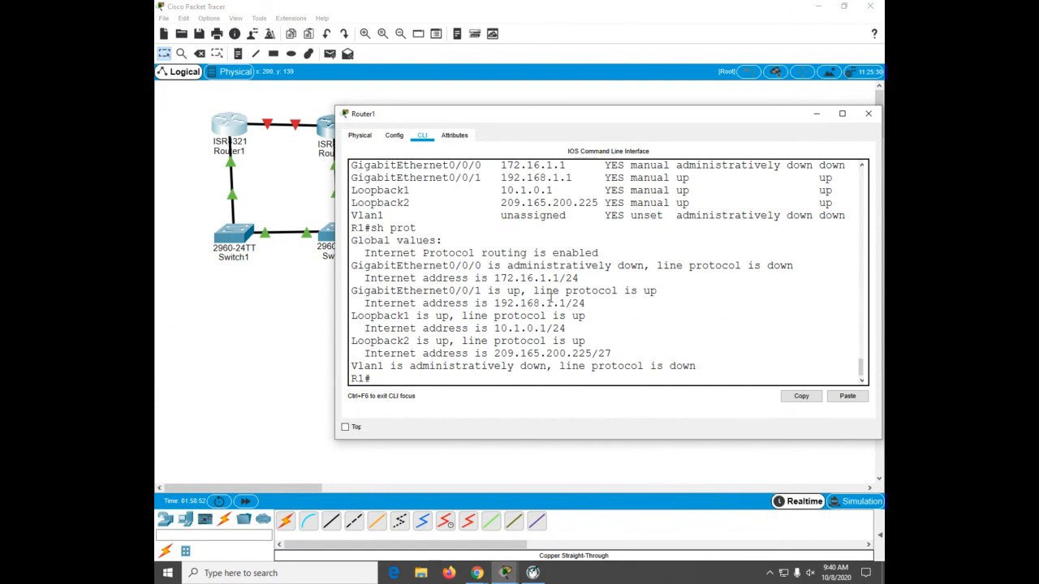
# Step: Display only the static routes with show ip route static
pyautogui.write('sh ip route static')
pyautogui.press('Return')
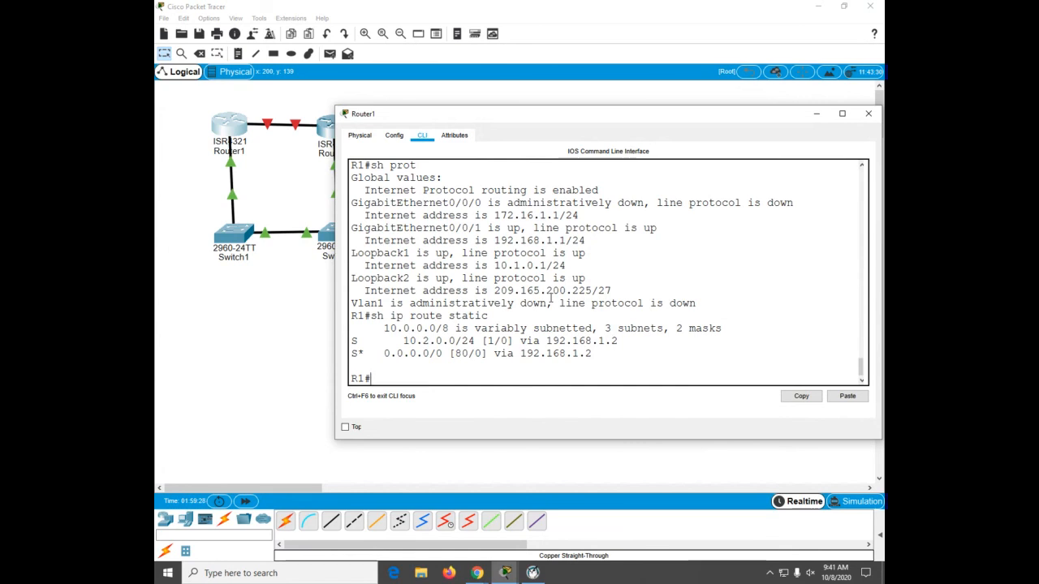
# Step: Recall the earlier trace command from history and rerun the trace to 209.165.200.193
pyautogui.write('trace')
pyautogui.press('BackSpace')
pyautogui.press('BackSpace')
pyautogui.press('BackSpace')
pyautogui.press('BackSpace')
pyautogui.press('BackSpace')
pyautogui.press('Up')
pyautogui.press('Up')
pyautogui.press('Up')
pyautogui.press('Up')
pyautogui.press('Up')
pyautogui.press('Up')
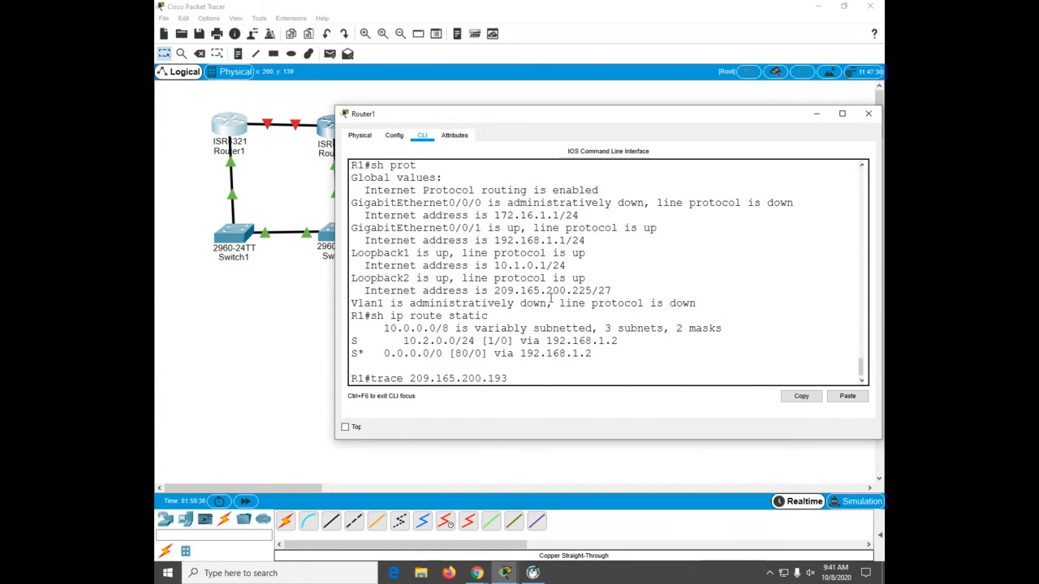
pyautogui.press('BackSpace')
pyautogui.write('3')
pyautogui.press('Return')
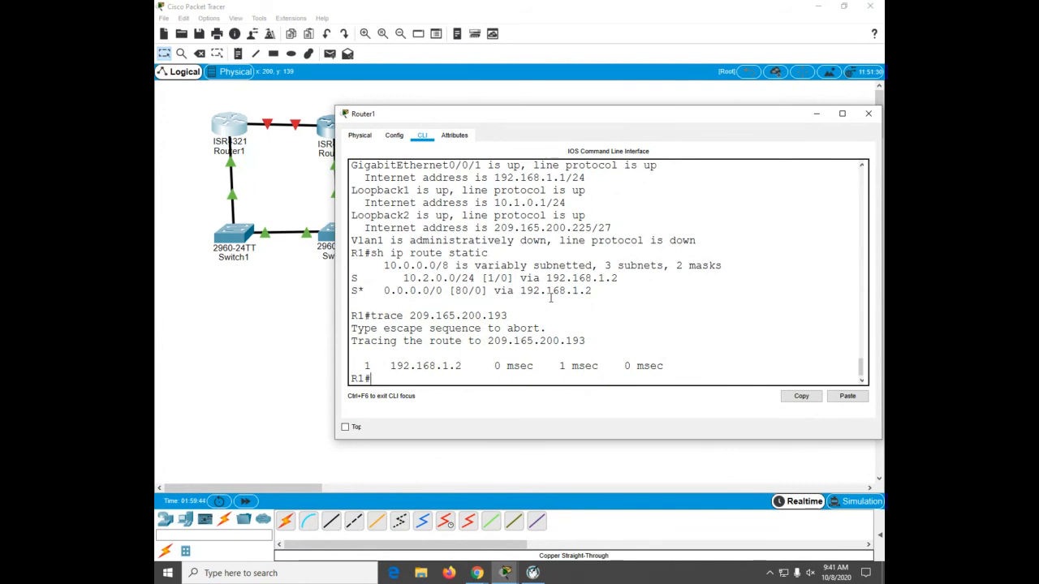
# Step: Enter configuration mode and re-enable interface GigabitEthernet0/0/0 with no shutdown
pyautogui.write('conf')
pyautogui.press('Tab')
pyautogui.write('t')
pyautogui.press('Tab')
pyautogui.press('Return')
pyautogui.write('int')
pyautogui.press('Tab')
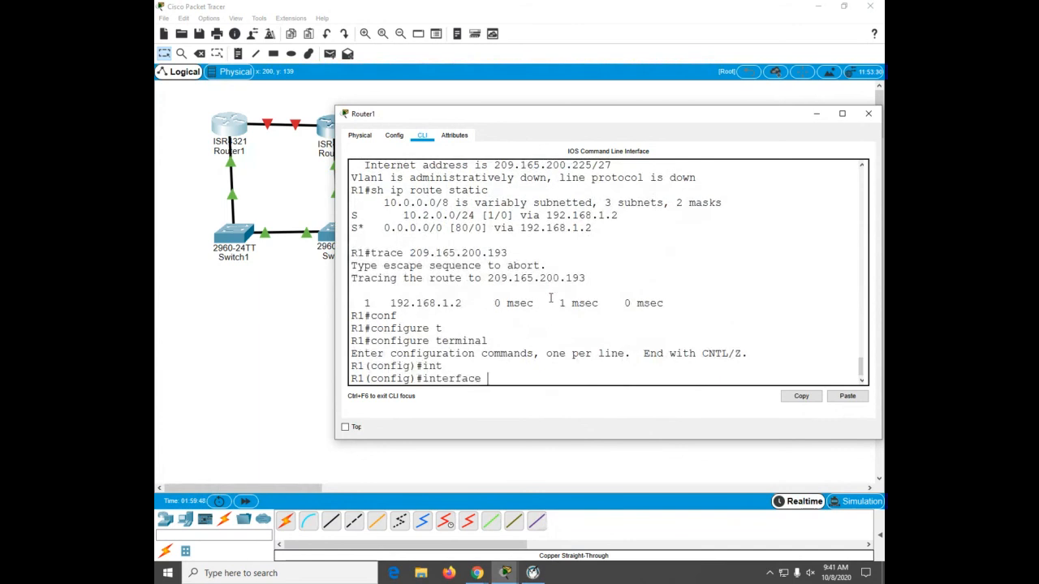
pyautogui.write('gi')
pyautogui.press('Tab')
pyautogui.write('0')
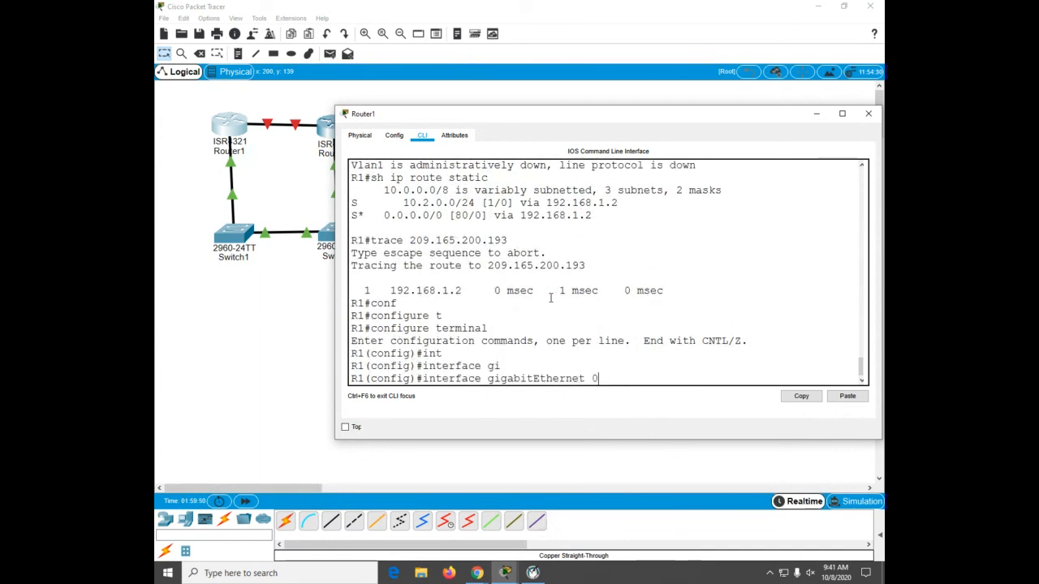
pyautogui.write('/0/0')
pyautogui.press('Return')
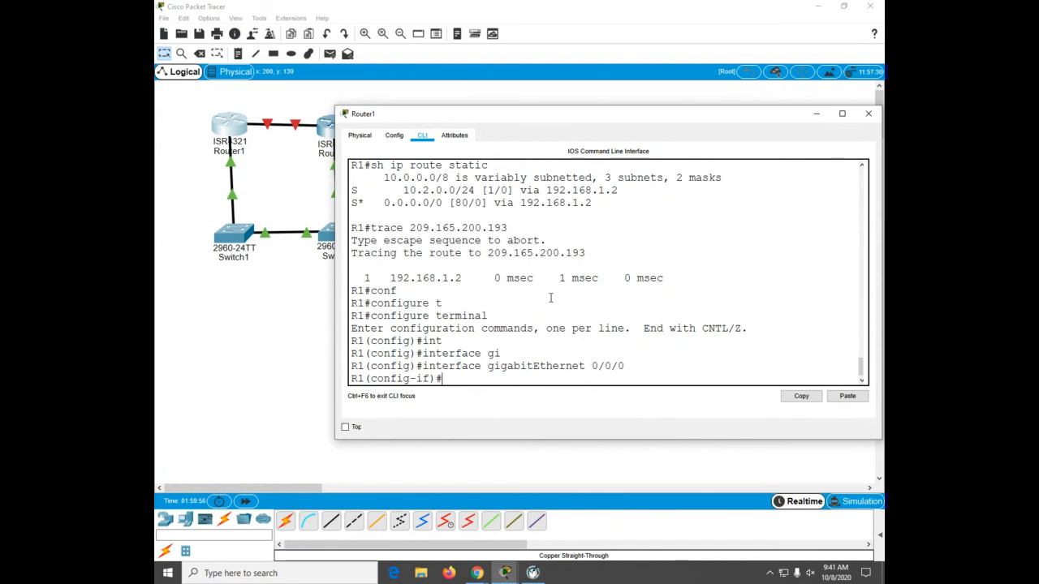
pyautogui.write('no sh')
pyautogui.press('Tab')
pyautogui.press('Return')
pyautogui.press('Return')
pyautogui.press('Return')
pyautogui.press('Return')
pyautogui.press('Return')
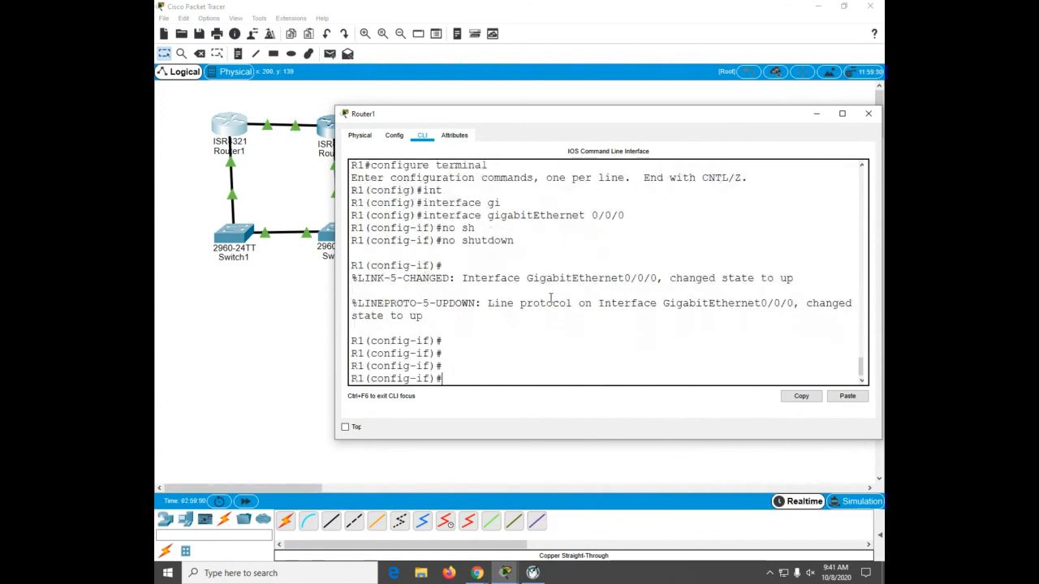